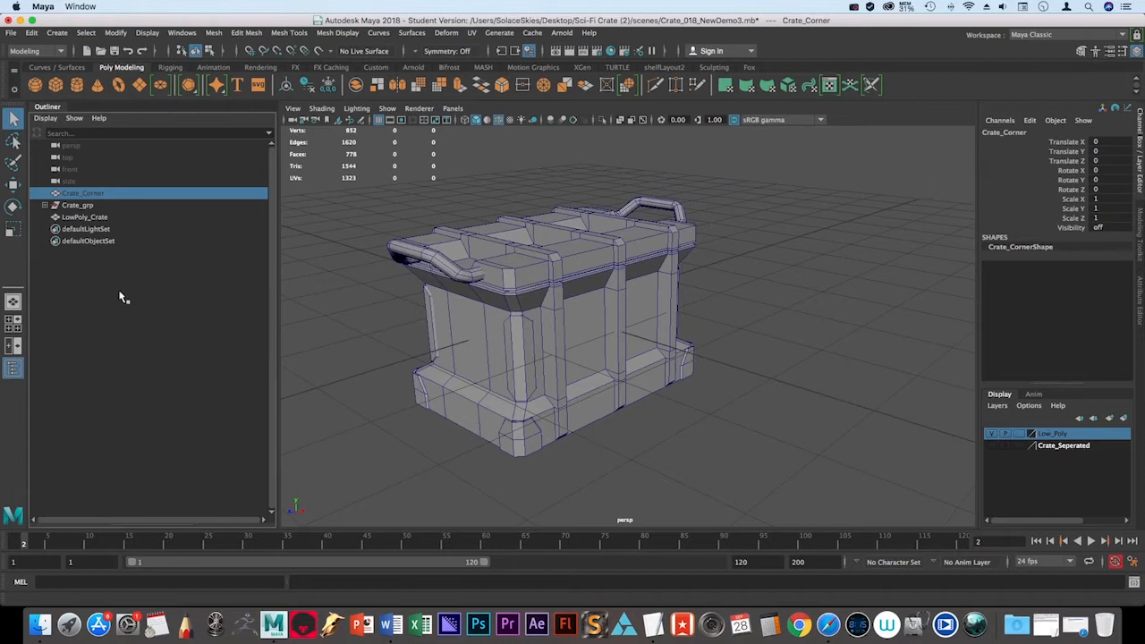
Show the Crate_Seperated layer in place of Low_Poly and inspect the main crate as a separate mesh.
{"action": "left_click", "coordinate": [122, 296]}
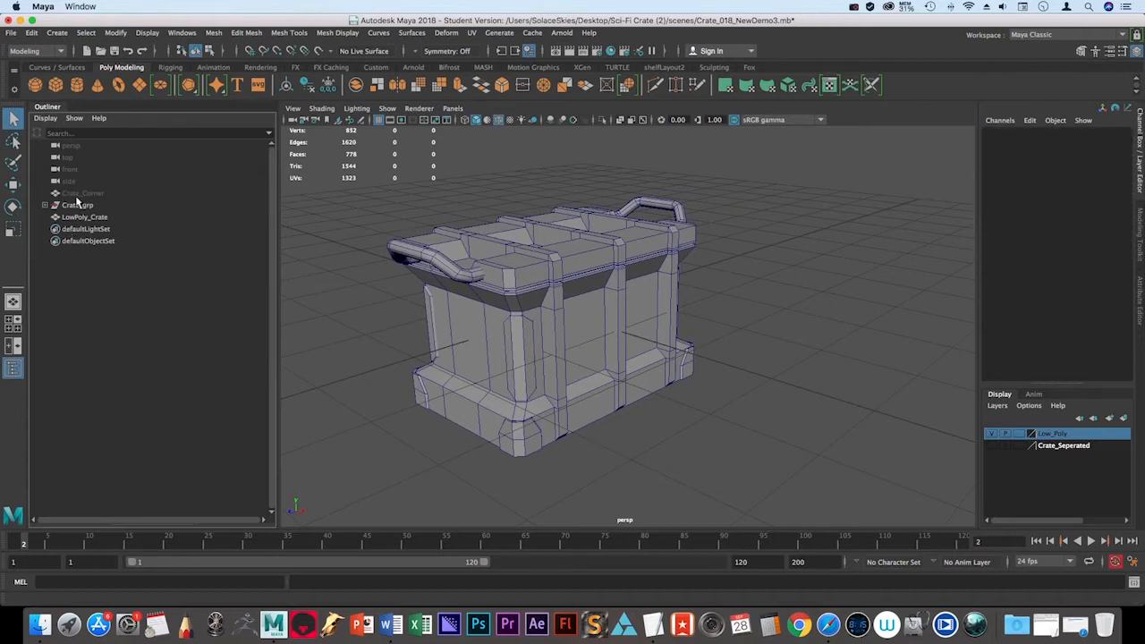
{"action": "left_click", "coordinate": [78, 194]}
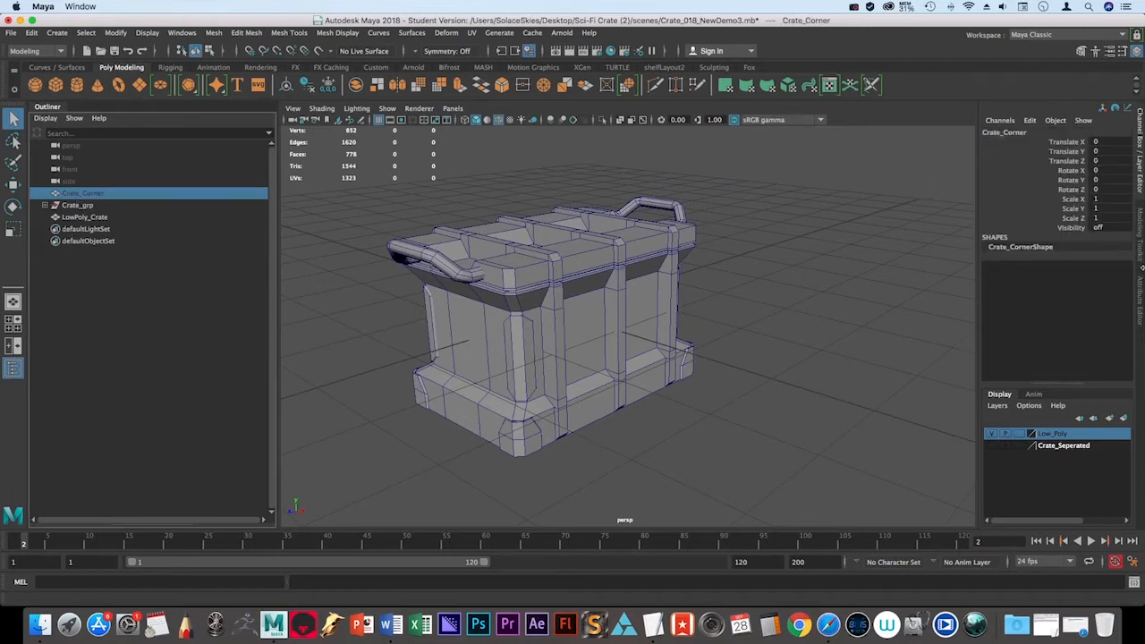
{"action": "left_click", "coordinate": [64, 209]}
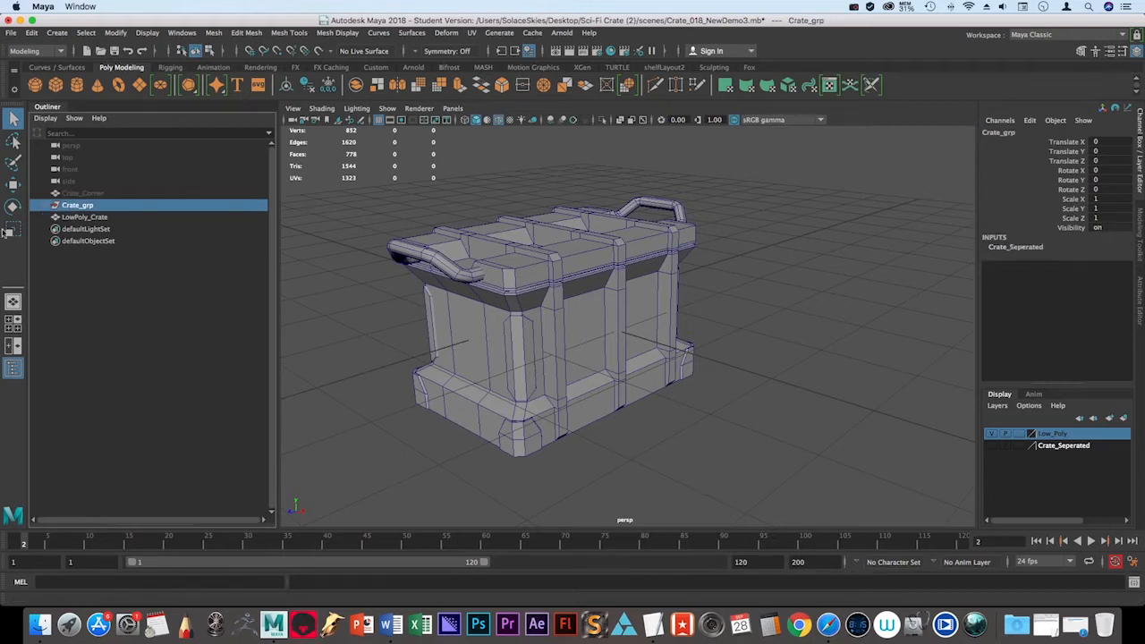
{"action": "left_click", "coordinate": [991, 434]}
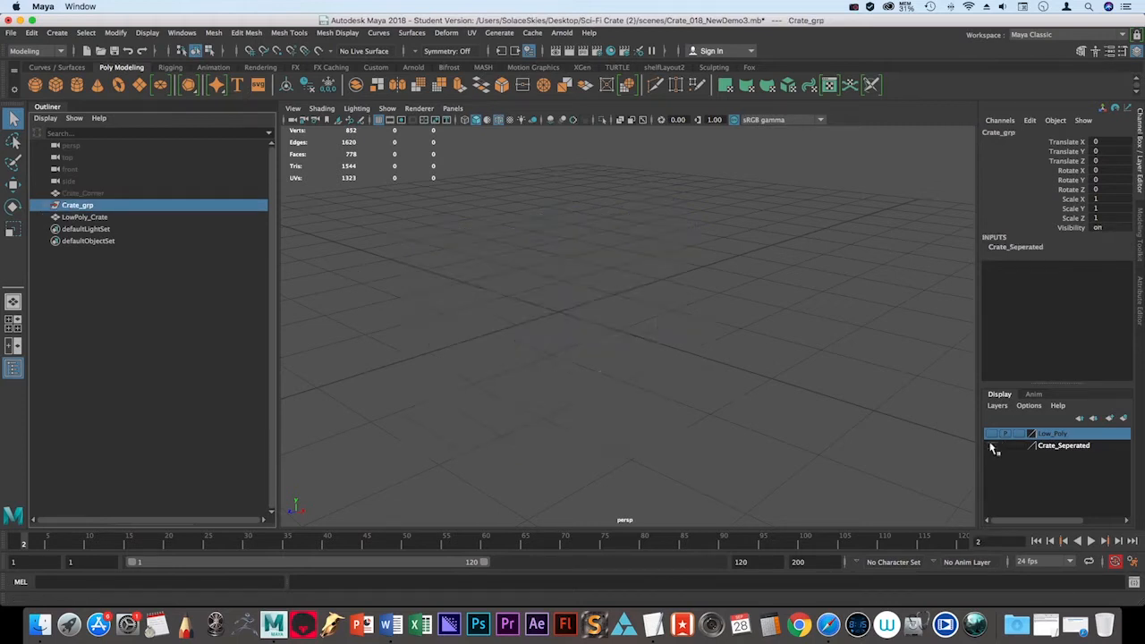
{"action": "left_click", "coordinate": [990, 445]}
{"action": "left_click", "coordinate": [880, 301]}
{"action": "left_click", "coordinate": [673, 316]}
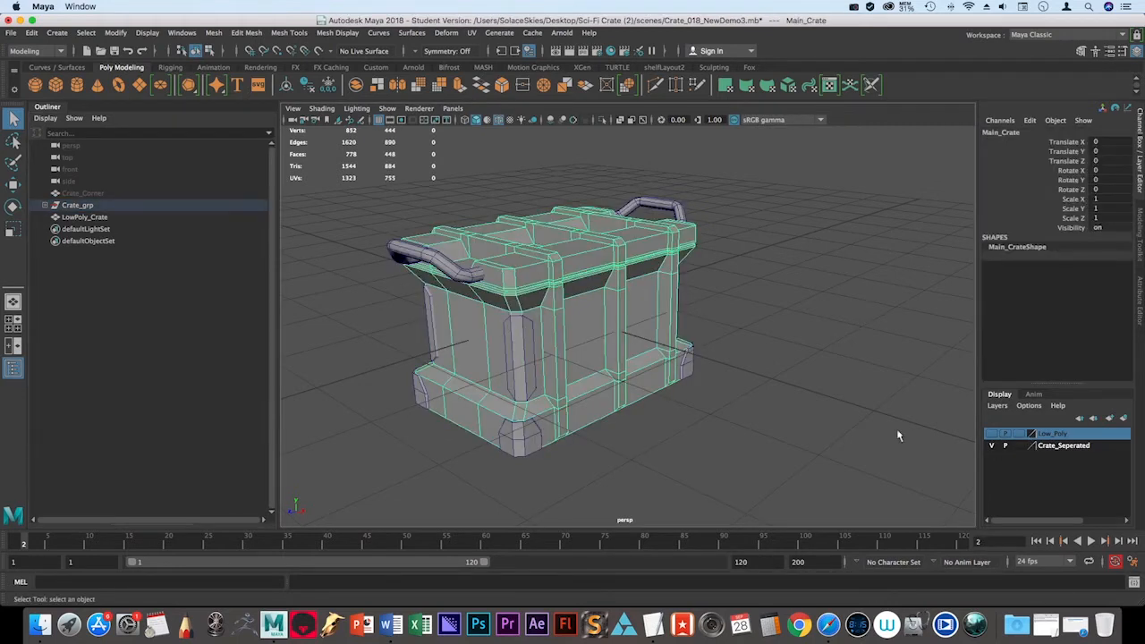
{"action": "left_click_drag", "start_coordinate": [896, 429], "coordinate": [697, 411], "text": "alt"}
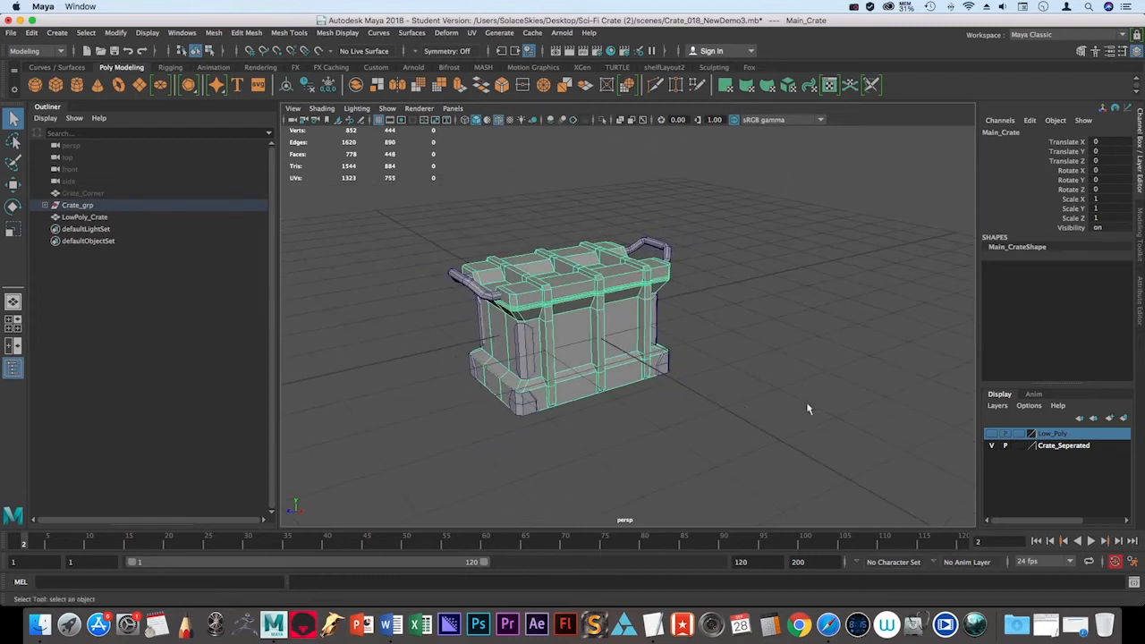
Switch the visible layer back to Low_Poly and inspect the combined low-poly crate from several angles.
{"action": "left_click", "coordinate": [991, 445]}
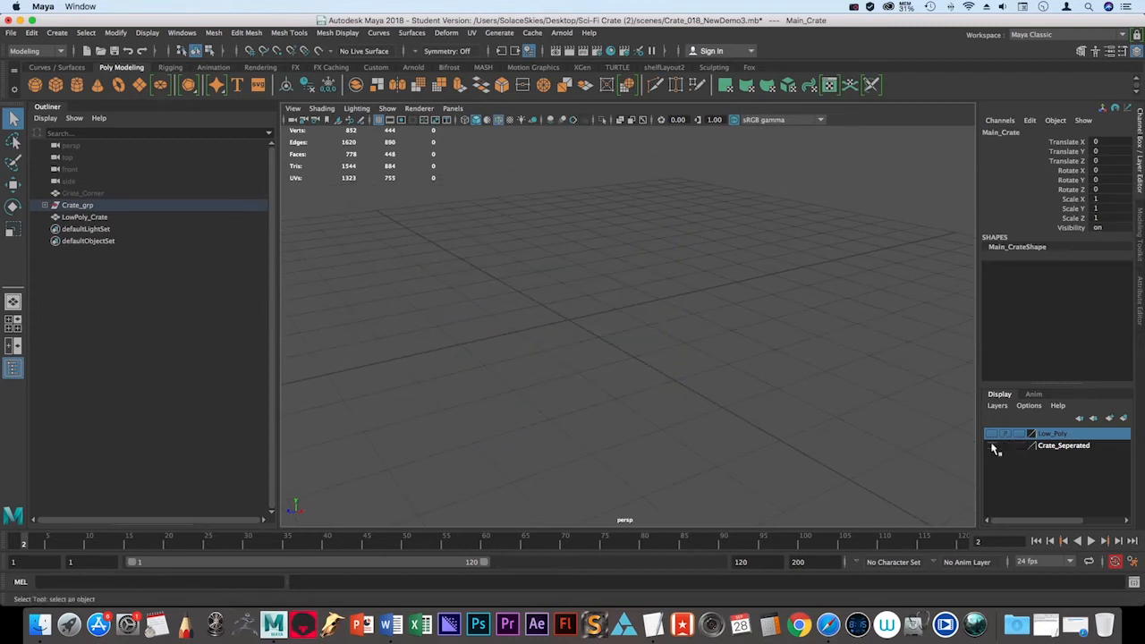
{"action": "left_click", "coordinate": [991, 433]}
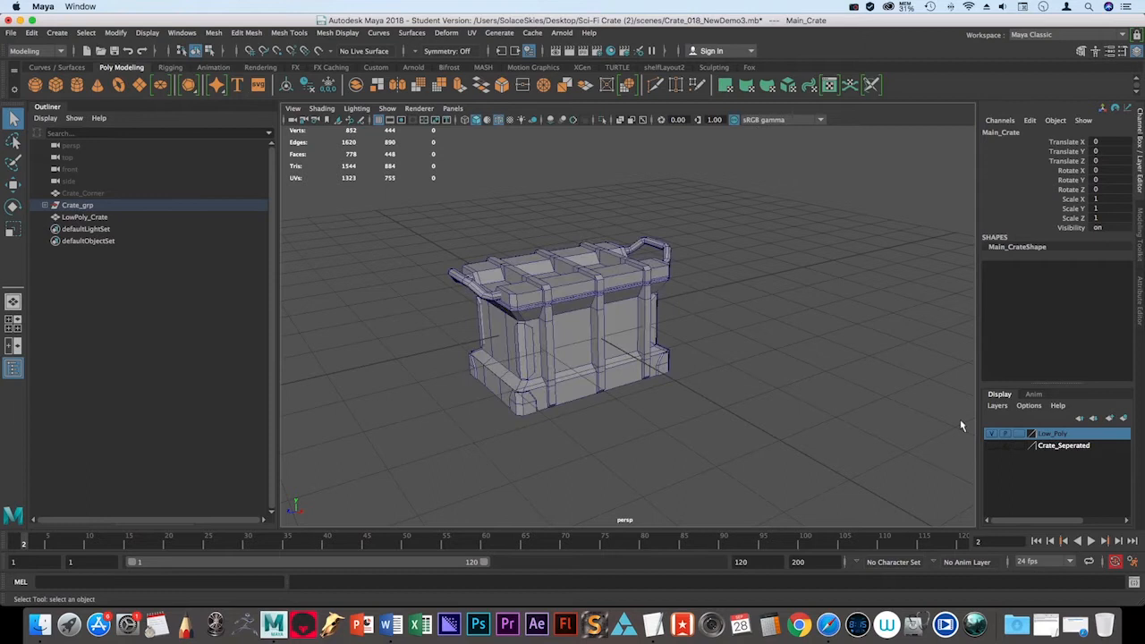
{"action": "left_click", "coordinate": [642, 310]}
{"action": "left_click_drag", "start_coordinate": [664, 417], "coordinate": [543, 212], "text": "alt"}
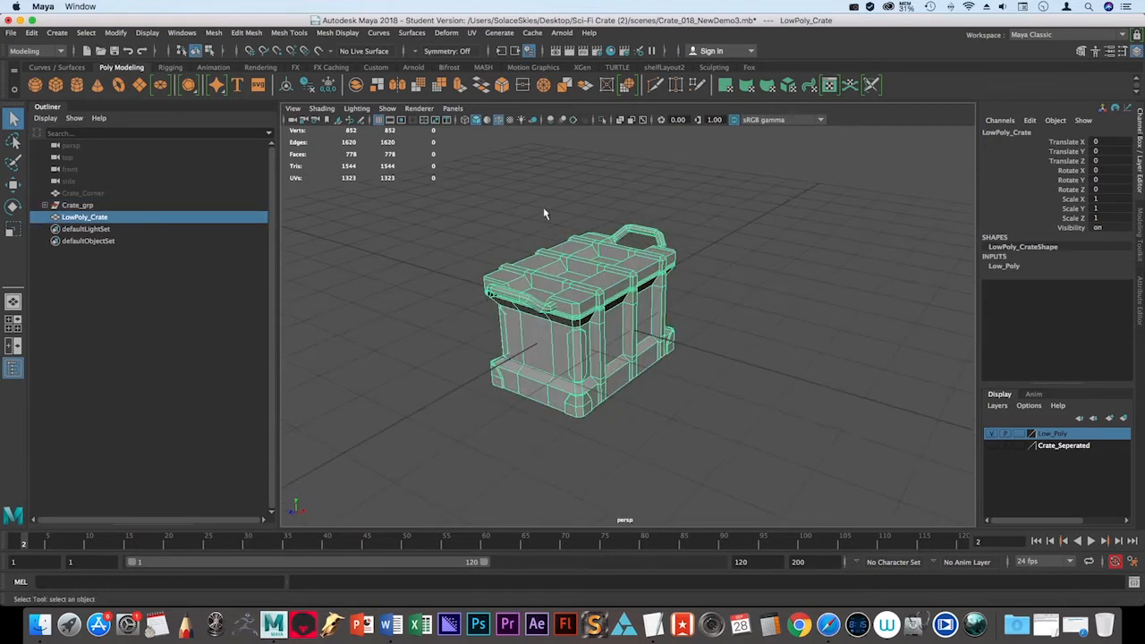
{"action": "mouse_move", "coordinate": [619, 363]}
{"action": "left_mouse_down", "text": "alt"}
{"action": "mouse_move", "coordinate": [528, 369]}
{"action": "mouse_move", "coordinate": [501, 309]}
{"action": "mouse_move", "coordinate": [558, 376]}
{"action": "mouse_move", "coordinate": [608, 380]}
{"action": "left_mouse_up", "text": "alt"}
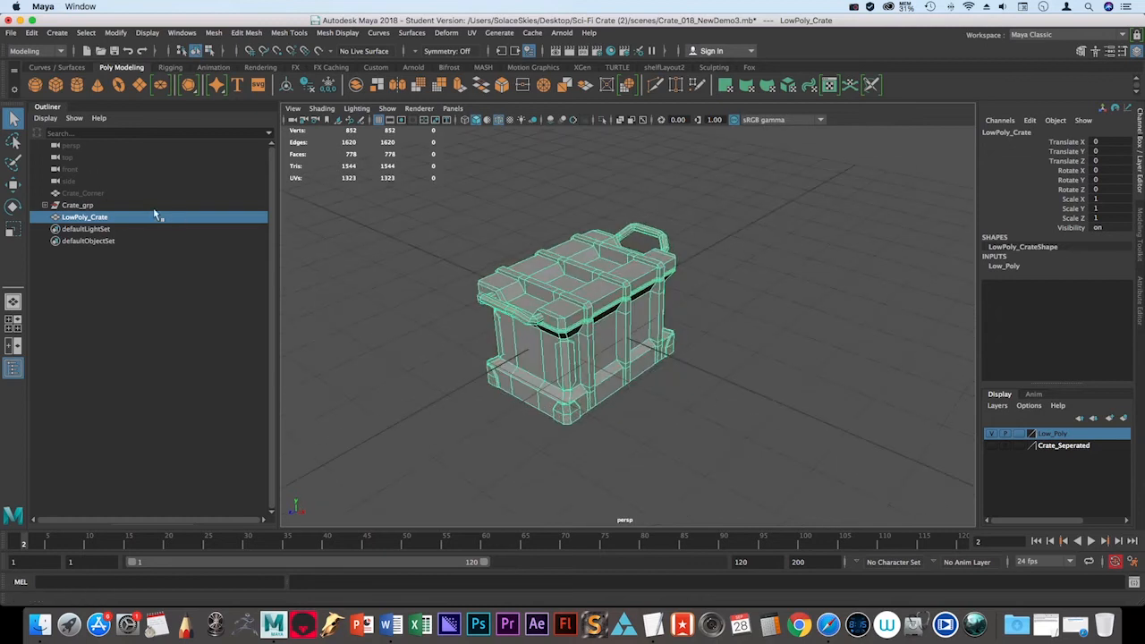
{"action": "left_click", "coordinate": [809, 406]}
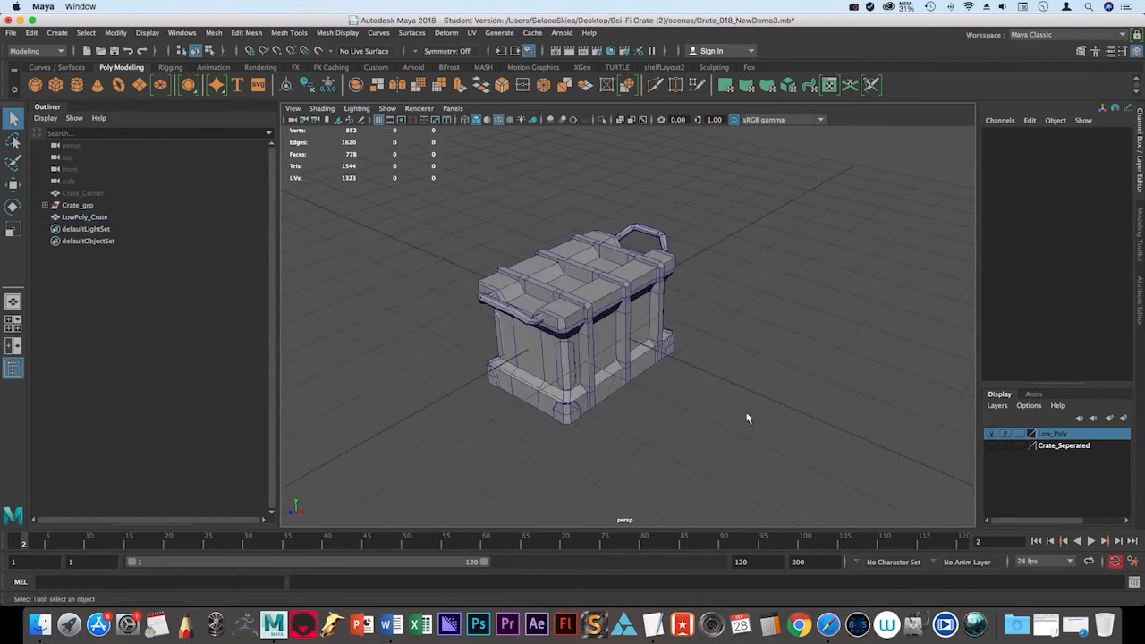
{"action": "left_click_drag", "start_coordinate": [746, 416], "coordinate": [690, 456], "text": "alt"}
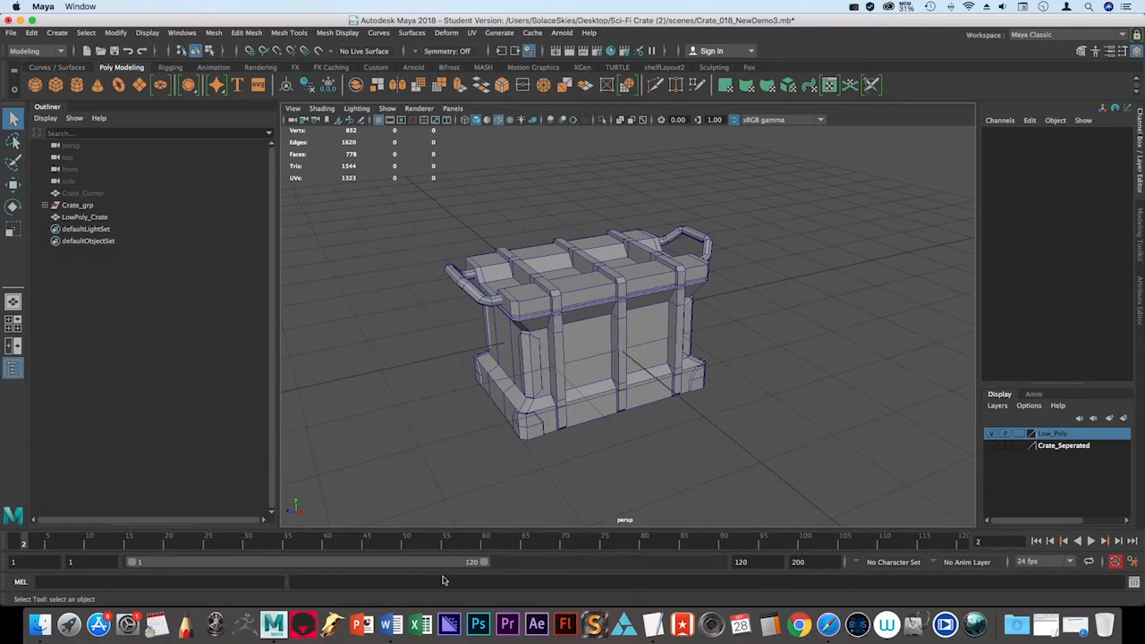
Hide the Low_Poly layer, show Crate_Seperated, and duplicate the Crate_grp group.
{"action": "left_click", "coordinate": [989, 433]}
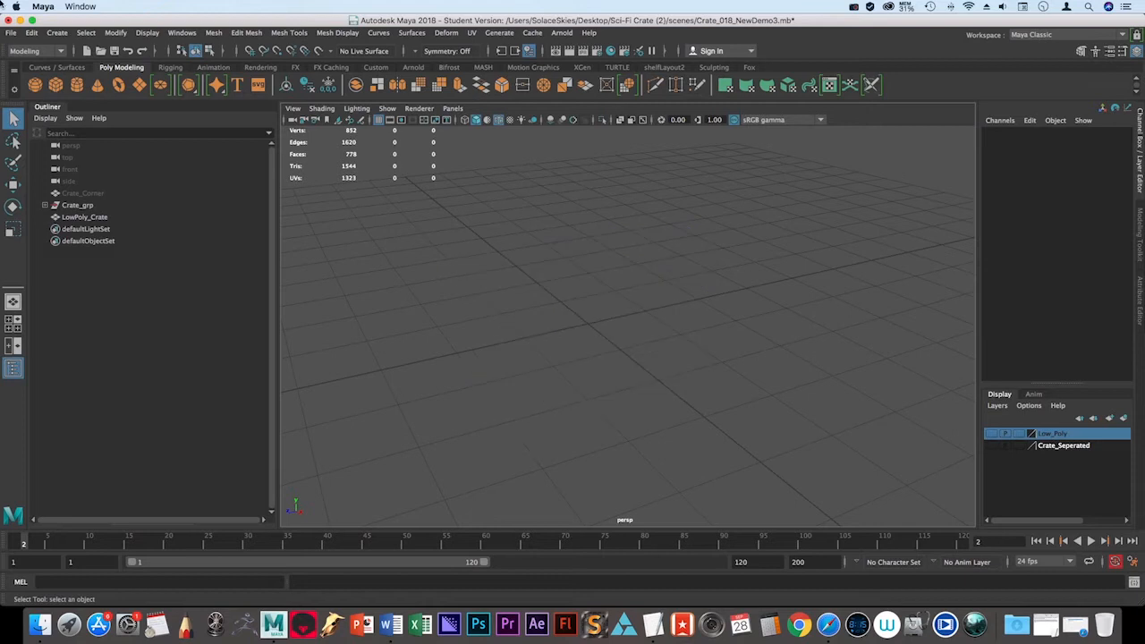
{"action": "left_click", "coordinate": [991, 446]}
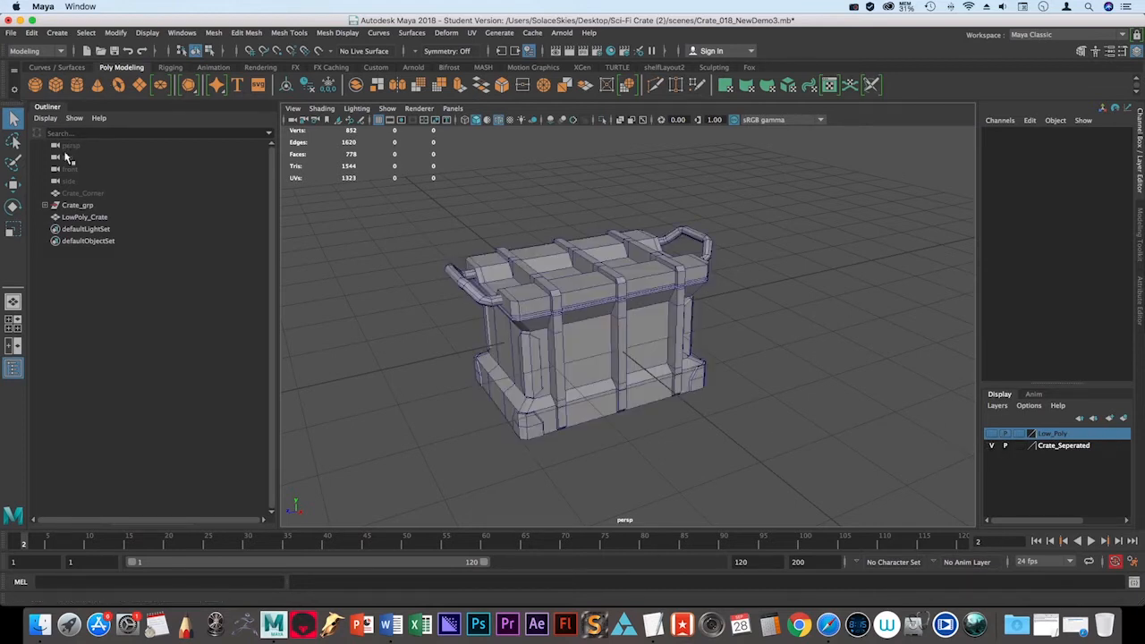
{"action": "left_click", "coordinate": [72, 206]}
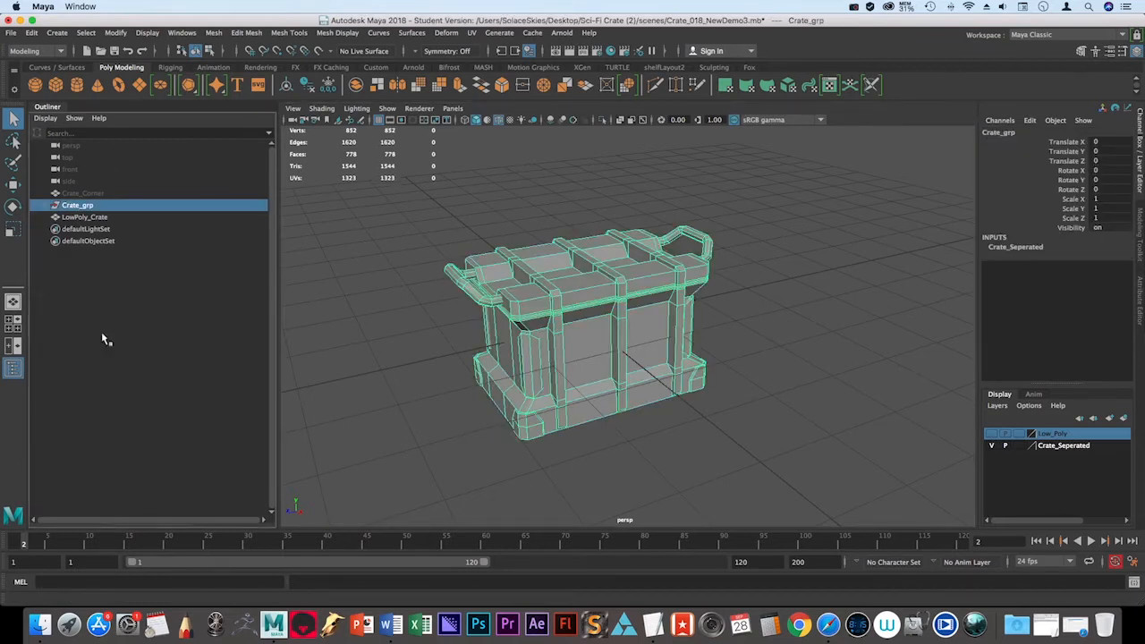
{"action": "key", "text": "ctrl+d"}
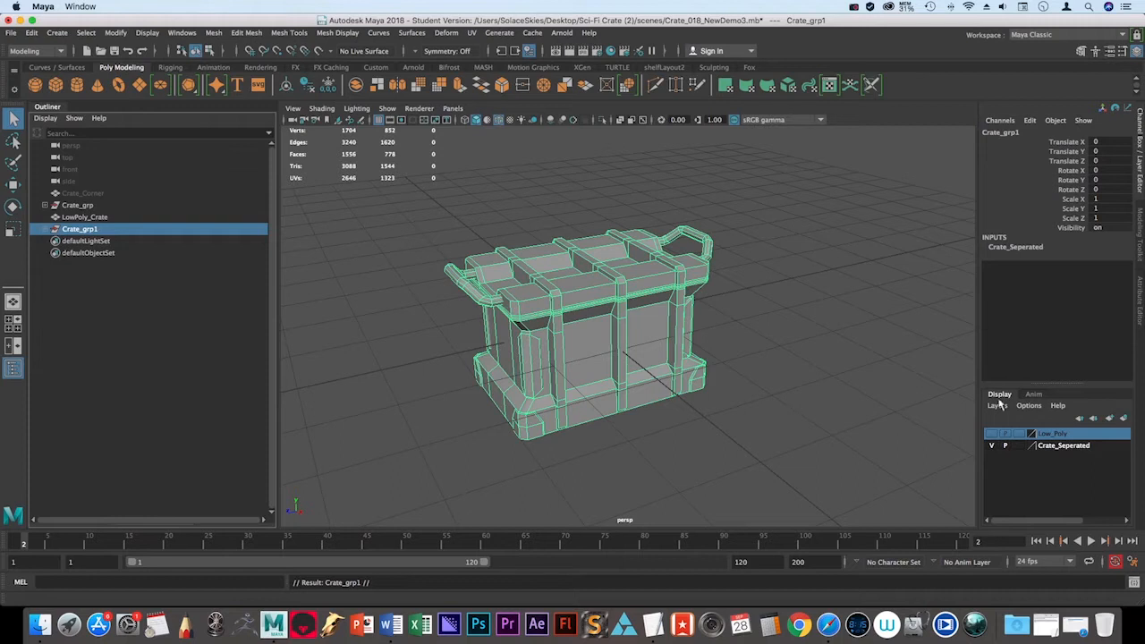
Assign the duplicated crate group to a new display layer named Hi_Crate_Separated.
{"action": "left_click", "coordinate": [1123, 422]}
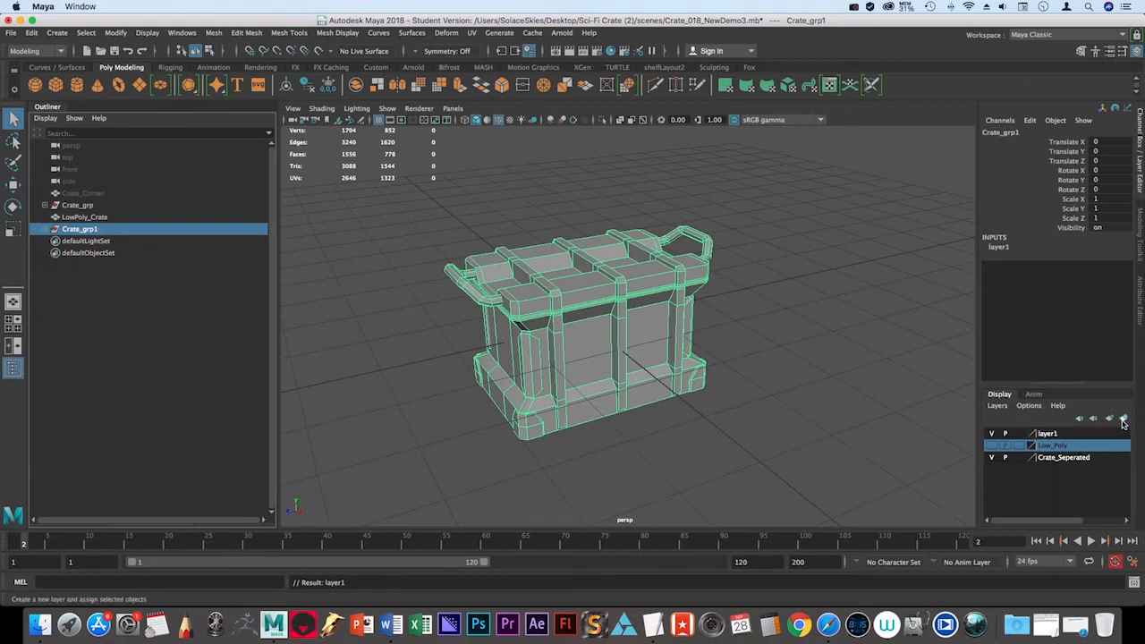
{"action": "left_click", "coordinate": [1055, 436]}
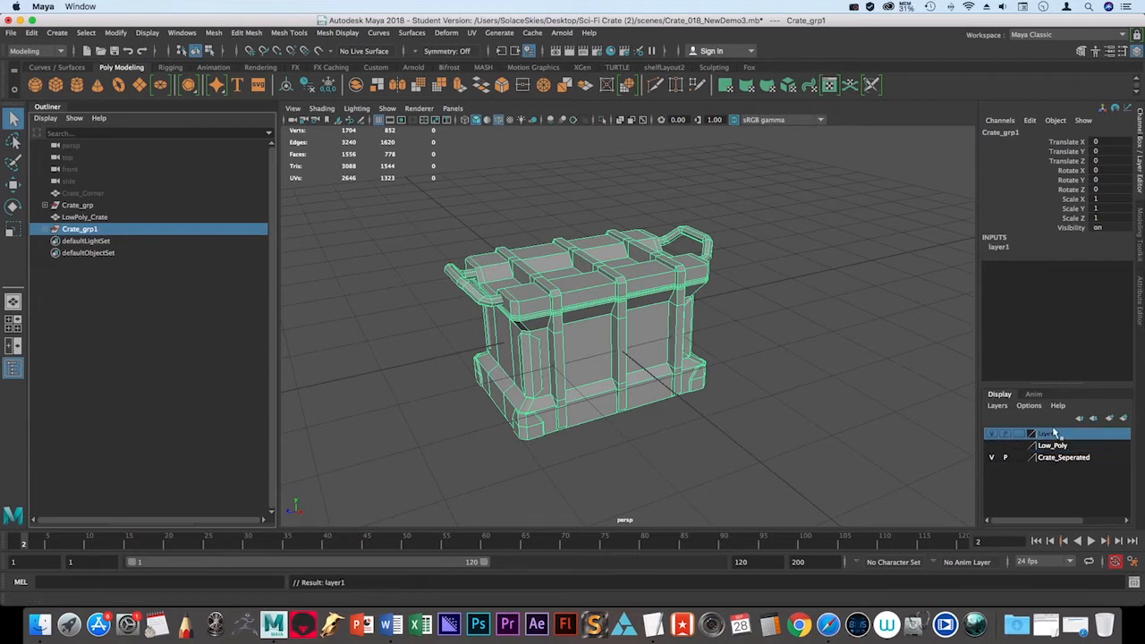
{"action": "double_click", "coordinate": [1053, 434]}
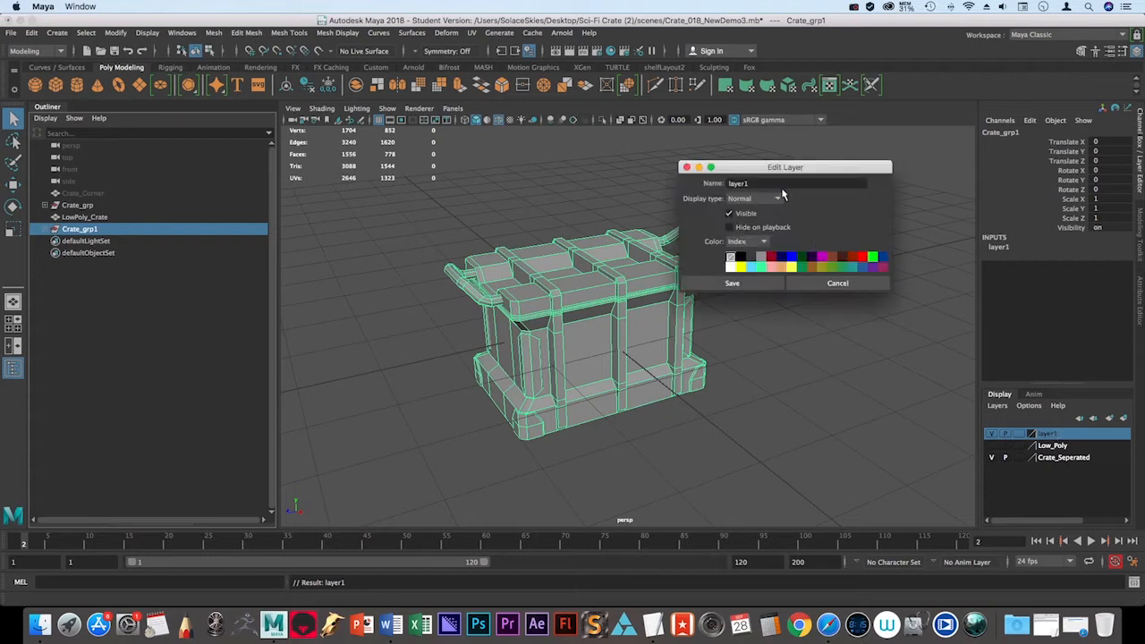
{"action": "type", "text": "Hi_Crate_Separated"}
{"action": "left_click", "coordinate": [756, 281]}
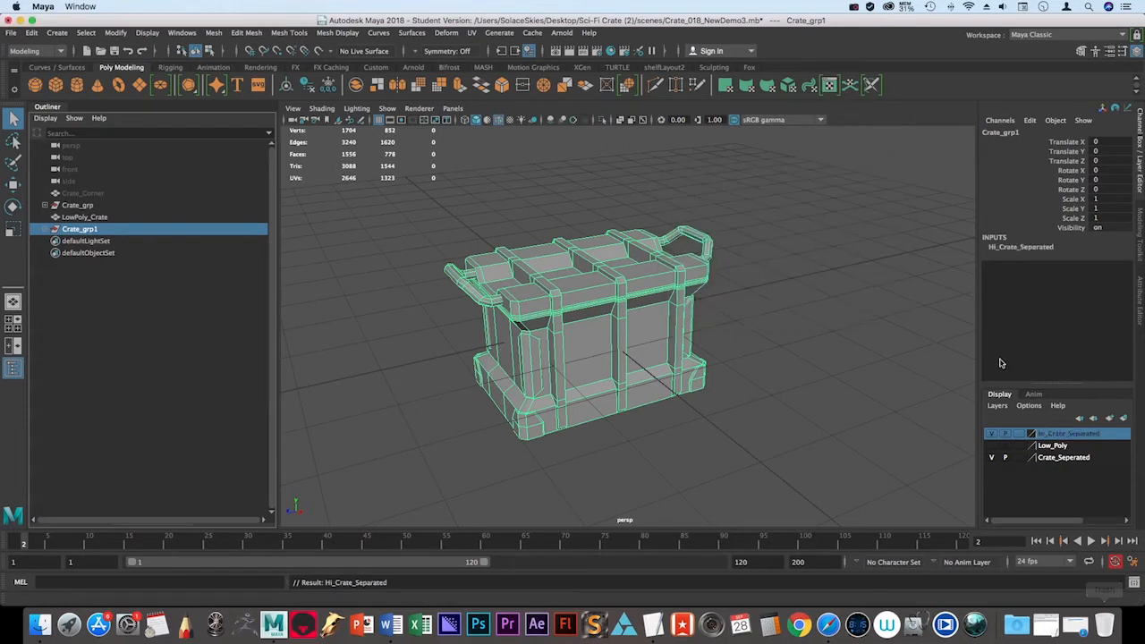
Rename the duplicated crate group to Hi_Crate_Grp and deselect it.
{"action": "left_click_drag", "start_coordinate": [838, 365], "coordinate": [857, 383], "text": "alt"}
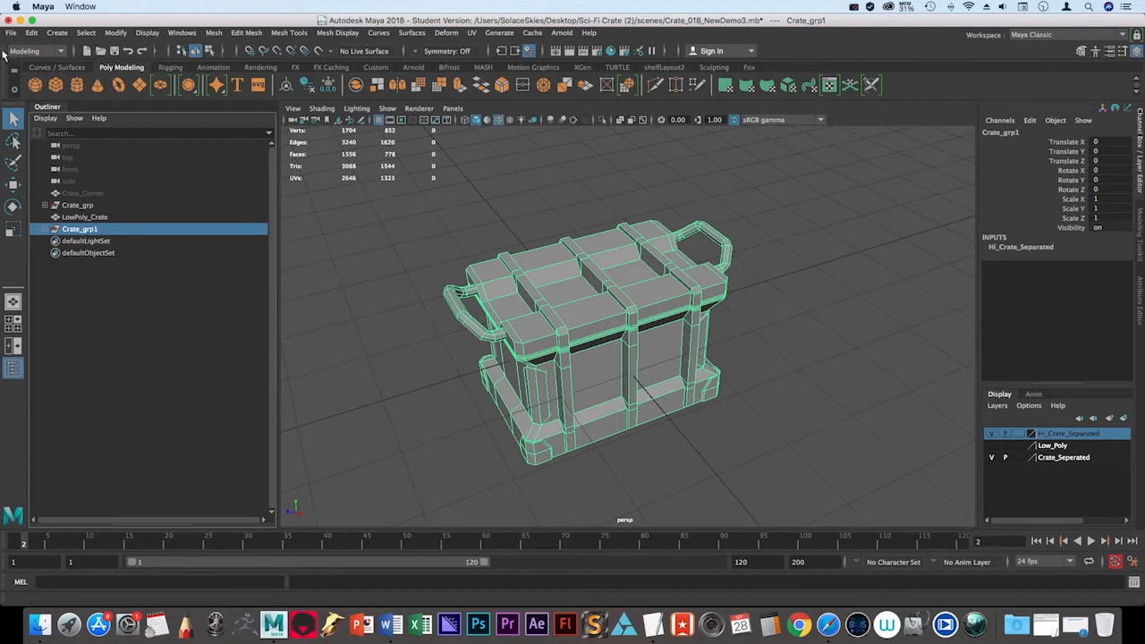
{"action": "double_click", "coordinate": [95, 231]}
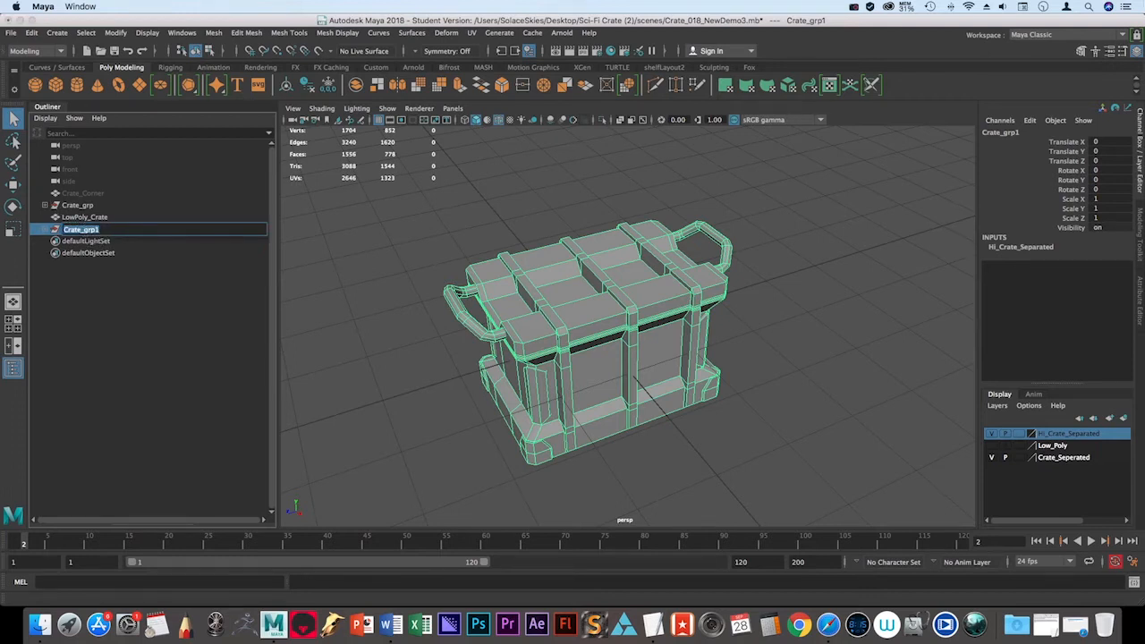
{"action": "type", "text": "Hi_"}
{"action": "key", "text": "Return"}
{"action": "left_click", "coordinate": [578, 433]}
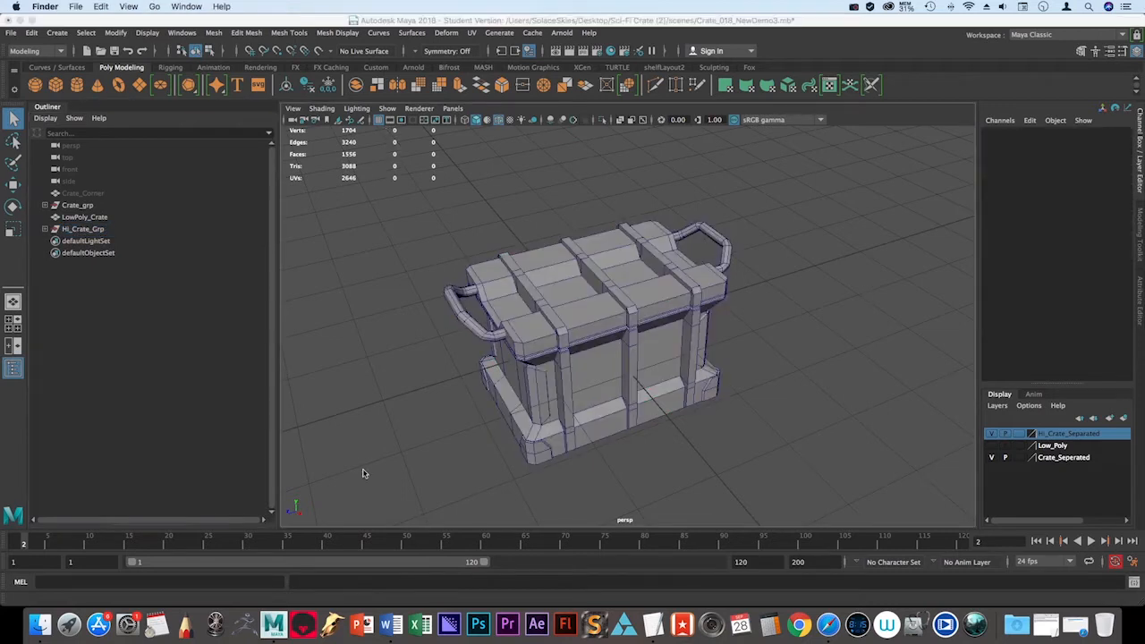
Hide the Crate_Seperated layer, leaving only the Hi_Crate_Separated layer displayed.
{"action": "left_click_drag", "start_coordinate": [363, 473], "coordinate": [390, 402], "text": "alt"}
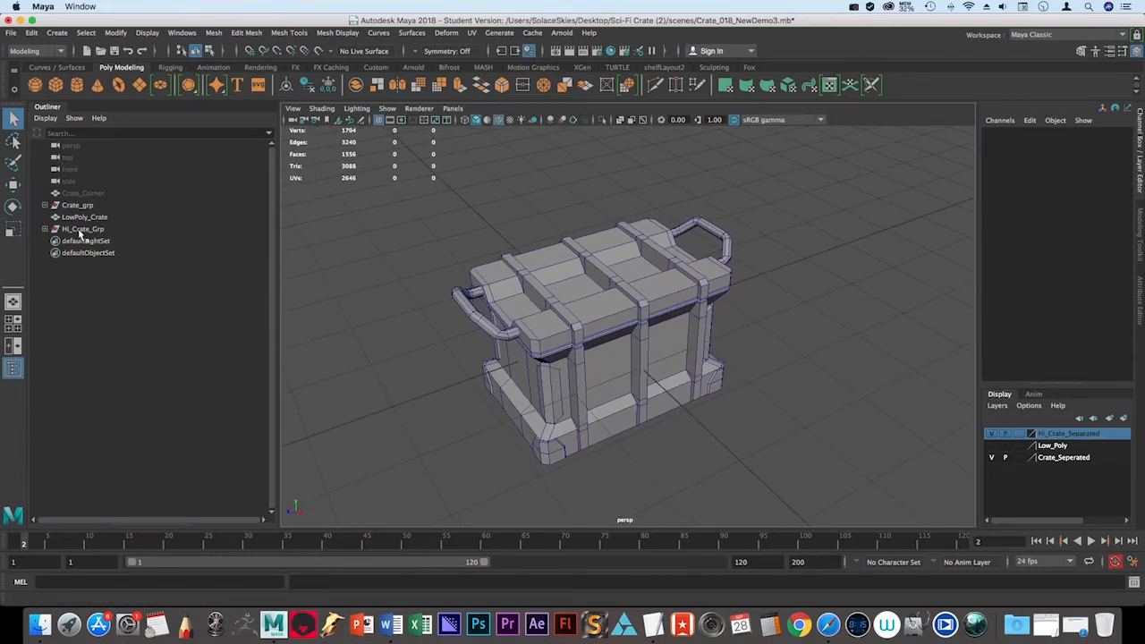
{"action": "left_click", "coordinate": [992, 458]}
{"action": "left_click", "coordinate": [992, 446]}
{"action": "left_click_drag", "start_coordinate": [731, 438], "coordinate": [608, 409], "text": "alt"}
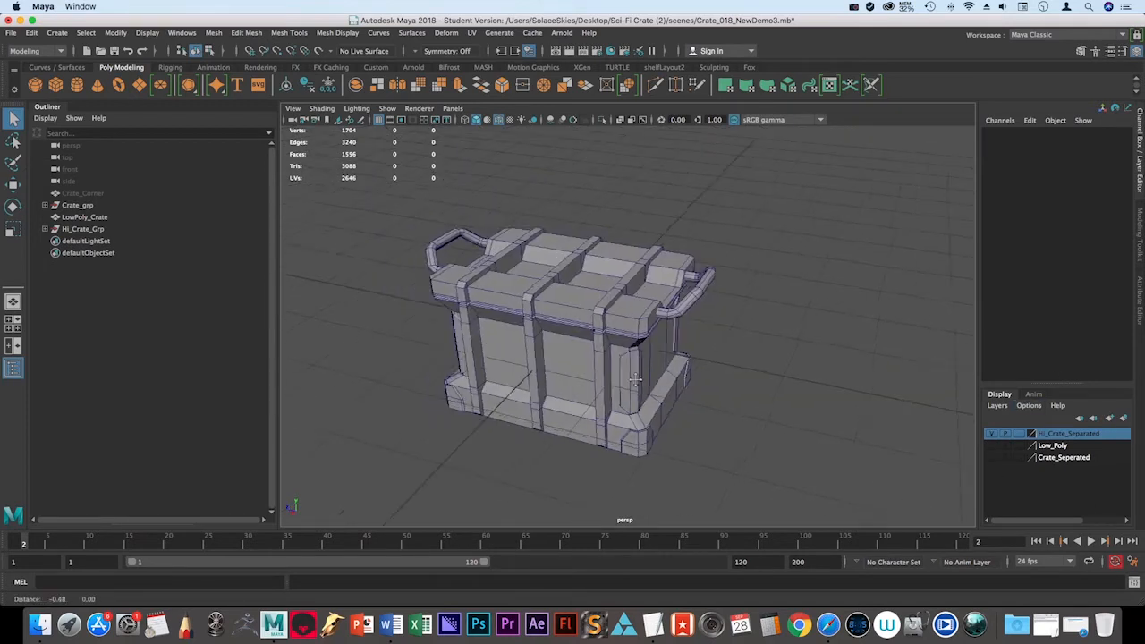
{"action": "right_click_drag", "start_coordinate": [608, 410], "coordinate": [501, 324], "text": "alt"}
{"action": "left_click_drag", "start_coordinate": [500, 325], "coordinate": [502, 298], "text": "alt"}
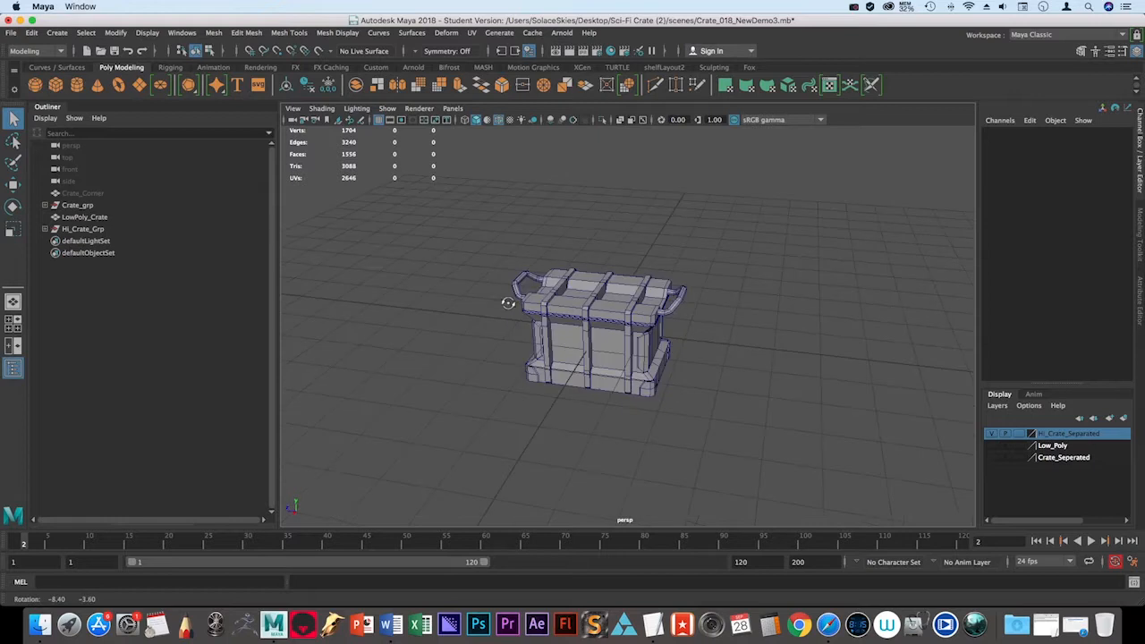
Assign all handles, edge guards and corner pieces except the main crate to a new display layer named Pieces.
{"action": "left_click", "coordinate": [624, 316]}
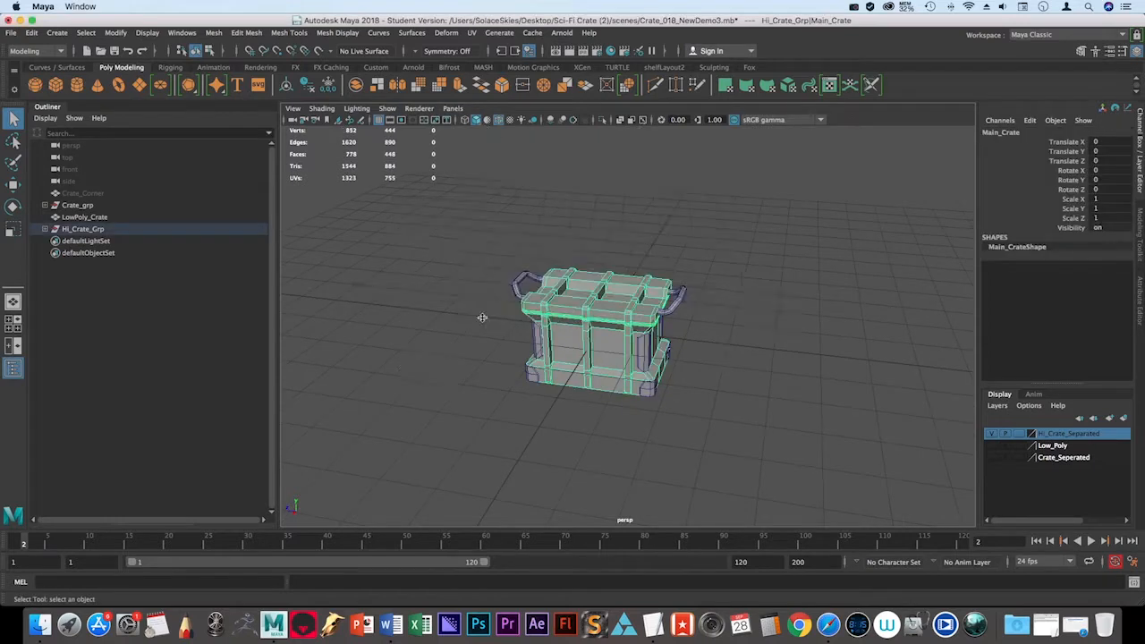
{"action": "key", "text": "space"}
{"action": "key", "text": "space"}
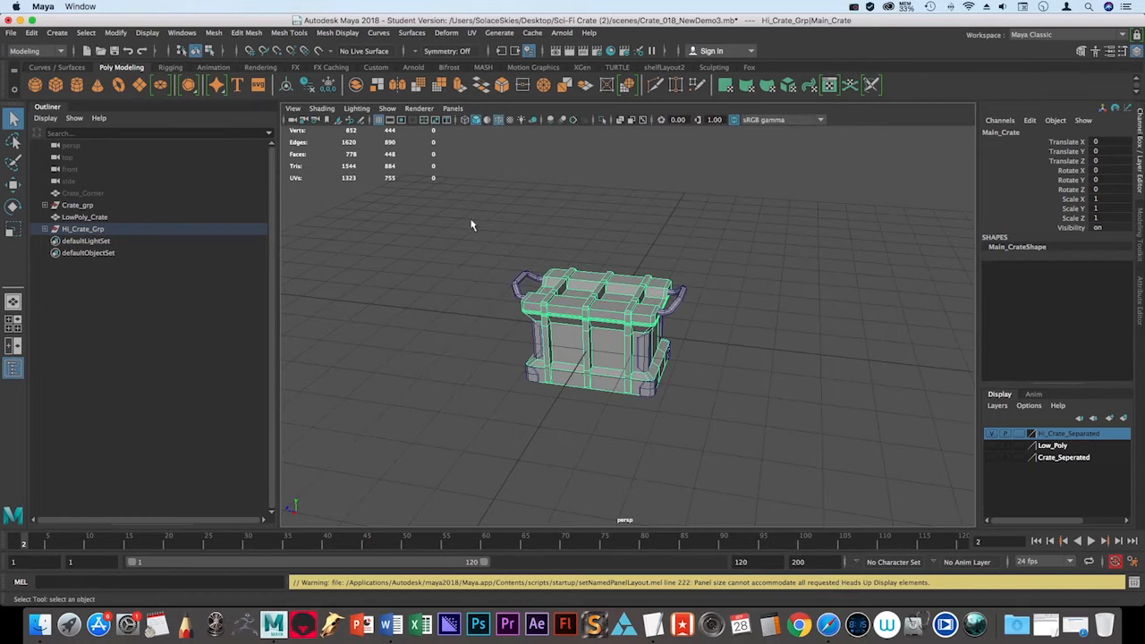
{"action": "left_click_drag", "start_coordinate": [459, 203], "coordinate": [739, 454]}
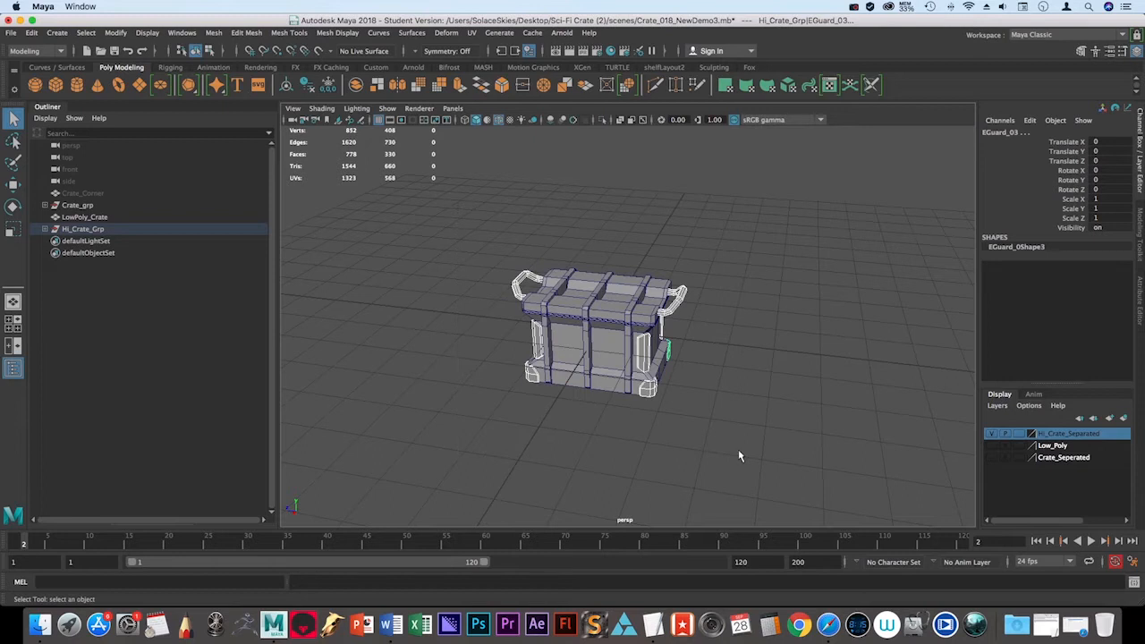
{"action": "left_click", "coordinate": [1123, 420]}
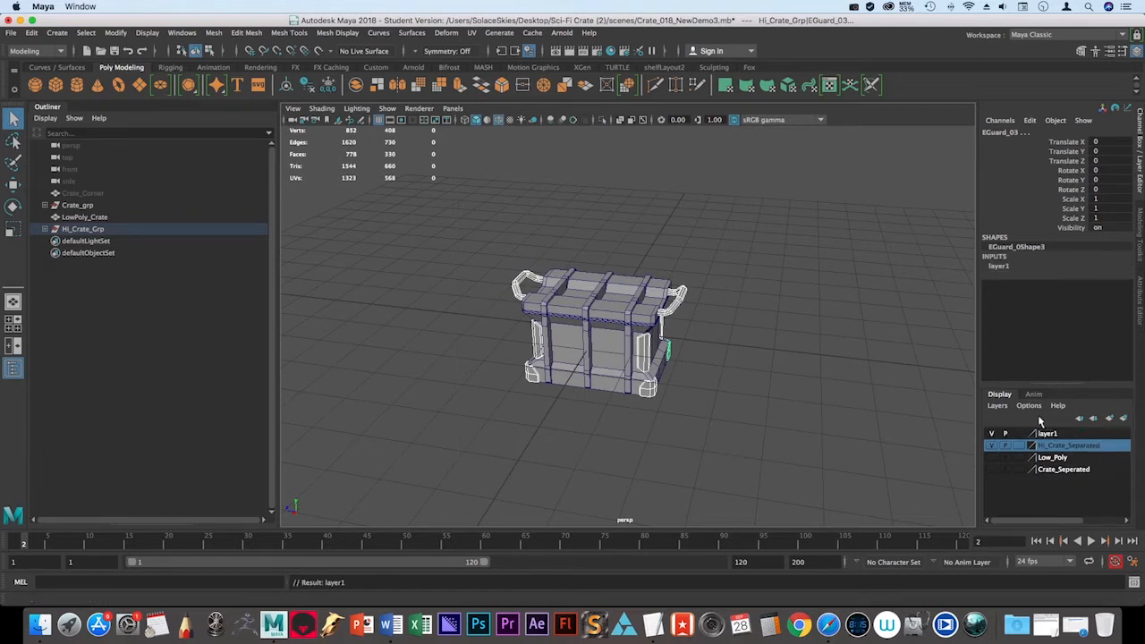
{"action": "double_click", "coordinate": [1046, 432]}
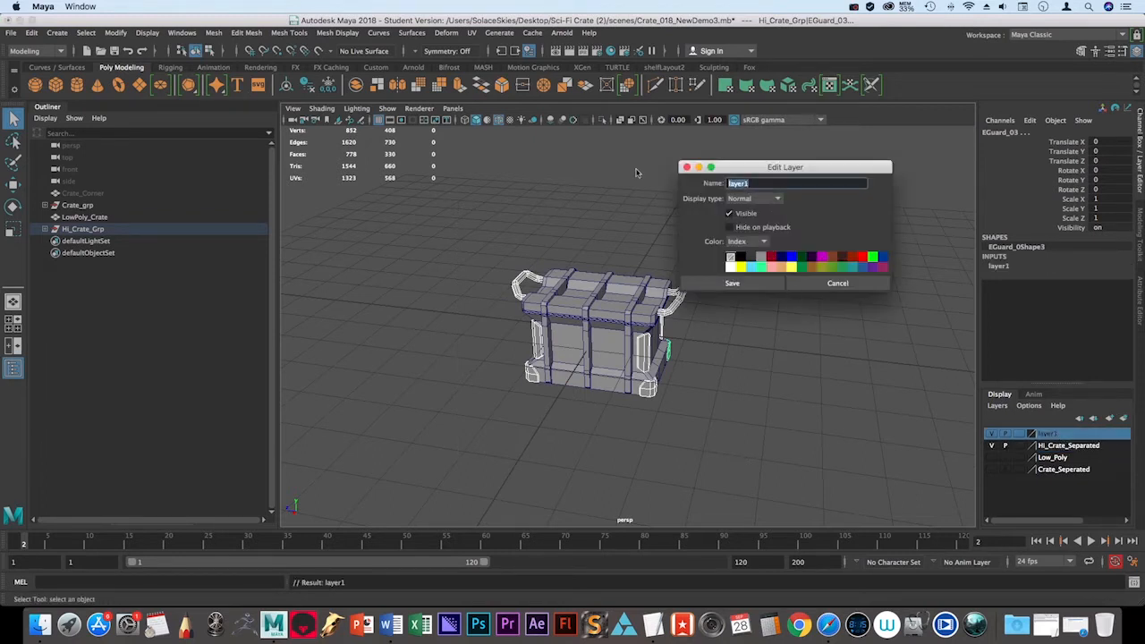
{"action": "type", "text": "Pieces"}
{"action": "left_click", "coordinate": [716, 283]}
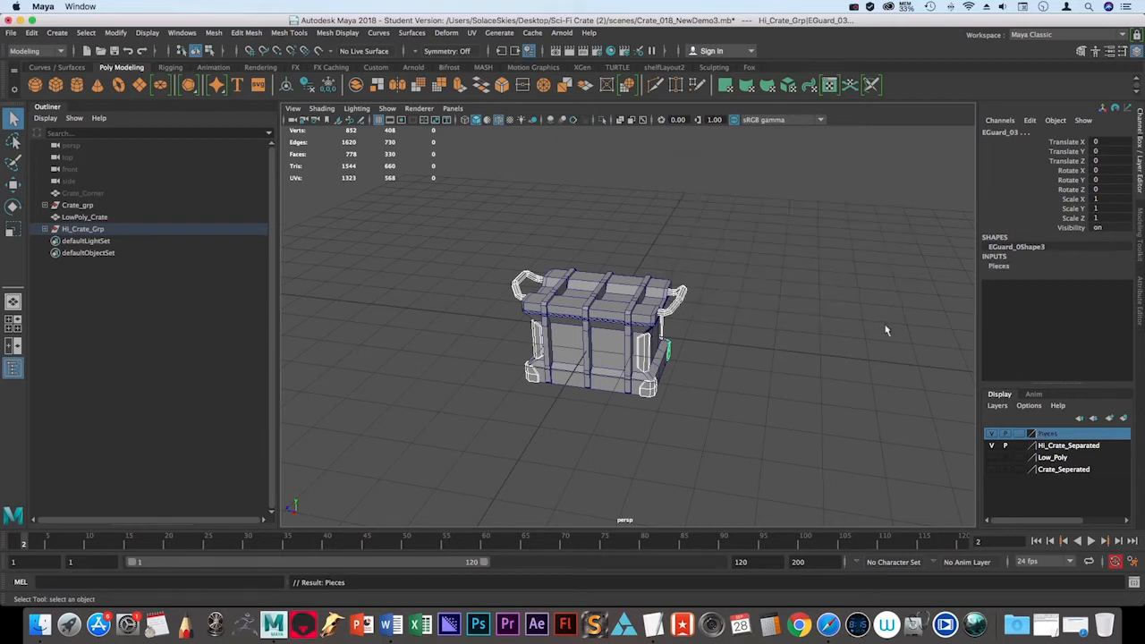
Hide the Pieces layer and select the main crate body, framing it closer in the view.
{"action": "left_click", "coordinate": [990, 432]}
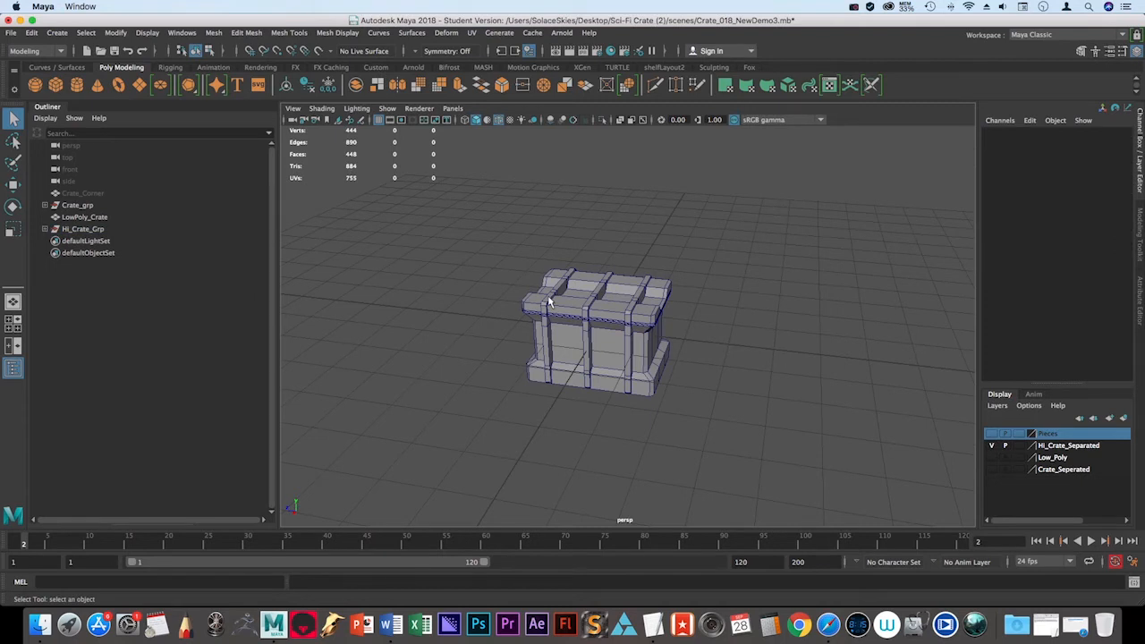
{"action": "left_click", "coordinate": [599, 338]}
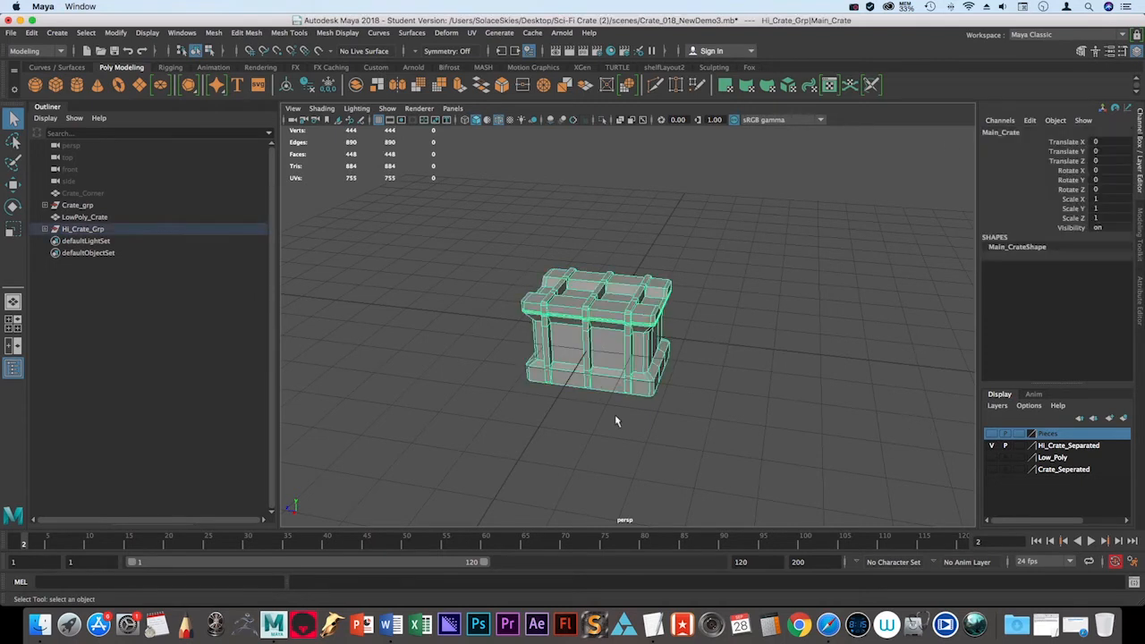
{"action": "left_click_drag", "start_coordinate": [614, 416], "coordinate": [575, 391], "text": "alt"}
{"action": "right_click_drag", "start_coordinate": [575, 391], "coordinate": [630, 425], "text": "alt"}
{"action": "left_click_drag", "start_coordinate": [630, 425], "coordinate": [681, 437], "text": "alt"}
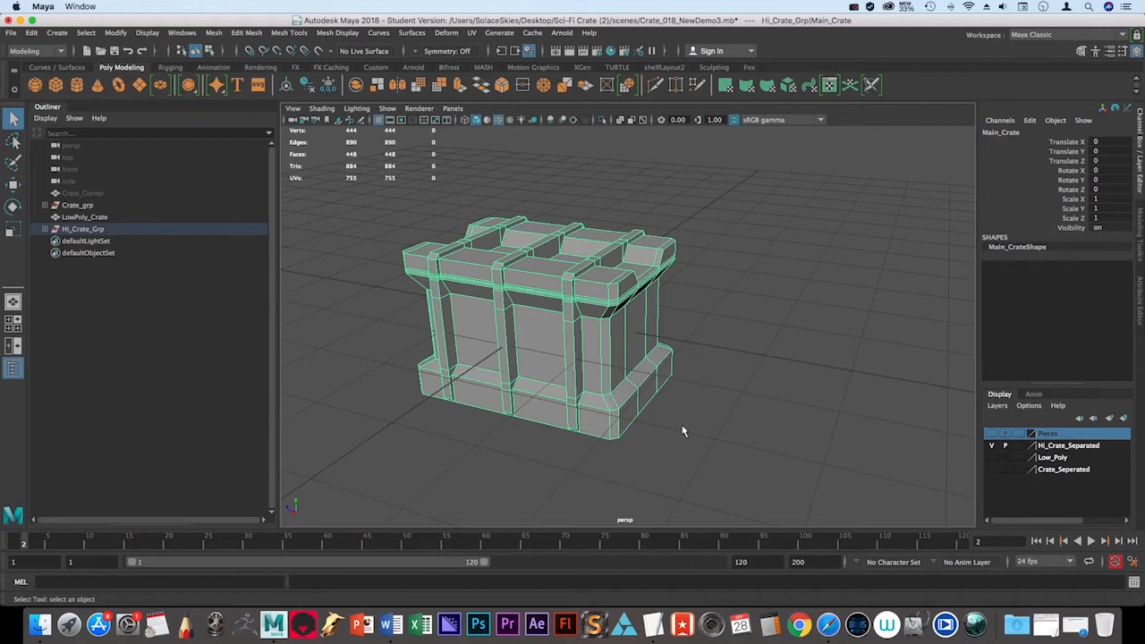
Preview the main crate body in smooth mesh display, return it to unsmoothed display and deselect it.
{"action": "key", "text": "3"}
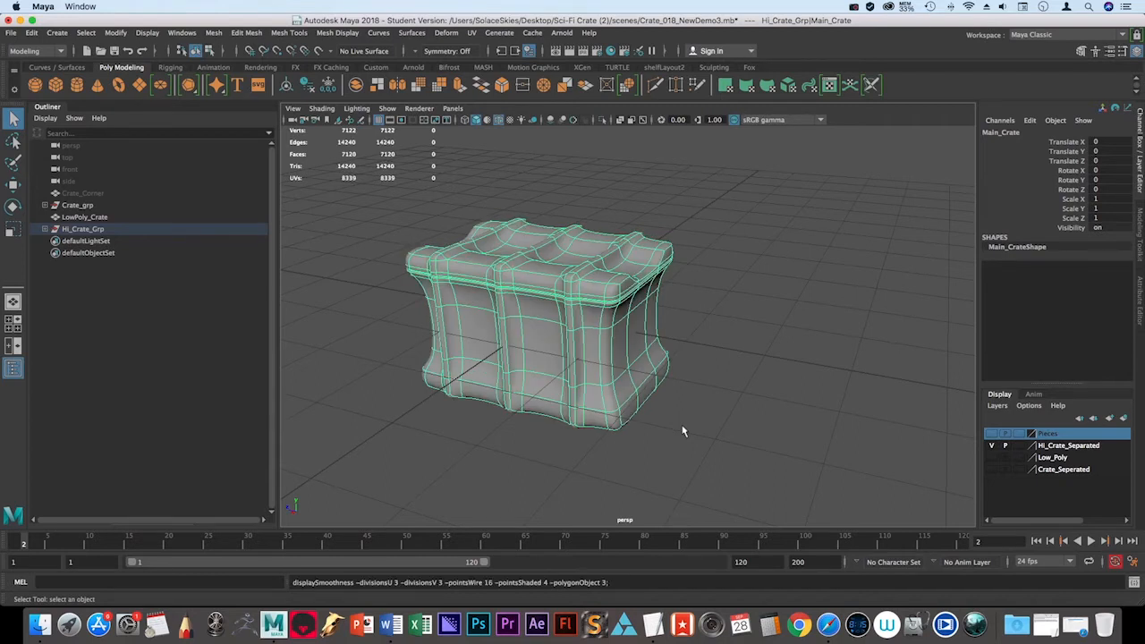
{"action": "key", "text": "1"}
{"action": "left_click", "coordinate": [905, 422]}
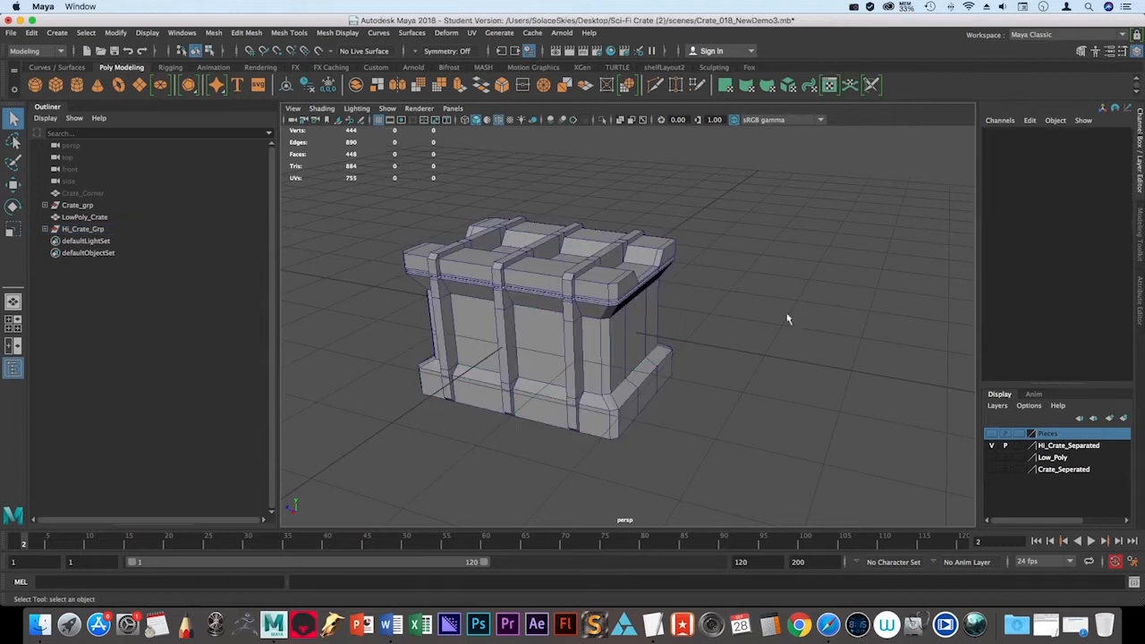
{"action": "left_click_drag", "start_coordinate": [784, 319], "coordinate": [606, 280], "text": "alt"}
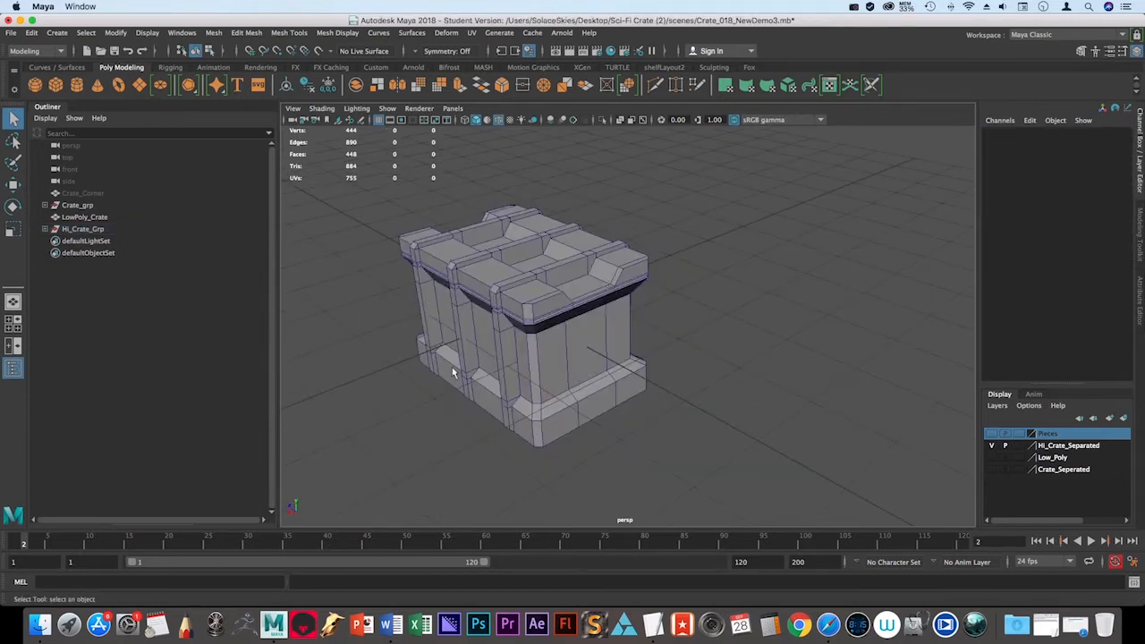
{"action": "left_click_drag", "start_coordinate": [724, 404], "coordinate": [746, 299], "text": "alt"}
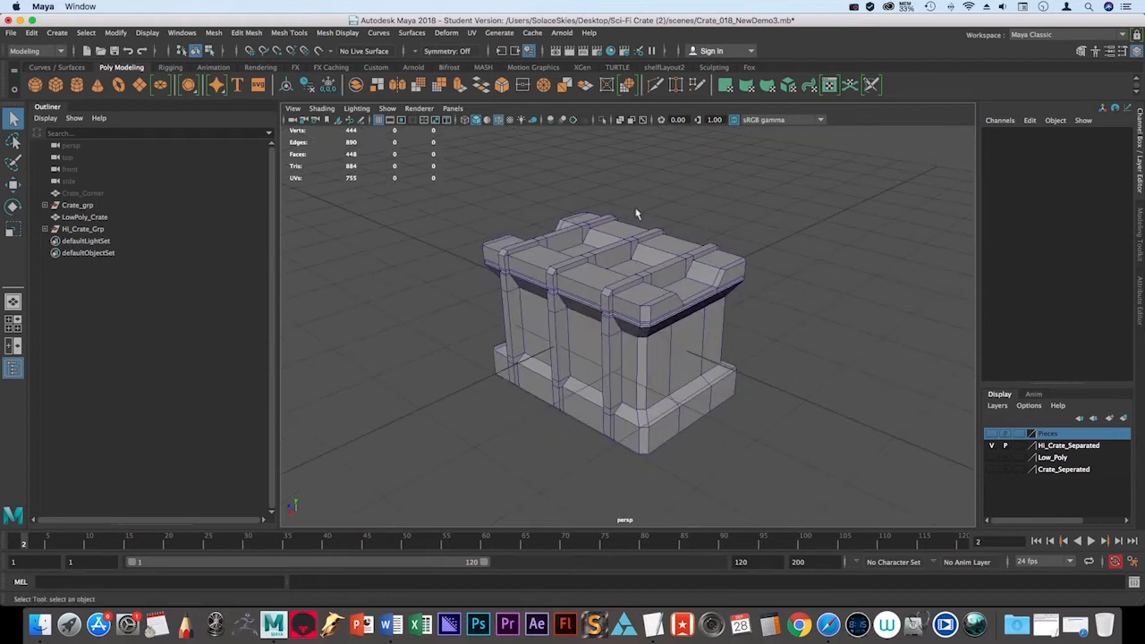
{"action": "left_click_drag", "start_coordinate": [776, 331], "coordinate": [652, 358], "text": "alt"}
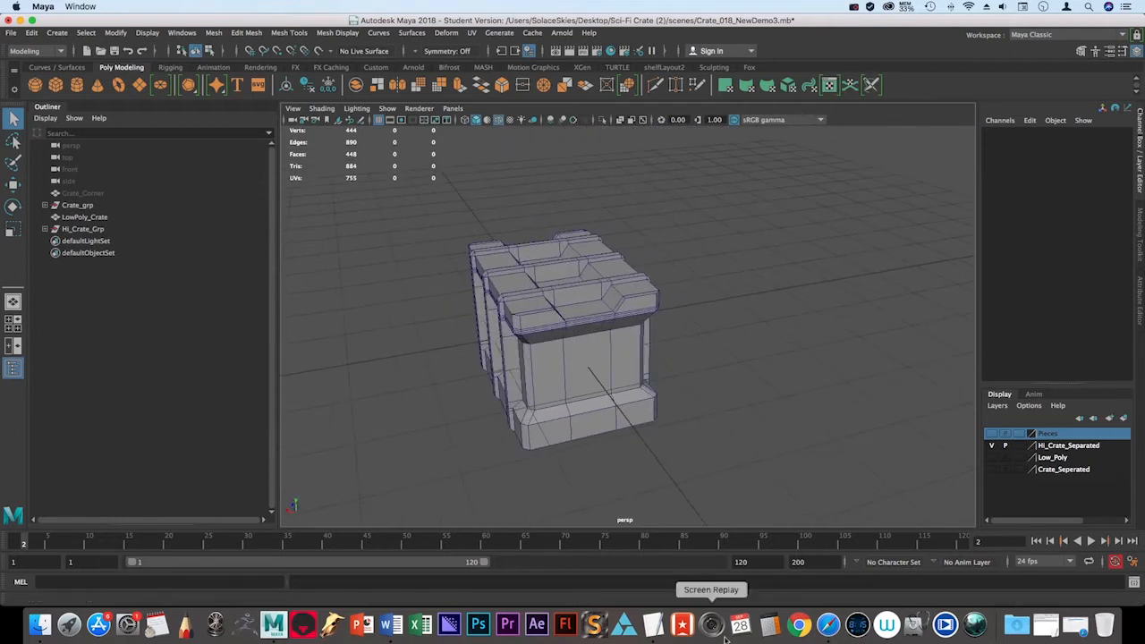
Set the Insert Edge Loop tool to Multiple edge loops with 1 loop for the main crate body.
{"action": "left_click", "coordinate": [634, 315]}
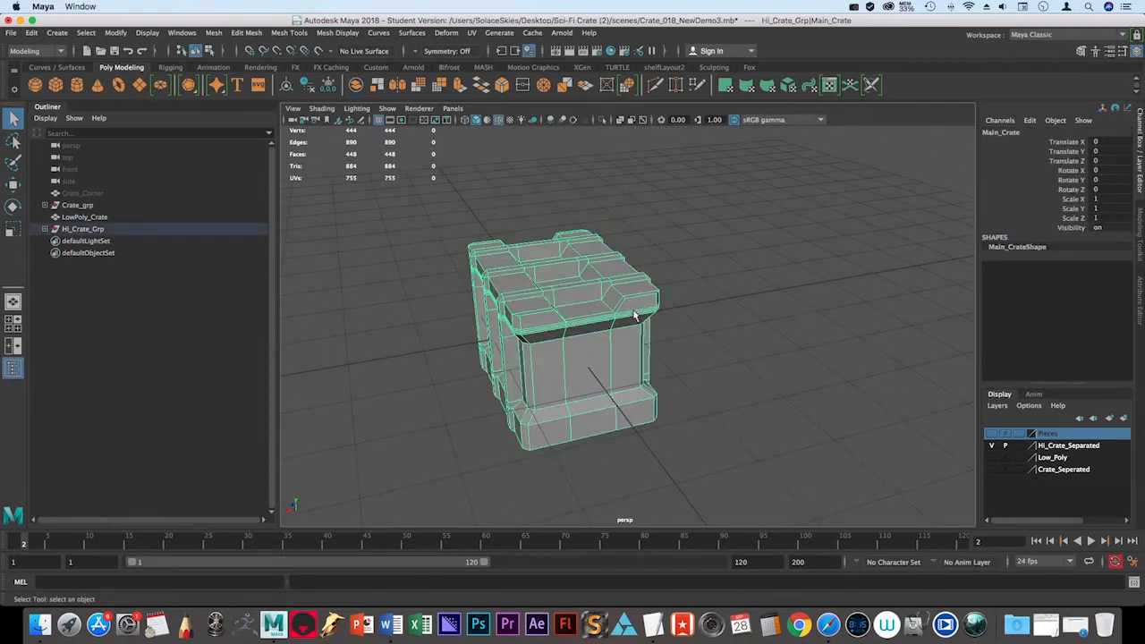
{"action": "right_click_drag", "start_coordinate": [600, 280], "coordinate": [569, 294], "text": "shift"}
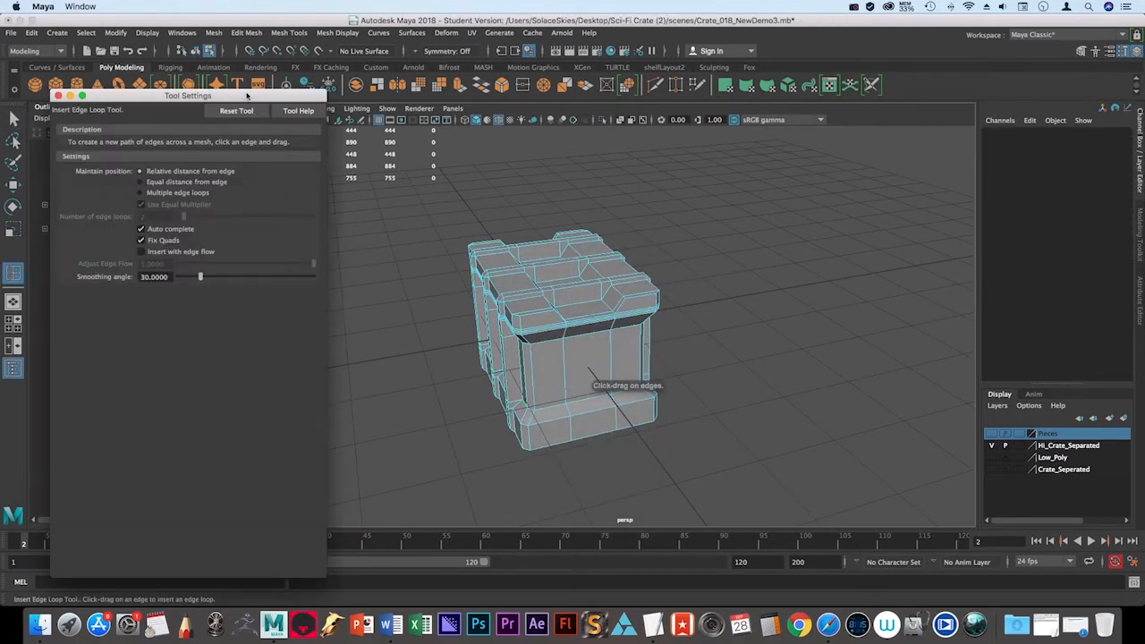
{"action": "left_click_drag", "start_coordinate": [247, 94], "coordinate": [322, 72]}
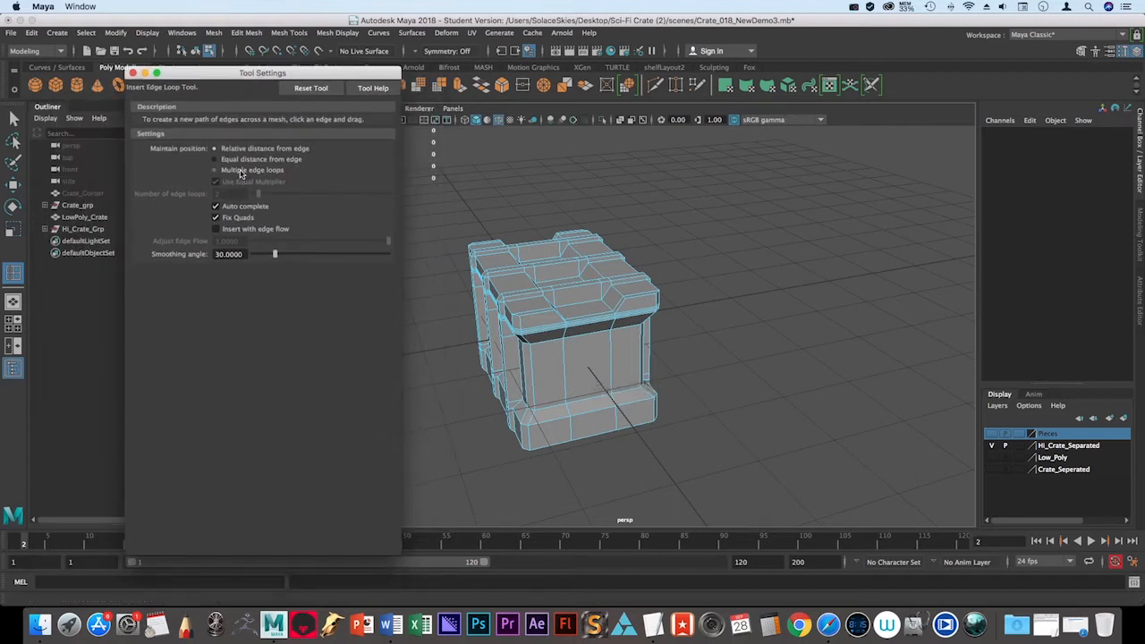
{"action": "left_click", "coordinate": [215, 170]}
{"action": "left_click", "coordinate": [221, 194]}
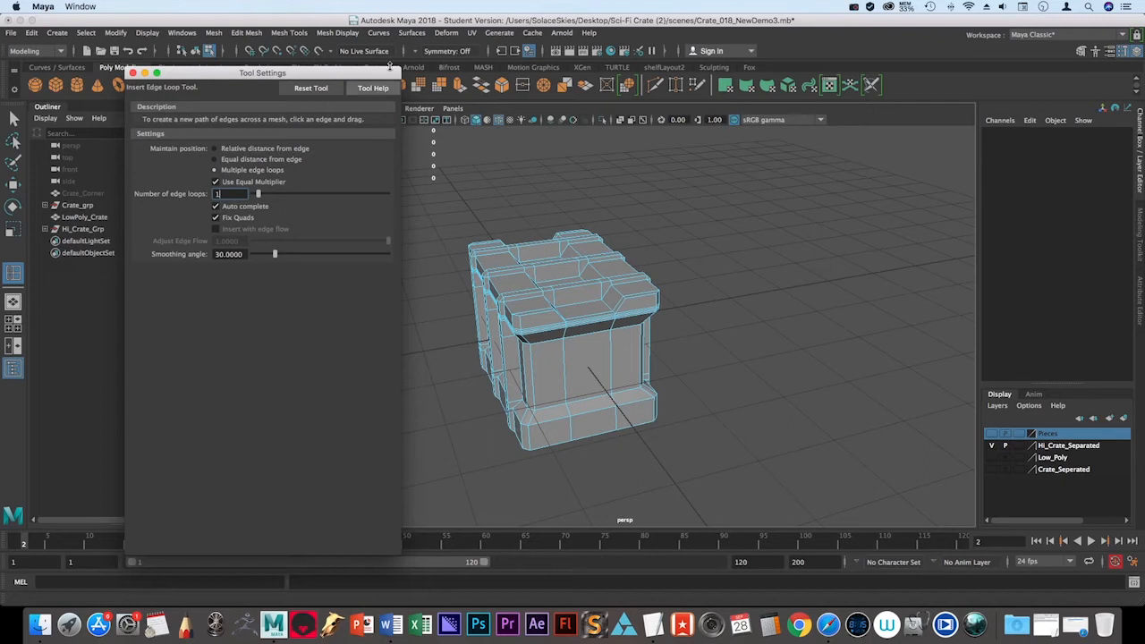
{"action": "left_click", "coordinate": [132, 73]}
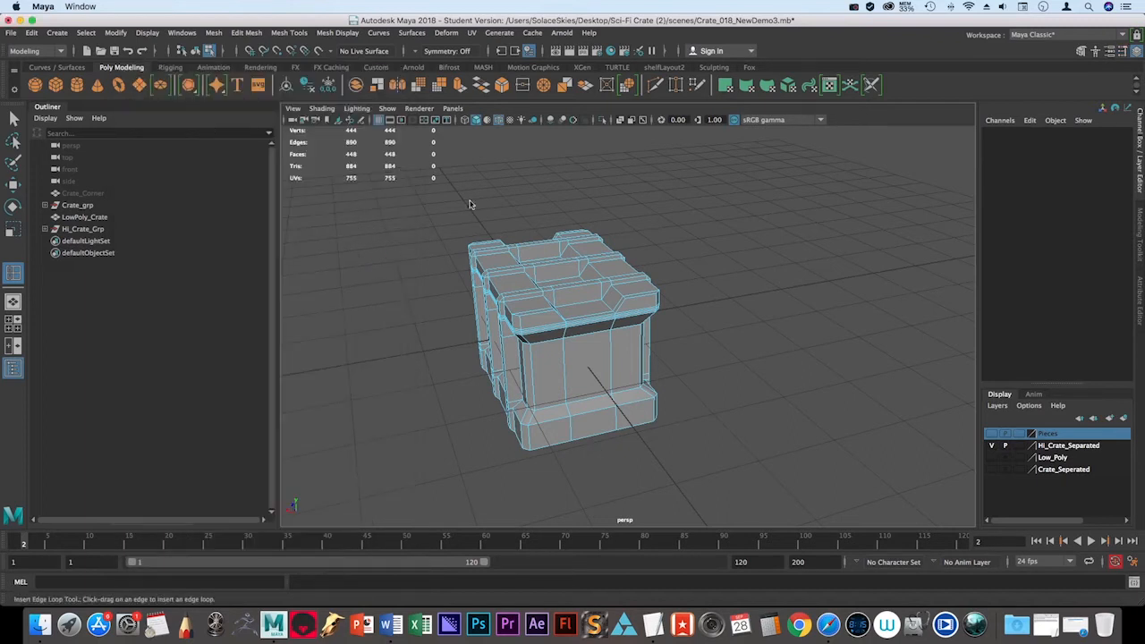
Insert one centred edge loop along the crate's length and another around its middle strap, splitting the body into quarters.
{"action": "scroll", "coordinate": [469, 204], "scroll_direction": "up", "scroll_amount": 5}
{"action": "left_click", "coordinate": [528, 304]}
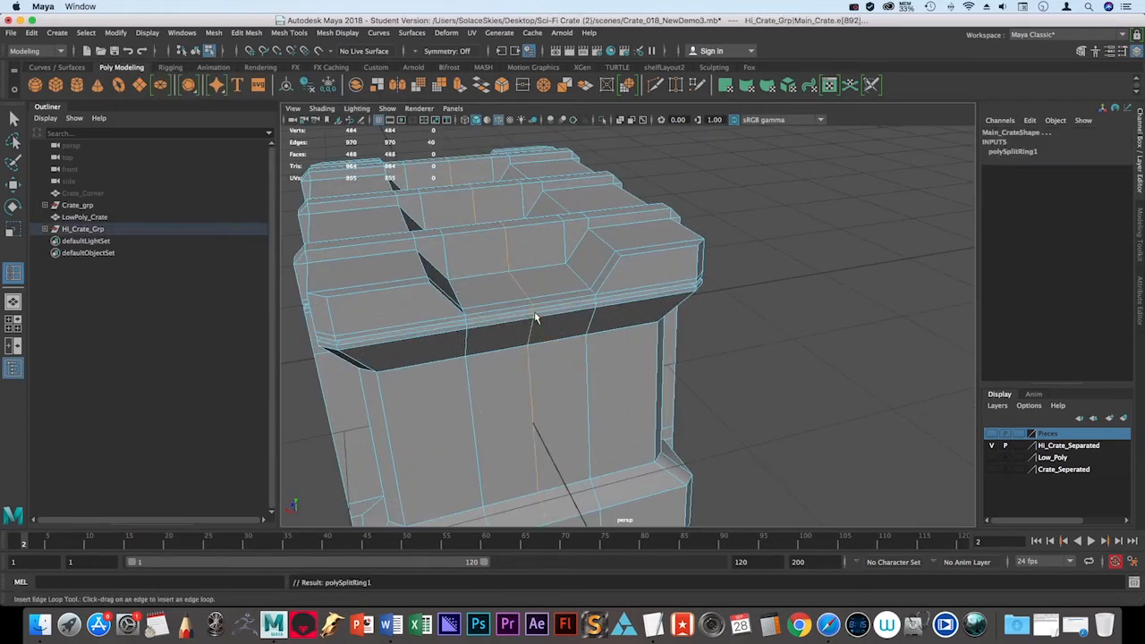
{"action": "left_click_drag", "start_coordinate": [536, 320], "coordinate": [396, 363], "text": "alt"}
{"action": "scroll", "coordinate": [447, 393], "scroll_direction": "up", "scroll_amount": 5}
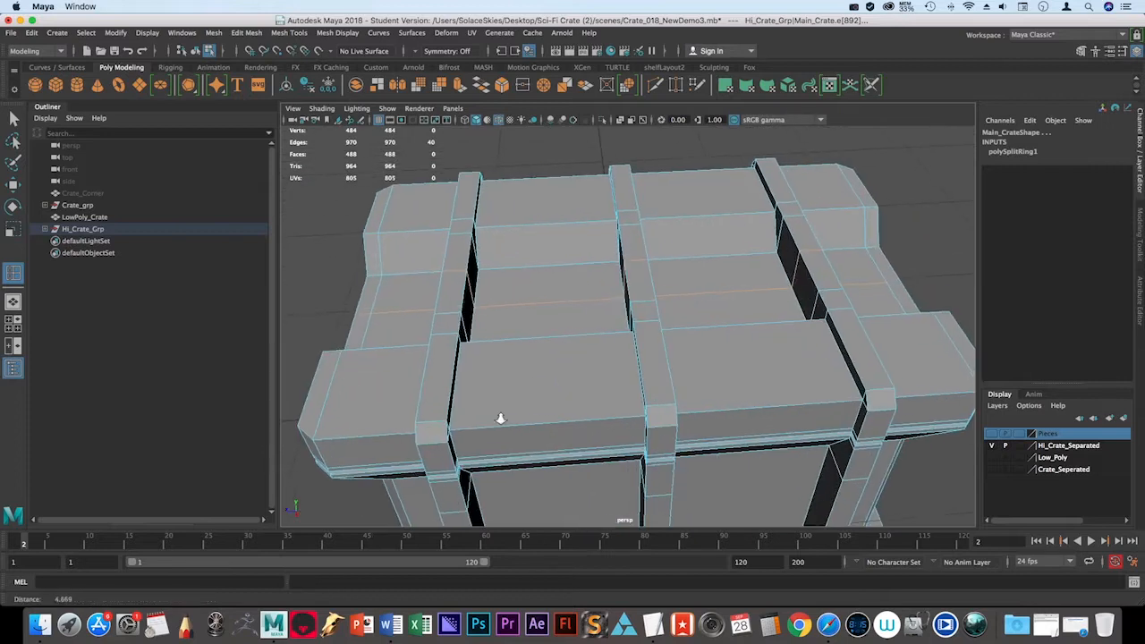
{"action": "left_click", "coordinate": [669, 409]}
{"action": "scroll", "coordinate": [725, 342], "scroll_direction": "down", "scroll_amount": 5}
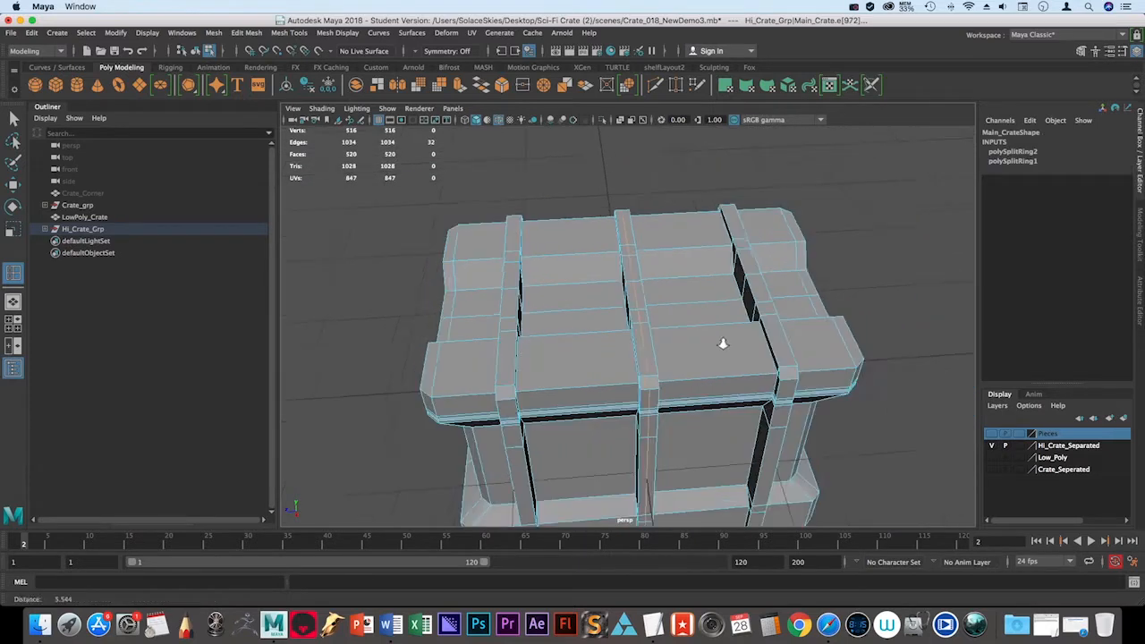
{"action": "left_click_drag", "start_coordinate": [725, 342], "coordinate": [559, 295], "text": "alt"}
{"action": "left_click", "coordinate": [14, 118]}
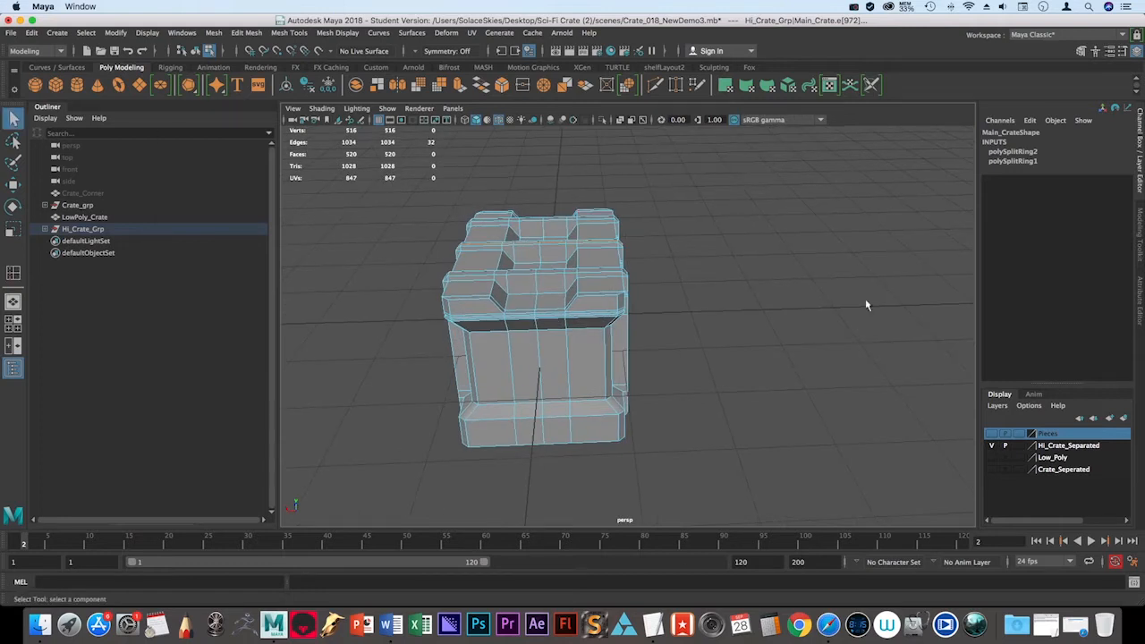
{"action": "left_click", "coordinate": [784, 299]}
{"action": "mouse_move", "coordinate": [721, 312]}
{"action": "left_mouse_down", "text": "alt"}
{"action": "mouse_move", "coordinate": [718, 349]}
{"action": "mouse_move", "coordinate": [731, 349]}
{"action": "mouse_move", "coordinate": [787, 304]}
{"action": "mouse_move", "coordinate": [823, 317]}
{"action": "mouse_move", "coordinate": [709, 350]}
{"action": "mouse_move", "coordinate": [690, 343]}
{"action": "mouse_move", "coordinate": [724, 317]}
{"action": "left_mouse_up", "text": "alt"}
{"action": "scroll", "coordinate": [724, 316], "scroll_direction": "down", "scroll_amount": 3}
{"action": "left_click", "coordinate": [634, 314]}
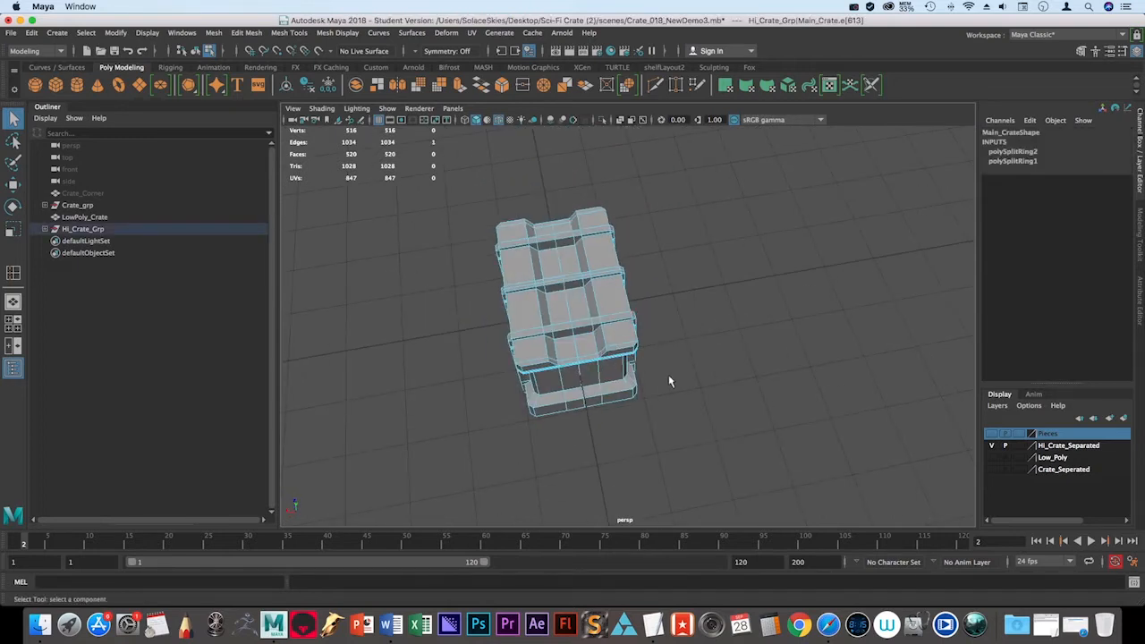
{"action": "left_click_drag", "start_coordinate": [759, 392], "coordinate": [547, 407], "text": "alt"}
{"action": "key", "text": "super+z"}
{"action": "right_click_drag", "start_coordinate": [547, 406], "coordinate": [797, 460], "text": "alt"}
{"action": "left_click_drag", "start_coordinate": [796, 460], "coordinate": [772, 389], "text": "alt"}
Maximize the top view and examine the new centre edge loops in edge mode.
{"action": "key", "text": "space"}
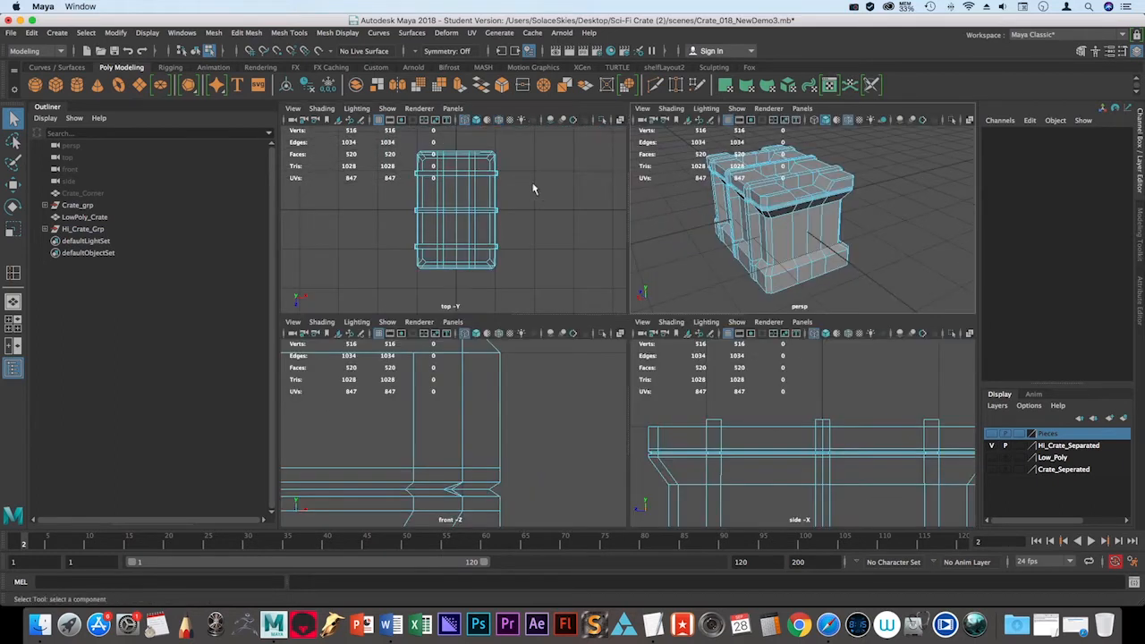
{"action": "key", "text": "space"}
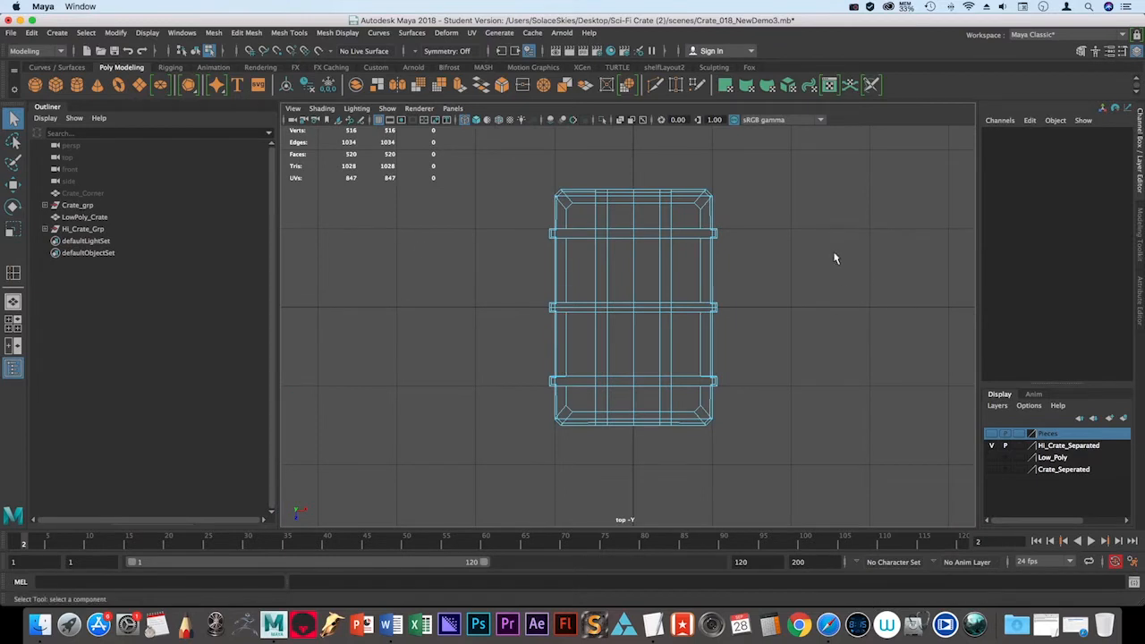
{"action": "right_click_drag", "start_coordinate": [833, 254], "coordinate": [833, 225]}
{"action": "right_click_drag", "start_coordinate": [669, 290], "coordinate": [968, 459], "text": "alt"}
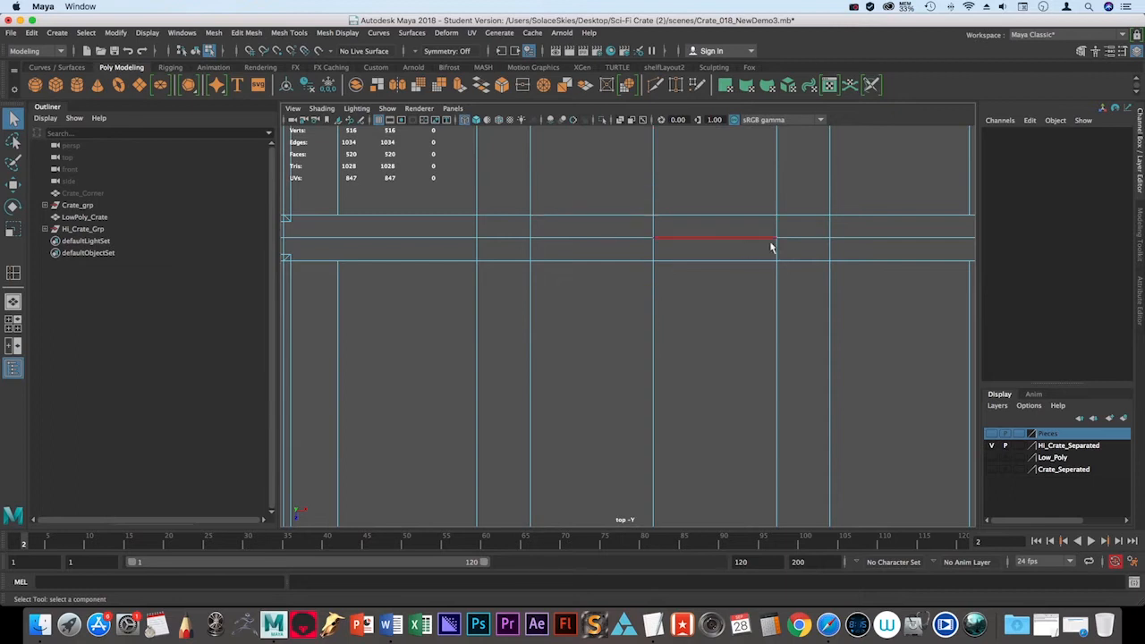
{"action": "scroll", "coordinate": [771, 247], "scroll_direction": "down", "scroll_amount": 8}
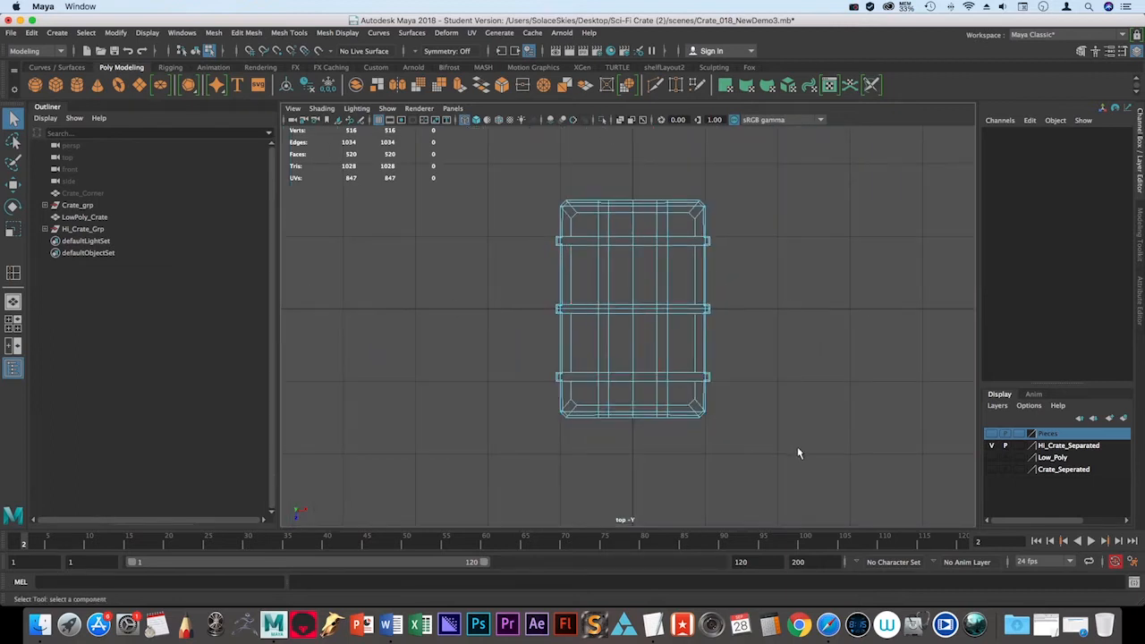
{"action": "scroll", "coordinate": [797, 446], "scroll_direction": "down", "scroll_amount": 3}
{"action": "left_click_drag", "start_coordinate": [715, 426], "coordinate": [745, 435], "text": "alt"}
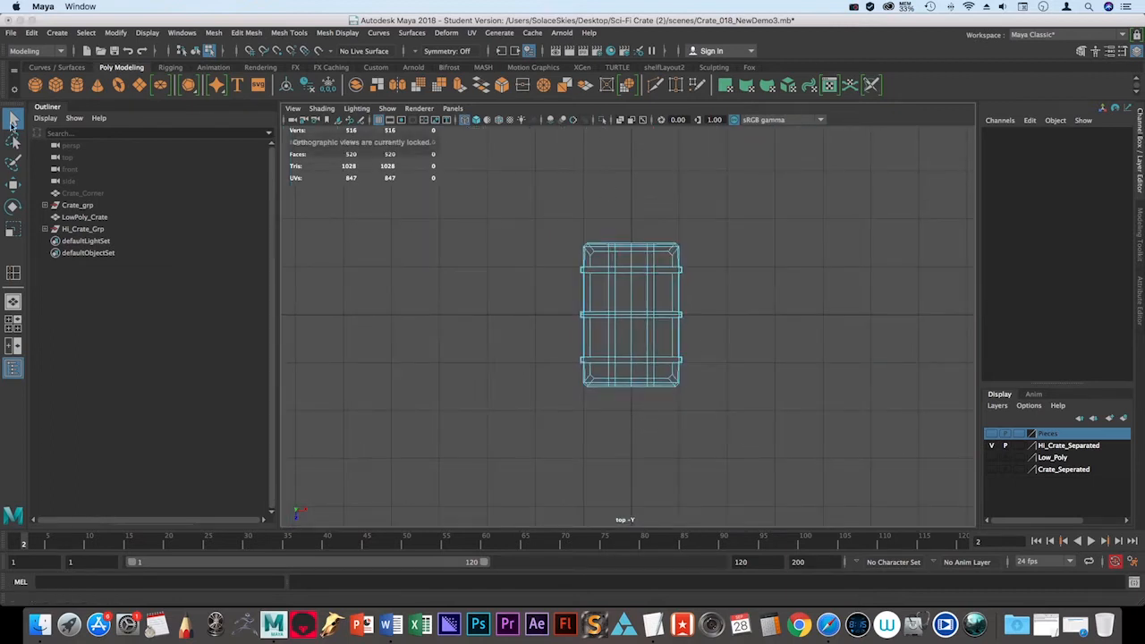
In the top view, delete the faces of the crate's upper half and right half, keeping only the lower-left quarter.
{"action": "left_click", "coordinate": [13, 121]}
{"action": "right_click_drag", "start_coordinate": [689, 288], "coordinate": [680, 307]}
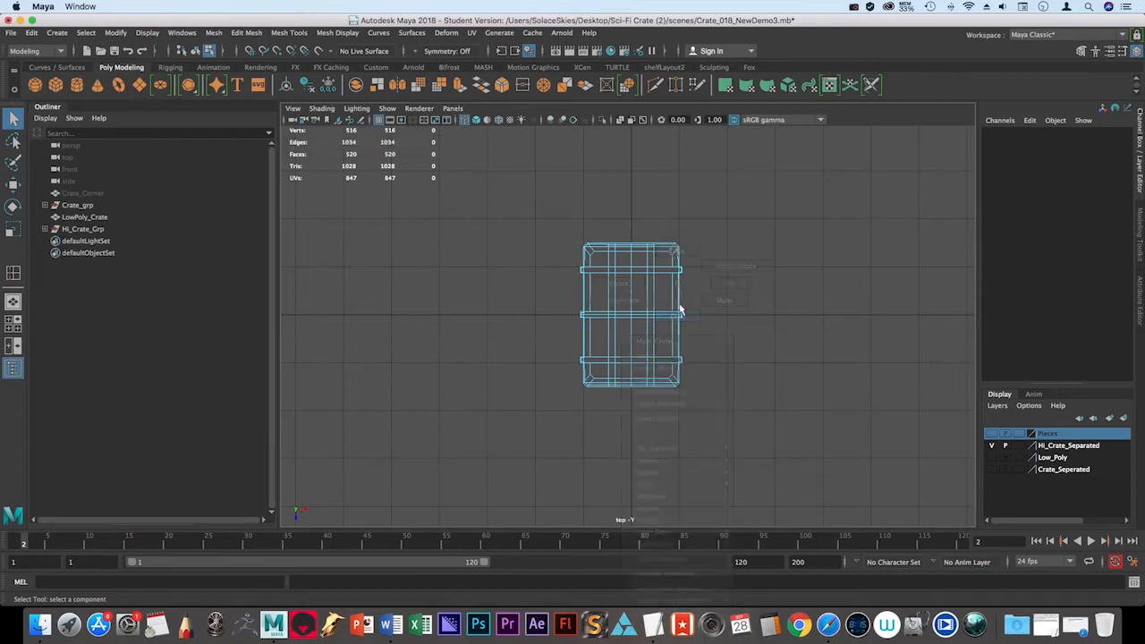
{"action": "left_click_drag", "start_coordinate": [768, 202], "coordinate": [441, 314]}
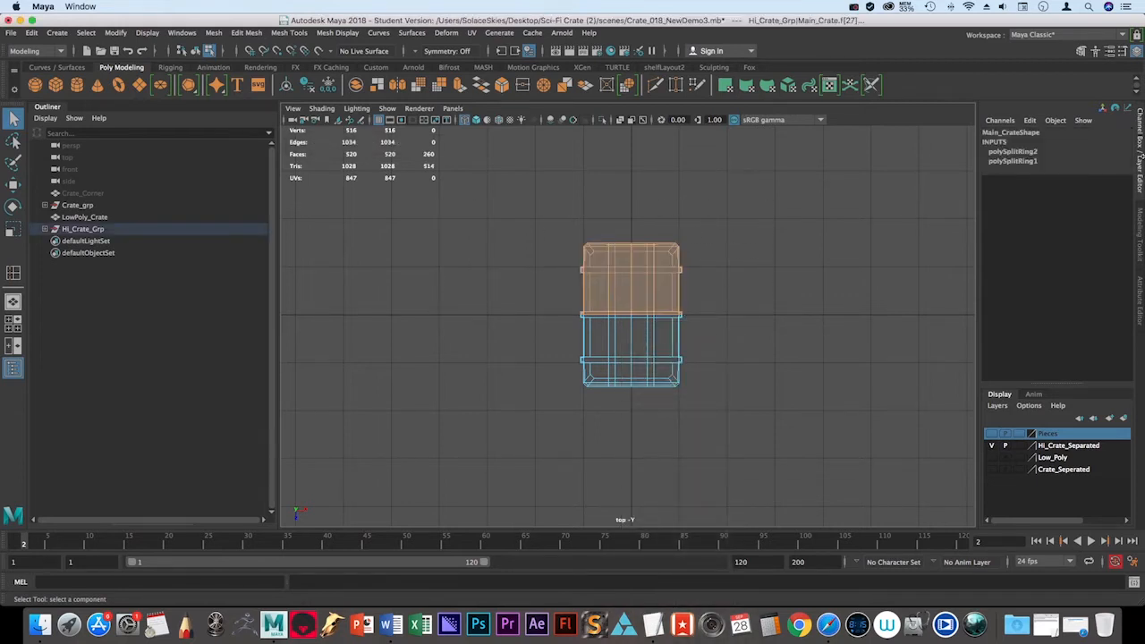
{"action": "key", "text": "Delete"}
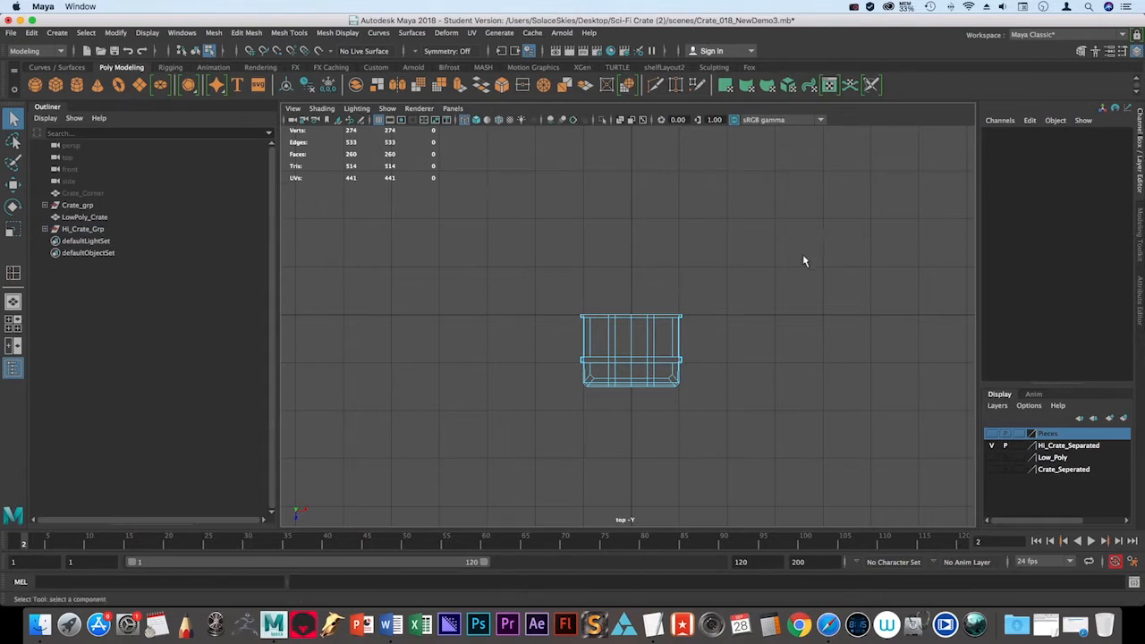
{"action": "left_click_drag", "start_coordinate": [740, 264], "coordinate": [633, 442]}
{"action": "key", "text": "Delete"}
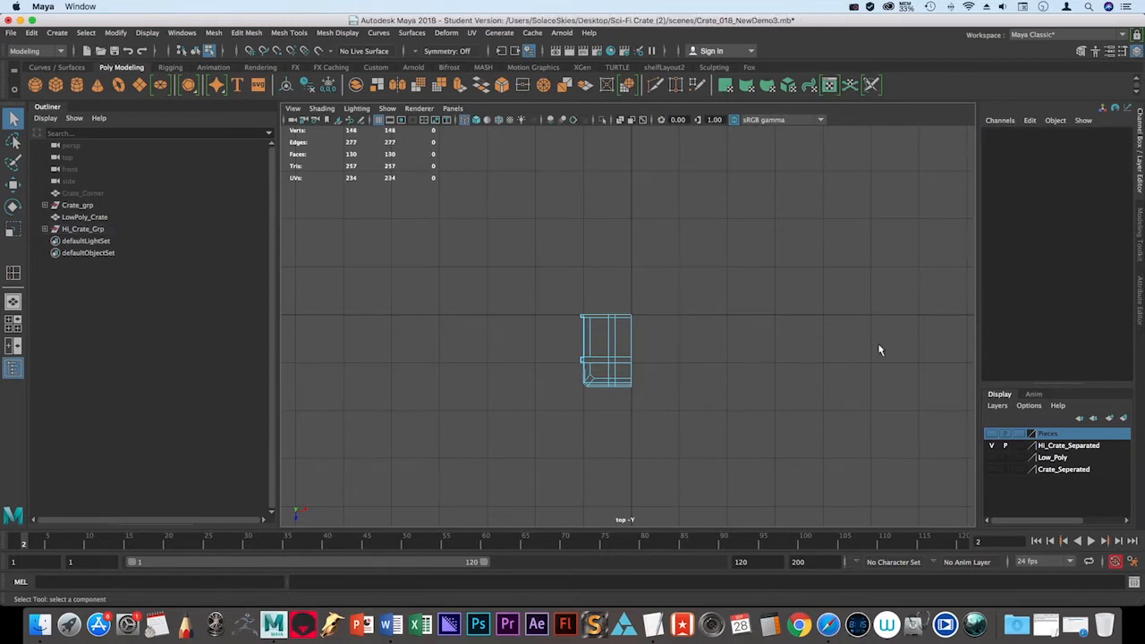
Return to the maximized perspective view, switch to object selection and deselect the remaining crate quarter.
{"action": "key", "text": "space"}
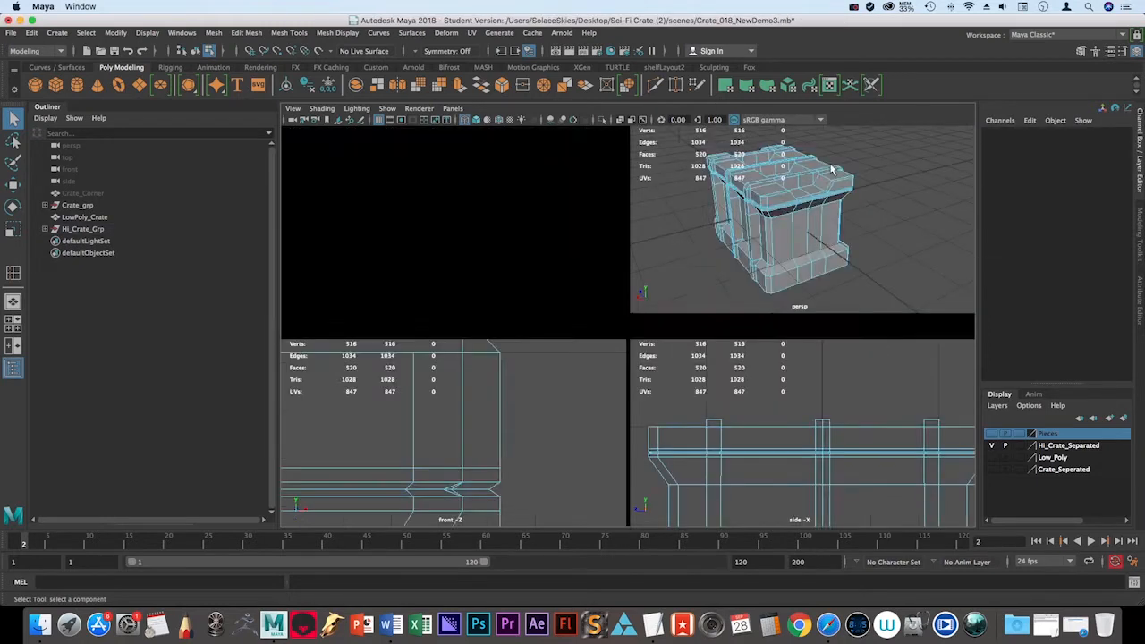
{"action": "key", "text": "space"}
{"action": "left_click_drag", "start_coordinate": [856, 396], "coordinate": [578, 392], "text": "alt"}
{"action": "right_click_drag", "start_coordinate": [578, 391], "coordinate": [700, 394], "text": "alt"}
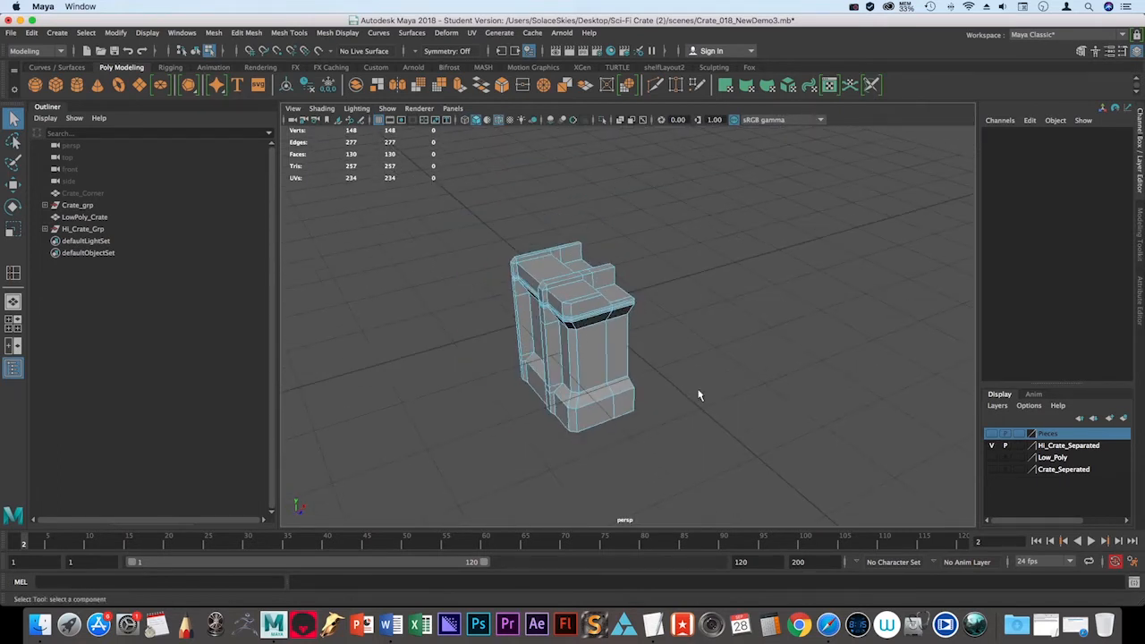
{"action": "key", "text": "F8"}
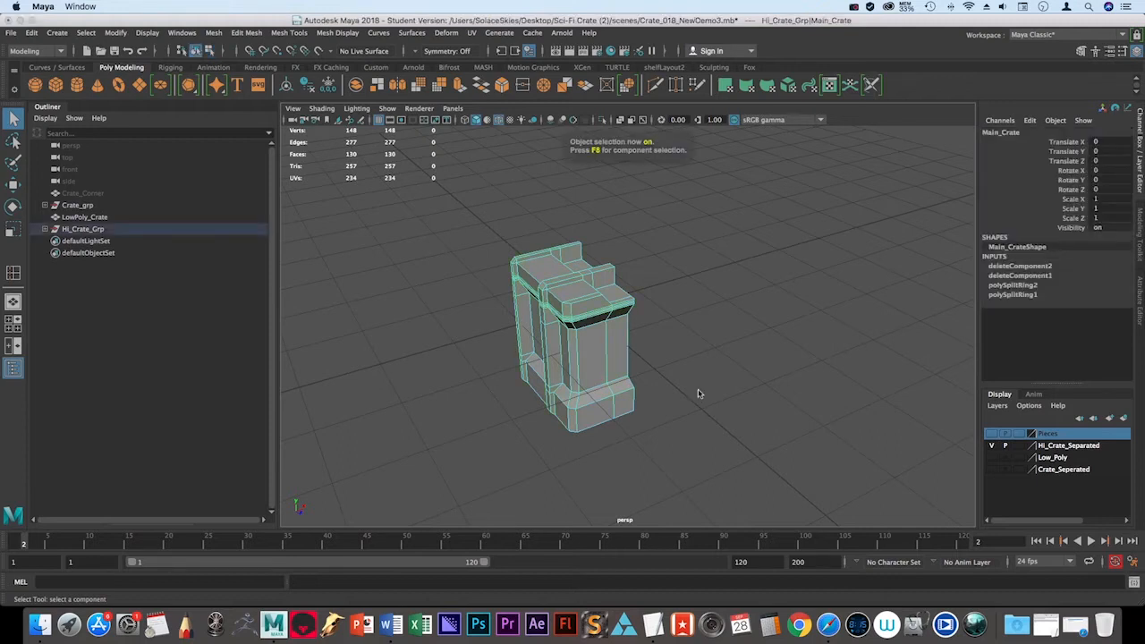
{"action": "left_click", "coordinate": [691, 239]}
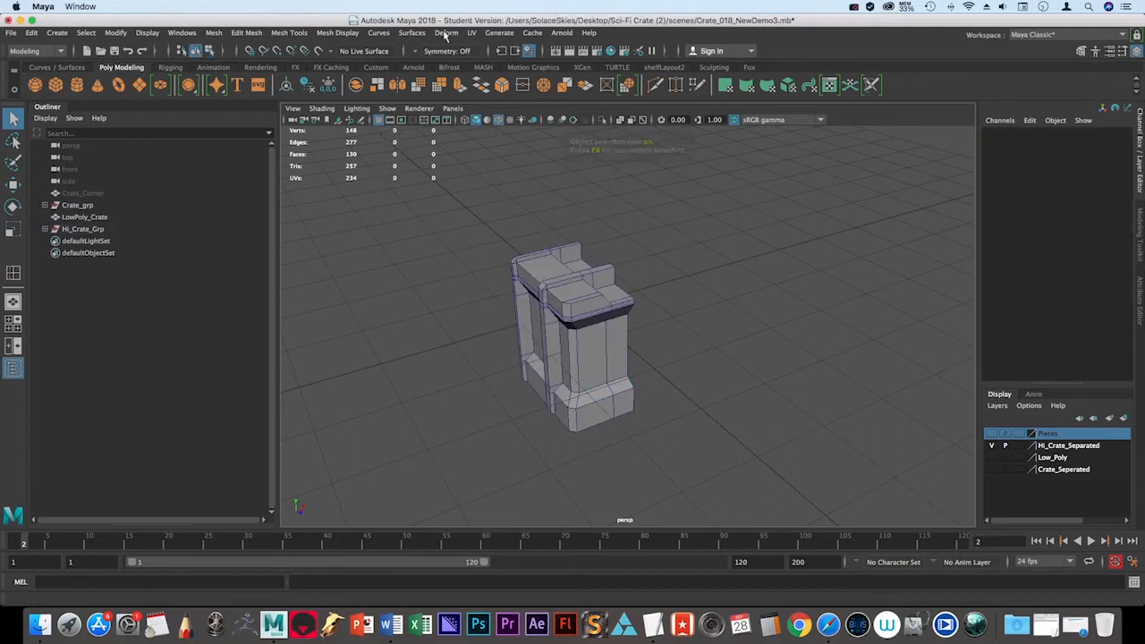
Hide the grid in the perspective view and frame the crate quarter more closely.
{"action": "left_click_drag", "start_coordinate": [434, 226], "coordinate": [430, 215], "text": "alt"}
{"action": "right_click_drag", "start_coordinate": [430, 215], "coordinate": [524, 297], "text": "alt"}
{"action": "left_click_drag", "start_coordinate": [524, 297], "coordinate": [582, 313], "text": "alt"}
{"action": "left_click", "coordinate": [387, 108]}
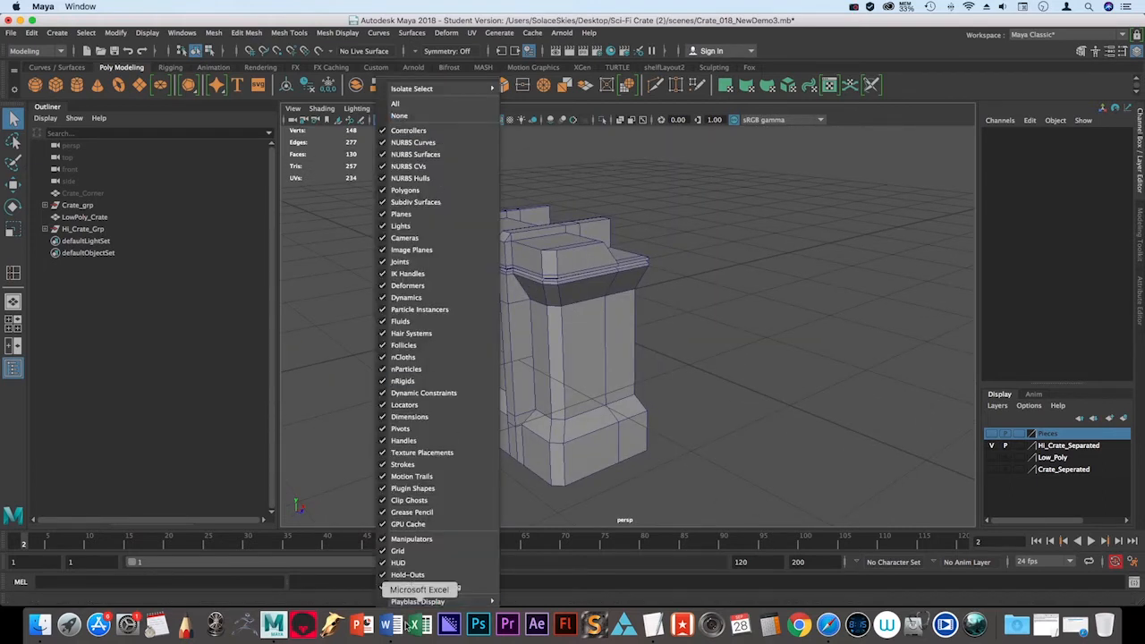
{"action": "left_click", "coordinate": [402, 552]}
{"action": "scroll", "coordinate": [498, 245], "scroll_direction": "up", "scroll_amount": 3}
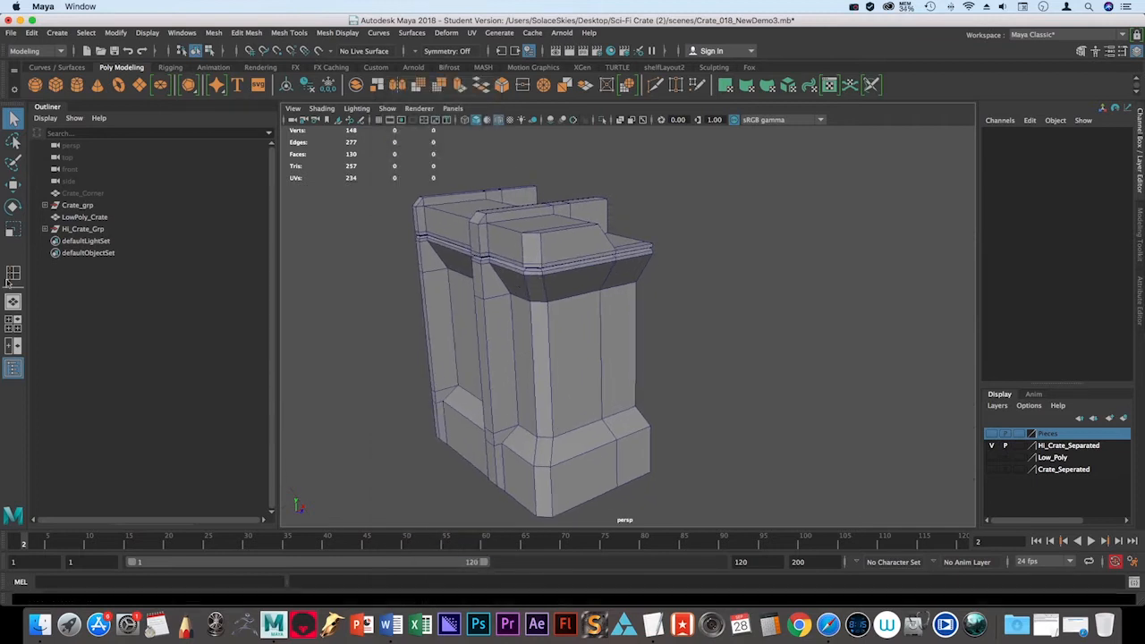
Reset the Insert Edge Loop tool to its default settings and close the settings window.
{"action": "double_click", "coordinate": [12, 275]}
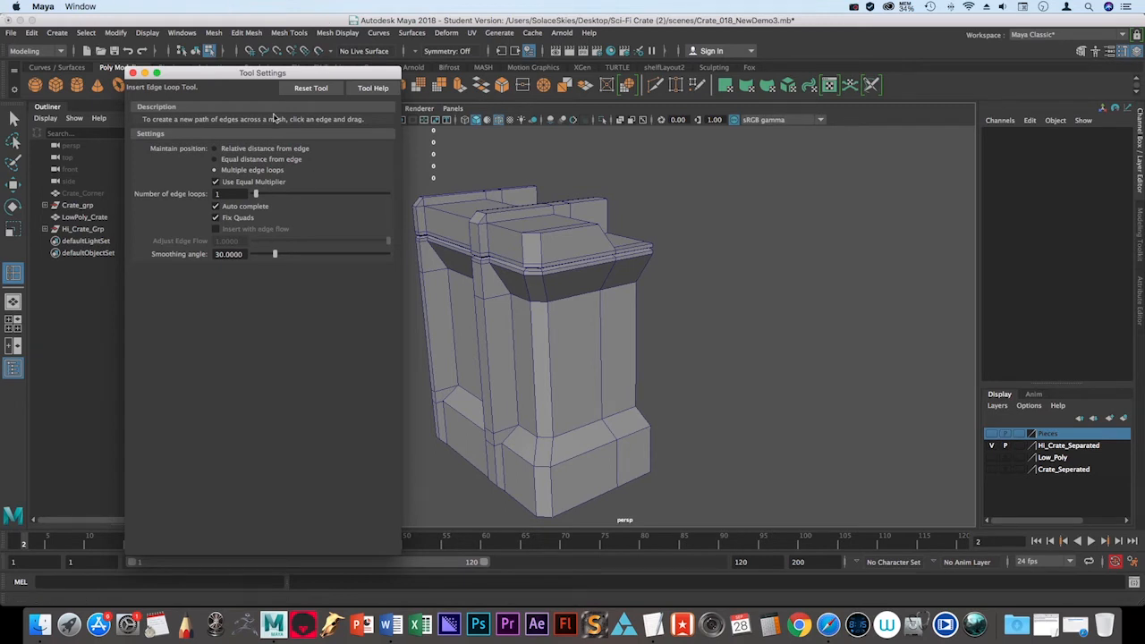
{"action": "left_click", "coordinate": [295, 88]}
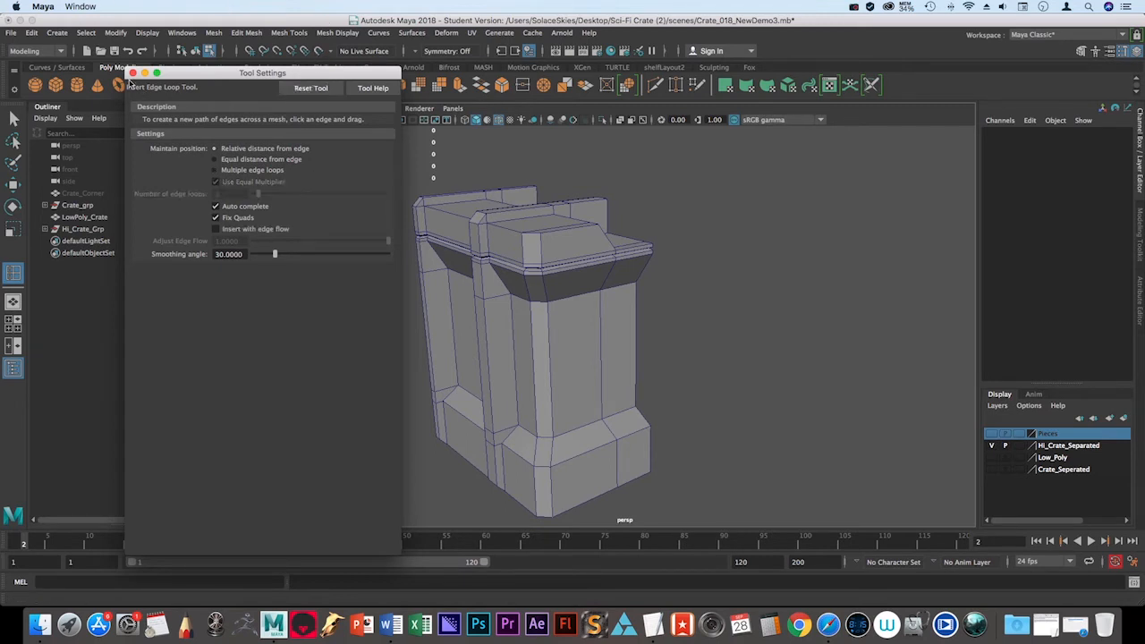
{"action": "left_click", "coordinate": [133, 73]}
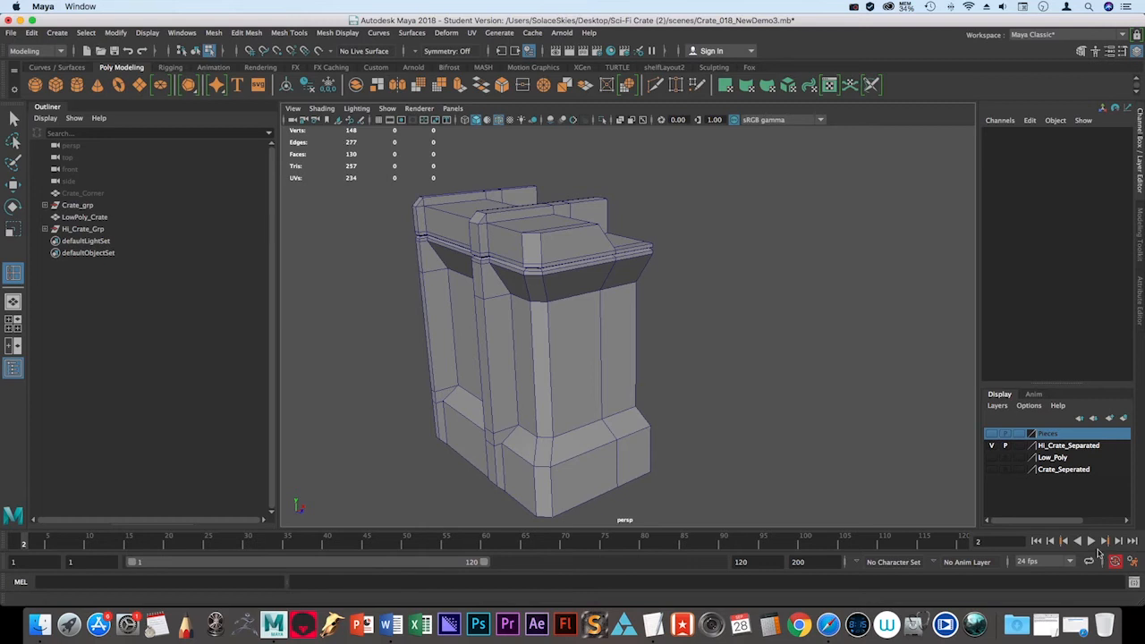
{"action": "mouse_move", "coordinate": [711, 329]}
{"action": "left_mouse_down", "text": "alt"}
{"action": "mouse_move", "coordinate": [702, 278]}
{"action": "mouse_move", "coordinate": [723, 329]}
{"action": "left_mouse_up", "text": "alt"}
{"action": "right_click_drag", "start_coordinate": [723, 329], "coordinate": [691, 301], "text": "alt"}
{"action": "middle_click_drag", "start_coordinate": [692, 302], "coordinate": [673, 284], "text": "alt"}
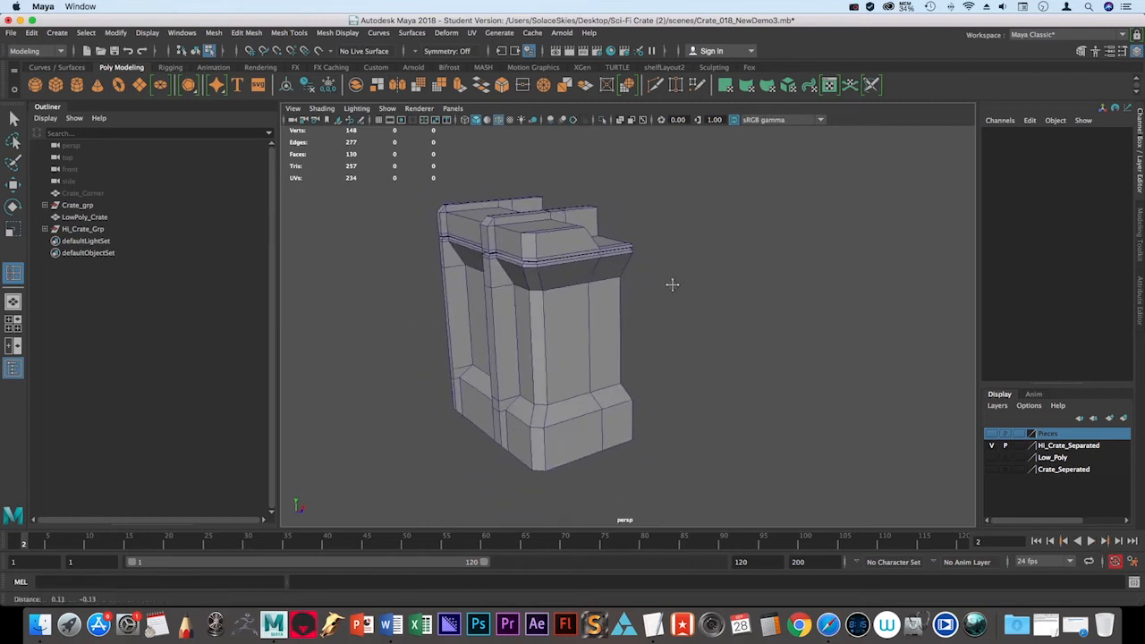
{"action": "left_click_drag", "start_coordinate": [672, 285], "coordinate": [665, 334], "text": "alt"}
{"action": "right_click_drag", "start_coordinate": [665, 334], "coordinate": [627, 361], "text": "alt"}
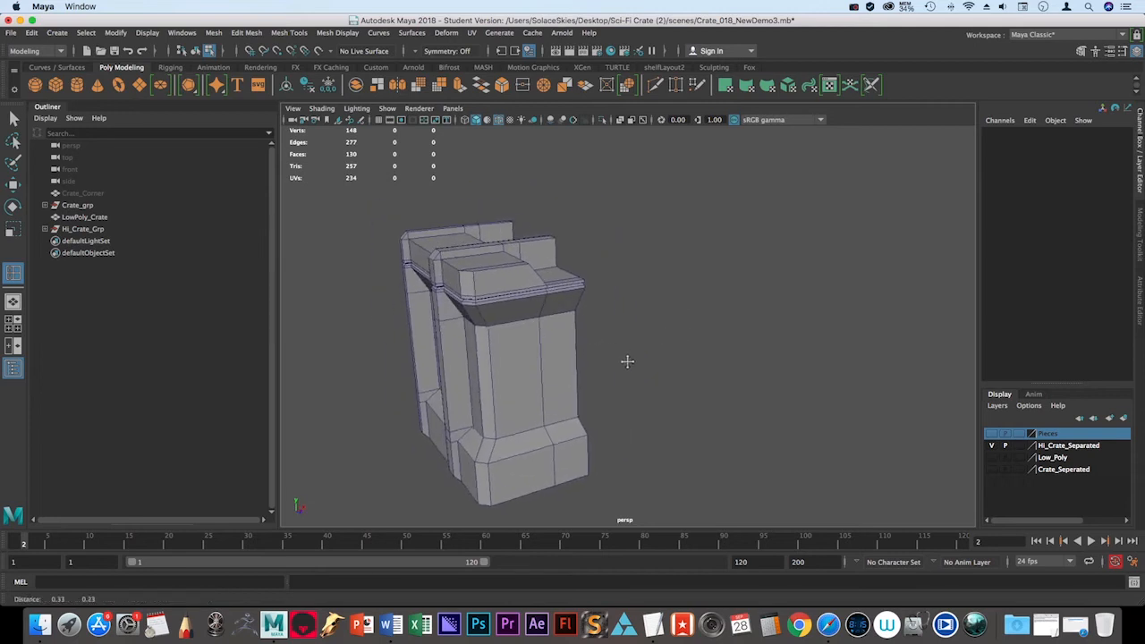
Select the crate quarter, preview its lower part smoothed and return it to the unsmoothed display.
{"action": "left_click_drag", "start_coordinate": [627, 362], "coordinate": [724, 360], "text": "alt"}
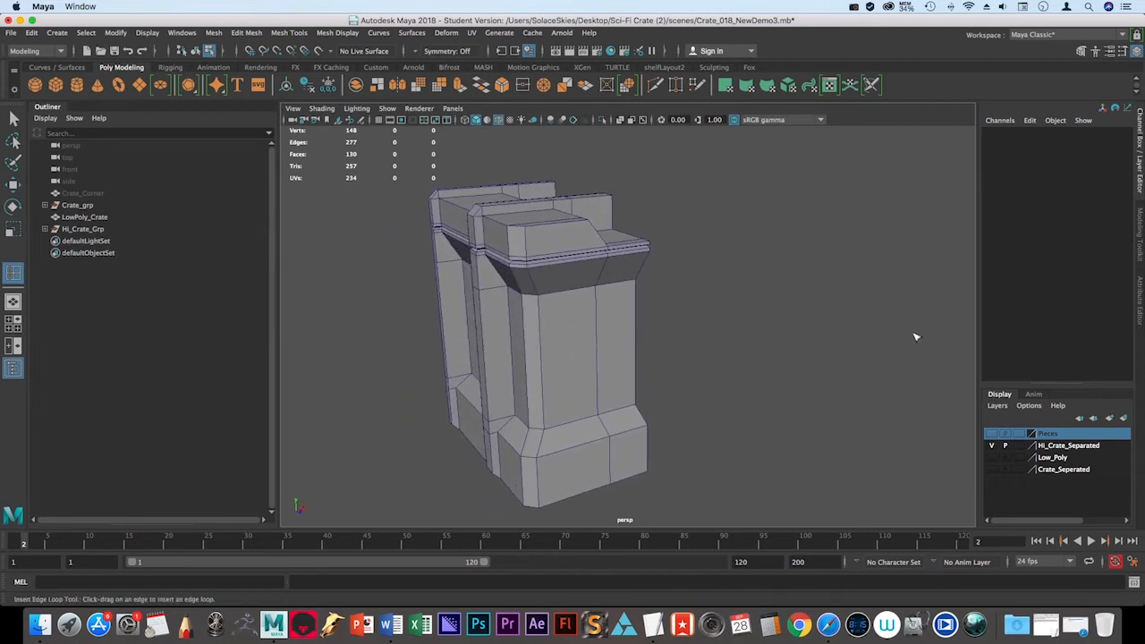
{"action": "left_click", "coordinate": [13, 118]}
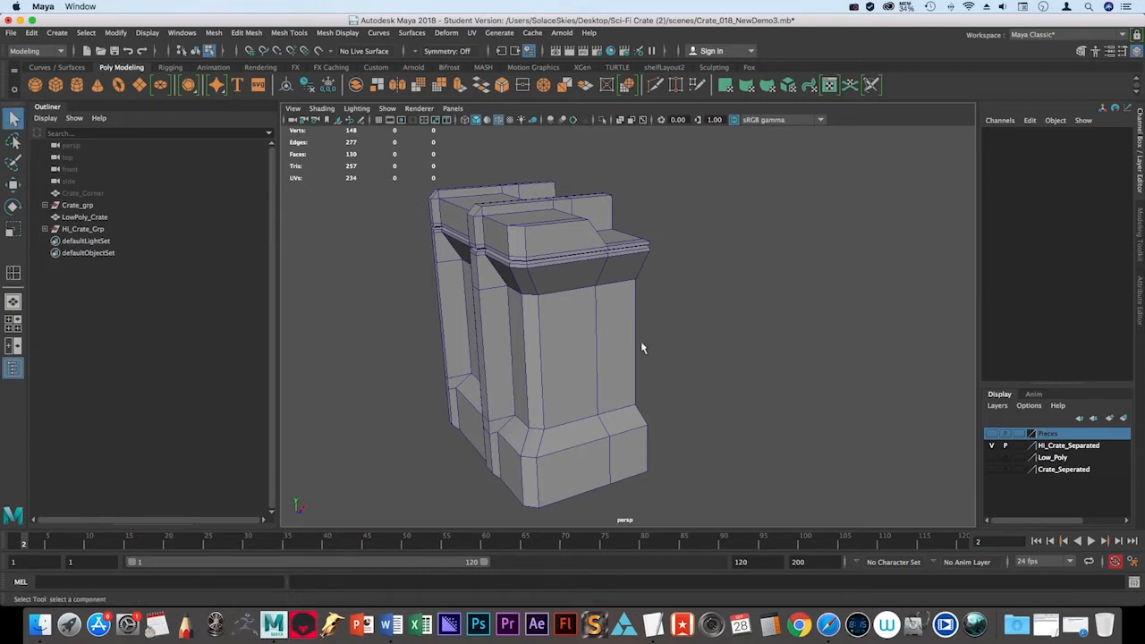
{"action": "mouse_move", "coordinate": [641, 348]}
{"action": "left_mouse_down", "text": "alt"}
{"action": "mouse_move", "coordinate": [618, 365]}
{"action": "mouse_move", "coordinate": [694, 391]}
{"action": "mouse_move", "coordinate": [649, 379]}
{"action": "mouse_move", "coordinate": [653, 341]}
{"action": "left_mouse_up", "text": "alt"}
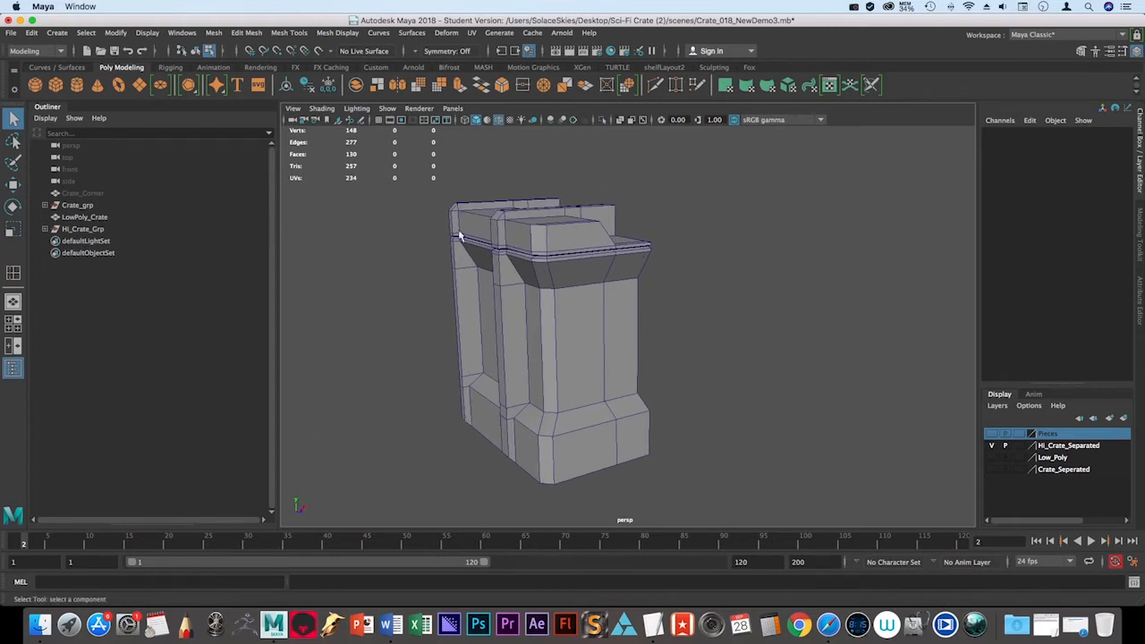
{"action": "left_click_drag", "start_coordinate": [460, 235], "coordinate": [673, 346], "text": "alt"}
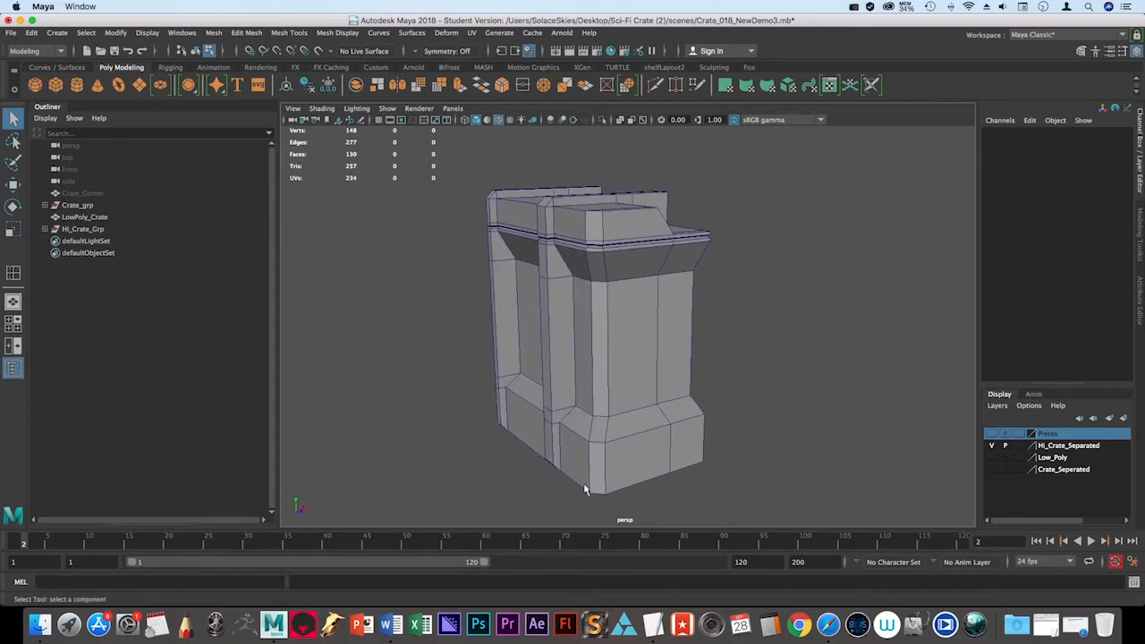
{"action": "left_click", "coordinate": [642, 404]}
{"action": "left_click_drag", "start_coordinate": [743, 401], "coordinate": [726, 319], "text": "alt"}
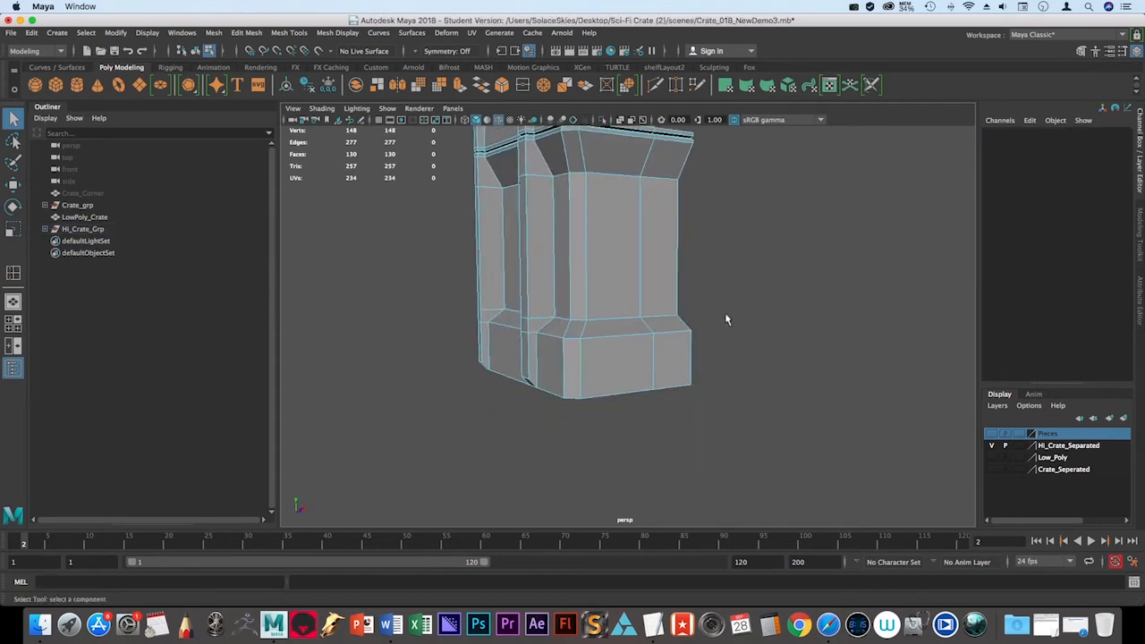
{"action": "right_click_drag", "start_coordinate": [725, 319], "coordinate": [712, 409], "text": "alt"}
{"action": "key", "text": "3"}
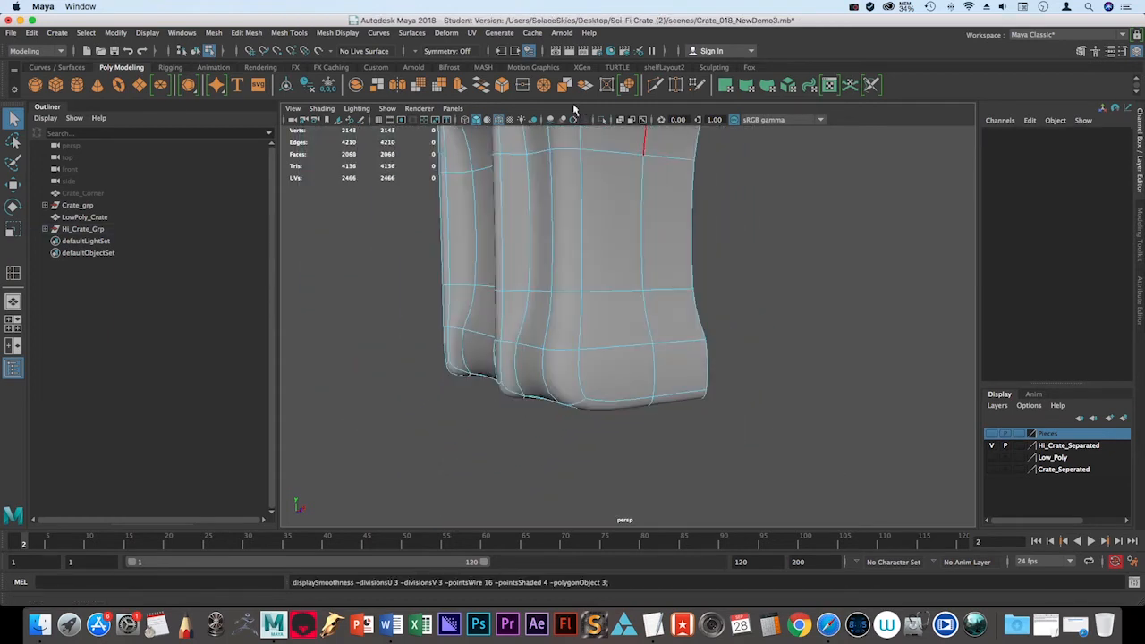
{"action": "key", "text": "1"}
Insert a supporting edge loop around the crate's base, just below the edge where the sloped bevel meets the vertical side.
{"action": "right_click_drag", "start_coordinate": [493, 340], "coordinate": [605, 355], "text": "alt"}
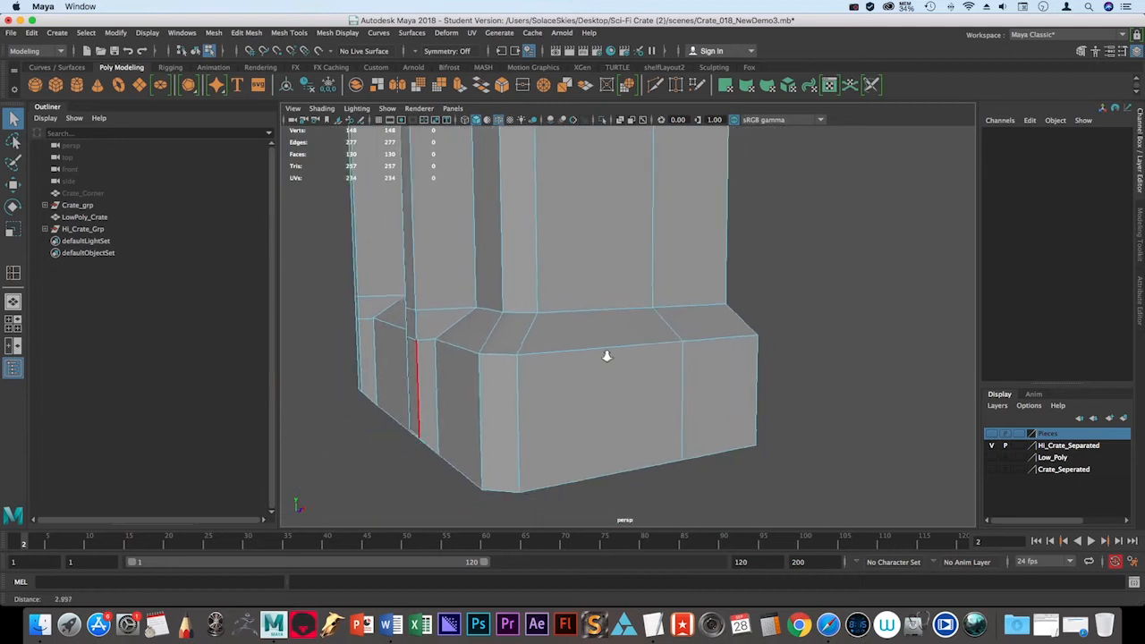
{"action": "left_click_drag", "start_coordinate": [605, 355], "coordinate": [577, 371], "text": "alt"}
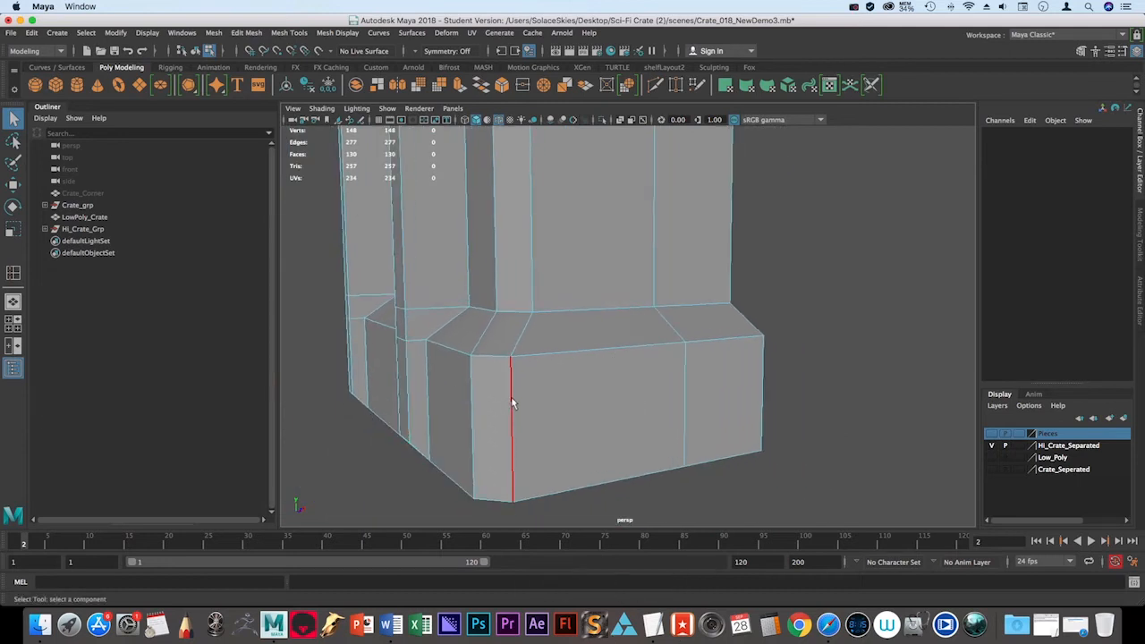
{"action": "left_click", "coordinate": [14, 273]}
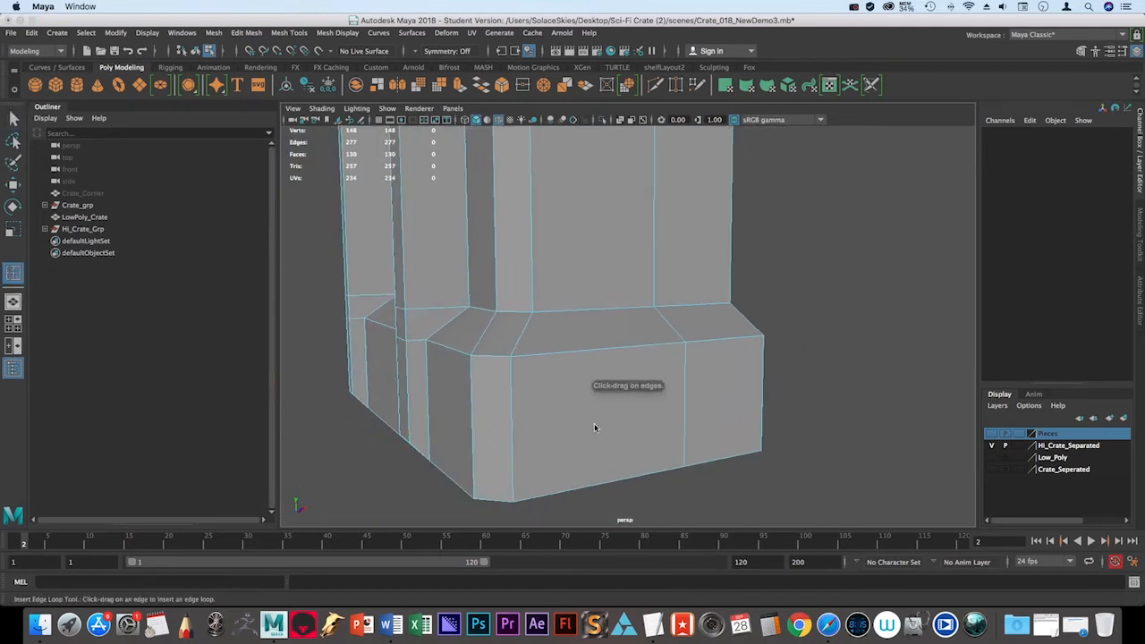
{"action": "left_click_drag", "start_coordinate": [507, 384], "coordinate": [512, 363]}
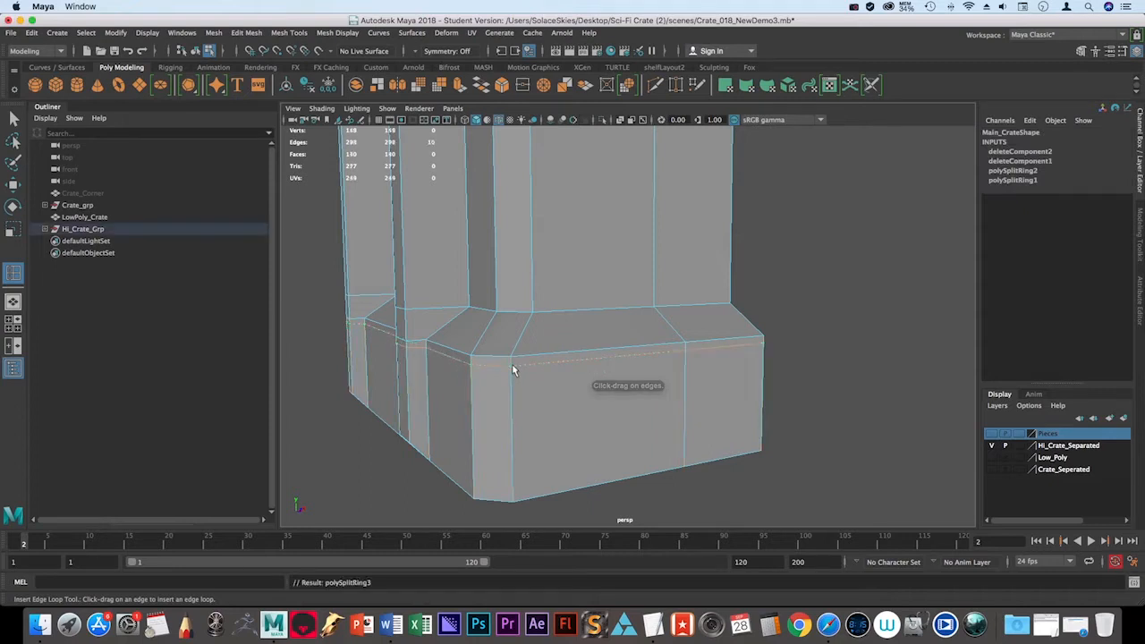
Check the effect of the new base edge loop in smooth preview and return to the unsmoothed display.
{"action": "key", "text": "3"}
{"action": "right_click_drag", "start_coordinate": [849, 403], "coordinate": [715, 324], "text": "alt"}
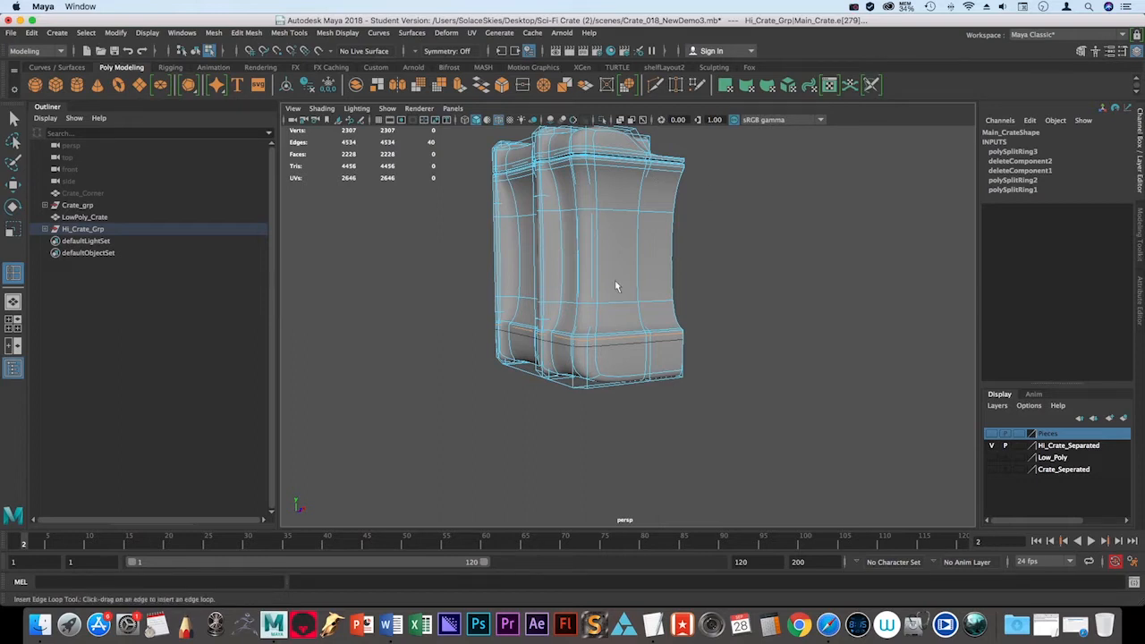
{"action": "key", "text": "1"}
{"action": "left_click_drag", "start_coordinate": [703, 360], "coordinate": [679, 360], "text": "alt"}
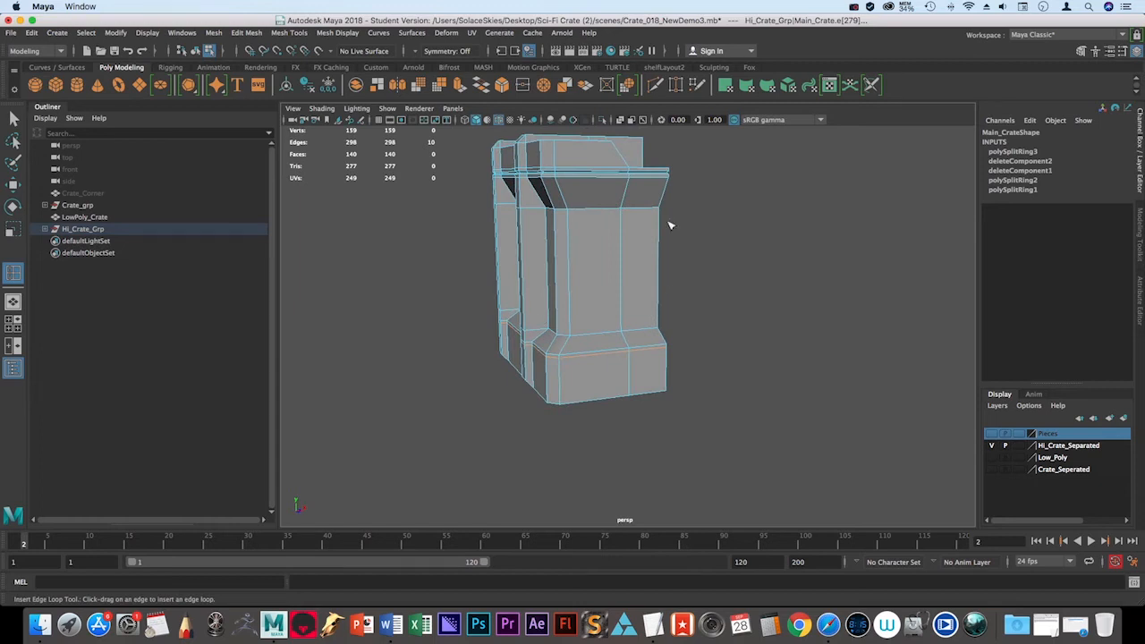
{"action": "right_click_drag", "start_coordinate": [508, 243], "coordinate": [644, 353], "text": "alt"}
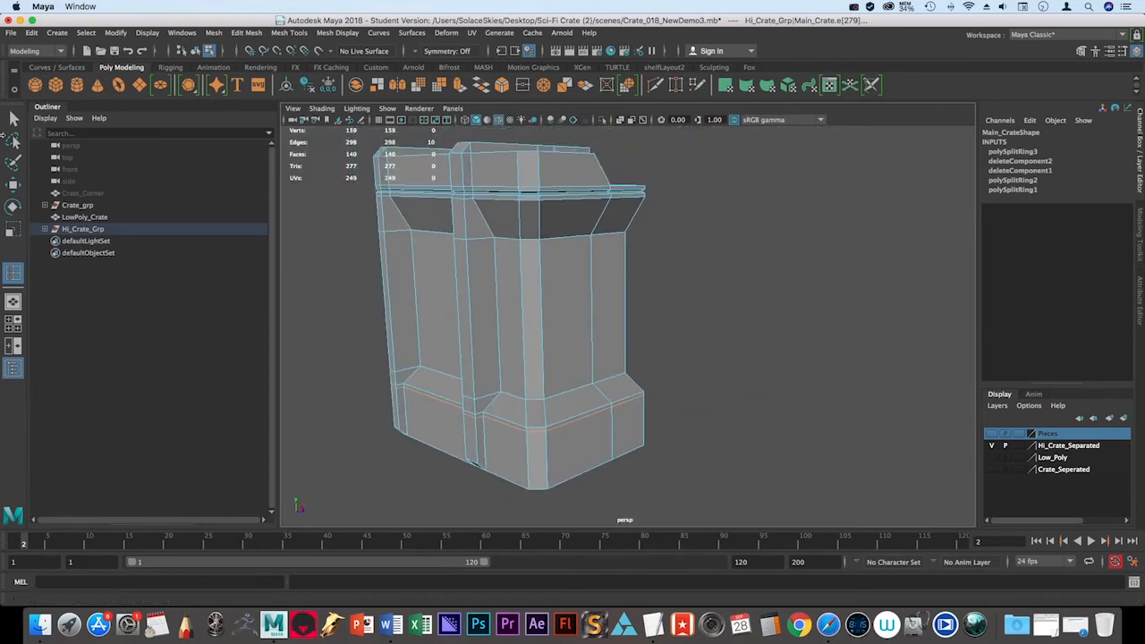
Switch to object selection and inspect the deselected crate quarter in smooth preview.
{"action": "left_click", "coordinate": [13, 119]}
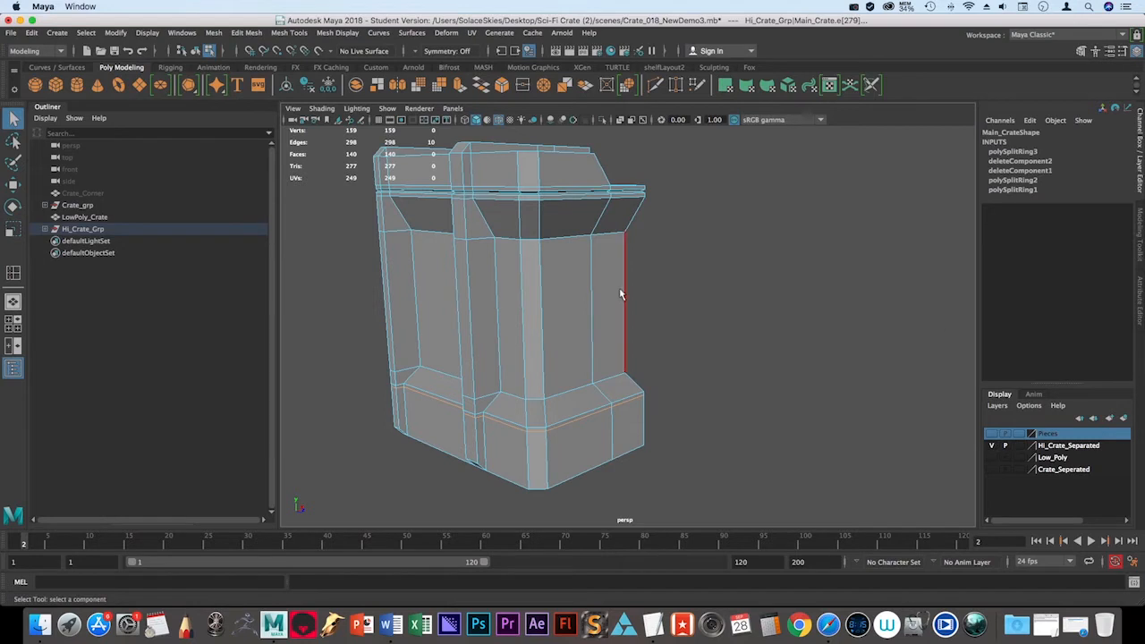
{"action": "key", "text": "F8"}
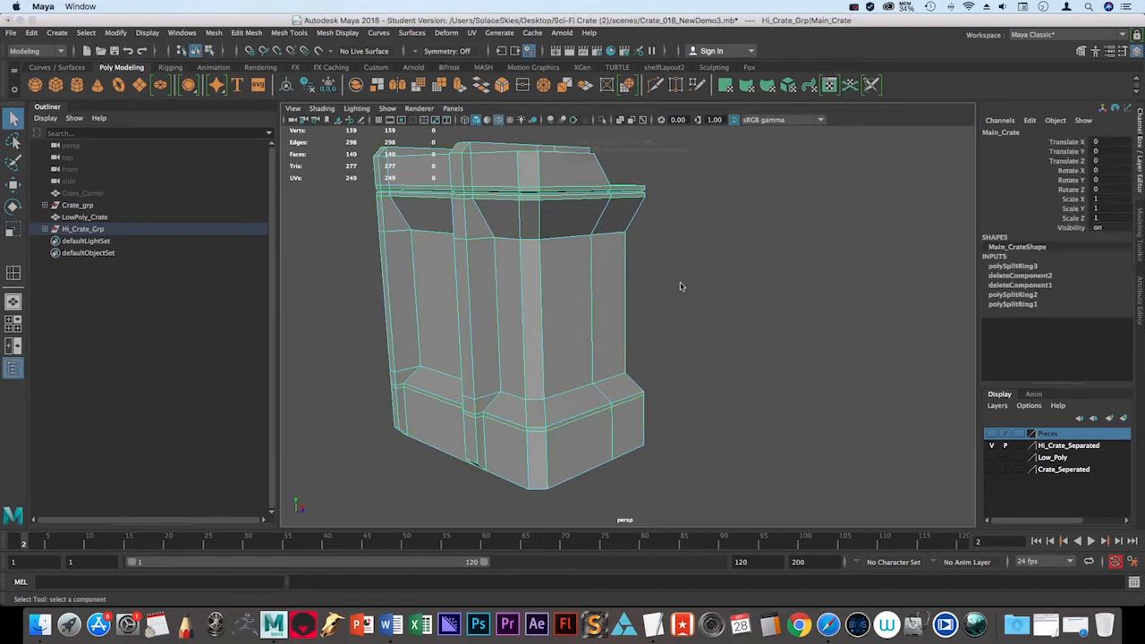
{"action": "key", "text": "3"}
{"action": "left_click", "coordinate": [787, 436]}
{"action": "mouse_move", "coordinate": [787, 437]}
{"action": "left_mouse_down", "text": "alt"}
{"action": "mouse_move", "coordinate": [748, 414]}
{"action": "mouse_move", "coordinate": [810, 450]}
{"action": "mouse_move", "coordinate": [796, 417]}
{"action": "mouse_move", "coordinate": [745, 429]}
{"action": "mouse_move", "coordinate": [631, 394]}
{"action": "left_mouse_up", "text": "alt"}
Turn off Wireframe on Shaded in the perspective view and have the unsmoothed crate quarter selected.
{"action": "left_click", "coordinate": [320, 108]}
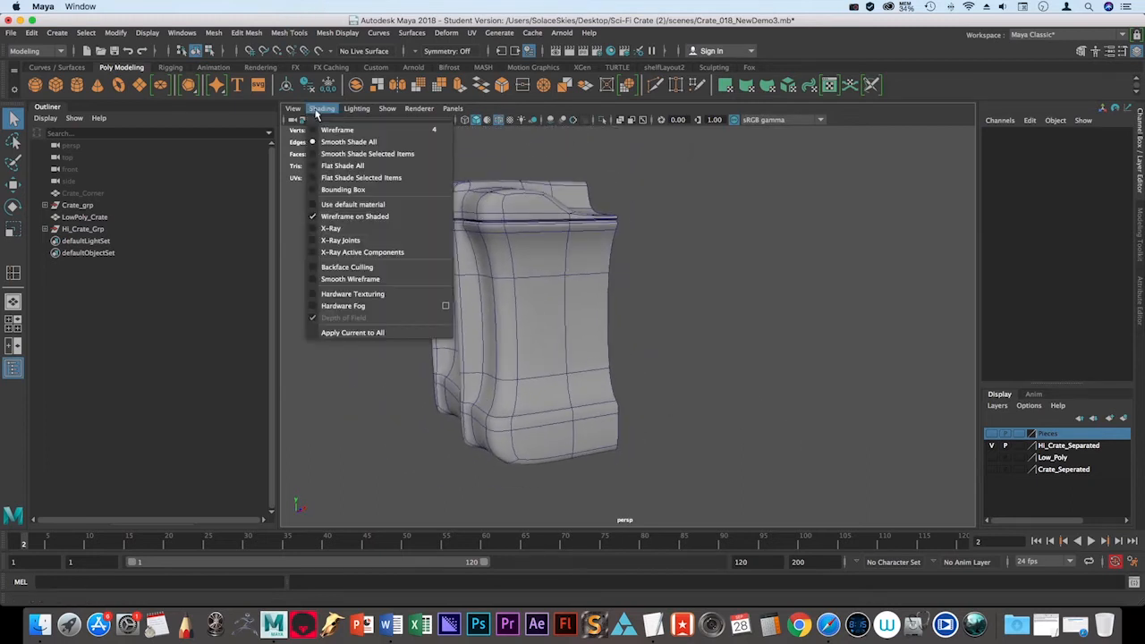
{"action": "left_click", "coordinate": [354, 215]}
{"action": "mouse_move", "coordinate": [401, 286]}
{"action": "left_mouse_down", "text": "alt"}
{"action": "mouse_move", "coordinate": [440, 159]}
{"action": "mouse_move", "coordinate": [400, 281]}
{"action": "left_mouse_up", "text": "alt"}
{"action": "left_click_drag", "start_coordinate": [400, 281], "coordinate": [395, 293], "text": "alt"}
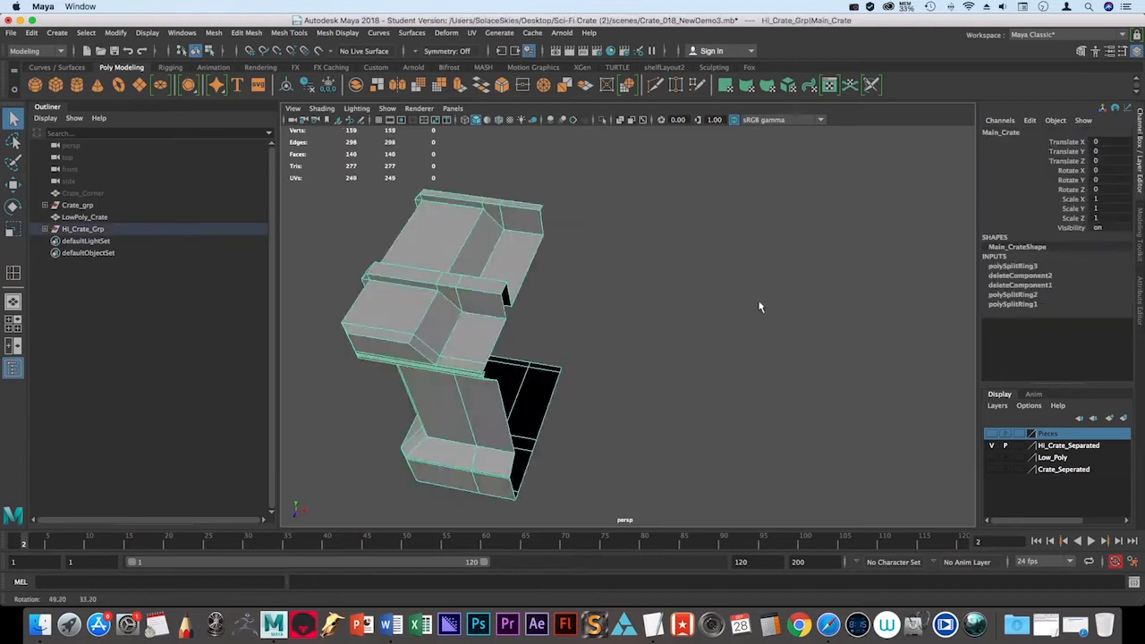
{"action": "left_click_drag", "start_coordinate": [758, 305], "coordinate": [631, 311], "text": "alt"}
{"action": "right_click_drag", "start_coordinate": [631, 311], "coordinate": [651, 318], "text": "alt"}
{"action": "middle_click_drag", "start_coordinate": [651, 318], "coordinate": [713, 288], "text": "alt"}
{"action": "right_click_drag", "start_coordinate": [713, 288], "coordinate": [720, 287], "text": "alt"}
{"action": "left_click_drag", "start_coordinate": [719, 287], "coordinate": [563, 268], "text": "alt"}
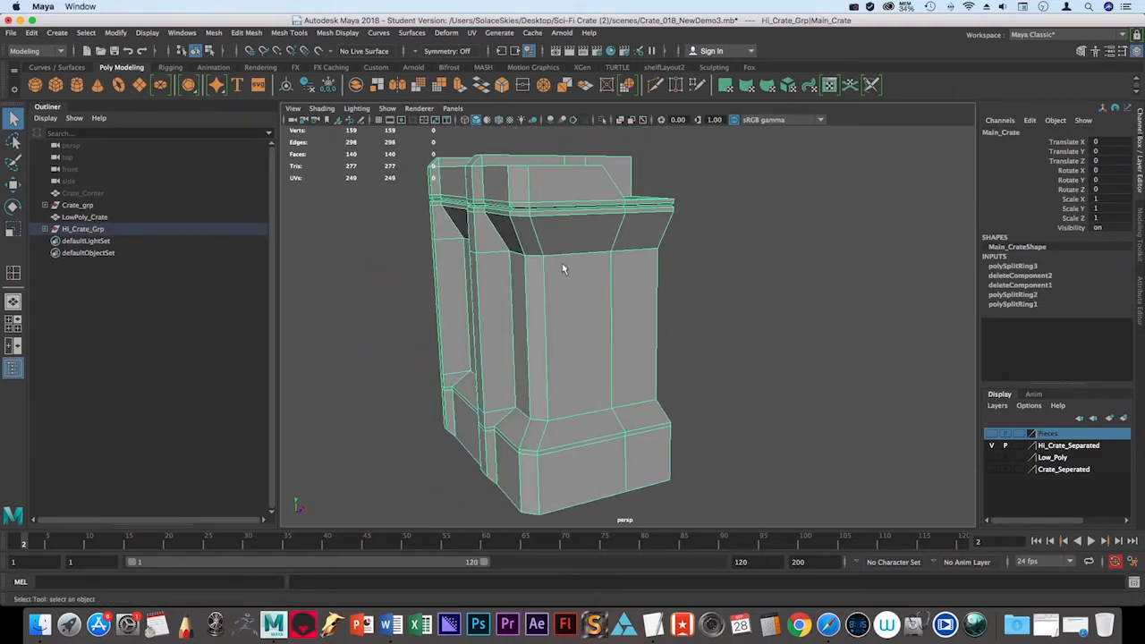
Reset the Mirror options to their defaults, disable Cut Geometry and set the geometry type to Instance.
{"action": "key", "text": "space"}
{"action": "right_click", "coordinate": [564, 268], "text": "shift"}
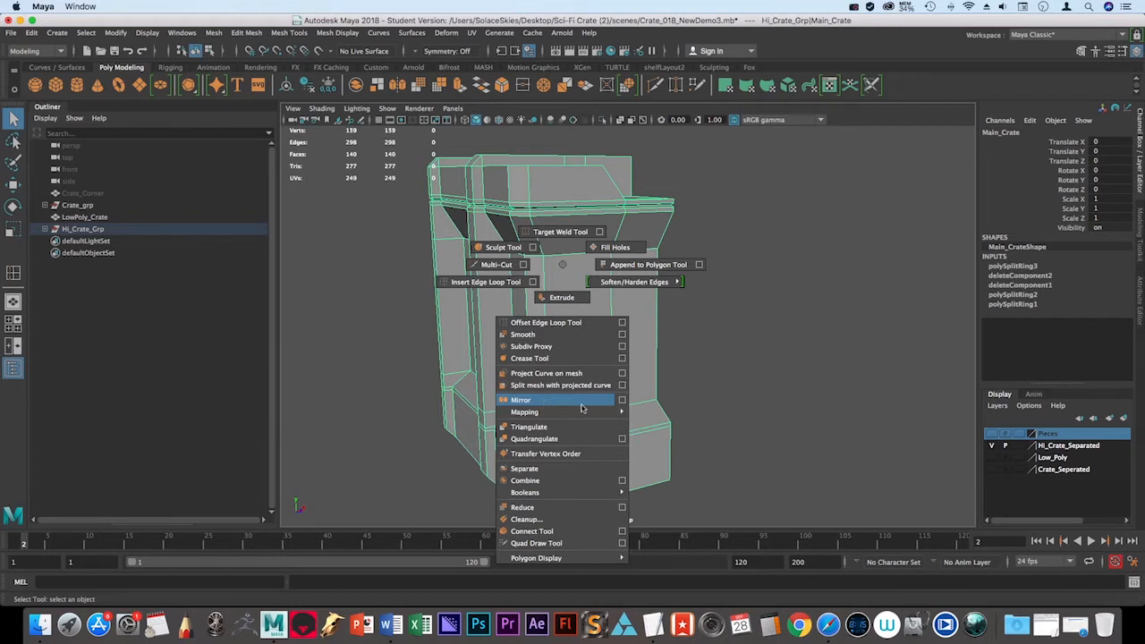
{"action": "left_click", "coordinate": [620, 402]}
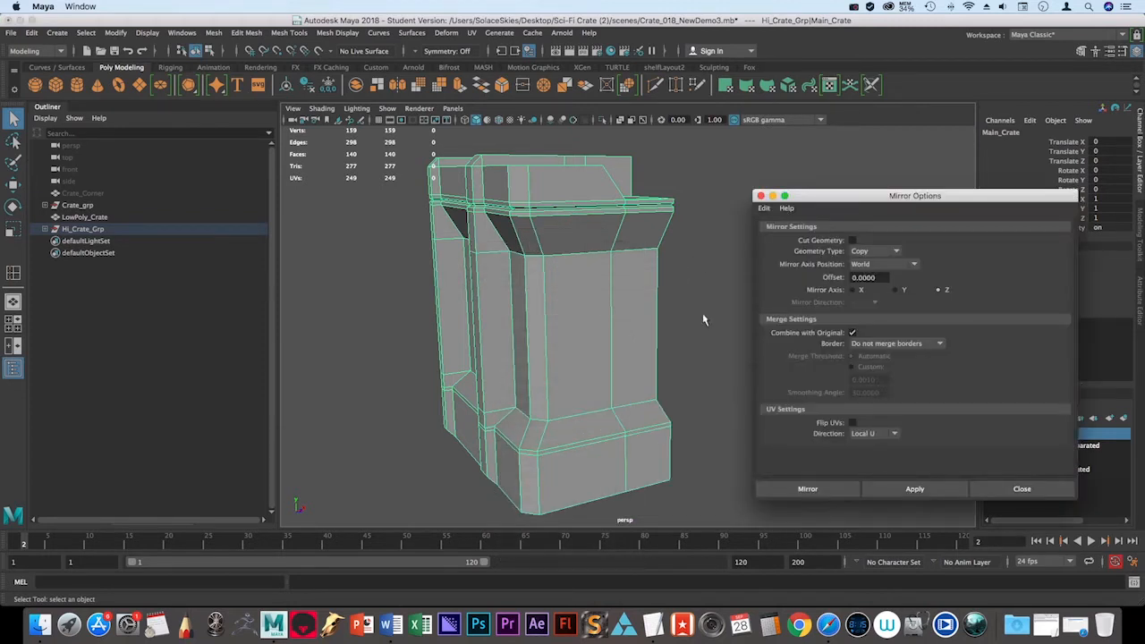
{"action": "left_click", "coordinate": [765, 209]}
{"action": "left_click", "coordinate": [779, 230]}
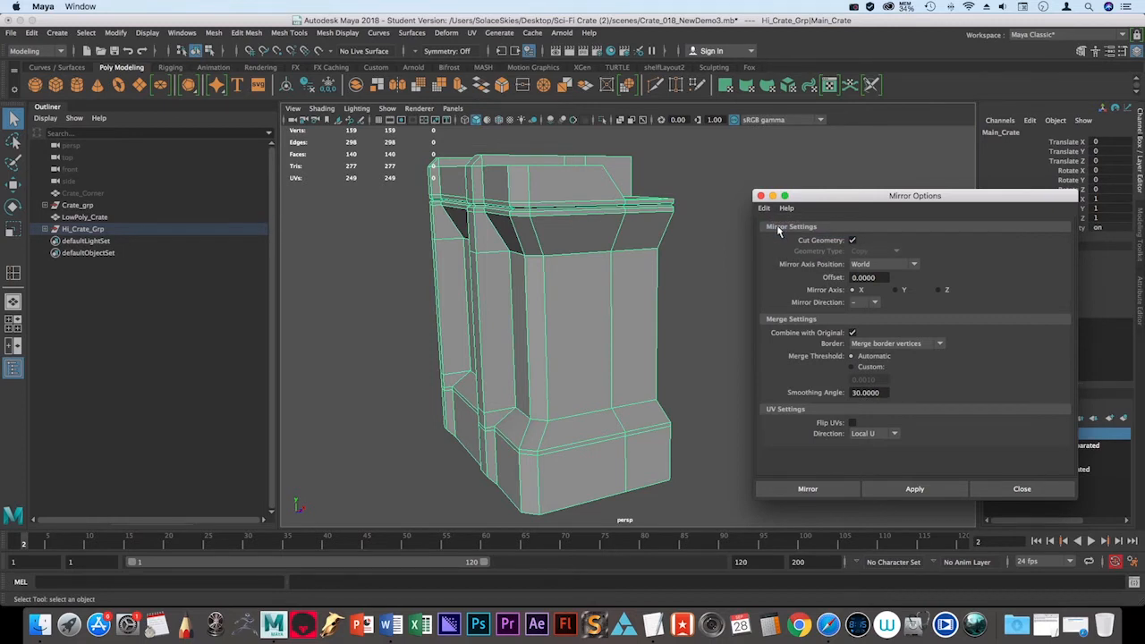
{"action": "left_click", "coordinate": [851, 241]}
{"action": "left_click", "coordinate": [879, 253]}
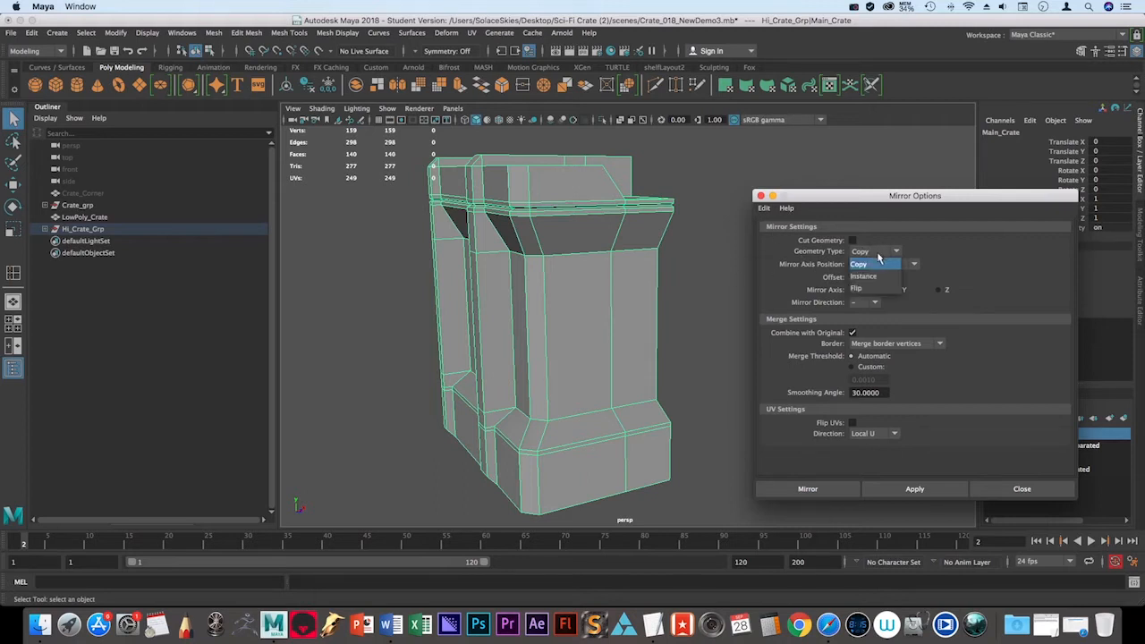
{"action": "left_click", "coordinate": [864, 276]}
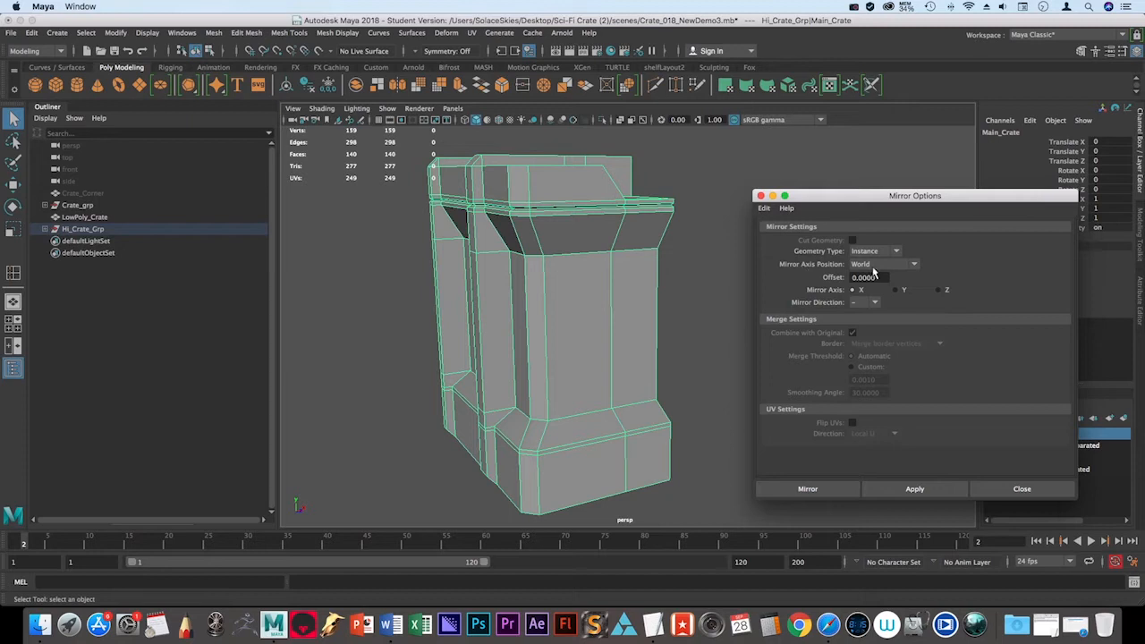
Mirror the crate quarter as an instance across the world X axis in the + direction and deselect the copy.
{"action": "left_click_drag", "start_coordinate": [298, 452], "coordinate": [276, 466], "text": "alt"}
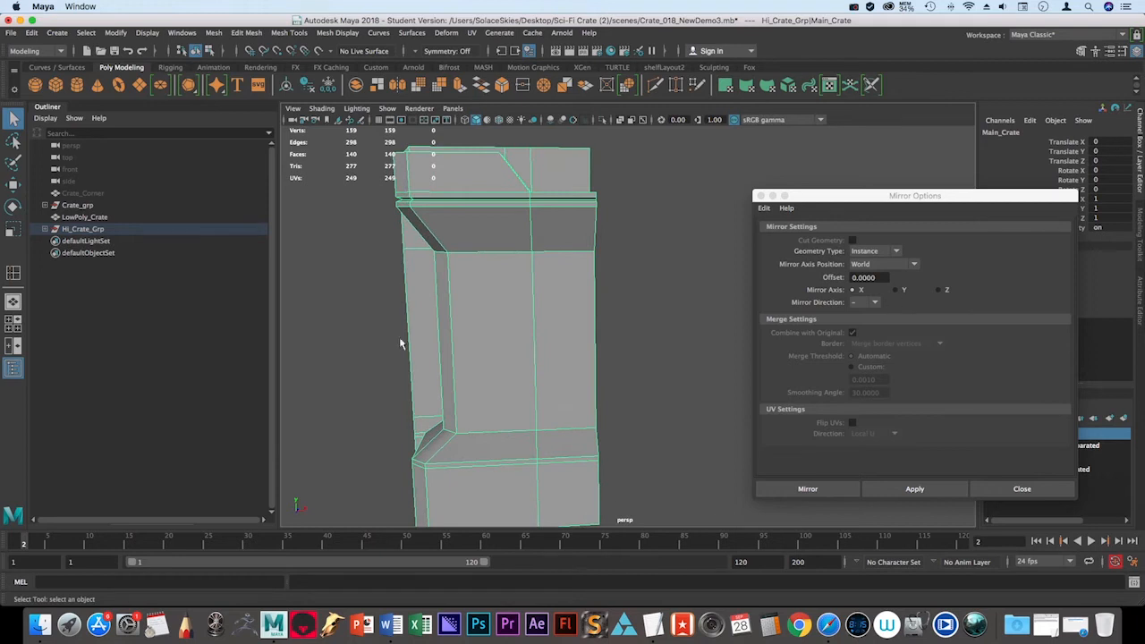
{"action": "left_click", "coordinate": [860, 303]}
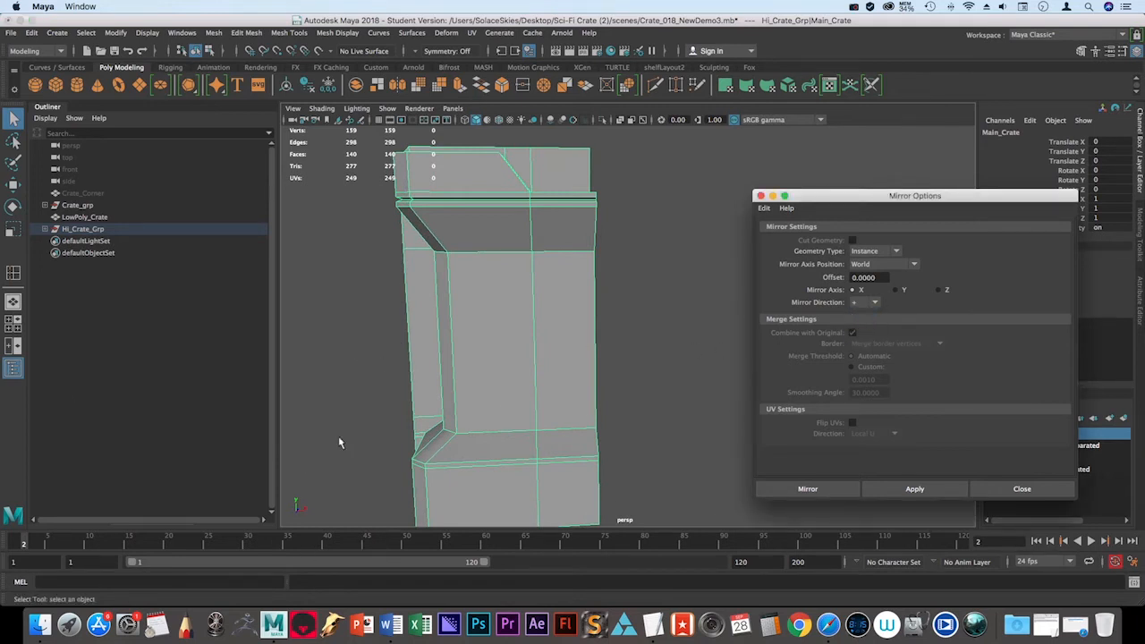
{"action": "middle_click_drag", "start_coordinate": [400, 524], "coordinate": [373, 487], "text": "alt"}
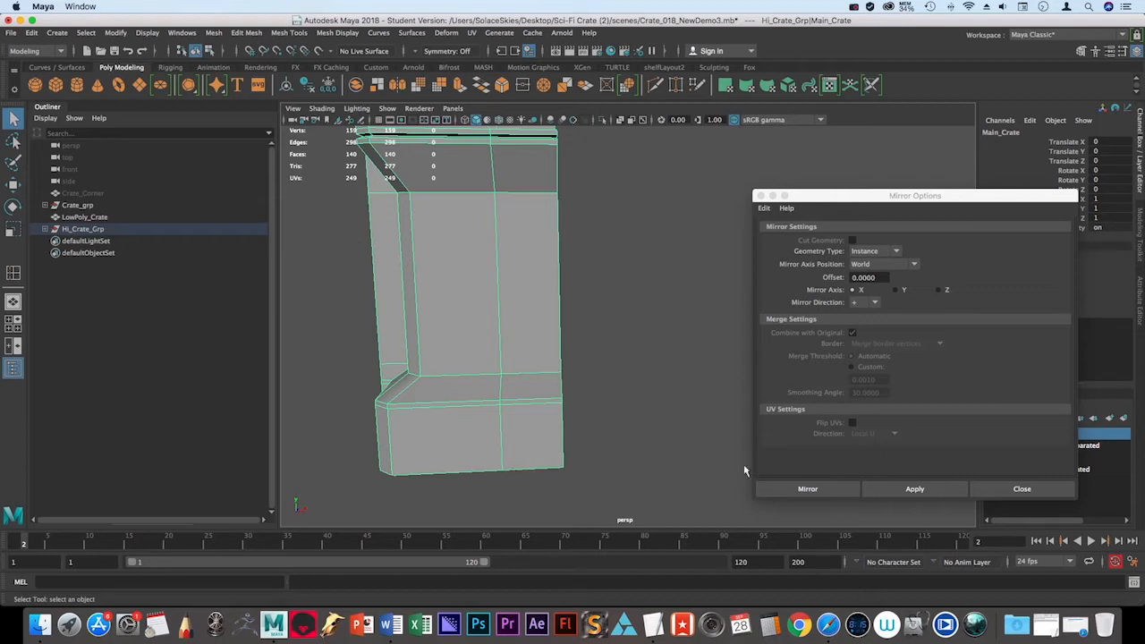
{"action": "left_click_drag", "start_coordinate": [690, 490], "coordinate": [145, 488], "text": "alt"}
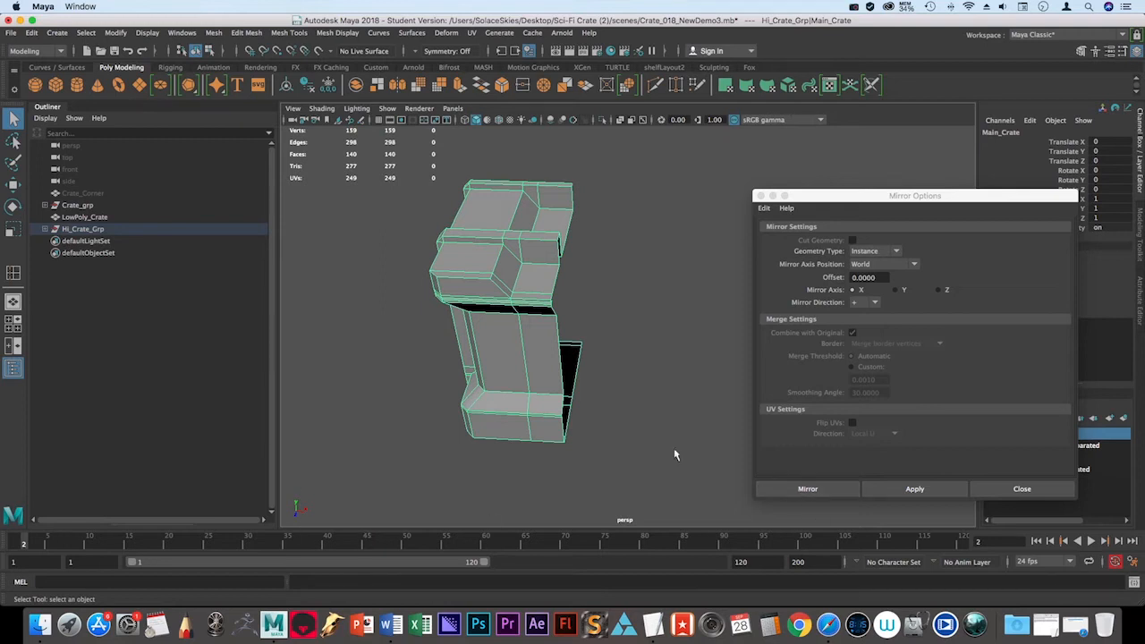
{"action": "left_click_drag", "start_coordinate": [671, 455], "coordinate": [618, 388], "text": "alt"}
{"action": "left_click", "coordinate": [806, 490]}
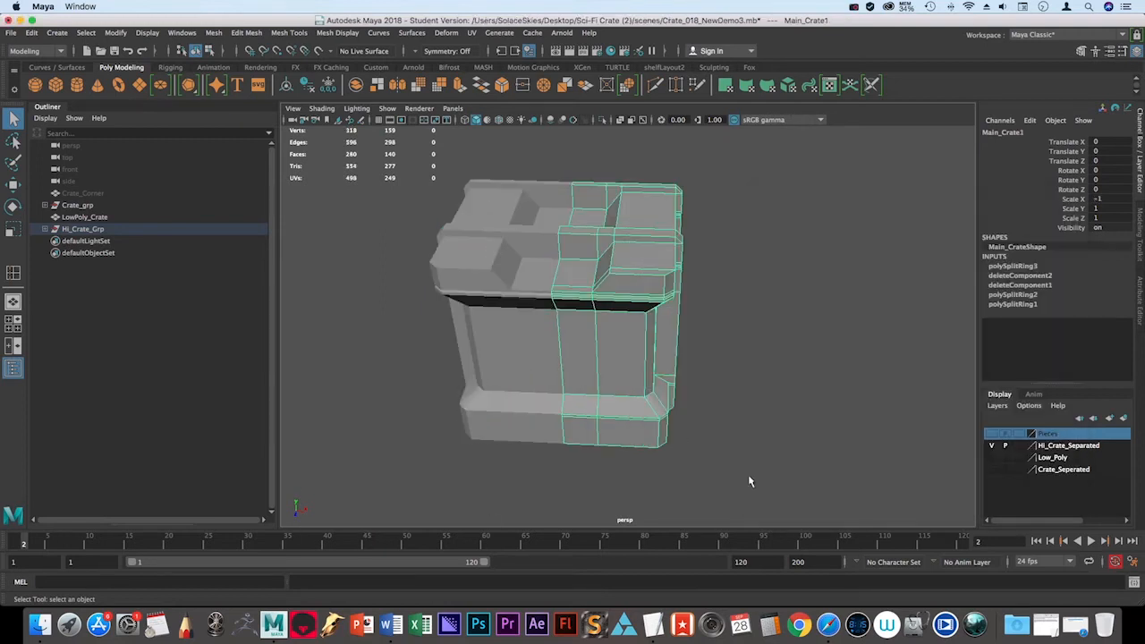
{"action": "left_click", "coordinate": [750, 487]}
Examine the mirrored crate from several angles, selecting the original and the instanced half in turn.
{"action": "left_click_drag", "start_coordinate": [750, 486], "coordinate": [694, 345], "text": "alt"}
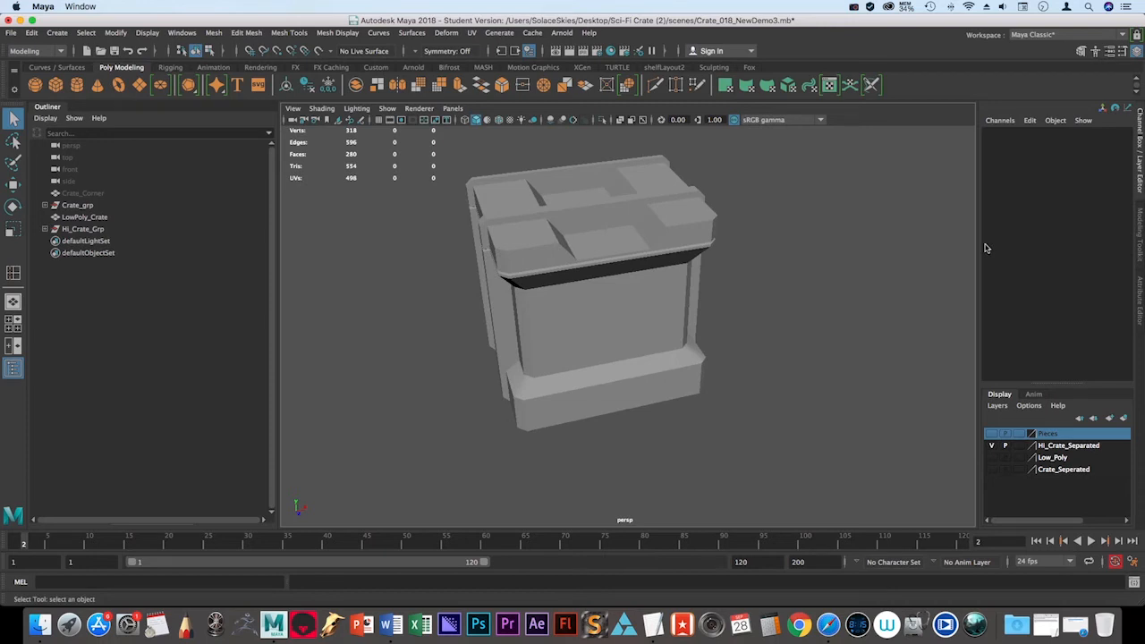
{"action": "left_click_drag", "start_coordinate": [909, 314], "coordinate": [797, 298], "text": "alt"}
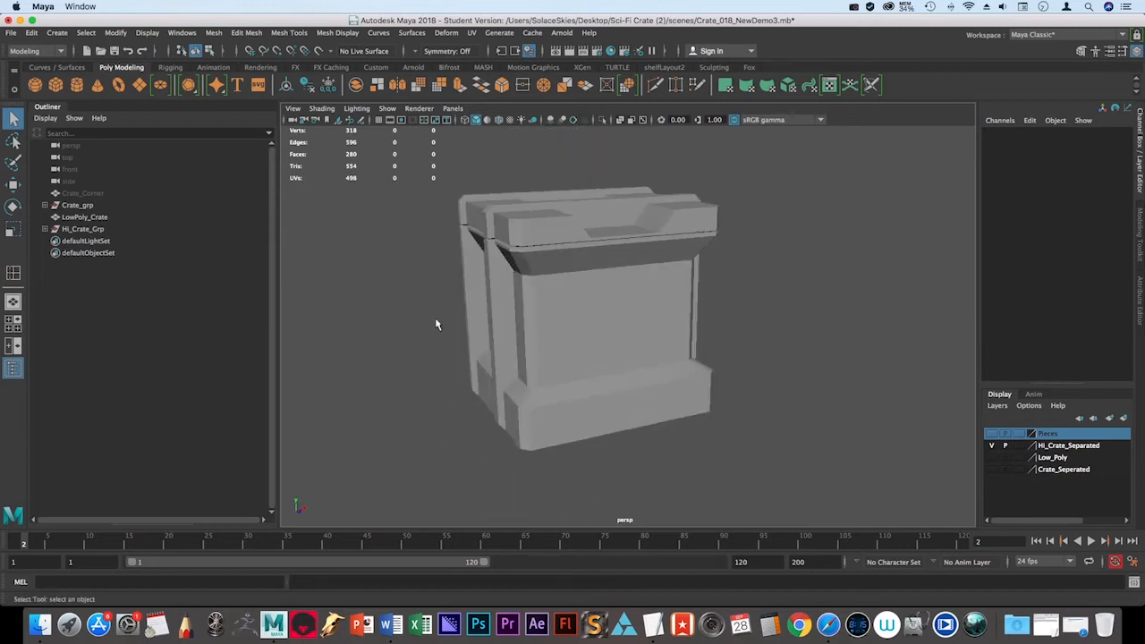
{"action": "left_click", "coordinate": [573, 299]}
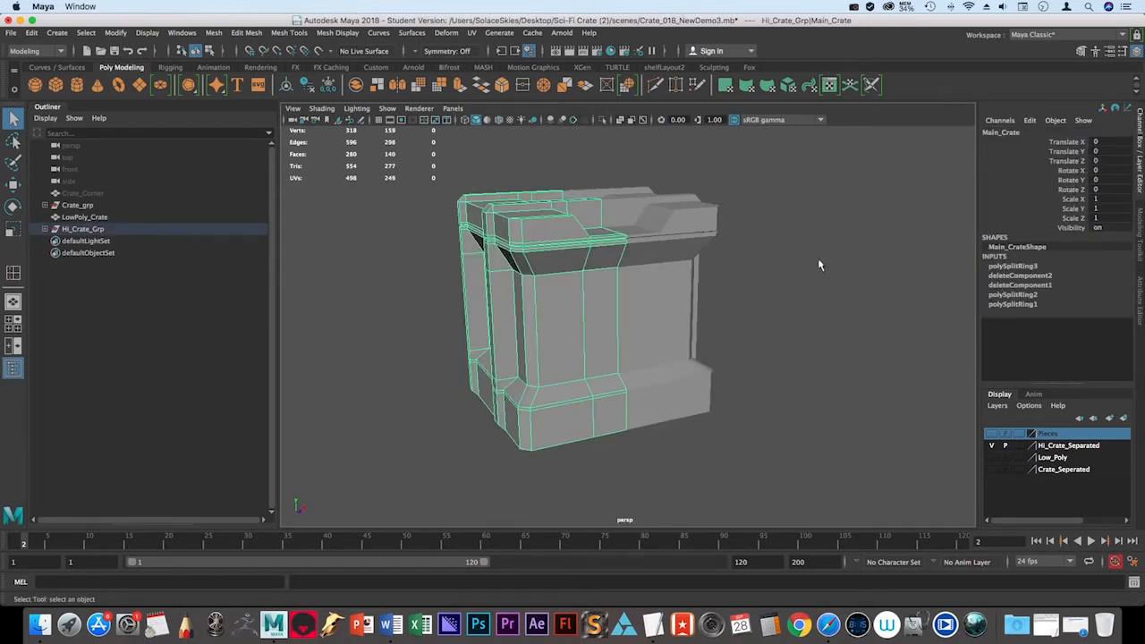
{"action": "left_click", "coordinate": [700, 255]}
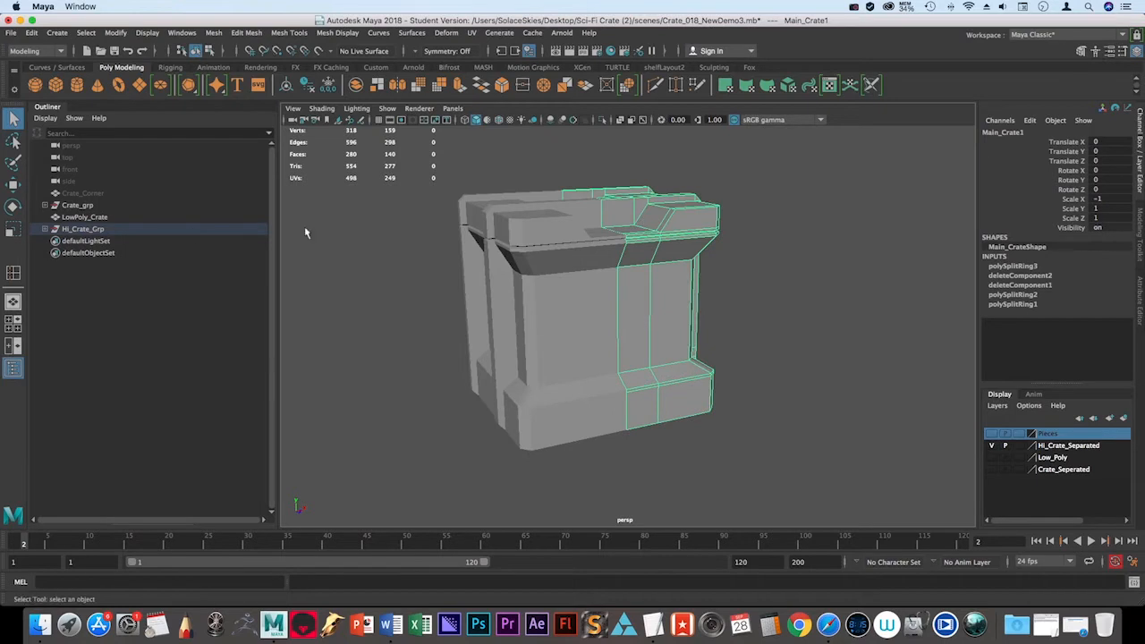
{"action": "left_click_drag", "start_coordinate": [791, 459], "coordinate": [763, 409], "text": "alt"}
{"action": "right_click_drag", "start_coordinate": [763, 409], "coordinate": [822, 427], "text": "alt"}
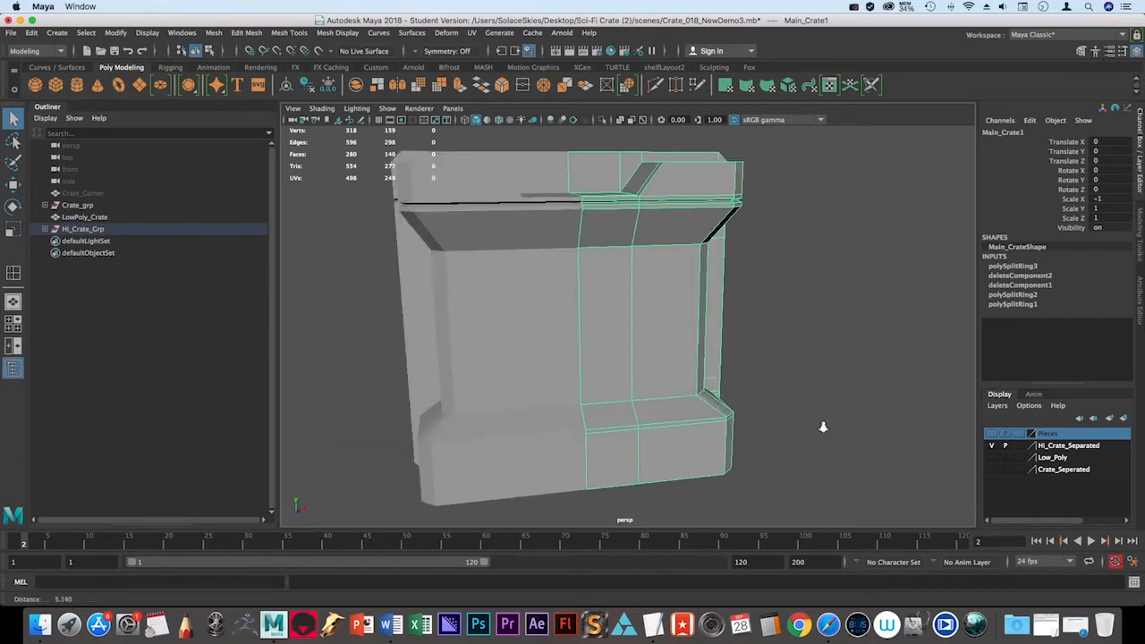
{"action": "left_click_drag", "start_coordinate": [823, 427], "coordinate": [567, 339], "text": "alt"}
{"action": "left_click", "coordinate": [567, 339]}
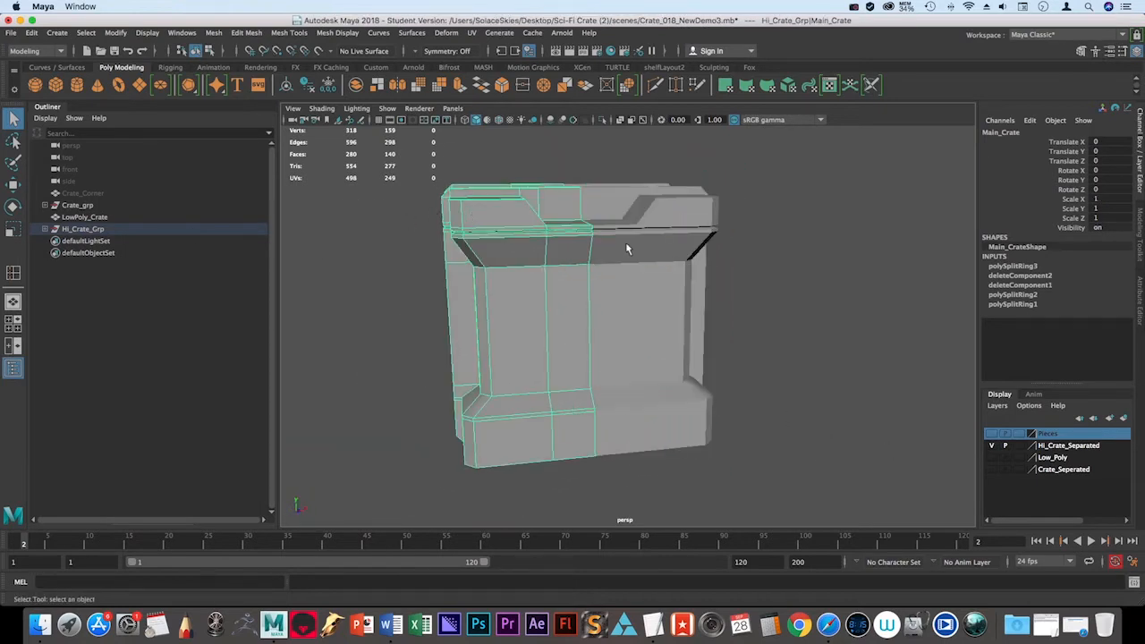
{"action": "left_click", "coordinate": [680, 222]}
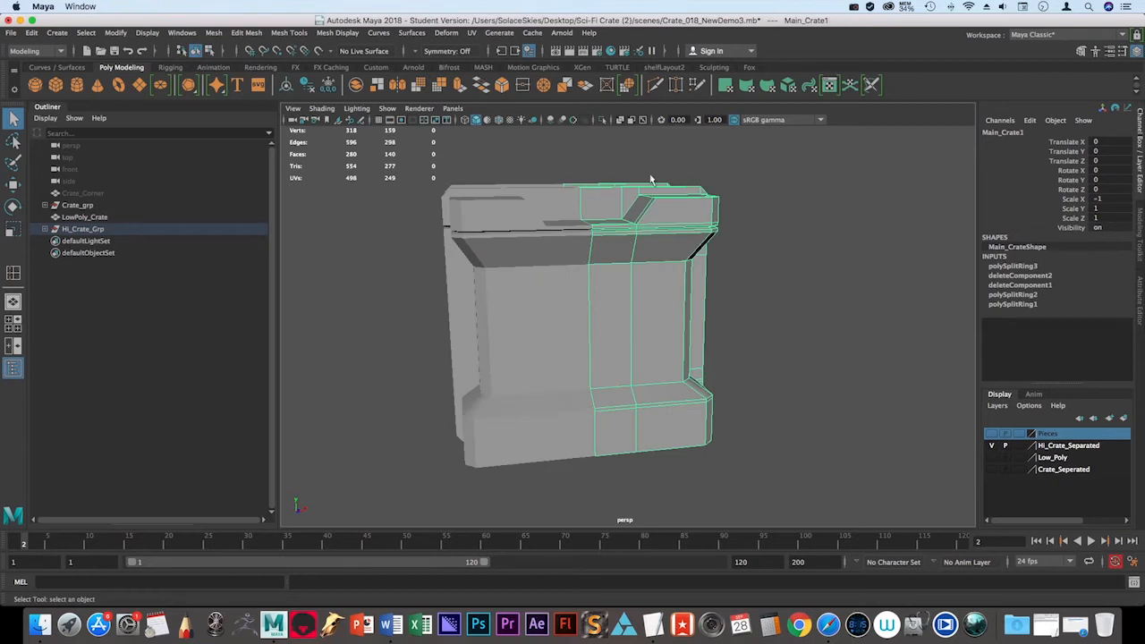
Try moving a corner vertex near the top of the original crate quarter upward to test the instance, and undo the move.
{"action": "left_click", "coordinate": [554, 250]}
{"action": "right_click_drag", "start_coordinate": [498, 224], "coordinate": [483, 221]}
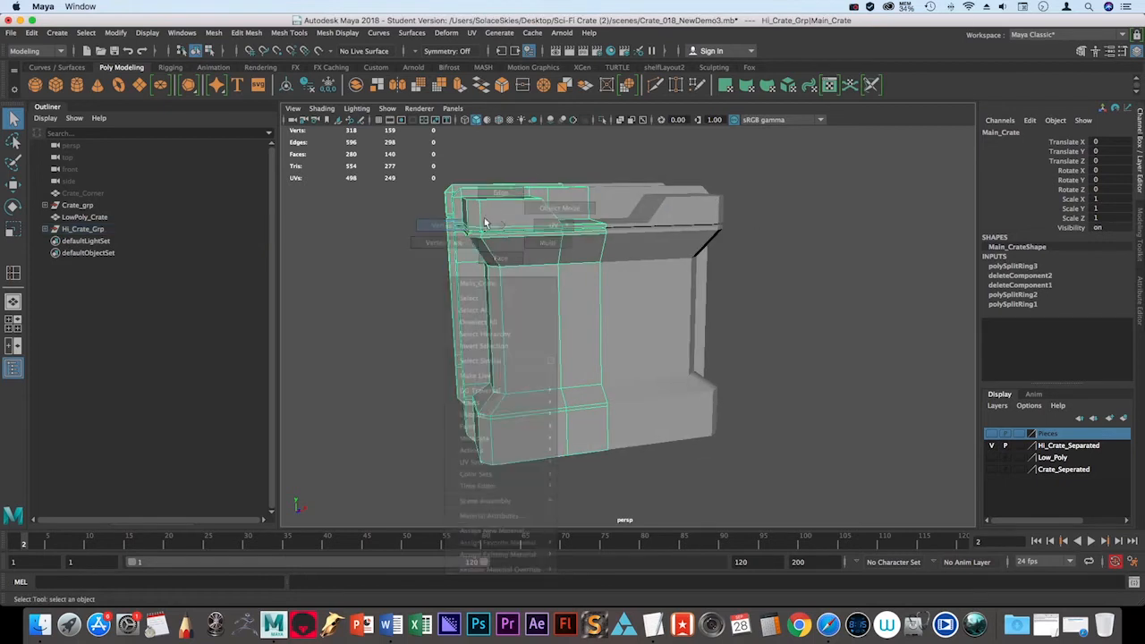
{"action": "left_click", "coordinate": [494, 239]}
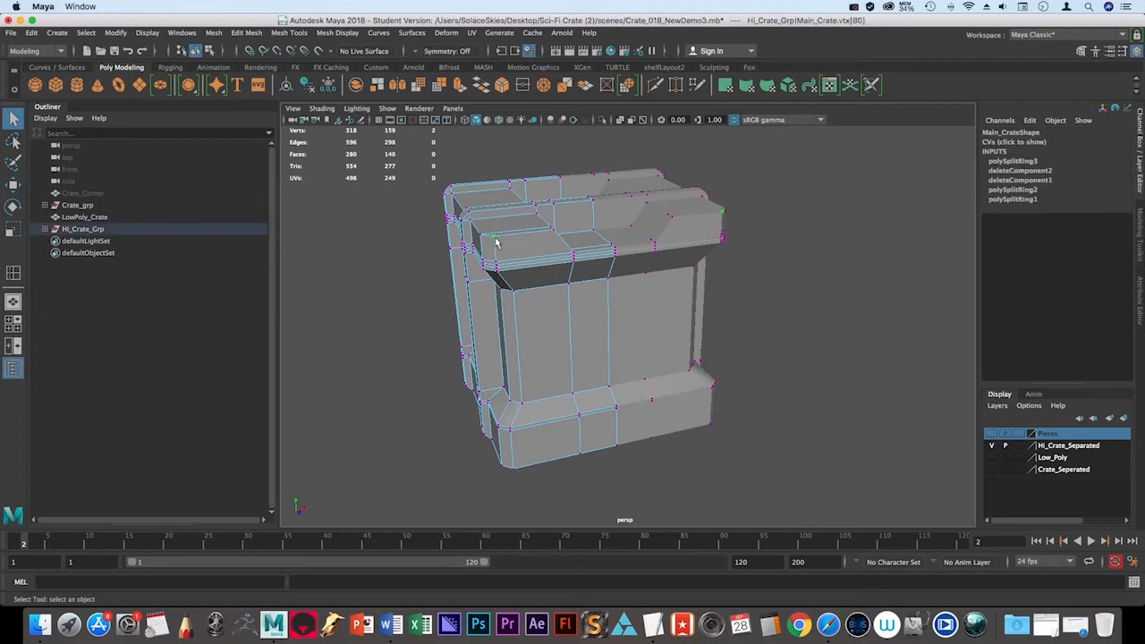
{"action": "key", "text": "w"}
{"action": "left_click_drag", "start_coordinate": [494, 240], "coordinate": [519, 192]}
{"action": "key", "text": "ctrl+z"}
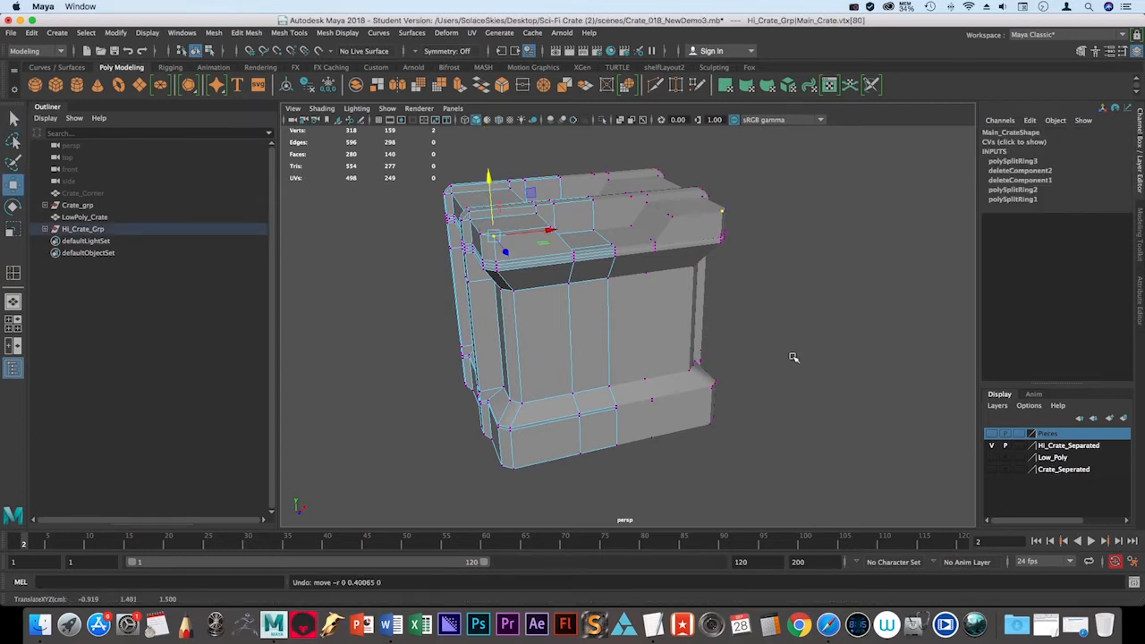
Compare the crate's lower body in smoothed and unsmoothed display.
{"action": "key", "text": "3"}
{"action": "right_click_drag", "start_coordinate": [762, 453], "coordinate": [772, 473], "text": "alt"}
{"action": "left_click_drag", "start_coordinate": [772, 473], "coordinate": [792, 450], "text": "alt"}
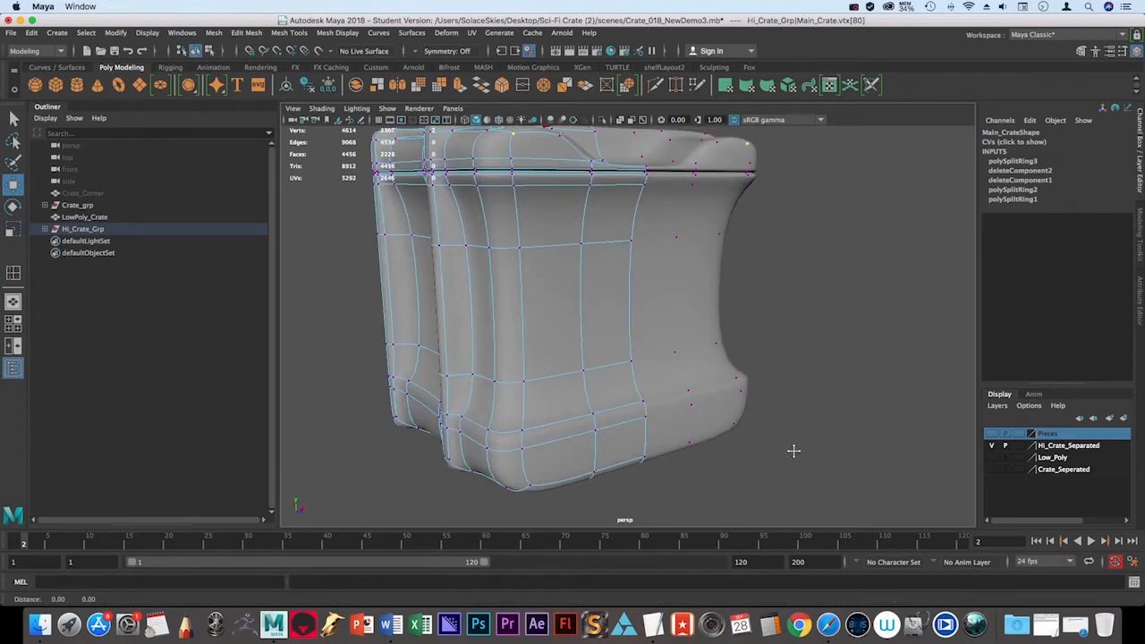
{"action": "right_click_drag", "start_coordinate": [792, 450], "coordinate": [846, 488], "text": "alt"}
{"action": "key", "text": "1"}
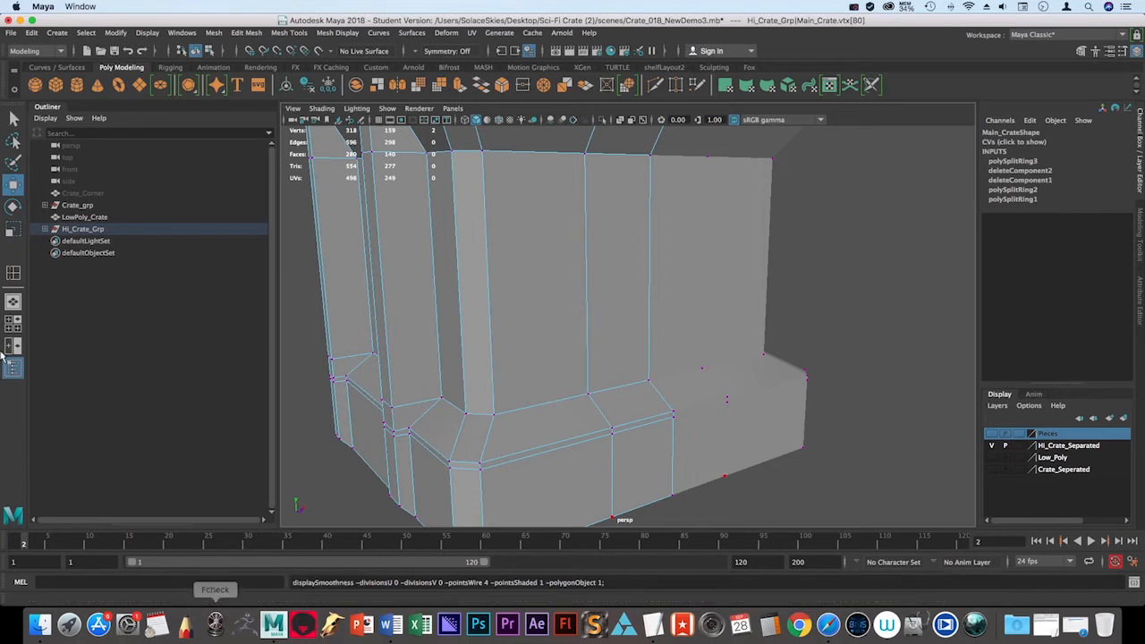
Insert a supporting edge loop on the base's sloped ledge, just above its outer edge, and check it smoothed.
{"action": "left_click", "coordinate": [13, 275]}
{"action": "right_click", "coordinate": [456, 376]}
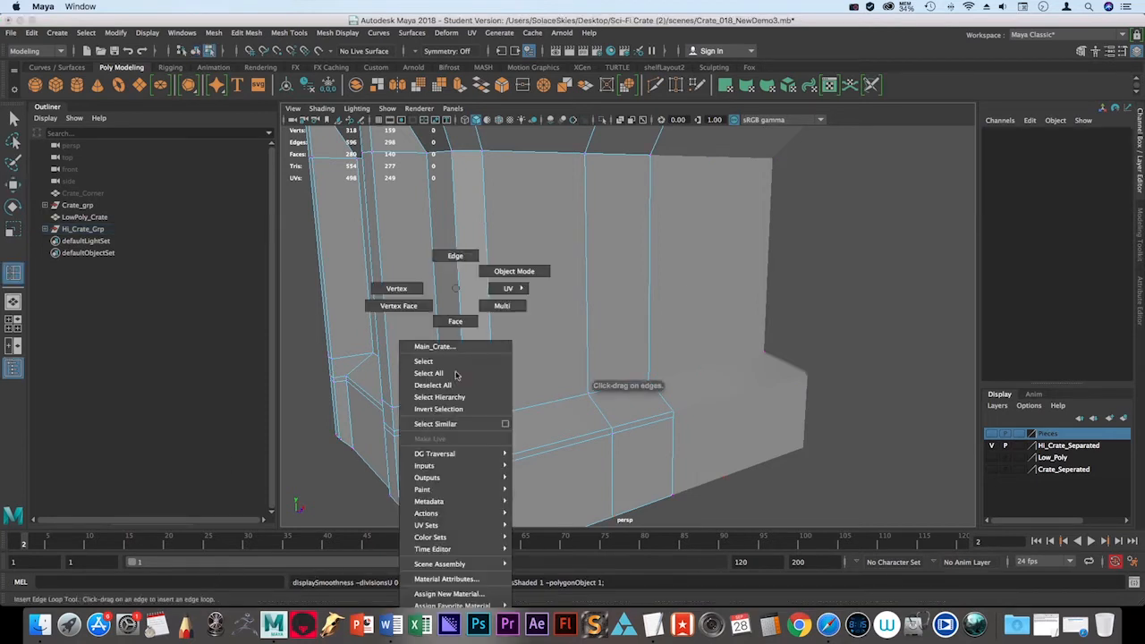
{"action": "right_click_drag", "start_coordinate": [447, 351], "coordinate": [514, 271]}
{"action": "left_click", "coordinate": [572, 356]}
{"action": "scroll", "coordinate": [581, 367], "scroll_direction": "up", "scroll_amount": 5}
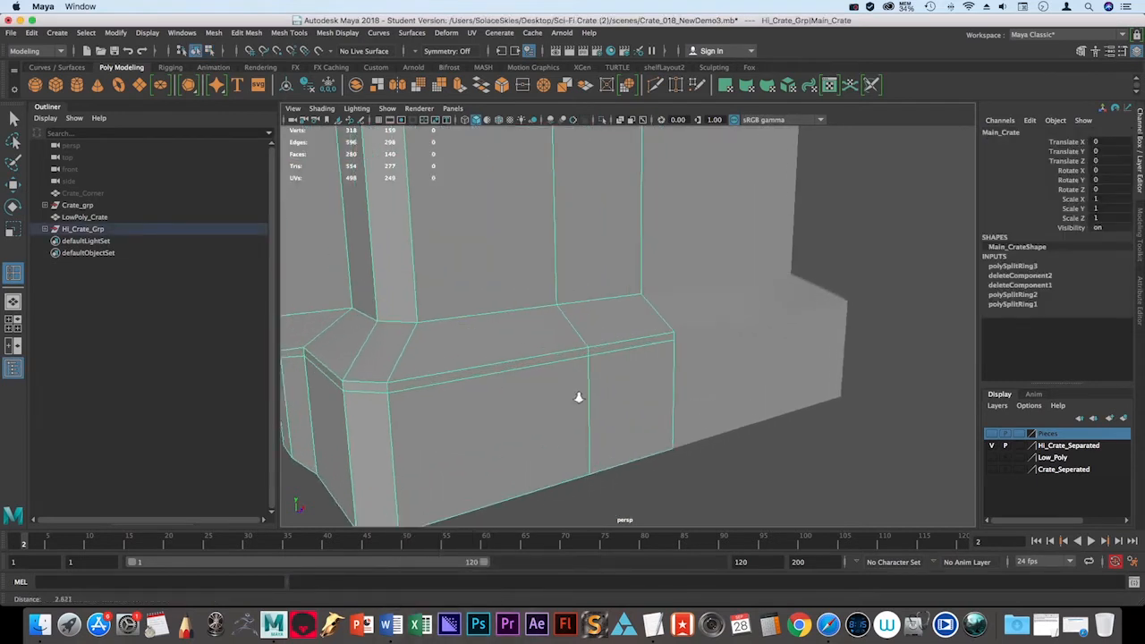
{"action": "left_click_drag", "start_coordinate": [575, 340], "coordinate": [582, 340]}
{"action": "right_click_drag", "start_coordinate": [578, 373], "coordinate": [664, 394], "text": "alt"}
{"action": "key", "text": "3"}
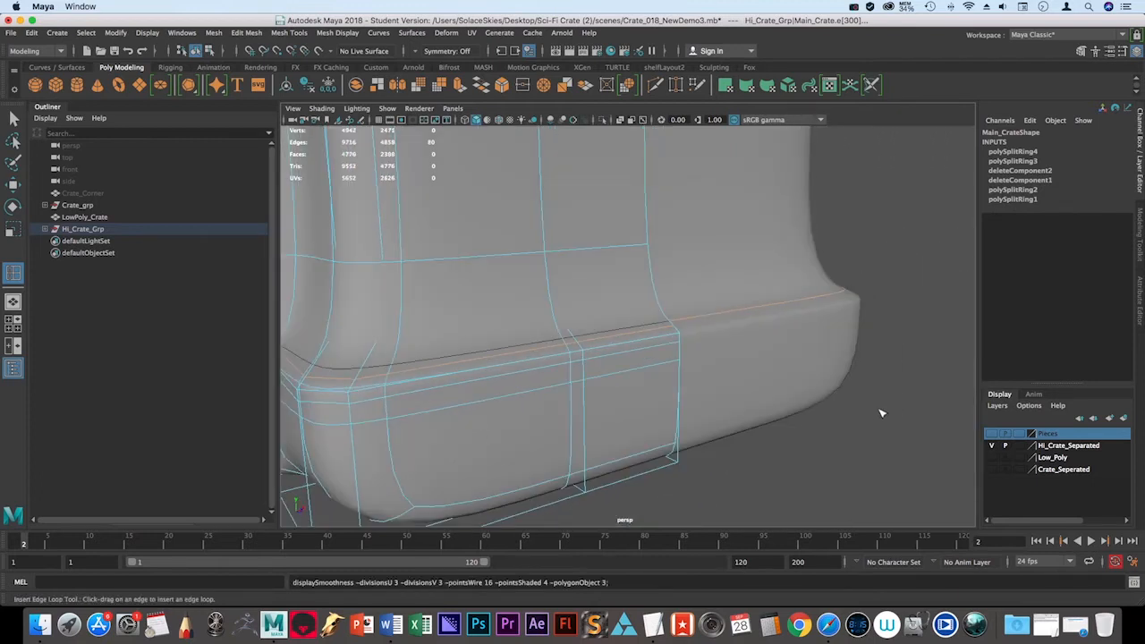
{"action": "key", "text": "1"}
Insert supporting edge loops on both sides of the base's bottom edge, one on the side wall and one on the underside.
{"action": "middle_click_drag", "start_coordinate": [653, 429], "coordinate": [610, 349], "text": "alt"}
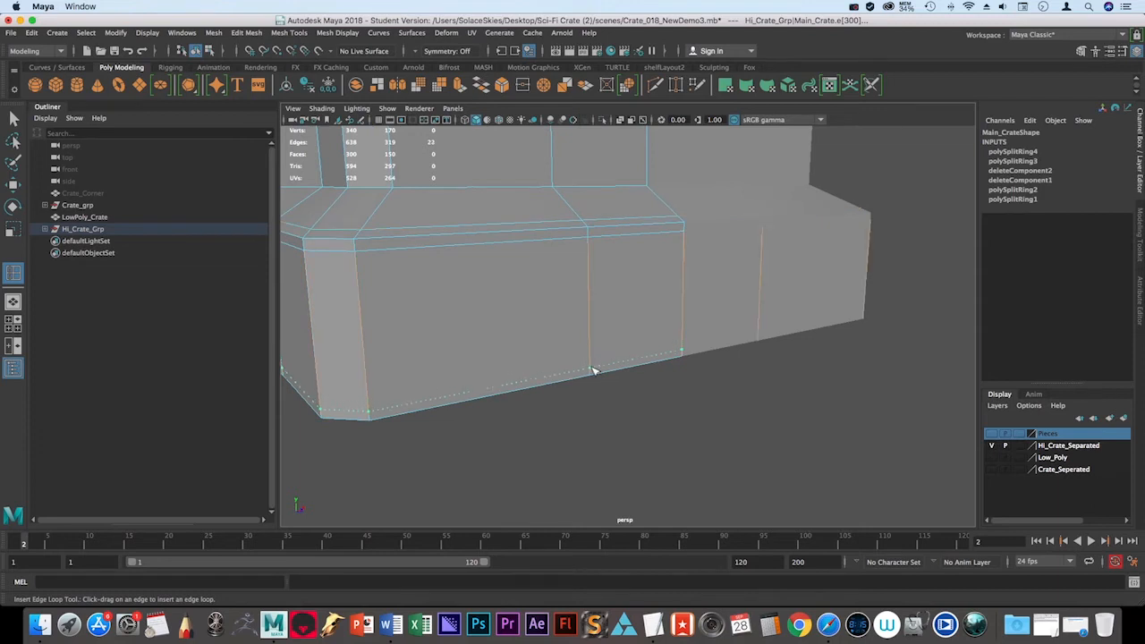
{"action": "left_click_drag", "start_coordinate": [593, 372], "coordinate": [594, 373]}
{"action": "left_click_drag", "start_coordinate": [648, 433], "coordinate": [659, 361], "text": "alt"}
{"action": "right_click_drag", "start_coordinate": [661, 393], "coordinate": [747, 465], "text": "alt"}
{"action": "middle_click_drag", "start_coordinate": [706, 456], "coordinate": [726, 525], "text": "alt"}
{"action": "left_click_drag", "start_coordinate": [725, 524], "coordinate": [659, 447], "text": "alt"}
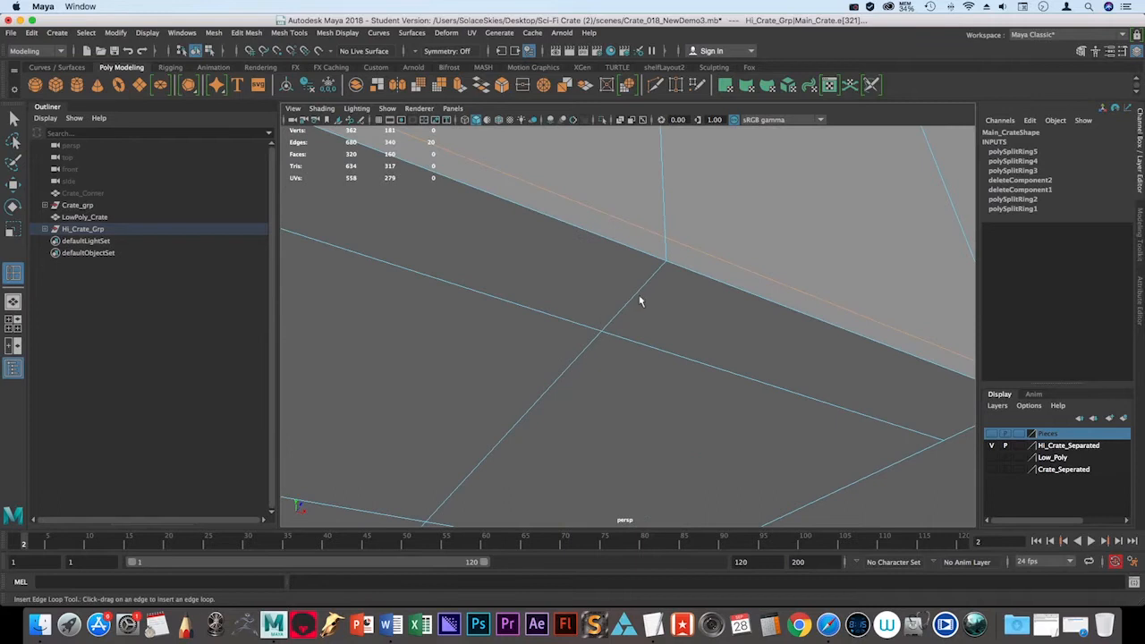
{"action": "left_click_drag", "start_coordinate": [656, 284], "coordinate": [657, 283]}
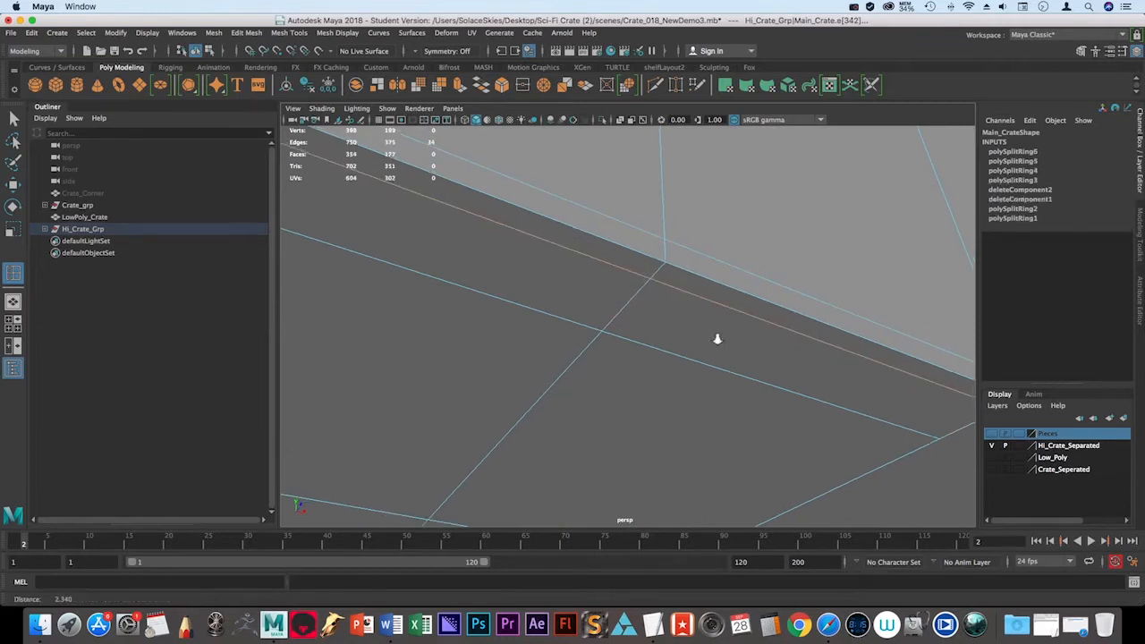
Examine the smoothed body and base from several angles to judge how sharp the base edges look.
{"action": "right_click_drag", "start_coordinate": [715, 337], "coordinate": [501, 253], "text": "alt"}
{"action": "left_click_drag", "start_coordinate": [501, 253], "coordinate": [524, 322], "text": "alt"}
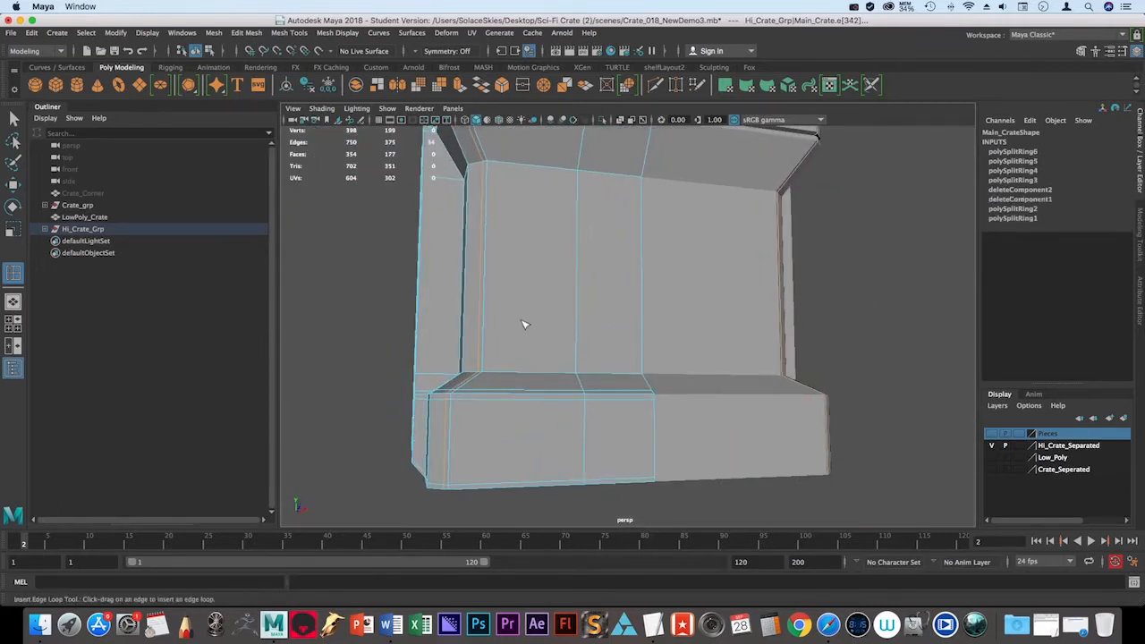
{"action": "right_click_drag", "start_coordinate": [523, 322], "coordinate": [519, 309], "text": "alt"}
{"action": "key", "text": "3"}
{"action": "left_click_drag", "start_coordinate": [519, 310], "coordinate": [567, 363], "text": "alt"}
{"action": "right_click_drag", "start_coordinate": [567, 363], "coordinate": [557, 356], "text": "alt"}
{"action": "left_click_drag", "start_coordinate": [556, 356], "coordinate": [659, 376], "text": "alt"}
{"action": "right_click_drag", "start_coordinate": [658, 375], "coordinate": [688, 417], "text": "alt"}
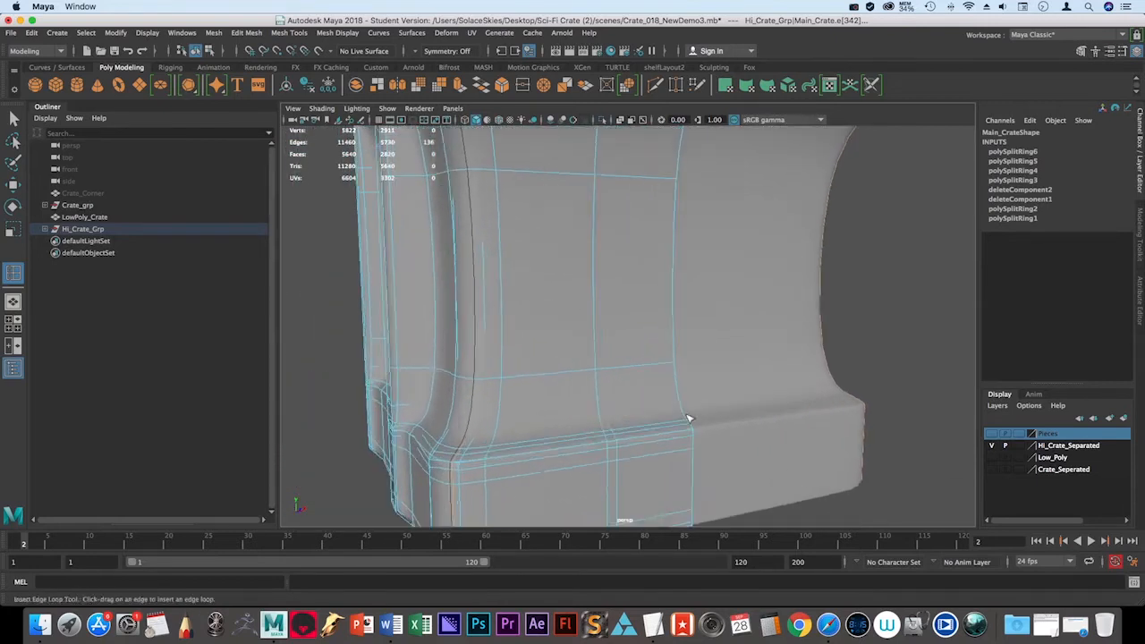
{"action": "middle_click_drag", "start_coordinate": [688, 417], "coordinate": [616, 350], "text": "alt"}
{"action": "right_click_drag", "start_coordinate": [616, 350], "coordinate": [638, 378], "text": "alt"}
{"action": "key", "text": "1"}
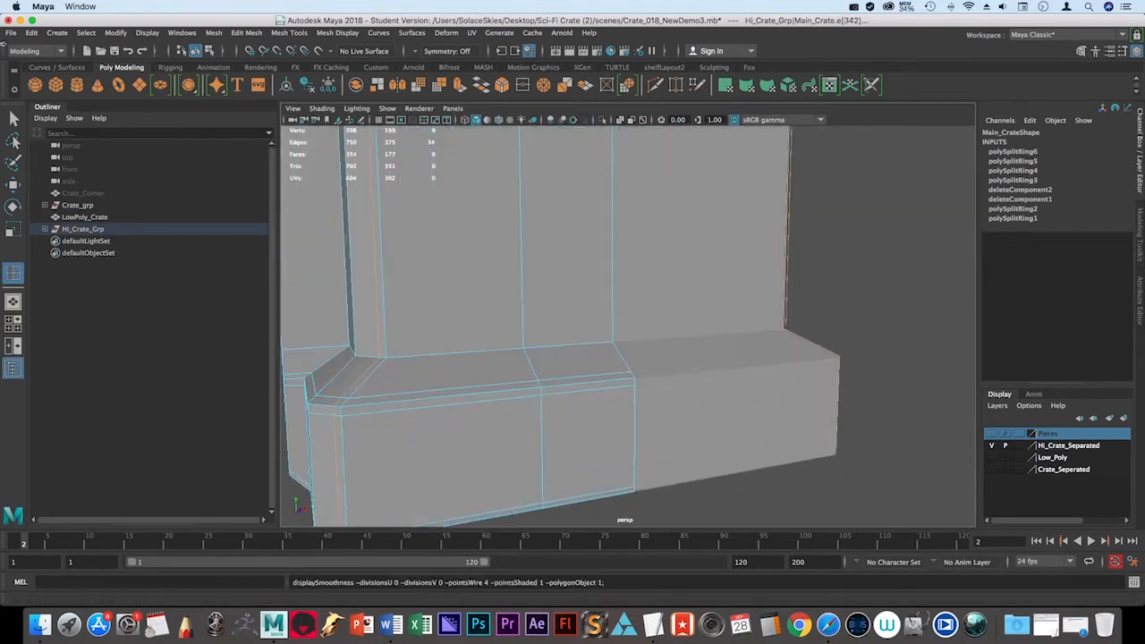
Slide the edge loop below the base's upper outer edge closer to that edge and check the smoothed result.
{"action": "left_click", "coordinate": [13, 118]}
{"action": "right_click_drag", "start_coordinate": [579, 396], "coordinate": [575, 257]}
{"action": "double_click", "coordinate": [594, 387]}
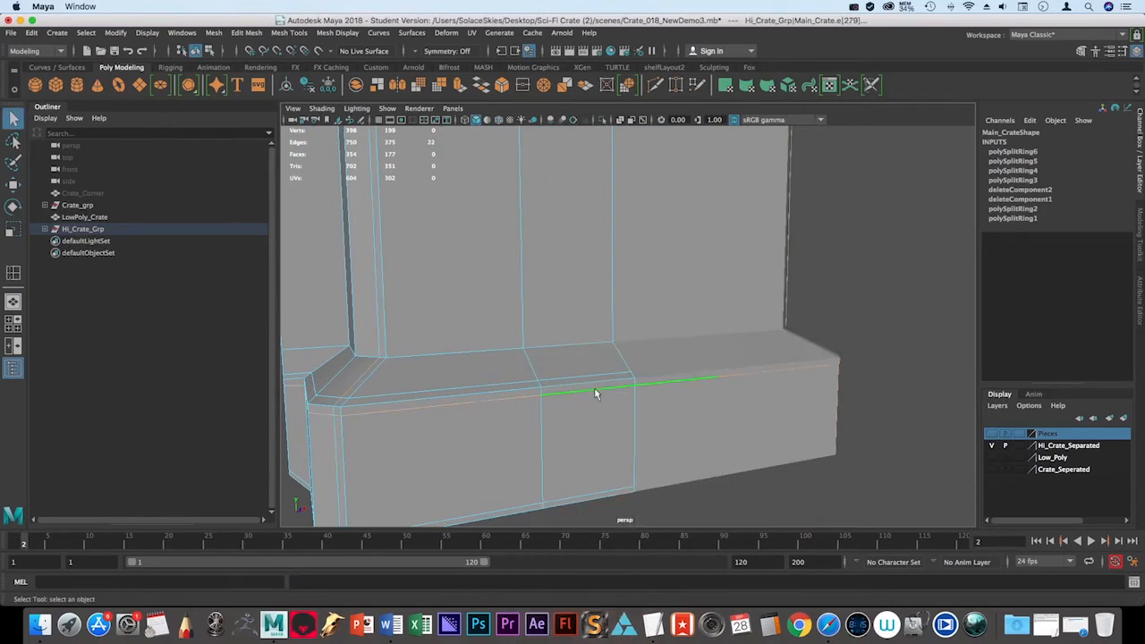
{"action": "right_click", "coordinate": [596, 392], "text": "shift"}
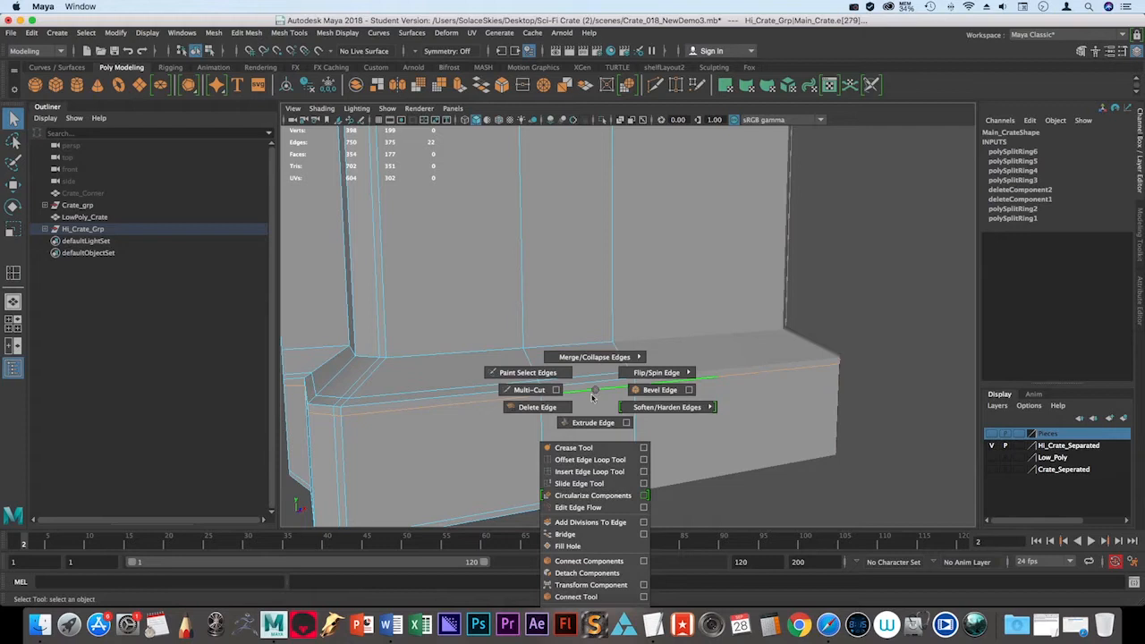
{"action": "right_click_drag", "start_coordinate": [562, 486], "coordinate": [561, 486], "text": "shift"}
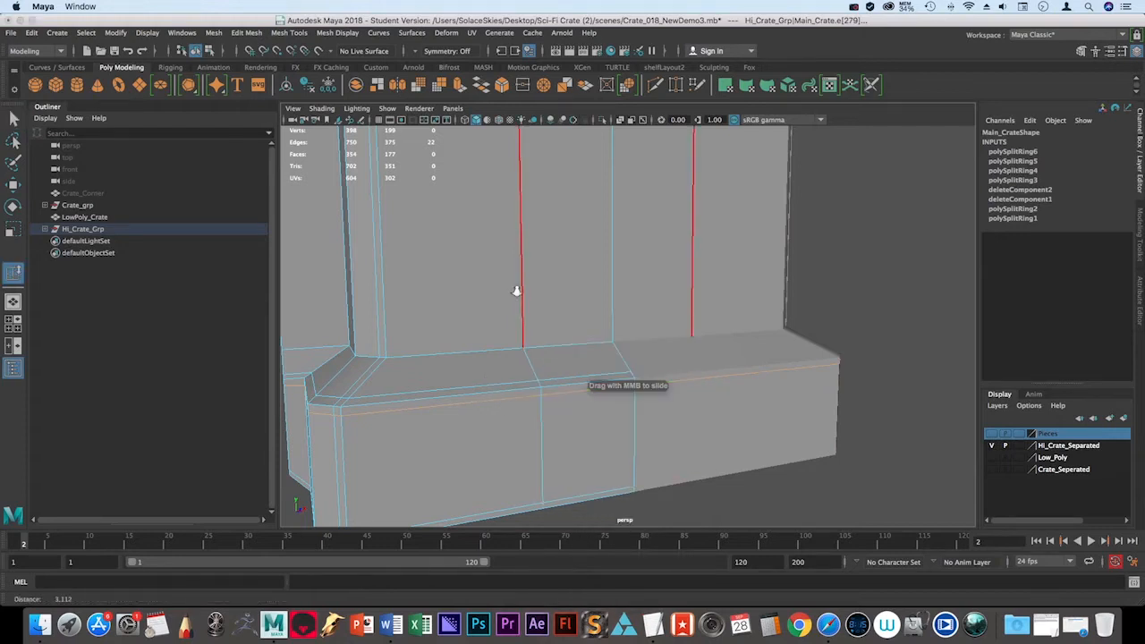
{"action": "right_click_drag", "start_coordinate": [516, 289], "coordinate": [573, 384], "text": "alt"}
{"action": "middle_click_drag", "start_coordinate": [572, 385], "coordinate": [599, 331], "text": "alt"}
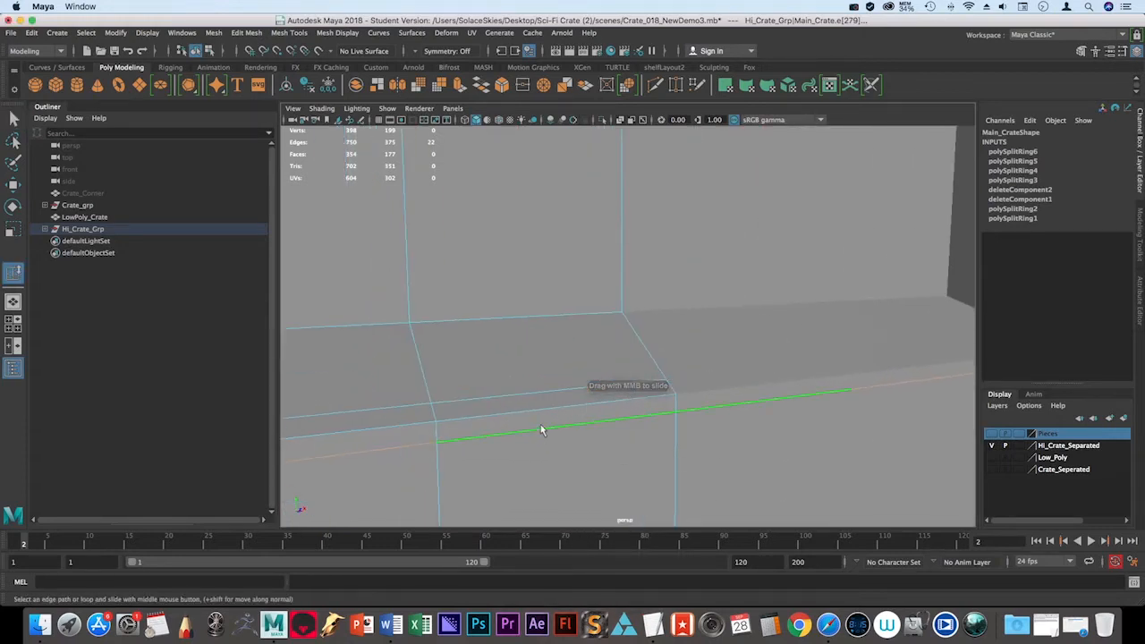
{"action": "middle_click_drag", "start_coordinate": [542, 429], "coordinate": [559, 403]}
{"action": "right_click_drag", "start_coordinate": [784, 445], "coordinate": [602, 377], "text": "alt"}
{"action": "left_click_drag", "start_coordinate": [600, 377], "coordinate": [912, 435], "text": "alt"}
{"action": "left_click", "coordinate": [642, 452]}
{"action": "key", "text": "3"}
{"action": "key", "text": "1"}
Slide the lowest edge loop on the base's side wall closer to the bottom edge.
{"action": "middle_click_drag", "start_coordinate": [496, 432], "coordinate": [578, 363], "text": "alt"}
{"action": "right_click_drag", "start_coordinate": [578, 362], "coordinate": [652, 468], "text": "alt"}
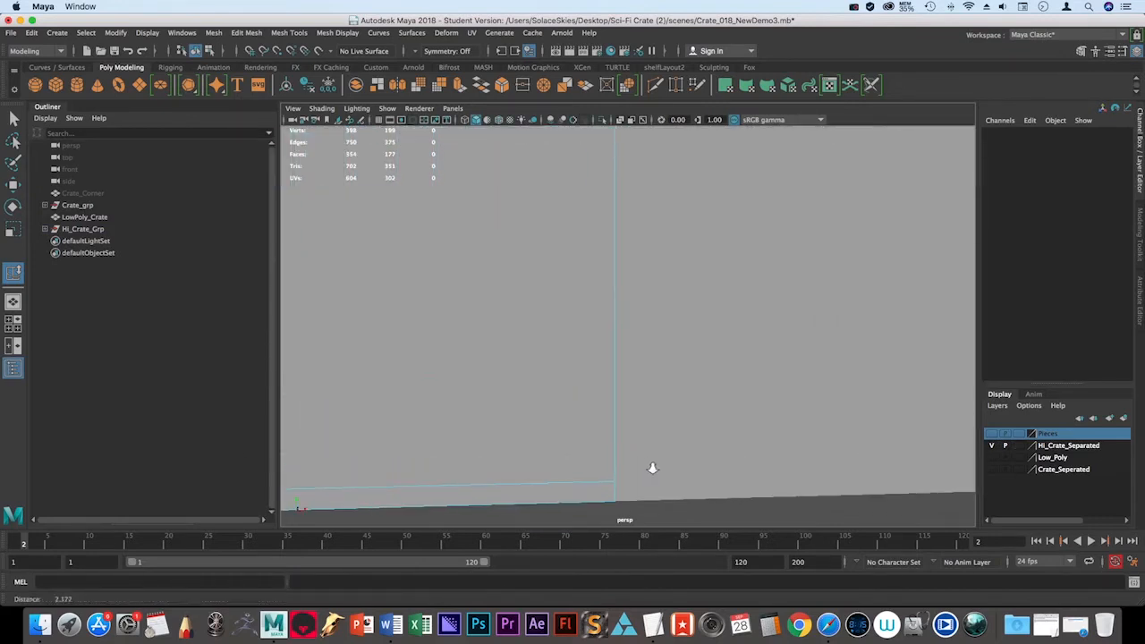
{"action": "middle_click_drag", "start_coordinate": [602, 465], "coordinate": [644, 408], "text": "alt"}
{"action": "double_click", "coordinate": [664, 336]}
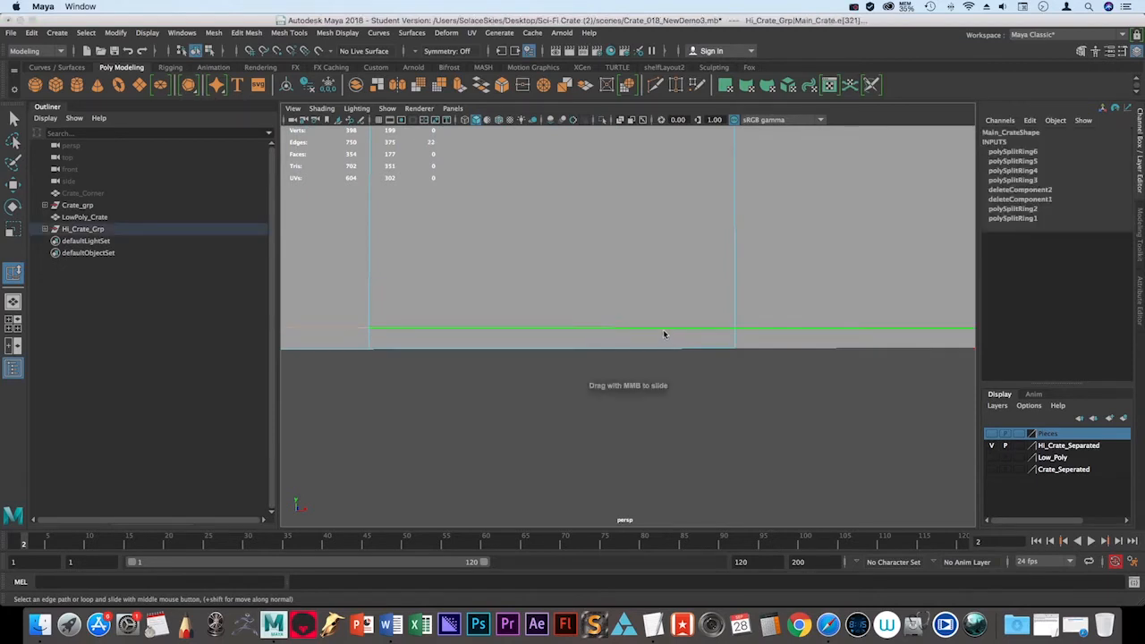
{"action": "middle_click_drag", "start_coordinate": [670, 340], "coordinate": [628, 319]}
Slide the outermost edge loop on the base's underside closer to the bottom edge.
{"action": "left_click_drag", "start_coordinate": [641, 373], "coordinate": [644, 306], "text": "alt"}
{"action": "right_click_drag", "start_coordinate": [644, 306], "coordinate": [680, 465], "text": "alt"}
{"action": "middle_click_drag", "start_coordinate": [657, 499], "coordinate": [652, 427], "text": "alt"}
{"action": "right_click_drag", "start_coordinate": [654, 434], "coordinate": [620, 415], "text": "alt"}
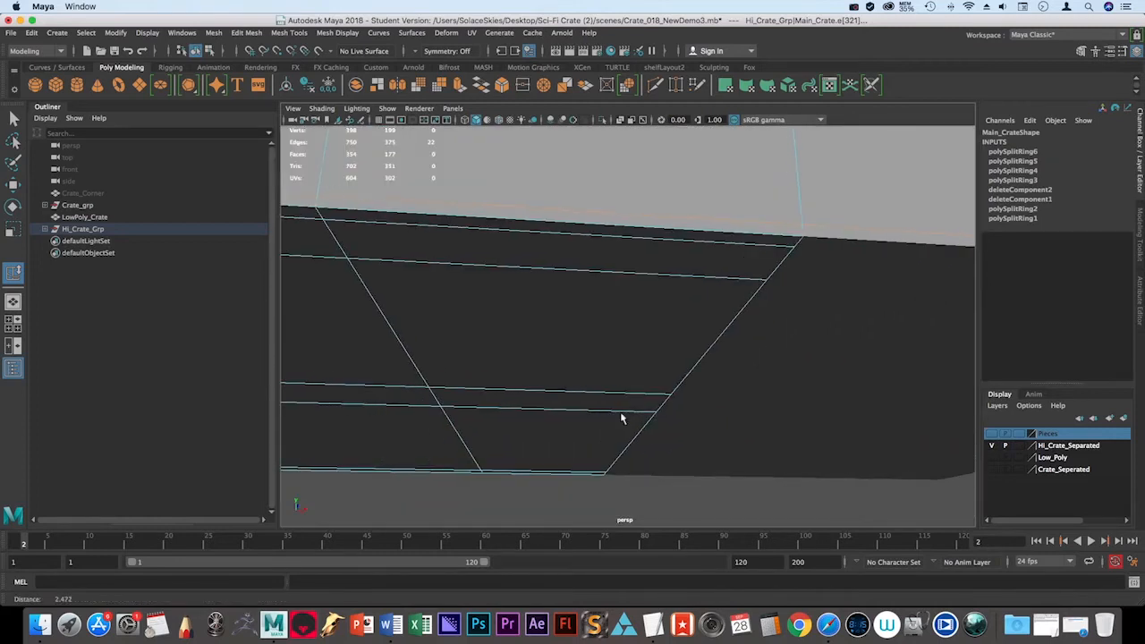
{"action": "left_click", "coordinate": [709, 248]}
{"action": "middle_click_drag", "start_coordinate": [701, 245], "coordinate": [694, 243]}
{"action": "left_click", "coordinate": [869, 426]}
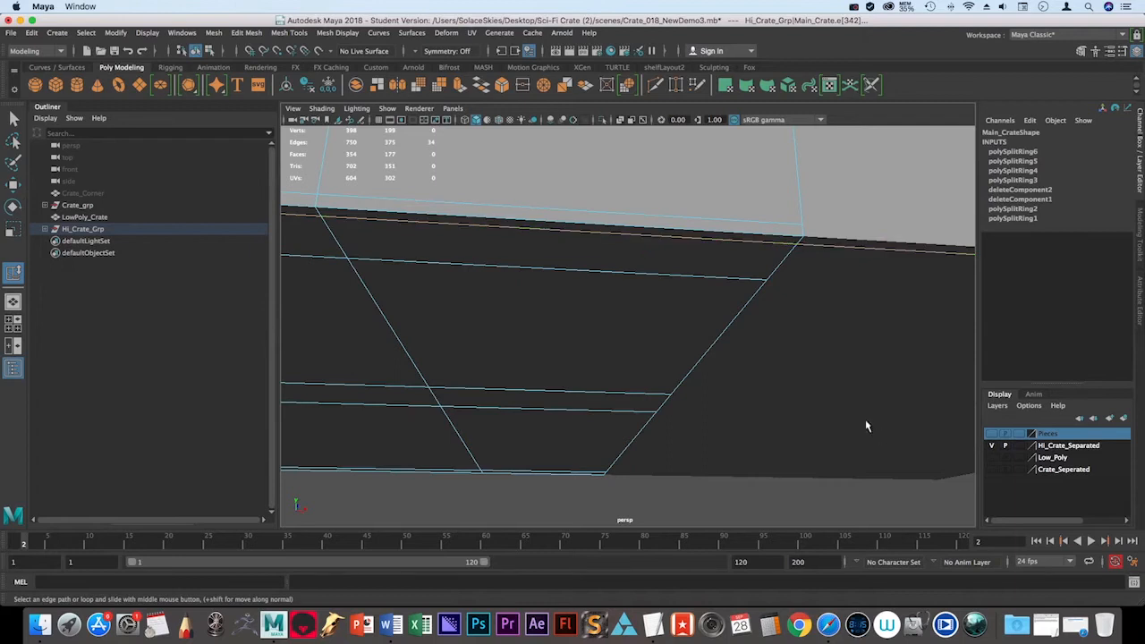
Examine the tightened base edges and the body from several angles, both smoothed and unsmoothed.
{"action": "right_click_drag", "start_coordinate": [865, 423], "coordinate": [730, 470], "text": "alt"}
{"action": "left_click_drag", "start_coordinate": [730, 470], "coordinate": [735, 438], "text": "alt"}
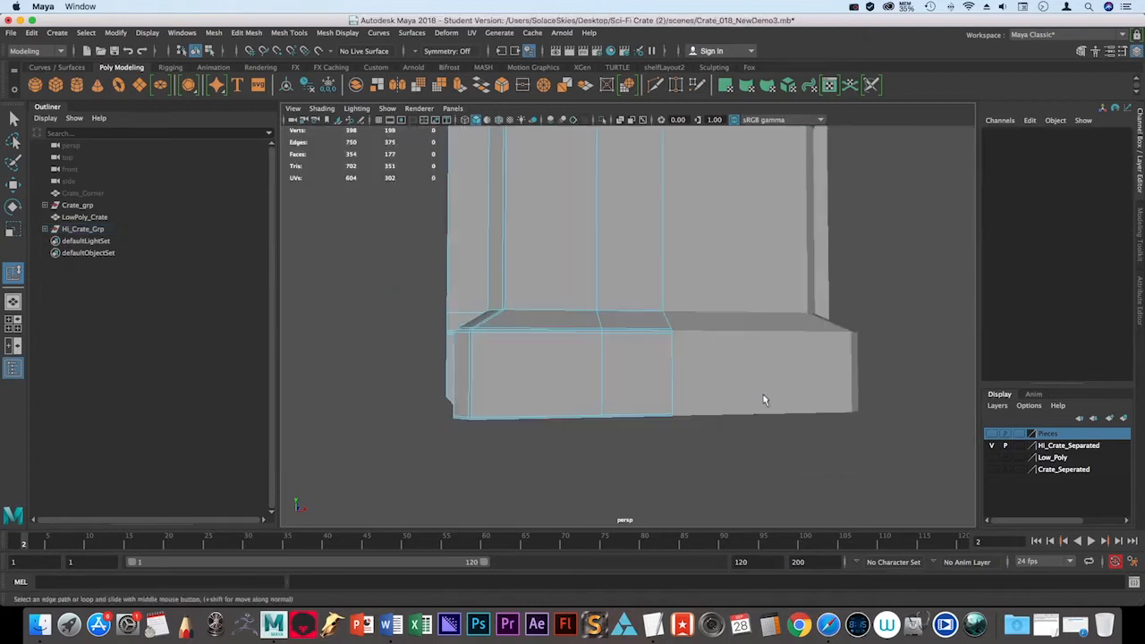
{"action": "key", "text": "3"}
{"action": "left_click_drag", "start_coordinate": [829, 410], "coordinate": [484, 430], "text": "alt"}
{"action": "key", "text": "1"}
{"action": "right_click_drag", "start_coordinate": [484, 430], "coordinate": [600, 471], "text": "alt"}
{"action": "middle_click_drag", "start_coordinate": [600, 470], "coordinate": [536, 425], "text": "alt"}
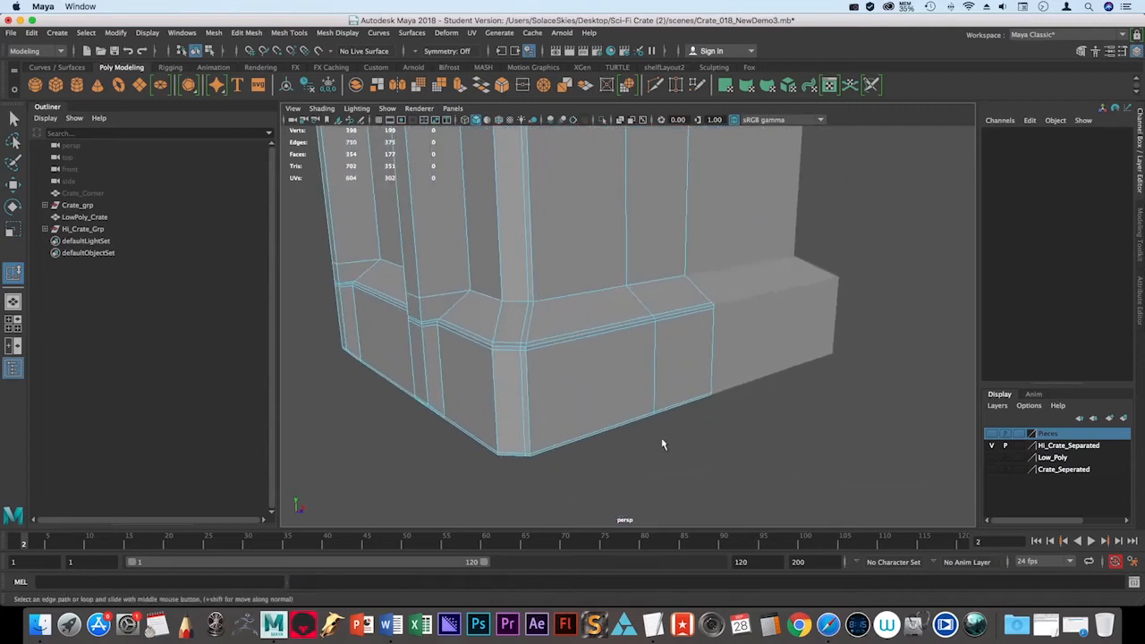
{"action": "right_click_drag", "start_coordinate": [661, 442], "coordinate": [569, 384], "text": "alt"}
{"action": "middle_click_drag", "start_coordinate": [570, 384], "coordinate": [559, 418], "text": "alt"}
{"action": "key", "text": "3"}
{"action": "left_click_drag", "start_coordinate": [562, 430], "coordinate": [658, 383], "text": "alt"}
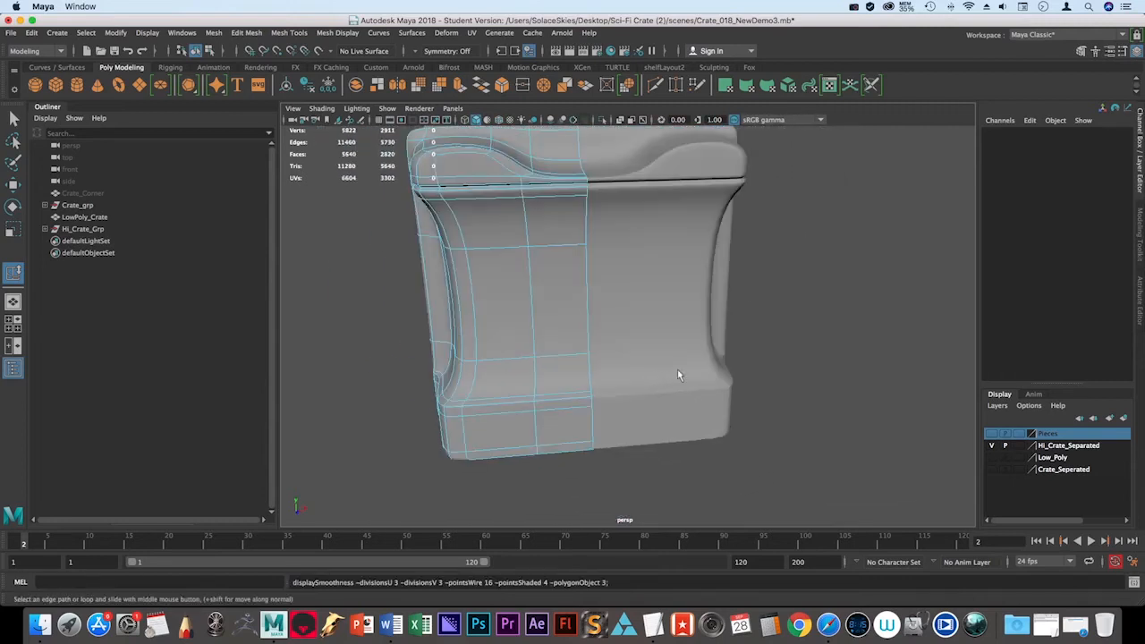
{"action": "left_click_drag", "start_coordinate": [741, 435], "coordinate": [688, 417], "text": "alt"}
{"action": "middle_click_drag", "start_coordinate": [687, 417], "coordinate": [703, 474], "text": "alt"}
{"action": "right_click_drag", "start_coordinate": [595, 427], "coordinate": [668, 454], "text": "alt"}
{"action": "key", "text": "1"}
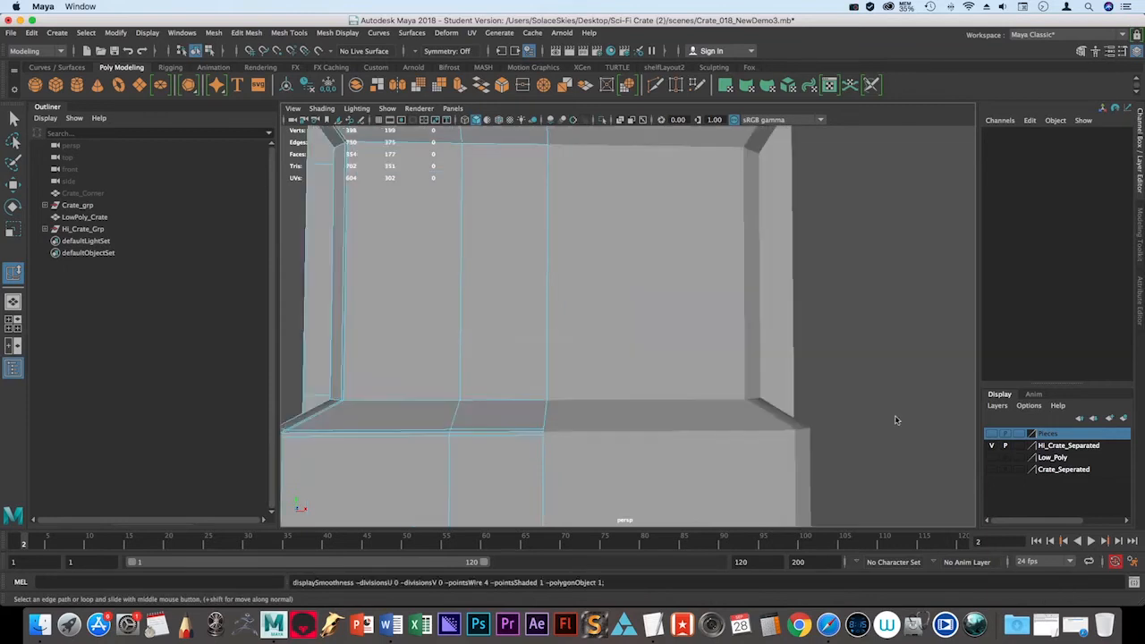
Insert edge loops on both sides of the crease where the sloped ledge meets the body wall, and check them smoothed.
{"action": "right_click_drag", "start_coordinate": [598, 510], "coordinate": [582, 419], "text": "alt"}
{"action": "left_click_drag", "start_coordinate": [581, 418], "coordinate": [626, 401], "text": "alt"}
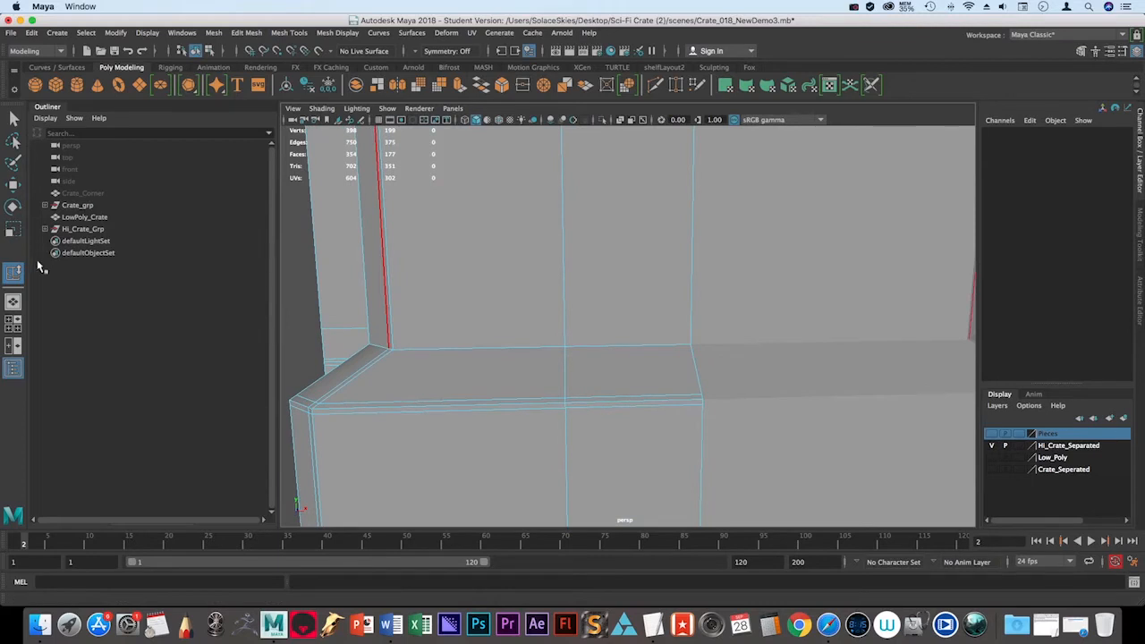
{"action": "right_click", "coordinate": [556, 374], "text": "shift"}
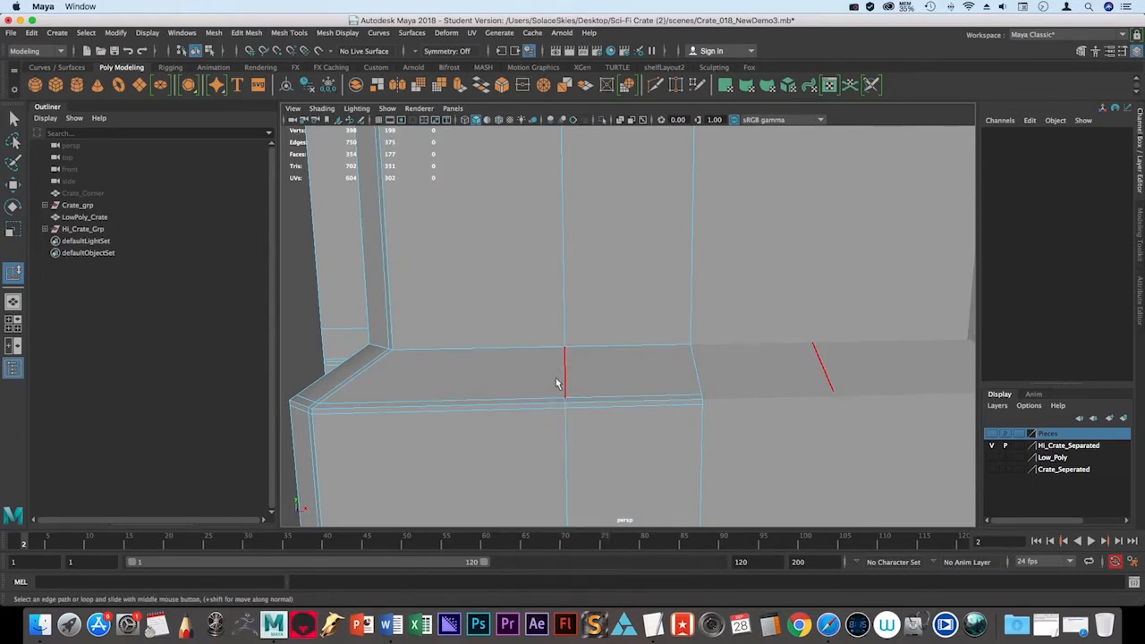
{"action": "key", "text": "F8"}
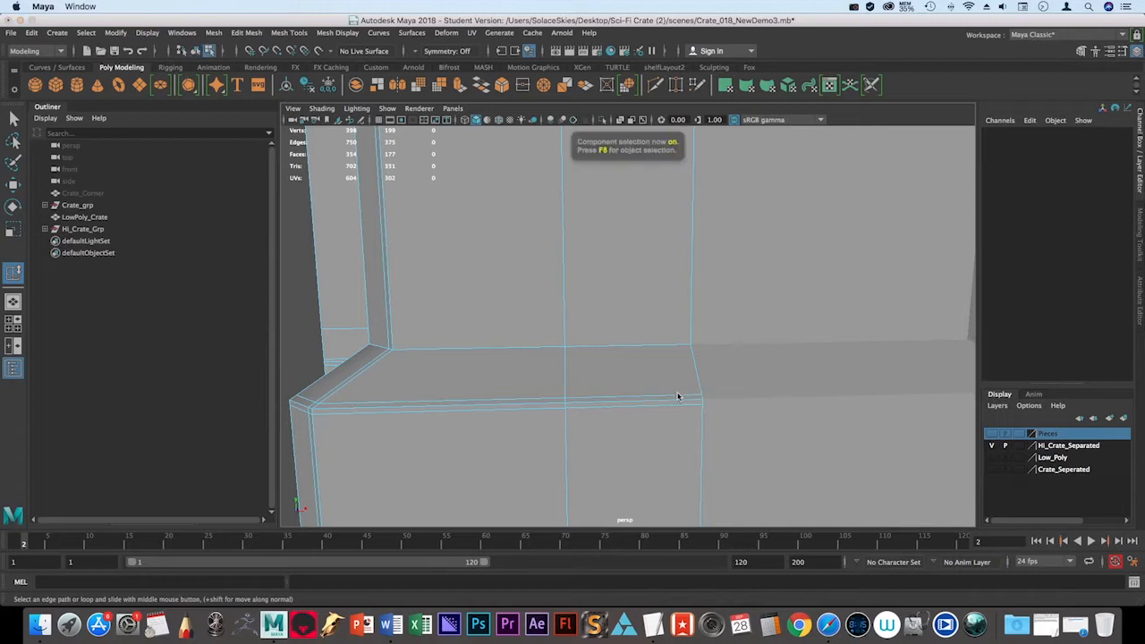
{"action": "key", "text": "F8"}
{"action": "right_click", "coordinate": [660, 288]}
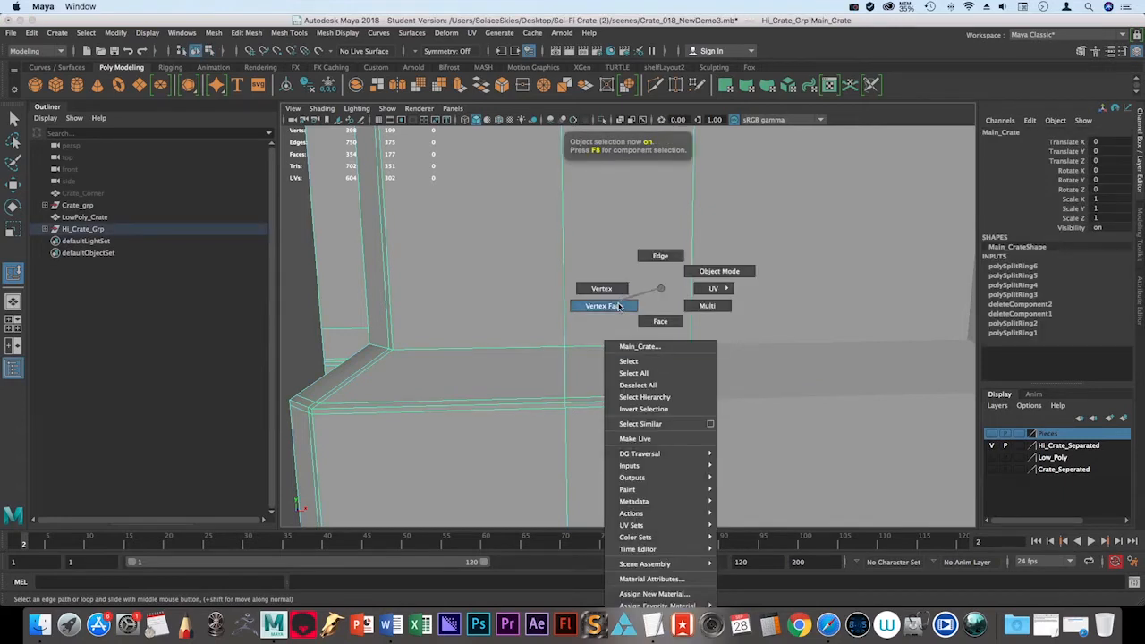
{"action": "right_click", "coordinate": [661, 291], "text": "shift"}
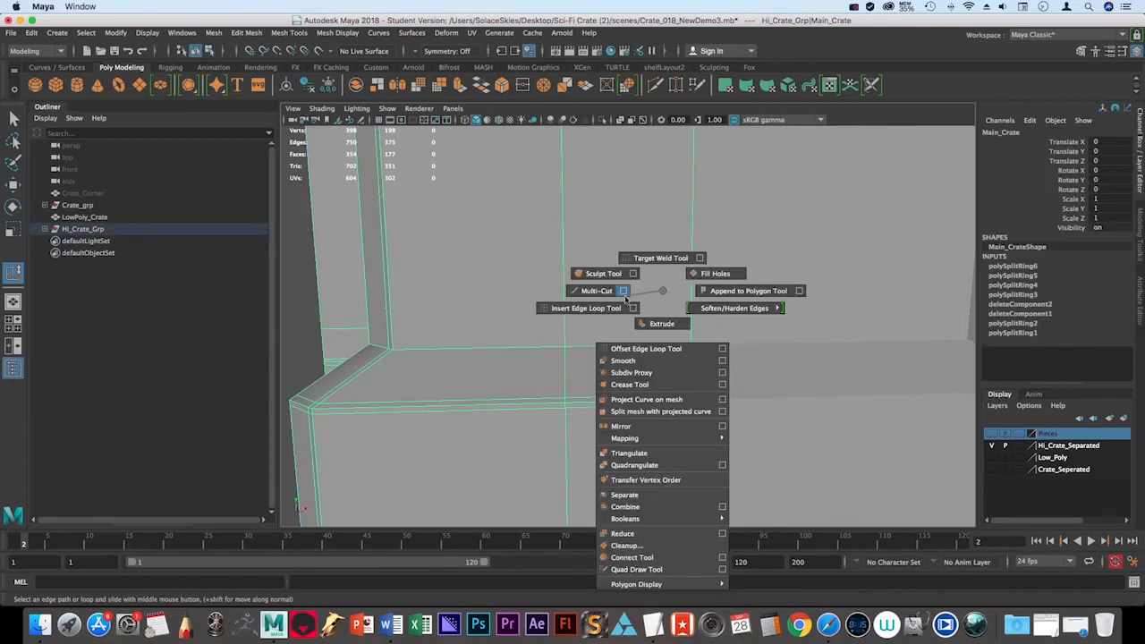
{"action": "right_click_drag", "start_coordinate": [623, 294], "coordinate": [586, 308], "text": "shift"}
{"action": "left_click_drag", "start_coordinate": [568, 364], "coordinate": [568, 341]}
{"action": "mouse_move", "coordinate": [889, 402]}
{"action": "right_mouse_down", "text": "ctrl"}
{"action": "mouse_move", "coordinate": [785, 344]}
{"action": "mouse_move", "coordinate": [674, 316]}
{"action": "right_mouse_up", "text": "ctrl"}
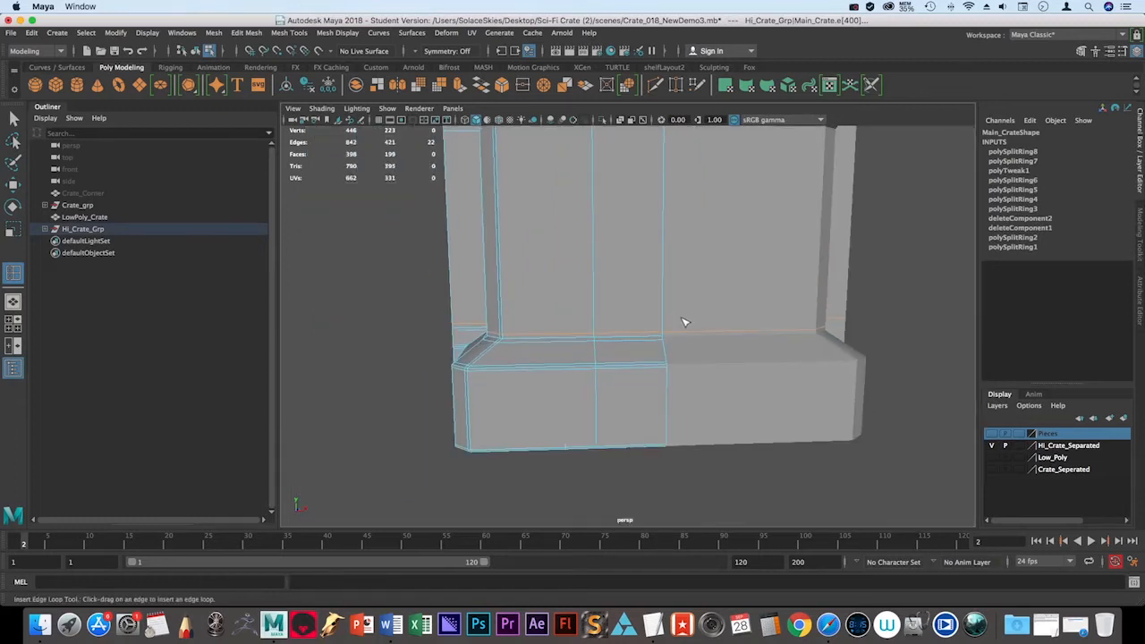
{"action": "key", "text": "3"}
{"action": "left_click_drag", "start_coordinate": [605, 269], "coordinate": [607, 334], "text": "alt"}
{"action": "key", "text": "1"}
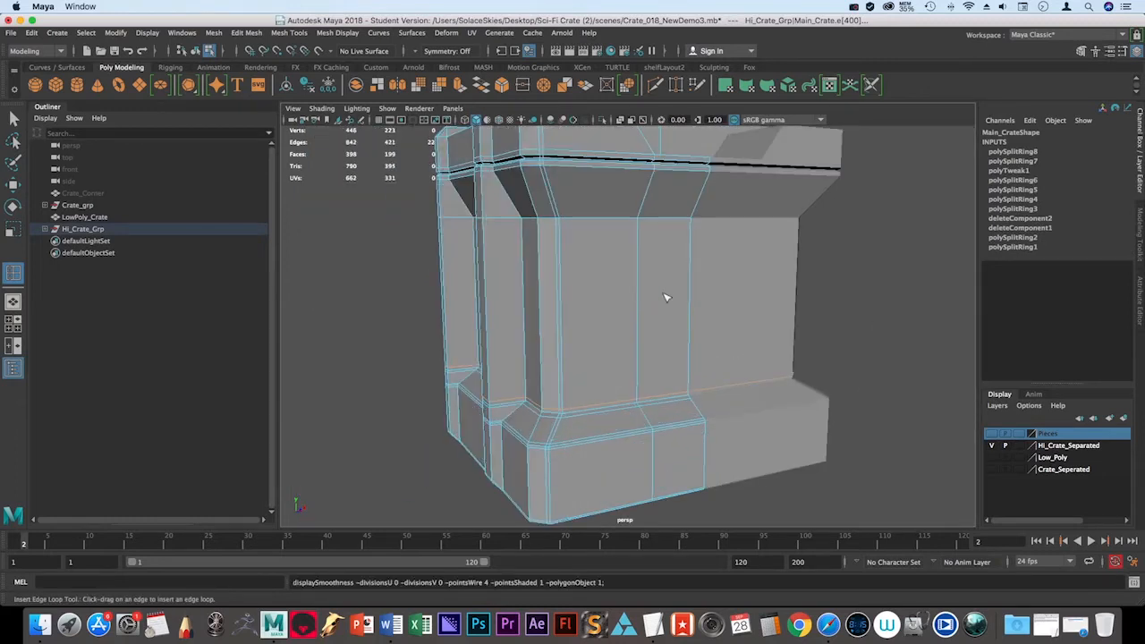
Insert a supporting edge loop on the body wall just below the crease with the upper overhang.
{"action": "scroll", "coordinate": [667, 298], "scroll_direction": "up", "scroll_amount": 10}
{"action": "scroll", "coordinate": [601, 345], "scroll_direction": "up", "scroll_amount": 3}
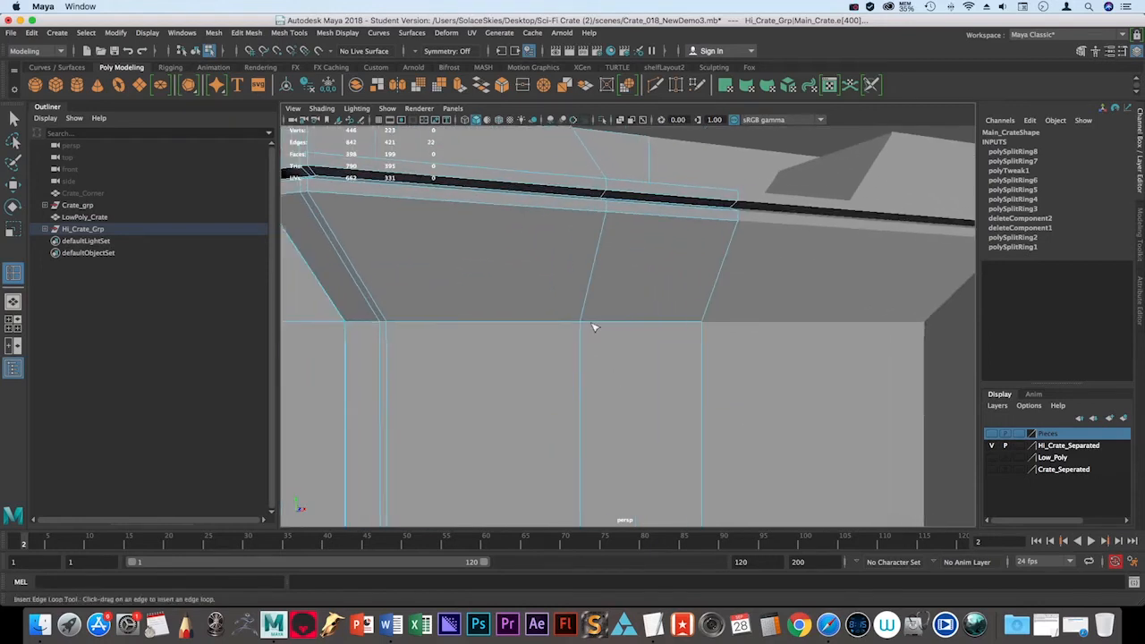
{"action": "left_click", "coordinate": [585, 330]}
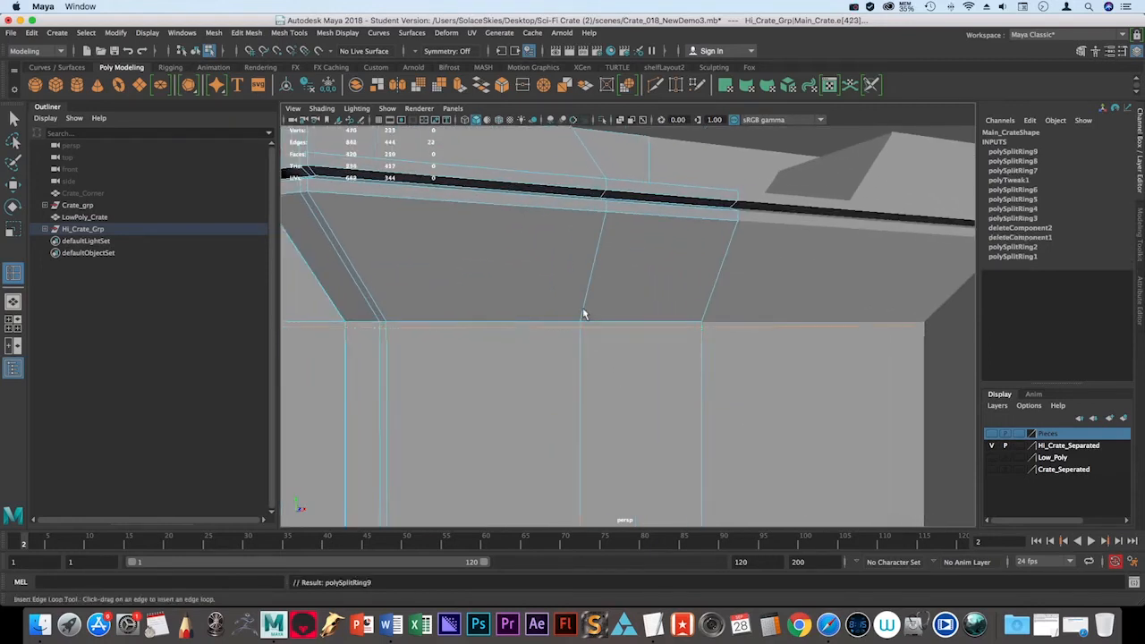
Insert a supporting edge loop on the overhang's sloped underside just above the body wall crease, and check it smoothed.
{"action": "left_click", "coordinate": [584, 319]}
{"action": "scroll", "coordinate": [593, 356], "scroll_direction": "down", "scroll_amount": 10}
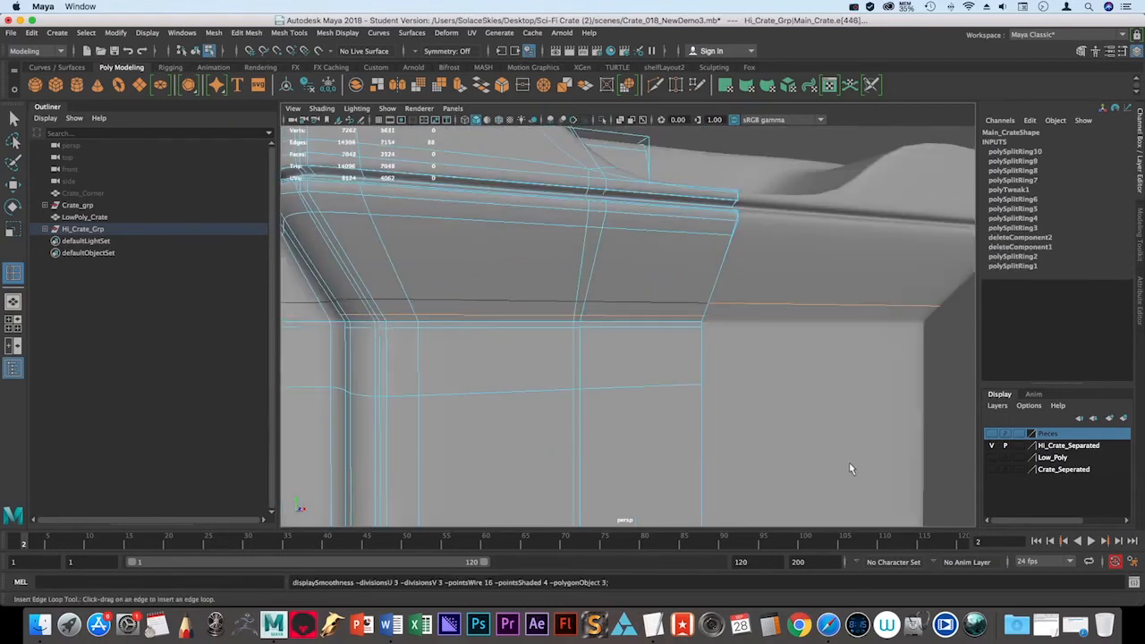
{"action": "left_click_drag", "start_coordinate": [593, 355], "coordinate": [488, 424], "text": "alt"}
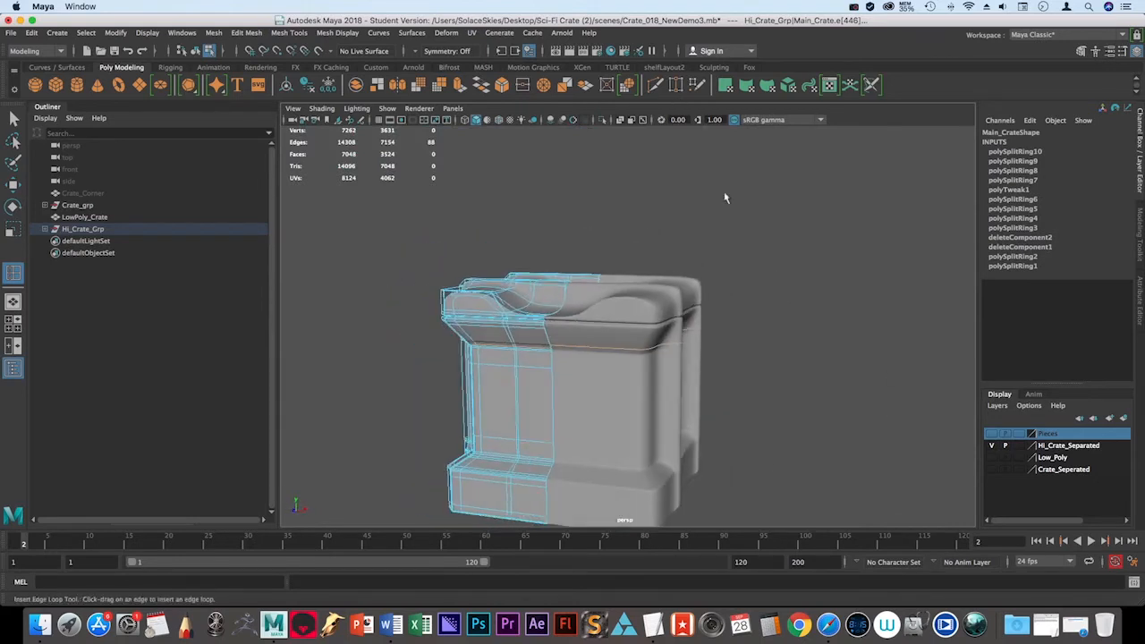
{"action": "mouse_move", "coordinate": [747, 414]}
{"action": "left_mouse_down", "text": "alt"}
{"action": "mouse_move", "coordinate": [646, 399]}
{"action": "mouse_move", "coordinate": [772, 409]}
{"action": "mouse_move", "coordinate": [760, 410]}
{"action": "left_mouse_up", "text": "alt"}
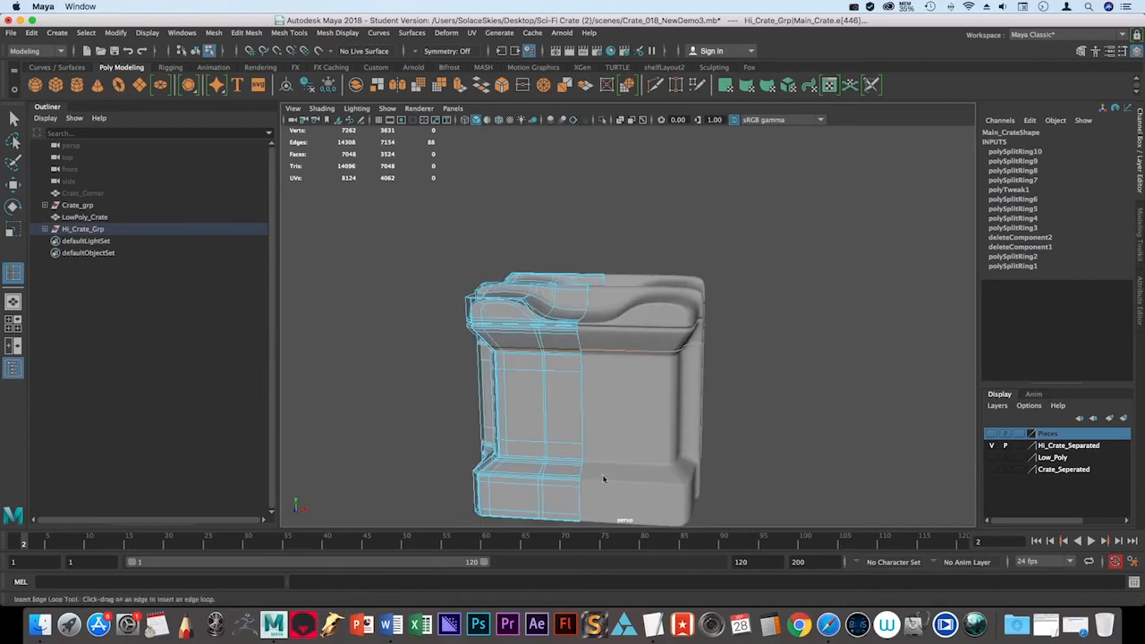
{"action": "middle_click_drag", "start_coordinate": [603, 479], "coordinate": [610, 388], "text": "alt"}
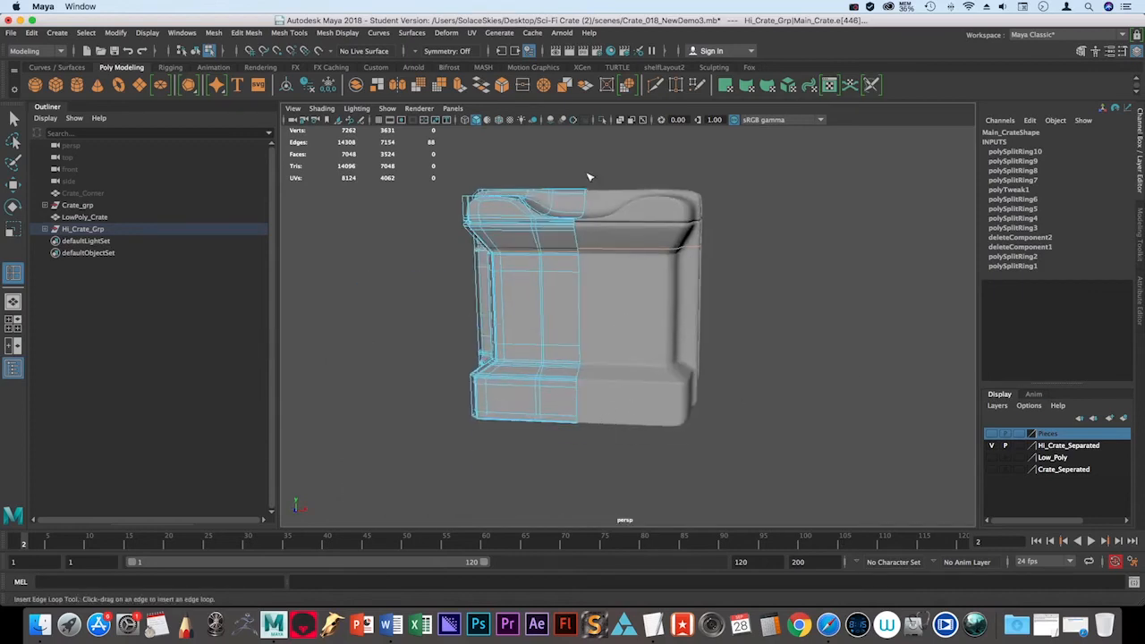
{"action": "left_click_drag", "start_coordinate": [407, 272], "coordinate": [515, 288], "text": "alt"}
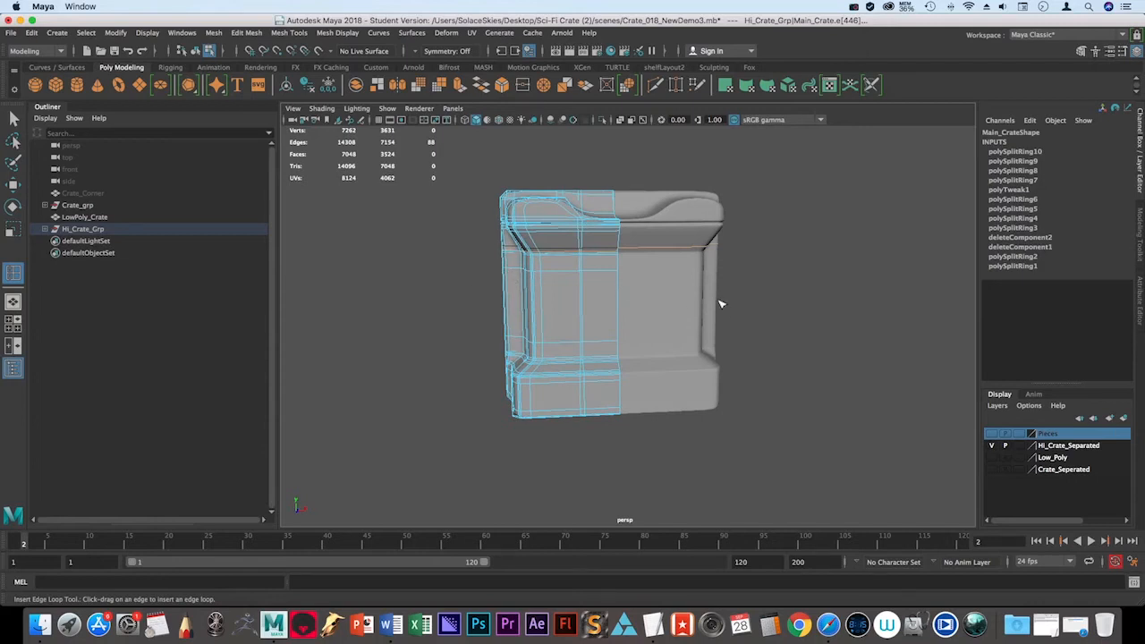
Insert edge loops on both sides of the overhang band's lower edge and one near the band's upper edge in the unsmoothed view.
{"action": "key", "text": "1"}
{"action": "left_click_drag", "start_coordinate": [646, 268], "coordinate": [617, 266], "text": "alt"}
{"action": "right_click_drag", "start_coordinate": [617, 265], "coordinate": [611, 337], "text": "alt"}
{"action": "middle_click_drag", "start_coordinate": [574, 228], "coordinate": [582, 450], "text": "alt"}
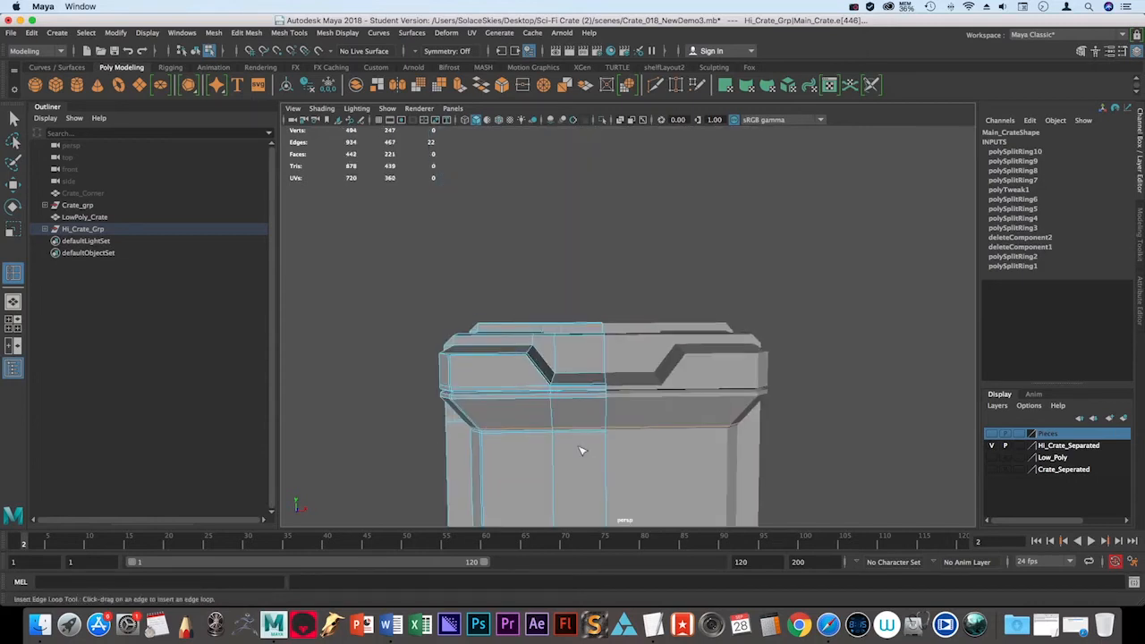
{"action": "left_click_drag", "start_coordinate": [581, 450], "coordinate": [555, 399], "text": "alt"}
{"action": "right_click_drag", "start_coordinate": [555, 398], "coordinate": [621, 475], "text": "alt"}
{"action": "left_click_drag", "start_coordinate": [573, 452], "coordinate": [626, 439], "text": "alt"}
{"action": "right_click_drag", "start_coordinate": [531, 407], "coordinate": [602, 392], "text": "alt"}
{"action": "left_click", "coordinate": [608, 389]}
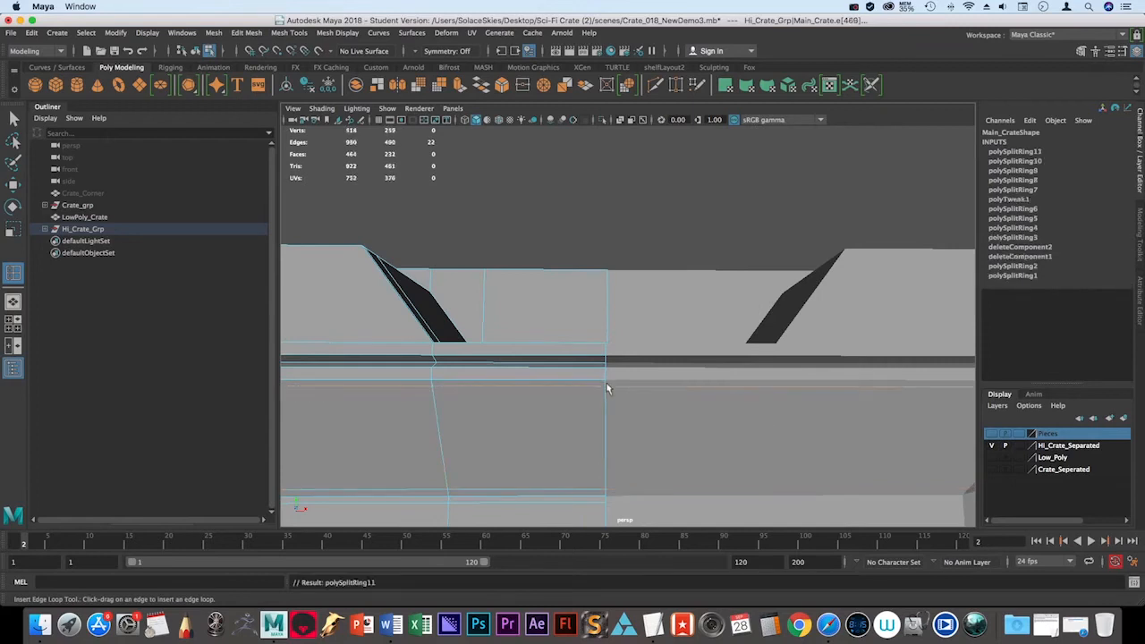
{"action": "left_click", "coordinate": [606, 379]}
{"action": "right_click_drag", "start_coordinate": [575, 361], "coordinate": [587, 428], "text": "alt"}
{"action": "left_click", "coordinate": [588, 420]}
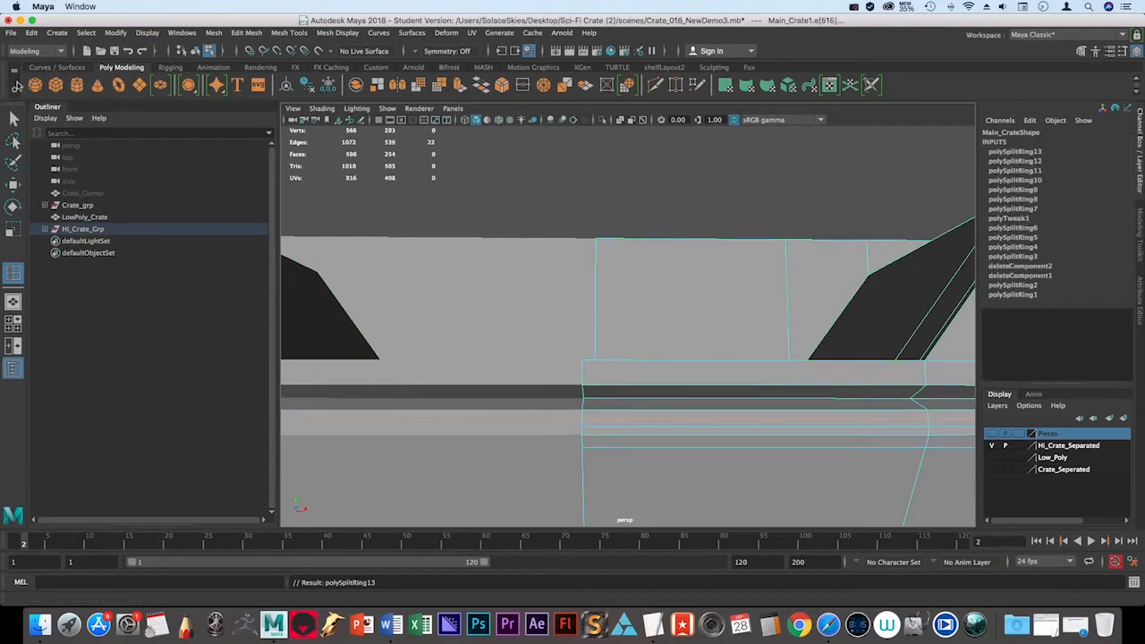
Switch from edge to object selection and reselect the original quarter of the crate body.
{"action": "left_click", "coordinate": [14, 119]}
{"action": "double_click", "coordinate": [580, 454]}
{"action": "left_click_drag", "start_coordinate": [463, 328], "coordinate": [564, 370], "text": "alt"}
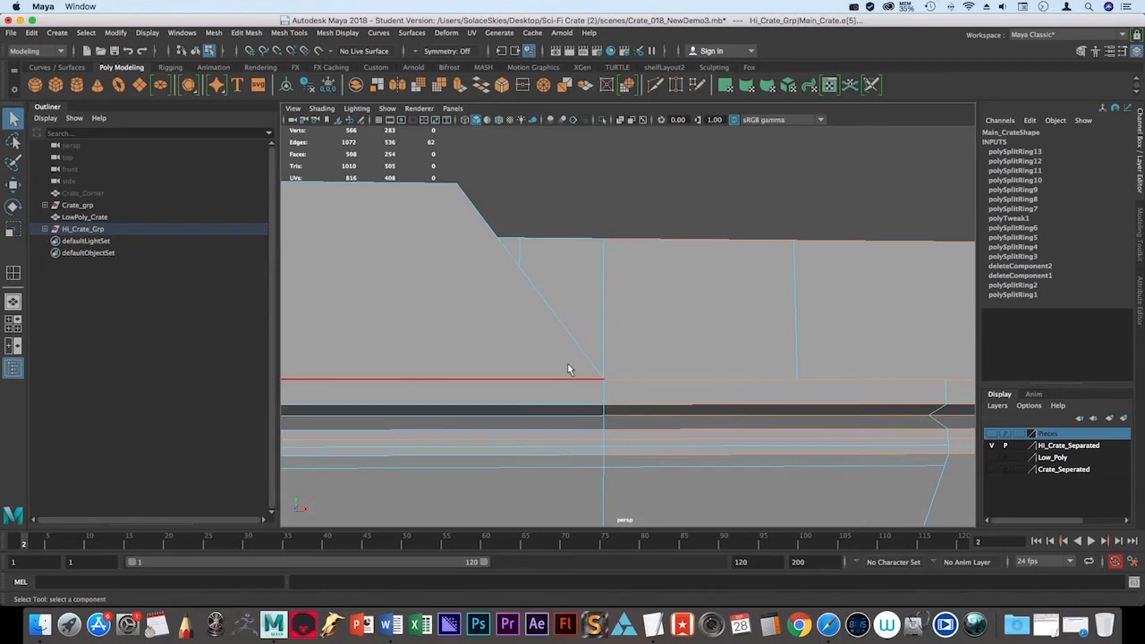
{"action": "key", "text": "F8"}
{"action": "mouse_move", "coordinate": [746, 289]}
{"action": "right_mouse_down"}
{"action": "mouse_move", "coordinate": [613, 322]}
{"action": "mouse_move", "coordinate": [746, 289]}
{"action": "right_mouse_up"}
{"action": "mouse_move", "coordinate": [746, 289]}
{"action": "right_mouse_down", "text": "alt"}
{"action": "mouse_move", "coordinate": [739, 305]}
{"action": "mouse_move", "coordinate": [725, 295]}
{"action": "right_mouse_up", "text": "alt"}
{"action": "left_click_drag", "start_coordinate": [724, 295], "coordinate": [684, 340], "text": "alt"}
{"action": "middle_click_drag", "start_coordinate": [684, 322], "coordinate": [670, 217], "text": "alt"}
{"action": "right_click_drag", "start_coordinate": [670, 217], "coordinate": [707, 224], "text": "alt"}
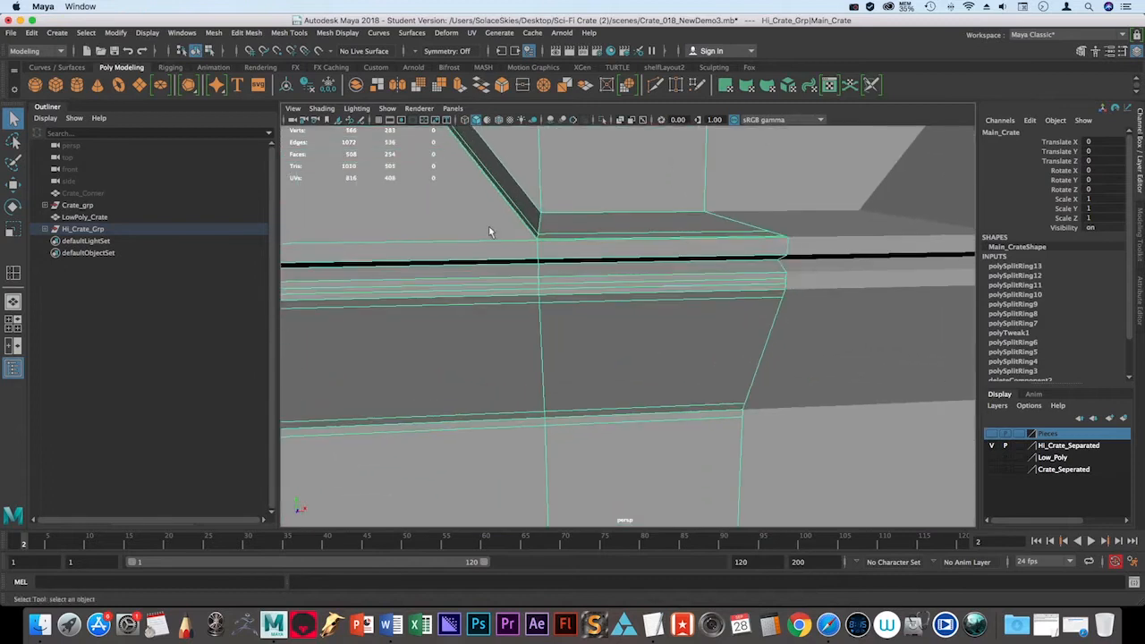
Insert supporting edge loops on the lower and upper faces of the narrow groove beneath the lid.
{"action": "left_click", "coordinate": [13, 273]}
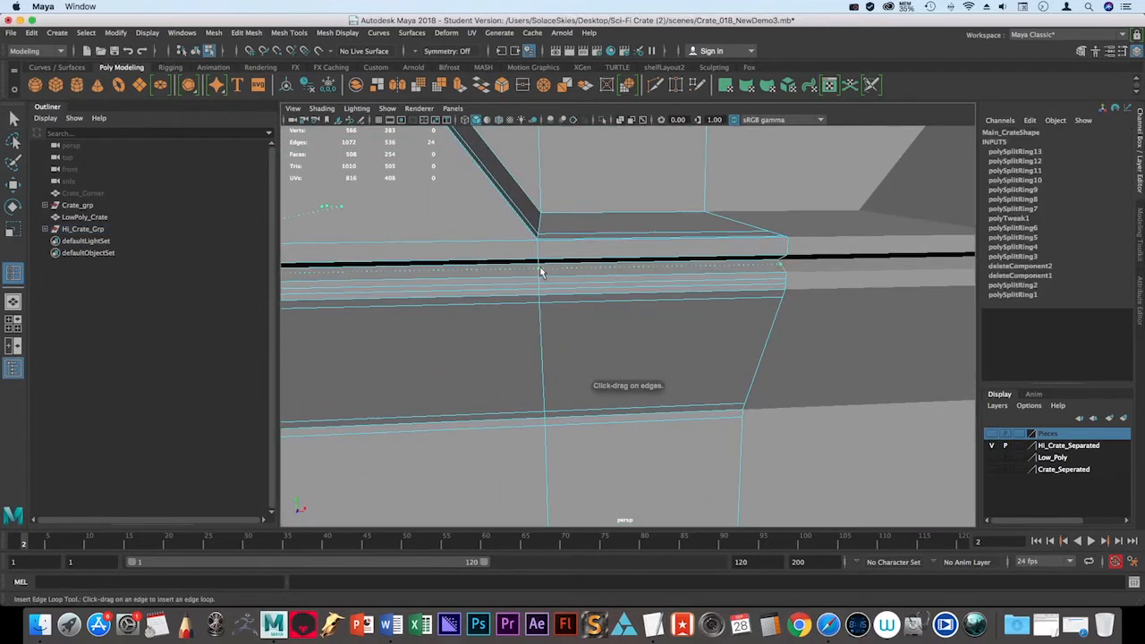
{"action": "left_click_drag", "start_coordinate": [540, 268], "coordinate": [539, 269]}
{"action": "left_click_drag", "start_coordinate": [601, 329], "coordinate": [634, 270], "text": "alt"}
{"action": "middle_click_drag", "start_coordinate": [634, 332], "coordinate": [662, 492], "text": "alt"}
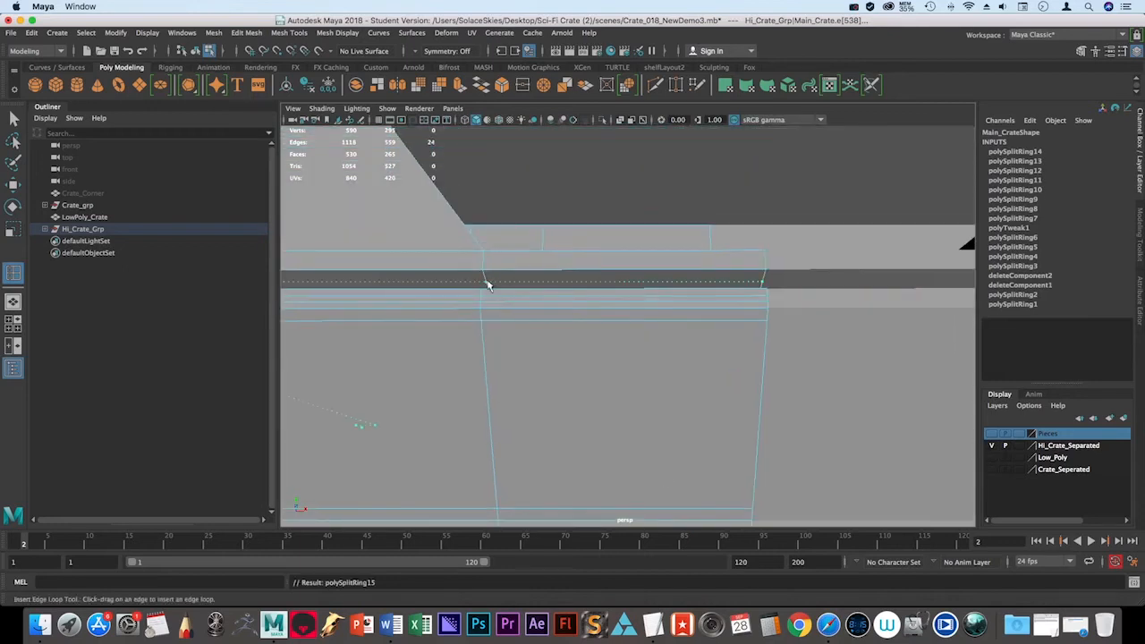
{"action": "left_click", "coordinate": [486, 282]}
Insert two edge loops on the lid's face, one above the groove and one just below the recess, and check them smoothed.
{"action": "left_click_drag", "start_coordinate": [499, 246], "coordinate": [495, 296], "text": "alt"}
{"action": "middle_click_drag", "start_coordinate": [400, 483], "coordinate": [391, 389], "text": "alt"}
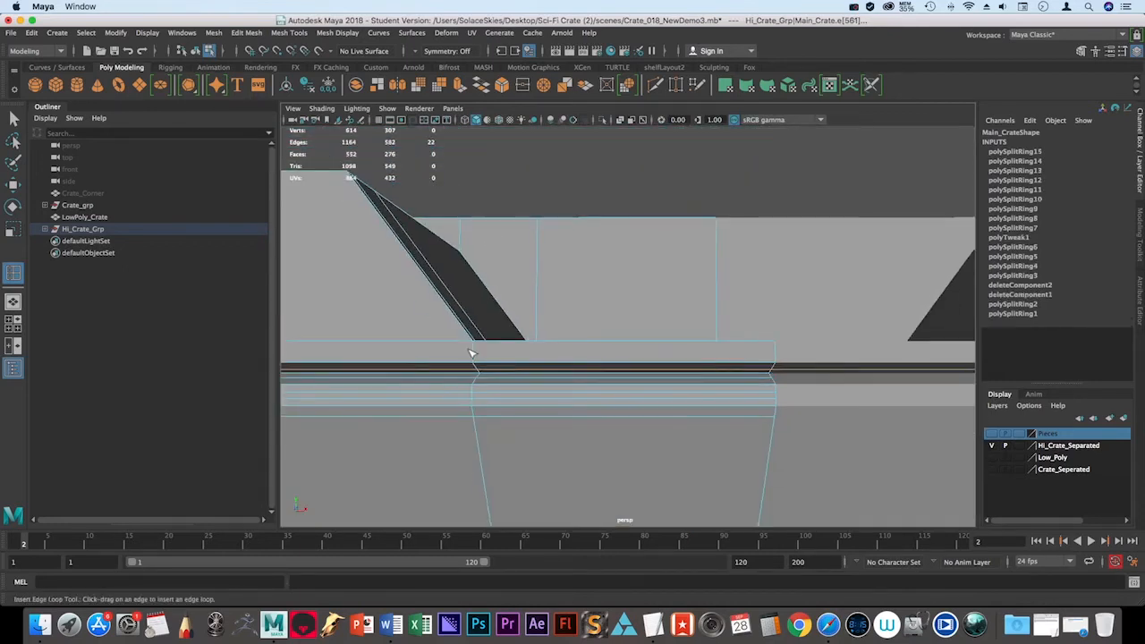
{"action": "left_click_drag", "start_coordinate": [471, 354], "coordinate": [475, 357]}
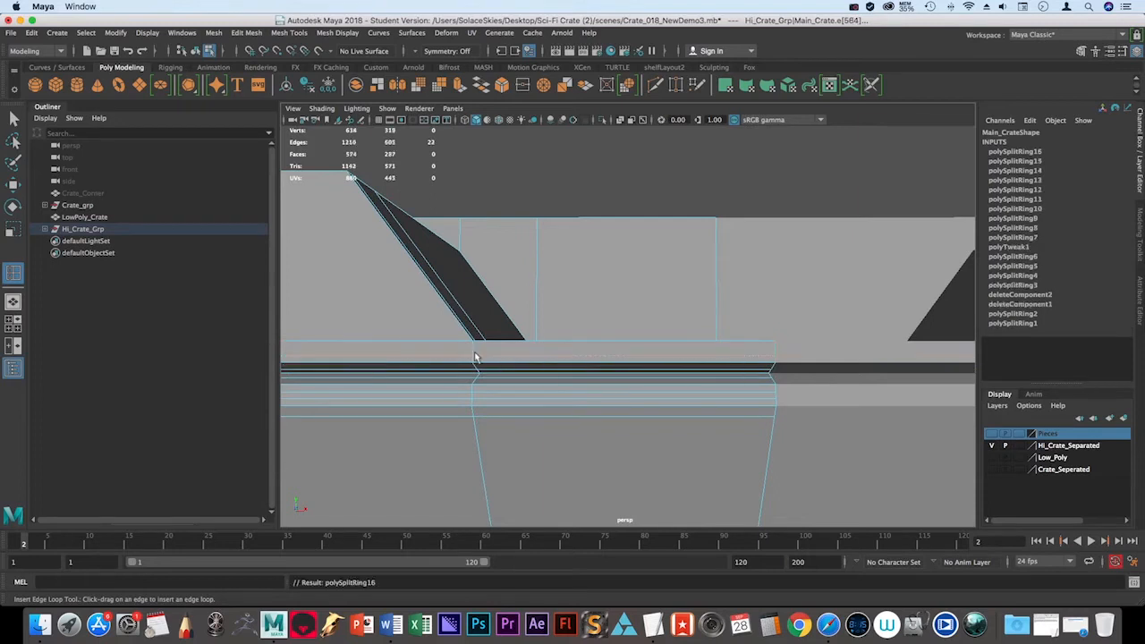
{"action": "left_click", "coordinate": [474, 350]}
{"action": "key", "text": "3"}
{"action": "left_click_drag", "start_coordinate": [618, 409], "coordinate": [598, 369], "text": "alt"}
{"action": "left_click", "coordinate": [760, 210]}
{"action": "mouse_move", "coordinate": [871, 297]}
{"action": "left_mouse_down", "text": "alt"}
{"action": "mouse_move", "coordinate": [908, 303]}
{"action": "mouse_move", "coordinate": [767, 296]}
{"action": "mouse_move", "coordinate": [872, 304]}
{"action": "left_mouse_up", "text": "alt"}
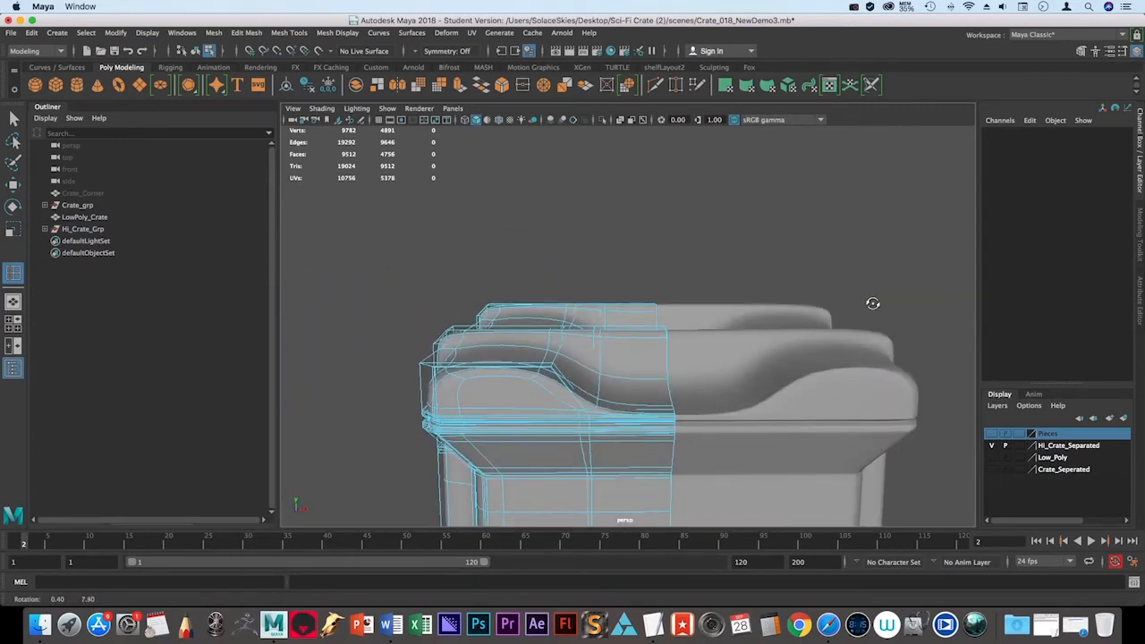
Examine the lid's raised corner block and recess from several angles, unsmoothed and smoothed.
{"action": "key", "text": "1"}
{"action": "left_click", "coordinate": [663, 257]}
{"action": "left_click_drag", "start_coordinate": [647, 253], "coordinate": [399, 260], "text": "alt"}
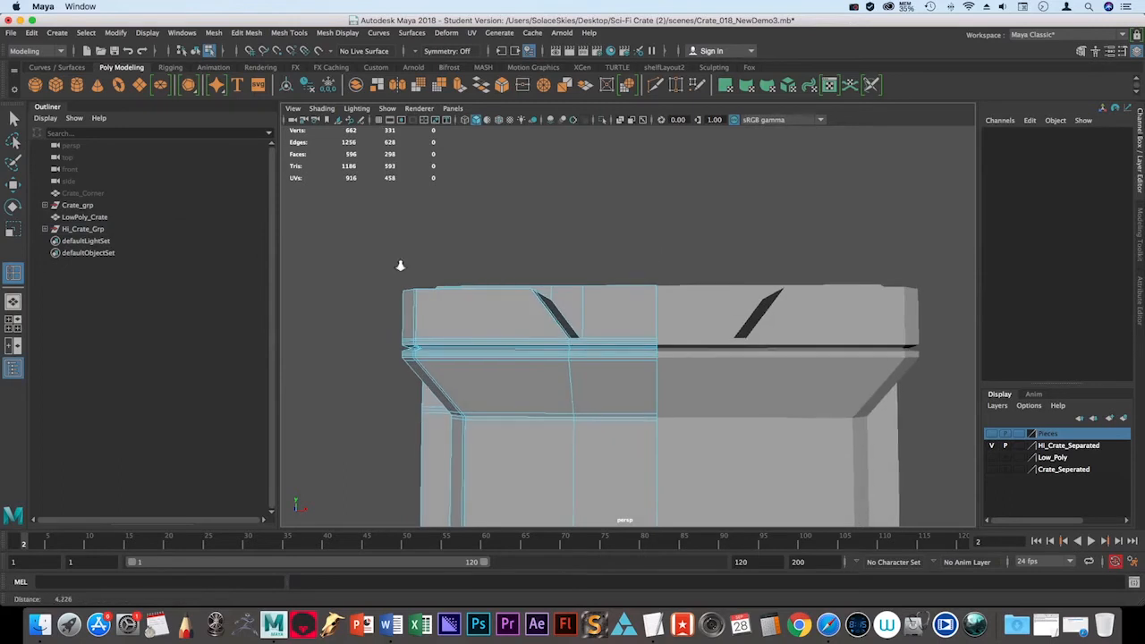
{"action": "scroll", "coordinate": [467, 314], "scroll_direction": "up", "scroll_amount": 5}
{"action": "left_click_drag", "start_coordinate": [468, 313], "coordinate": [445, 322], "text": "alt"}
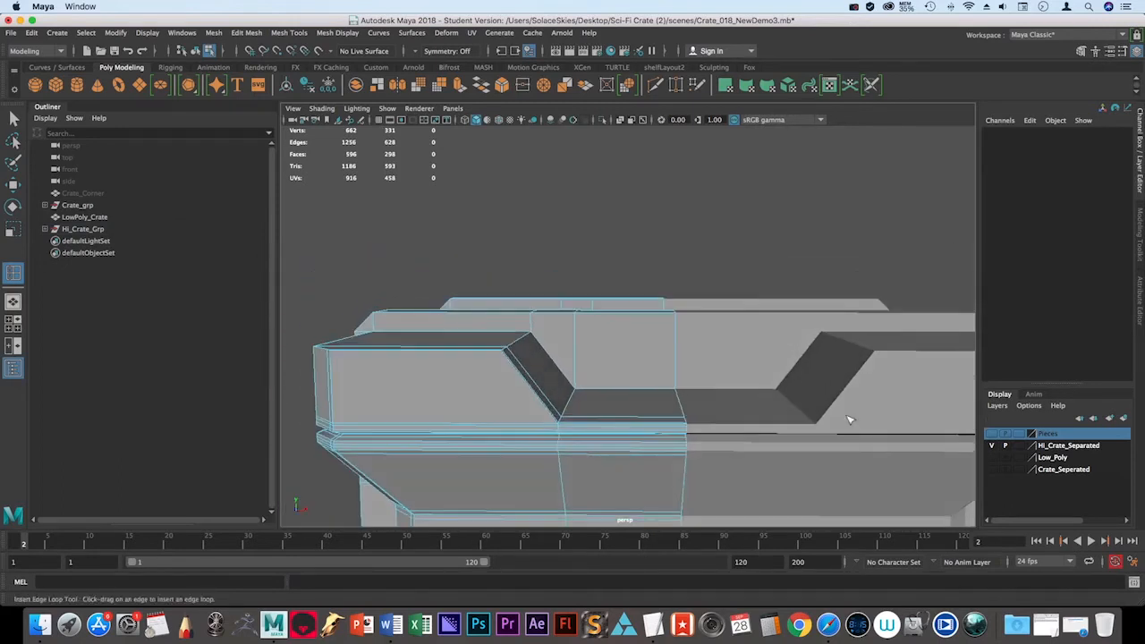
{"action": "right_click_drag", "start_coordinate": [850, 420], "coordinate": [537, 385], "text": "shift"}
{"action": "left_click_drag", "start_coordinate": [320, 356], "coordinate": [407, 209], "text": "alt"}
{"action": "key", "text": "super+z"}
{"action": "key", "text": "3"}
{"action": "key", "text": "1"}
{"action": "mouse_move", "coordinate": [504, 335]}
{"action": "left_mouse_down", "text": "alt"}
{"action": "mouse_move", "coordinate": [504, 324]}
{"action": "mouse_move", "coordinate": [524, 330]}
{"action": "left_mouse_up", "text": "alt"}
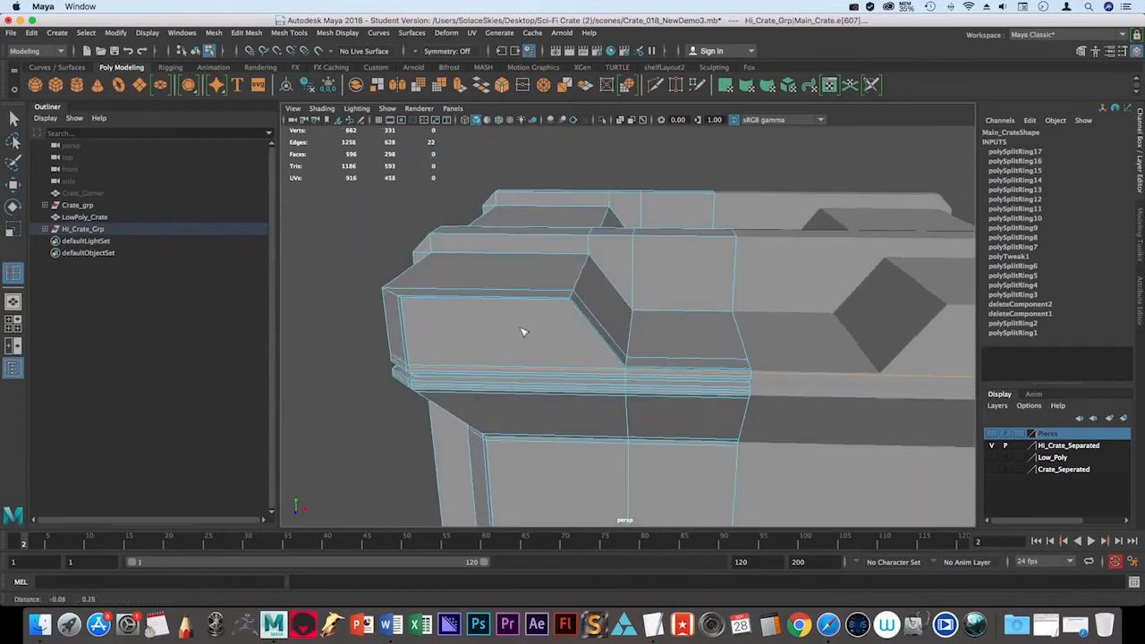
Insert a supporting edge loop on the raised corner block's front face just below its top edge, and check it smoothed.
{"action": "right_click_drag", "start_coordinate": [524, 330], "coordinate": [569, 373], "text": "alt"}
{"action": "left_click_drag", "start_coordinate": [569, 372], "coordinate": [617, 368], "text": "alt"}
{"action": "middle_click_drag", "start_coordinate": [617, 369], "coordinate": [679, 378], "text": "alt"}
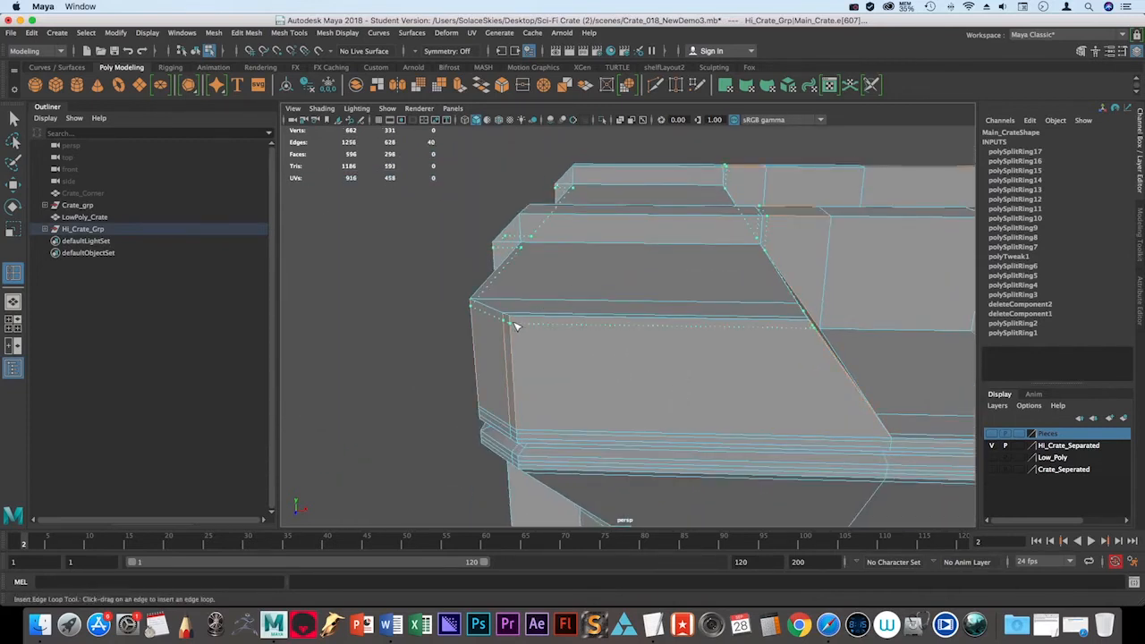
{"action": "left_click_drag", "start_coordinate": [516, 327], "coordinate": [376, 322]}
{"action": "right_click_drag", "start_coordinate": [778, 324], "coordinate": [715, 319], "text": "alt"}
{"action": "middle_click_drag", "start_coordinate": [613, 295], "coordinate": [697, 292], "text": "alt"}
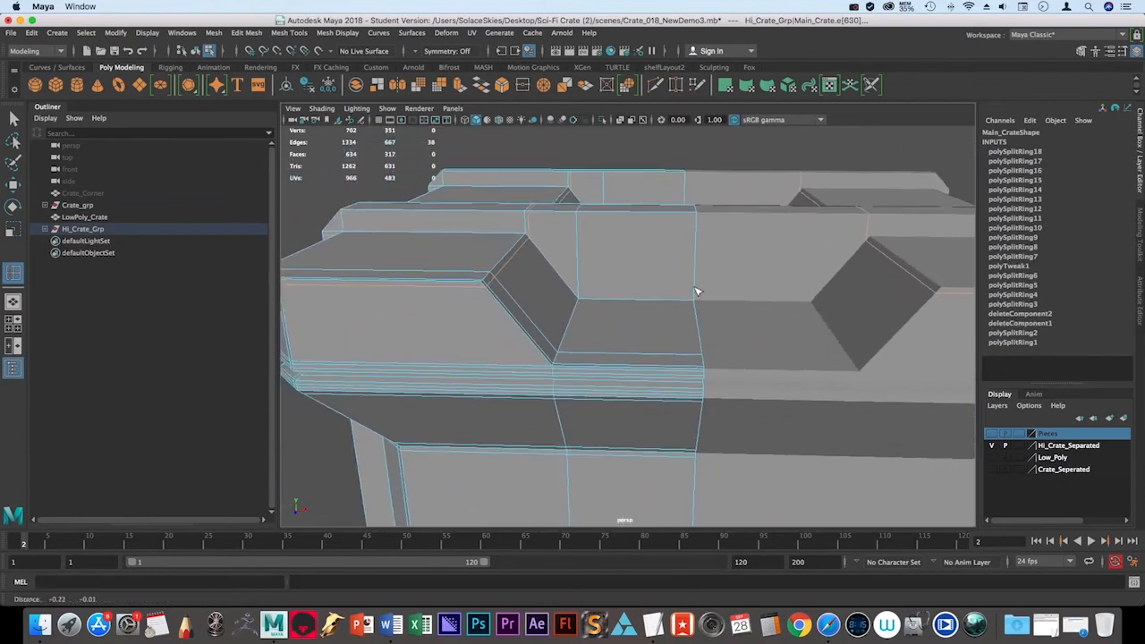
{"action": "key", "text": "3"}
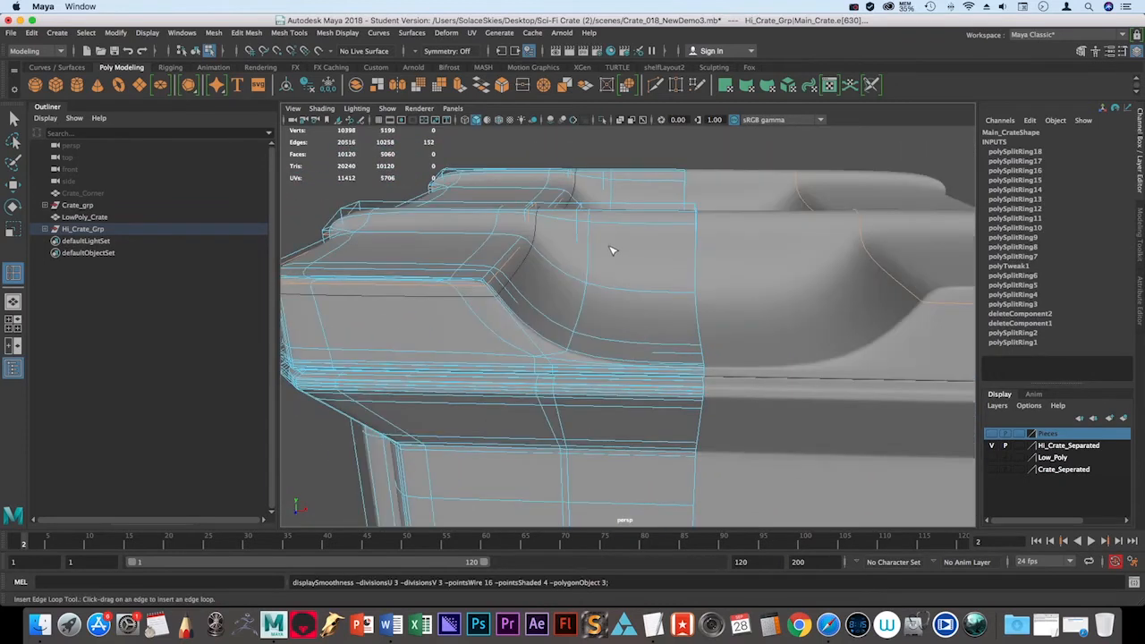
{"action": "middle_click_drag", "start_coordinate": [679, 243], "coordinate": [650, 230], "text": "alt"}
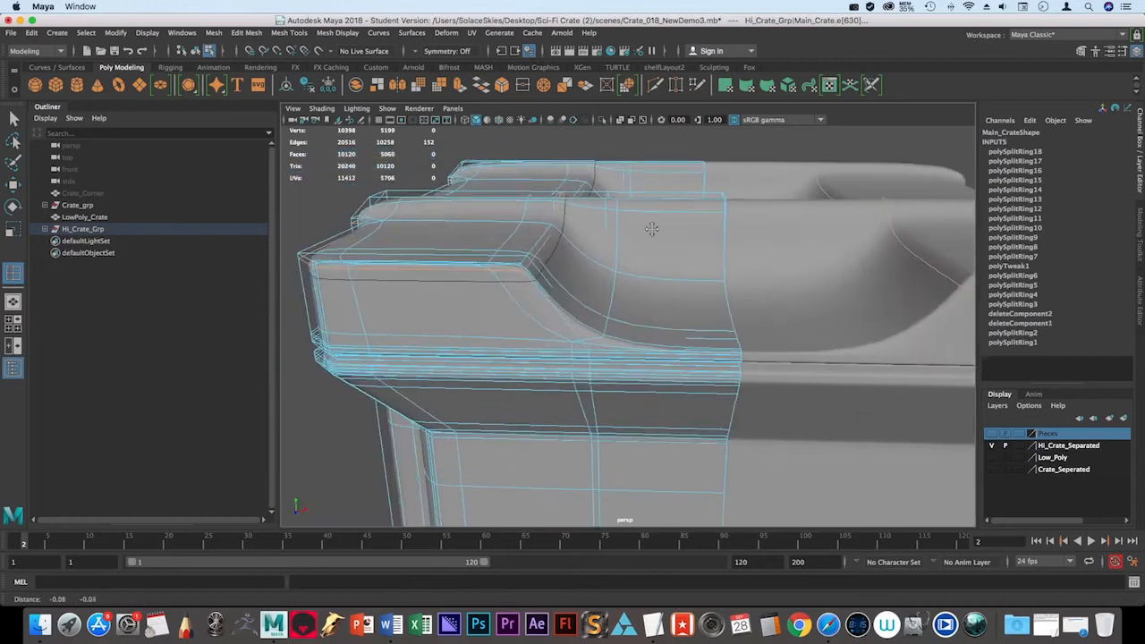
Insert edge loops on both sides of the crease where the corner block and recess meet the lid's raised ridge.
{"action": "key", "text": "1"}
{"action": "left_click_drag", "start_coordinate": [560, 248], "coordinate": [577, 267], "text": "alt"}
{"action": "right_click_drag", "start_coordinate": [577, 267], "coordinate": [634, 334], "text": "alt"}
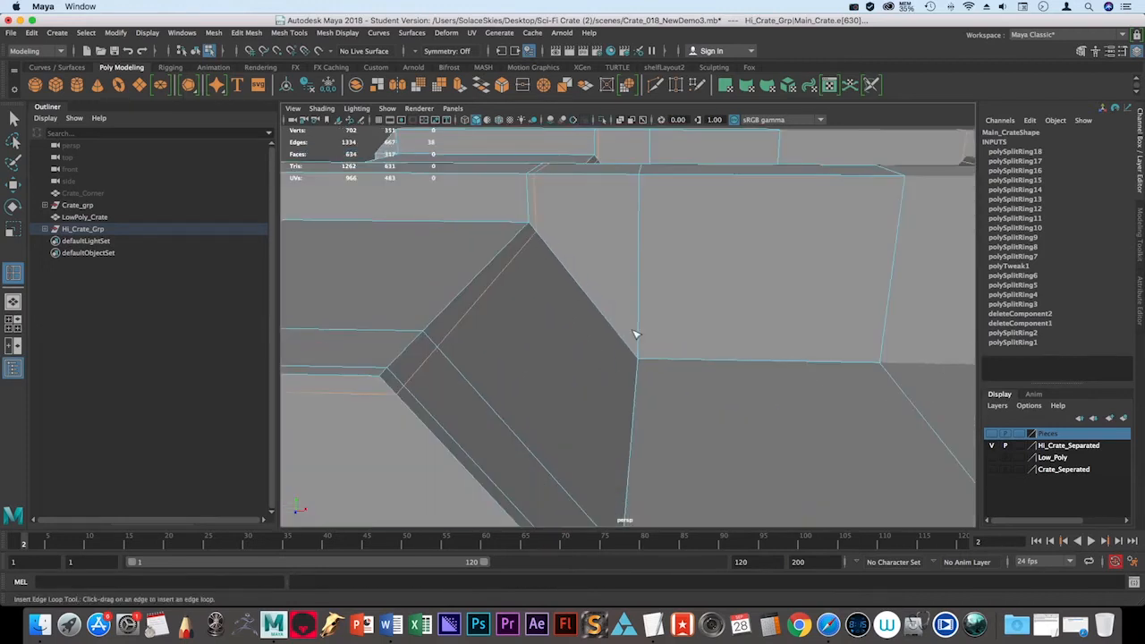
{"action": "left_click", "coordinate": [526, 229]}
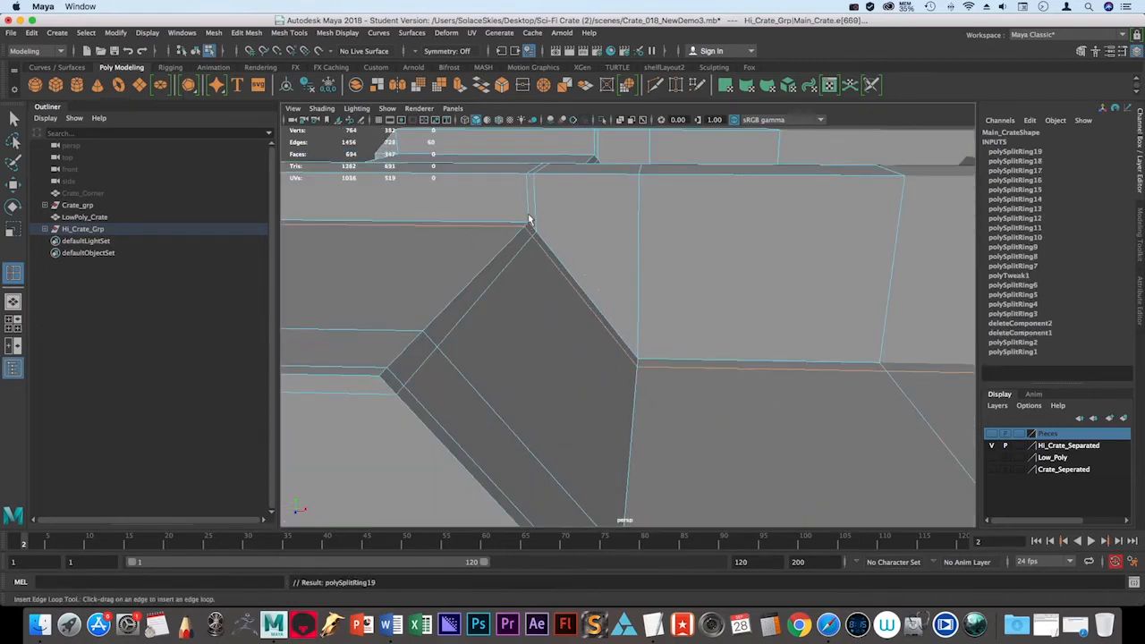
{"action": "left_click", "coordinate": [529, 219]}
{"action": "left_click_drag", "start_coordinate": [596, 210], "coordinate": [587, 235], "text": "alt"}
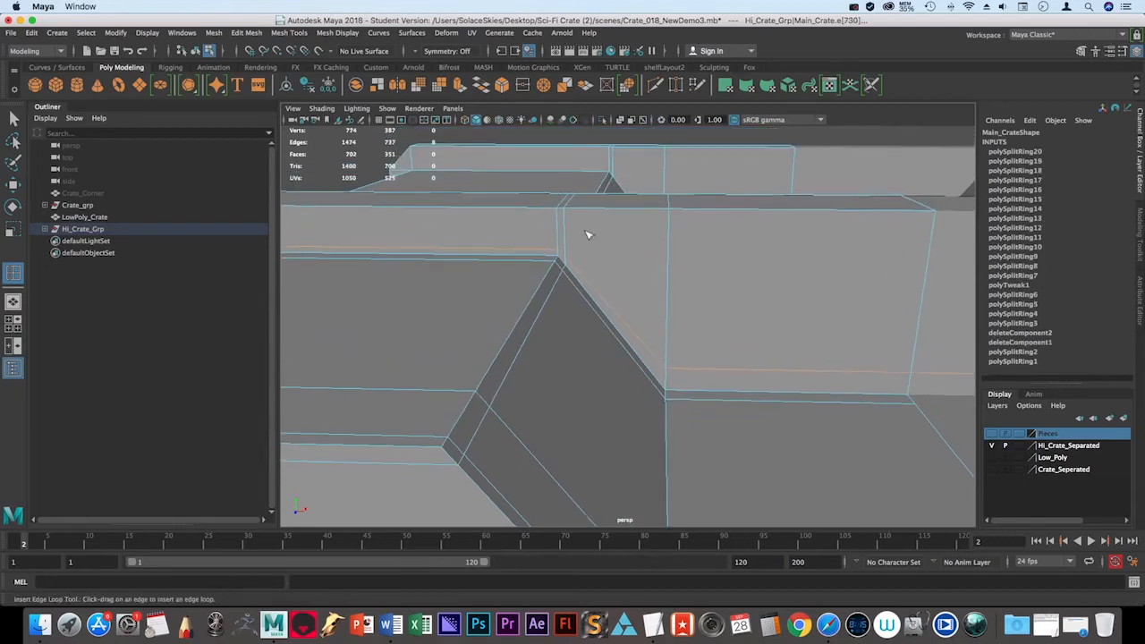
Insert edge loops along the ridge, one on its side below the top edge and one near each border of its top face.
{"action": "left_click_drag", "start_coordinate": [560, 216], "coordinate": [603, 158]}
{"action": "right_click_drag", "start_coordinate": [603, 159], "coordinate": [598, 245], "text": "alt"}
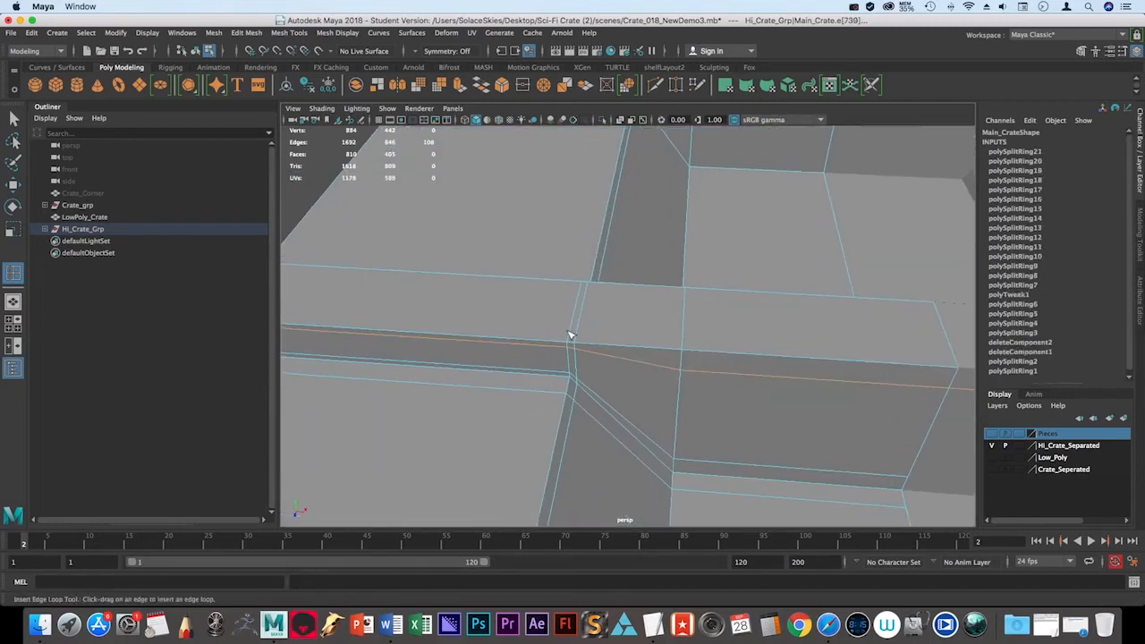
{"action": "left_click", "coordinate": [570, 338]}
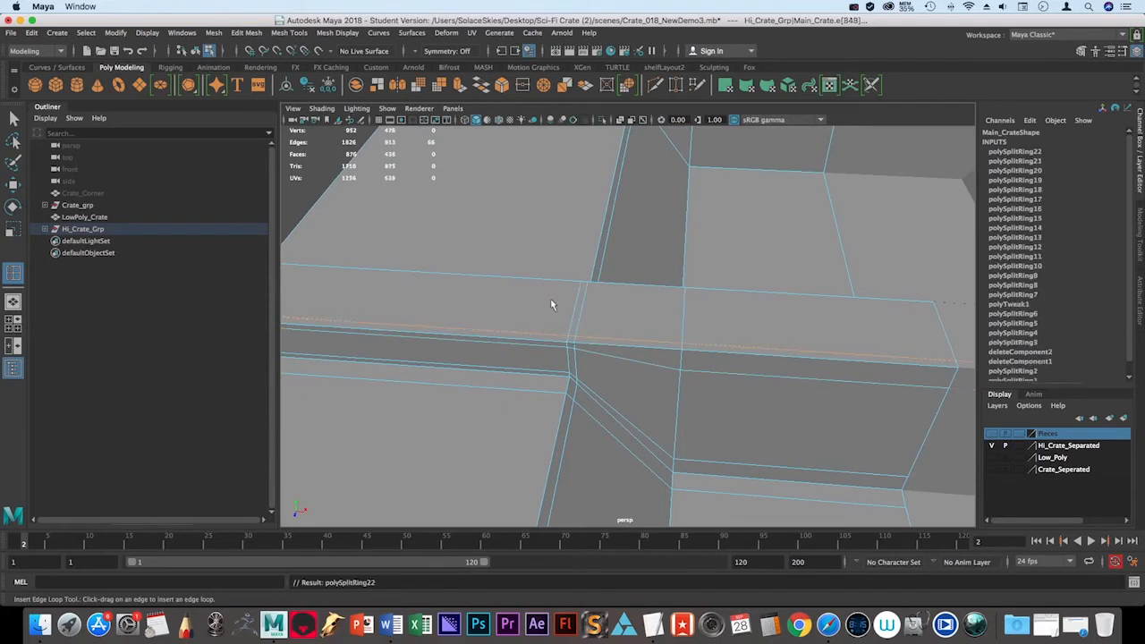
{"action": "left_click", "coordinate": [582, 291]}
{"action": "left_click_drag", "start_coordinate": [581, 290], "coordinate": [471, 329], "text": "alt"}
Insert an additional edge loop directly below the ridge's top edge and inspect the lid smoothed and unsmoothed.
{"action": "left_click", "coordinate": [525, 413]}
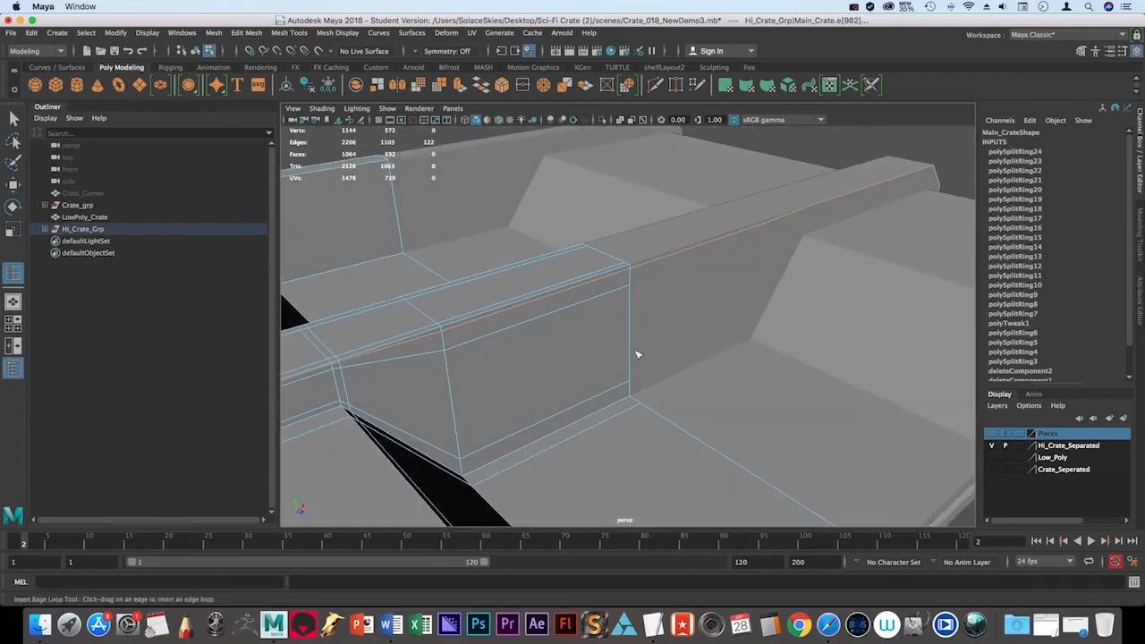
{"action": "key", "text": "3"}
{"action": "left_click", "coordinate": [968, 160]}
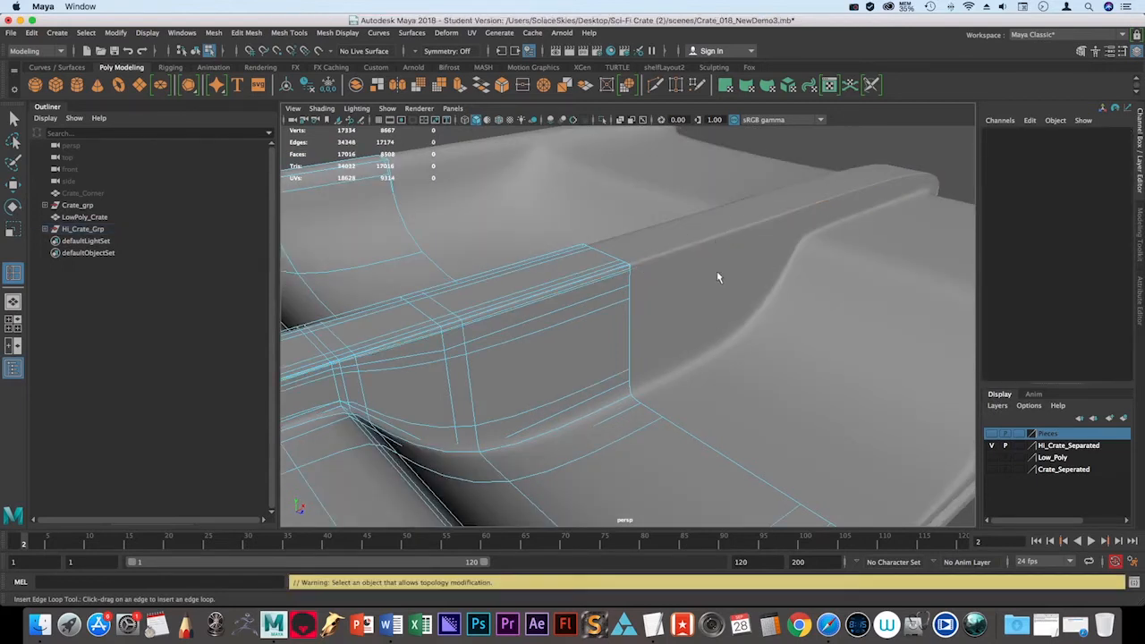
{"action": "left_click_drag", "start_coordinate": [877, 217], "coordinate": [667, 218], "text": "alt"}
{"action": "mouse_move", "coordinate": [667, 217]}
{"action": "right_mouse_down", "text": "alt"}
{"action": "mouse_move", "coordinate": [500, 187]}
{"action": "mouse_move", "coordinate": [651, 228]}
{"action": "right_mouse_up", "text": "alt"}
{"action": "left_click_drag", "start_coordinate": [651, 228], "coordinate": [585, 207], "text": "alt"}
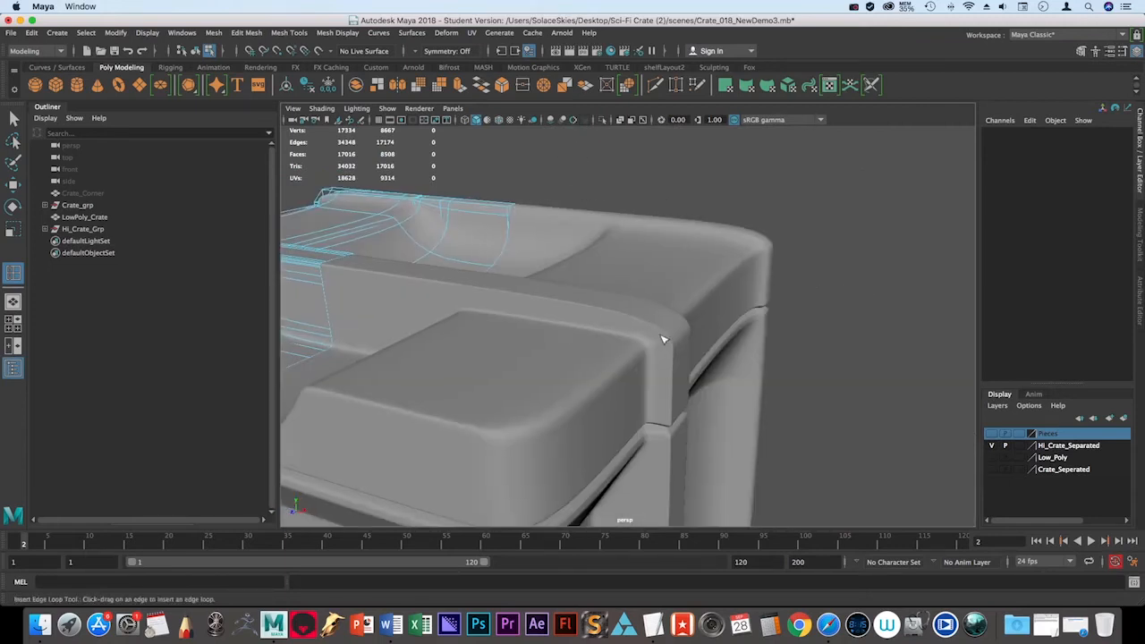
{"action": "middle_click_drag", "start_coordinate": [663, 339], "coordinate": [921, 391], "text": "alt"}
{"action": "left_click", "coordinate": [442, 298]}
{"action": "key", "text": "1"}
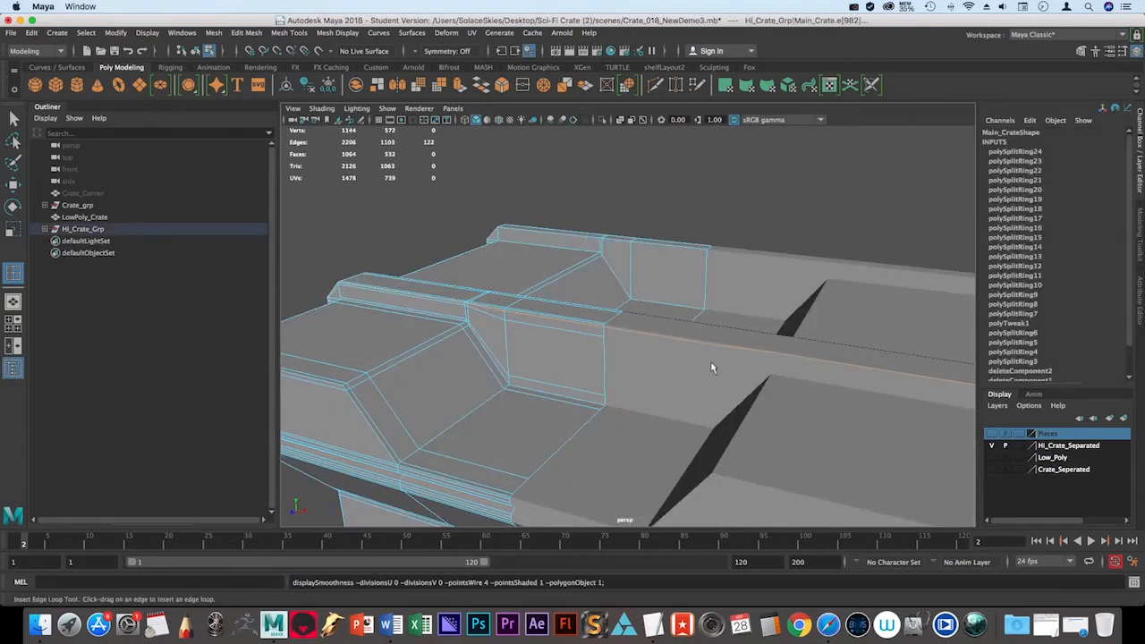
Inspect the edge loops near the ridge's top edge up close and undo the last inserted one.
{"action": "right_click_drag", "start_coordinate": [712, 368], "coordinate": [581, 331], "text": "alt"}
{"action": "left_click_drag", "start_coordinate": [581, 331], "coordinate": [450, 292], "text": "alt"}
{"action": "right_click_drag", "start_coordinate": [450, 291], "coordinate": [491, 345], "text": "alt"}
{"action": "left_click_drag", "start_coordinate": [492, 344], "coordinate": [473, 325], "text": "alt"}
{"action": "right_click_drag", "start_coordinate": [473, 324], "coordinate": [547, 345], "text": "alt"}
{"action": "mouse_move", "coordinate": [547, 345]}
{"action": "middle_mouse_down", "text": "alt"}
{"action": "mouse_move", "coordinate": [373, 337]}
{"action": "mouse_move", "coordinate": [600, 351]}
{"action": "middle_mouse_up", "text": "alt"}
{"action": "mouse_move", "coordinate": [462, 348]}
{"action": "middle_mouse_down", "text": "alt"}
{"action": "mouse_move", "coordinate": [626, 357]}
{"action": "mouse_move", "coordinate": [360, 345]}
{"action": "mouse_move", "coordinate": [614, 342]}
{"action": "mouse_move", "coordinate": [398, 335]}
{"action": "middle_mouse_up", "text": "alt"}
{"action": "right_click_drag", "start_coordinate": [597, 353], "coordinate": [566, 367], "text": "alt"}
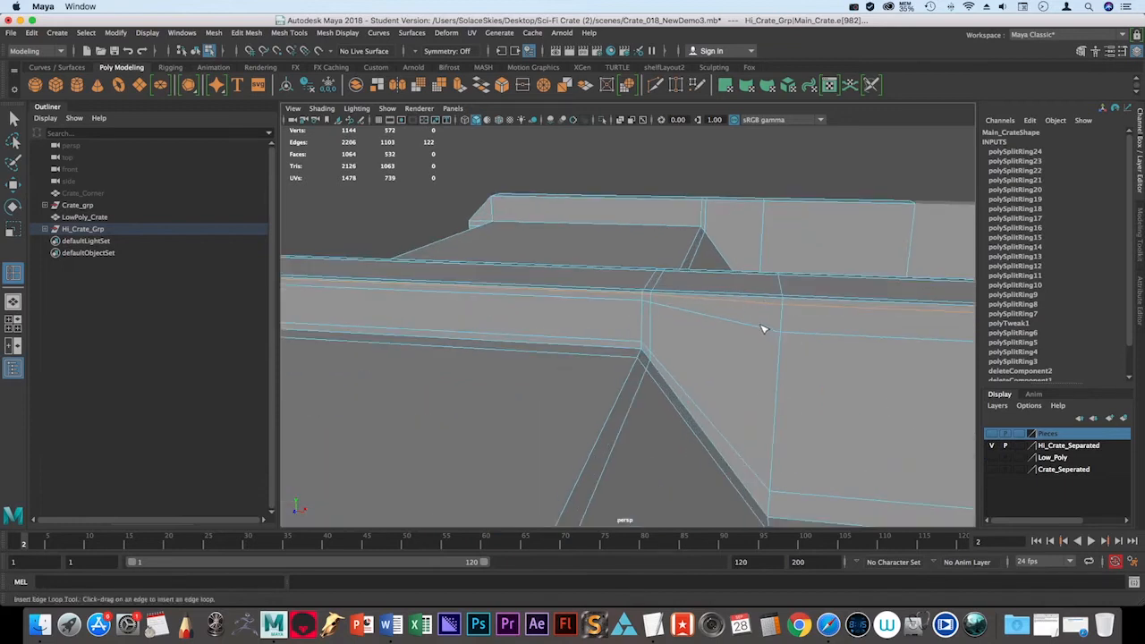
{"action": "key", "text": "ctrl+z"}
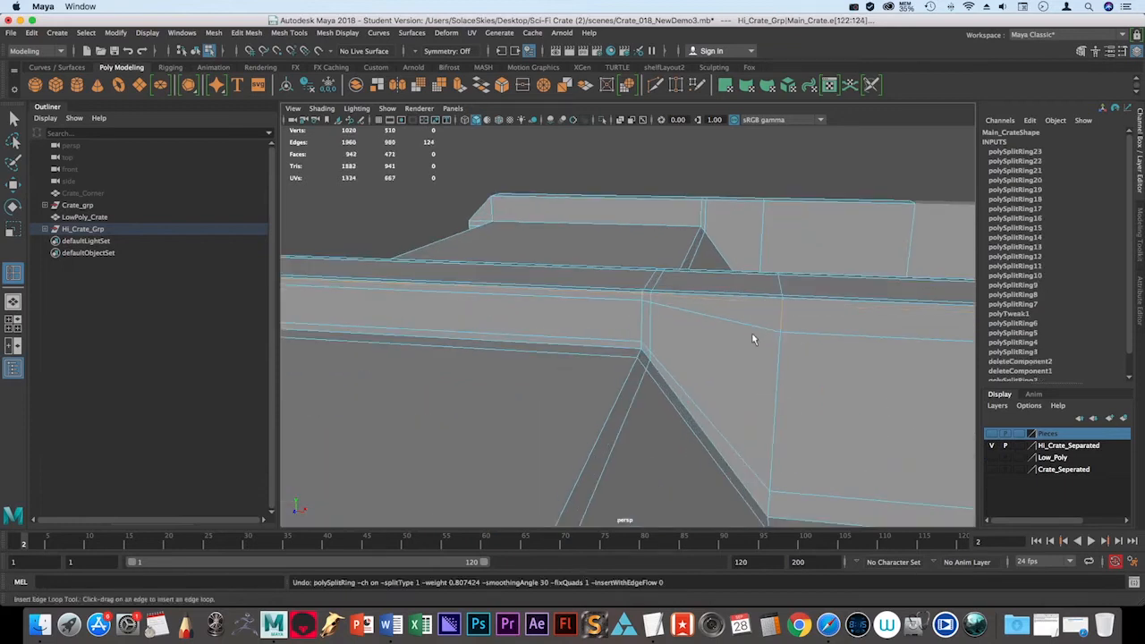
Leave the Insert Edge Loop tool and inspect the smoothed lid from outside and from the open inner side.
{"action": "left_click", "coordinate": [13, 120]}
{"action": "right_click_drag", "start_coordinate": [848, 286], "coordinate": [792, 274], "text": "alt"}
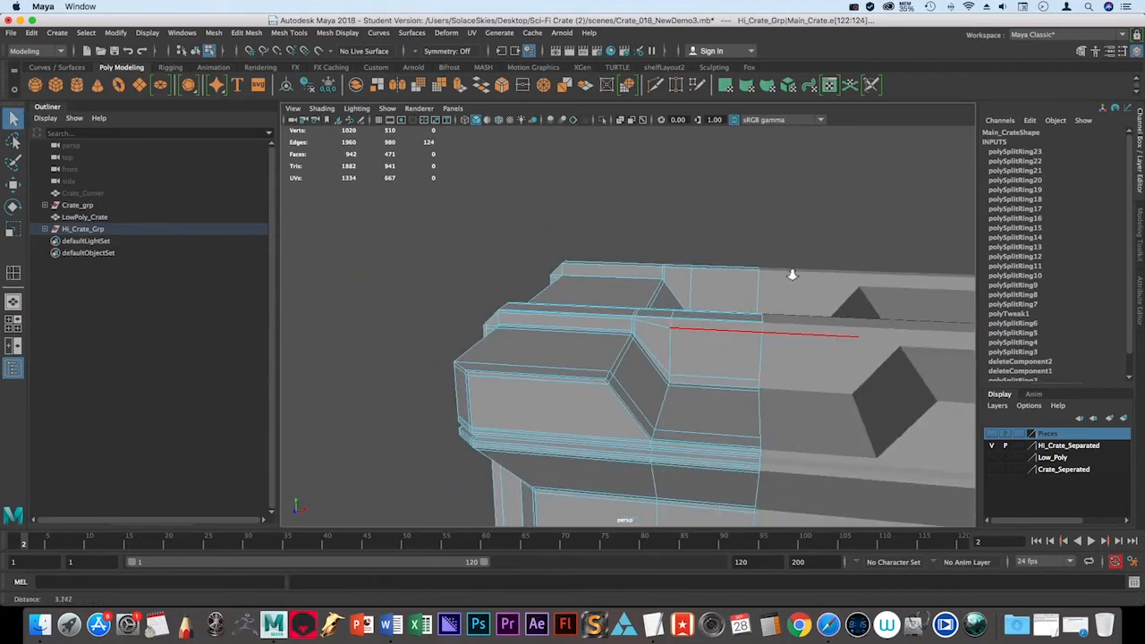
{"action": "key", "text": "3"}
{"action": "middle_click_drag", "start_coordinate": [855, 281], "coordinate": [720, 224], "text": "alt"}
{"action": "left_click_drag", "start_coordinate": [720, 224], "coordinate": [739, 327], "text": "alt"}
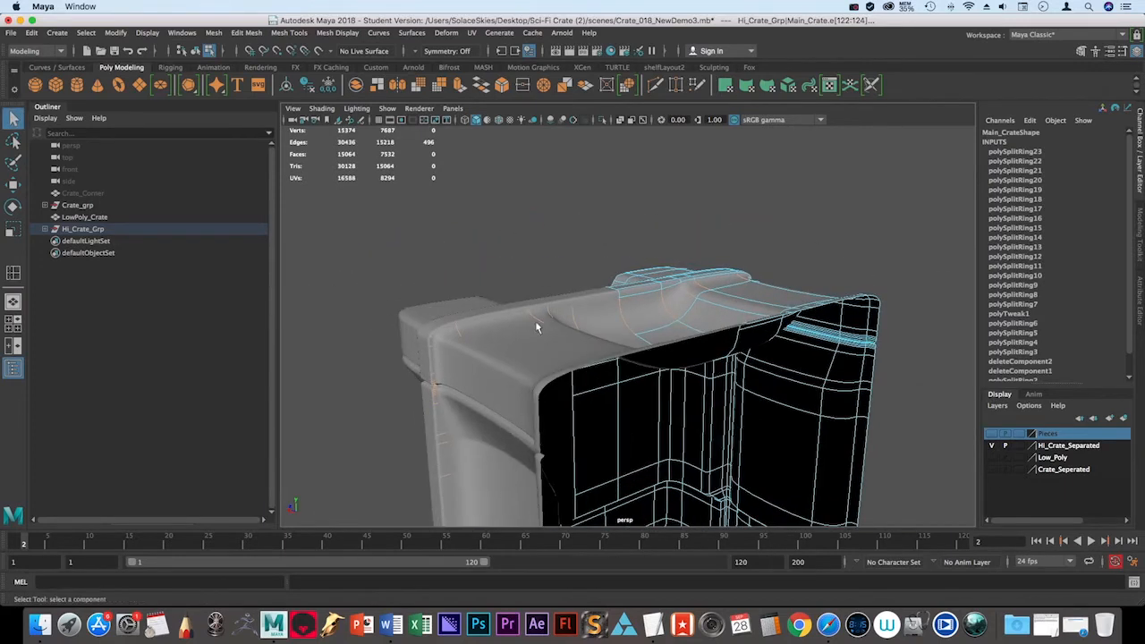
Return to the unsmoothed display and insert two supporting edge loops on the lid's ridge where it borders the recess.
{"action": "key", "text": "1"}
{"action": "left_click_drag", "start_coordinate": [409, 256], "coordinate": [660, 405], "text": "alt"}
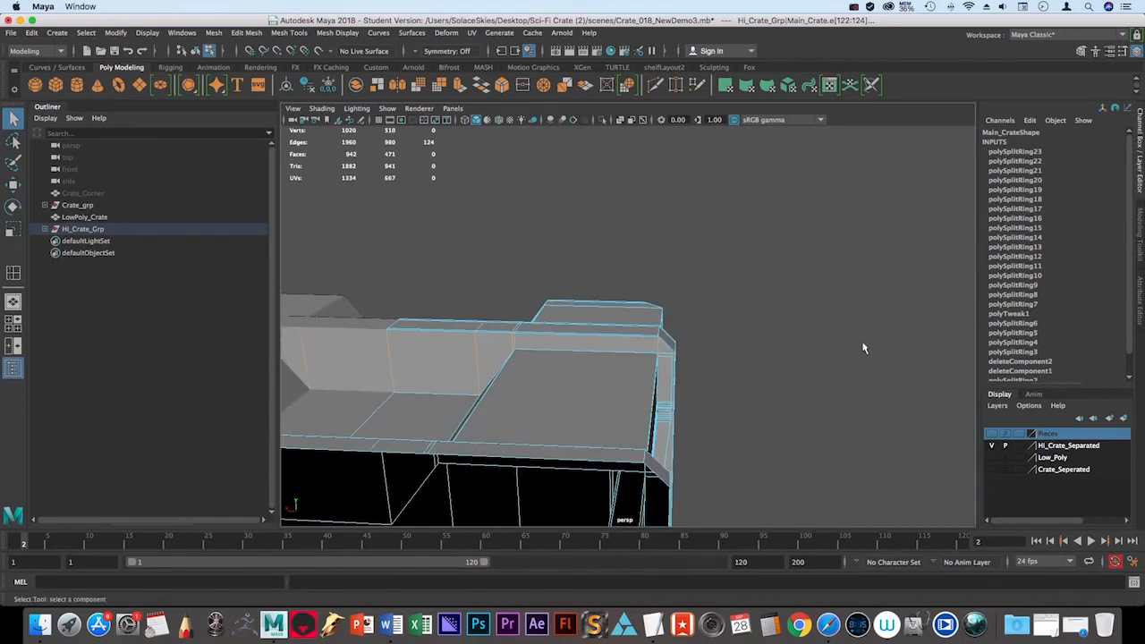
{"action": "key", "text": "F8"}
{"action": "left_click_drag", "start_coordinate": [450, 242], "coordinate": [791, 432], "text": "alt"}
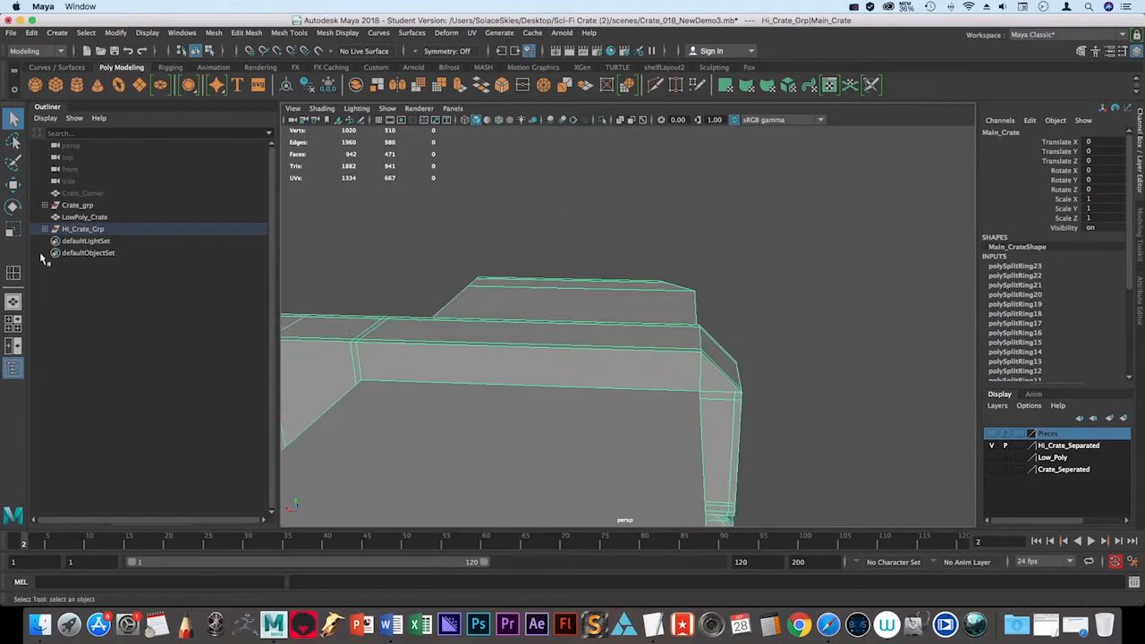
{"action": "left_click", "coordinate": [13, 273]}
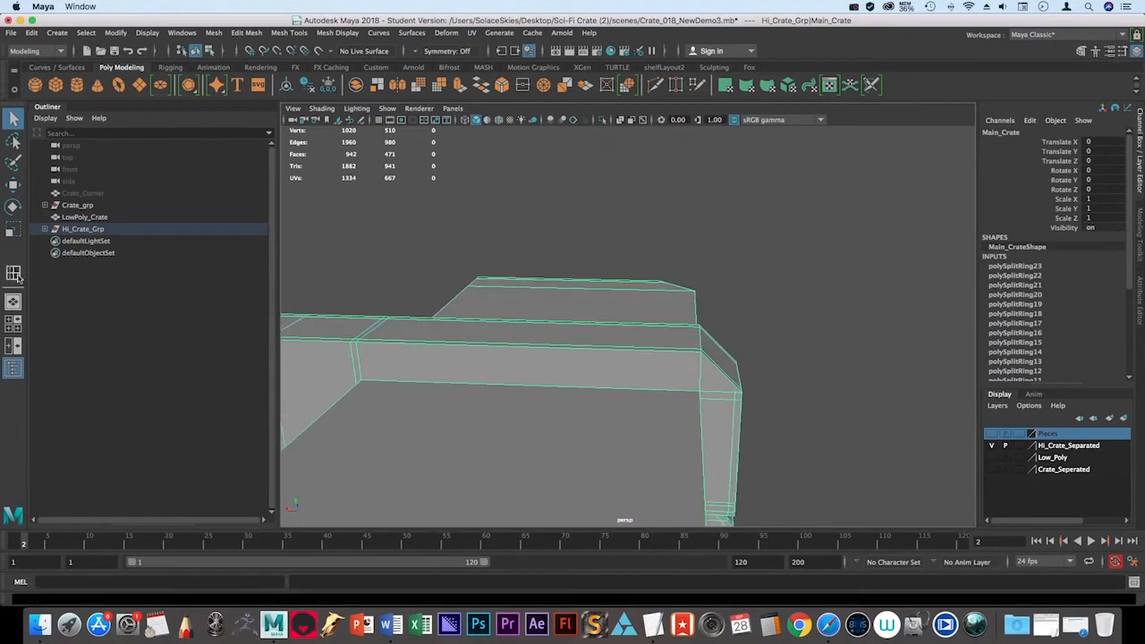
{"action": "left_click", "coordinate": [701, 367]}
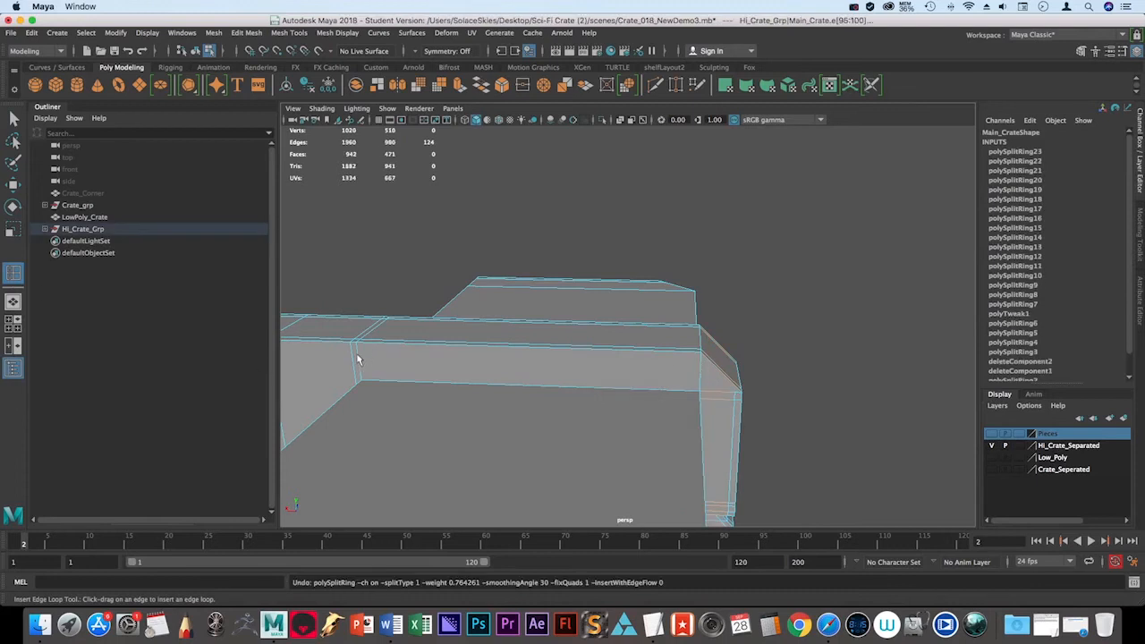
{"action": "left_click_drag", "start_coordinate": [358, 359], "coordinate": [364, 378]}
Insert edge loops across the lid panel, one close beside the middle ridge and one close beside the outer ridge.
{"action": "left_click_drag", "start_coordinate": [827, 446], "coordinate": [778, 416], "text": "alt"}
{"action": "middle_click_drag", "start_coordinate": [779, 416], "coordinate": [364, 282], "text": "alt"}
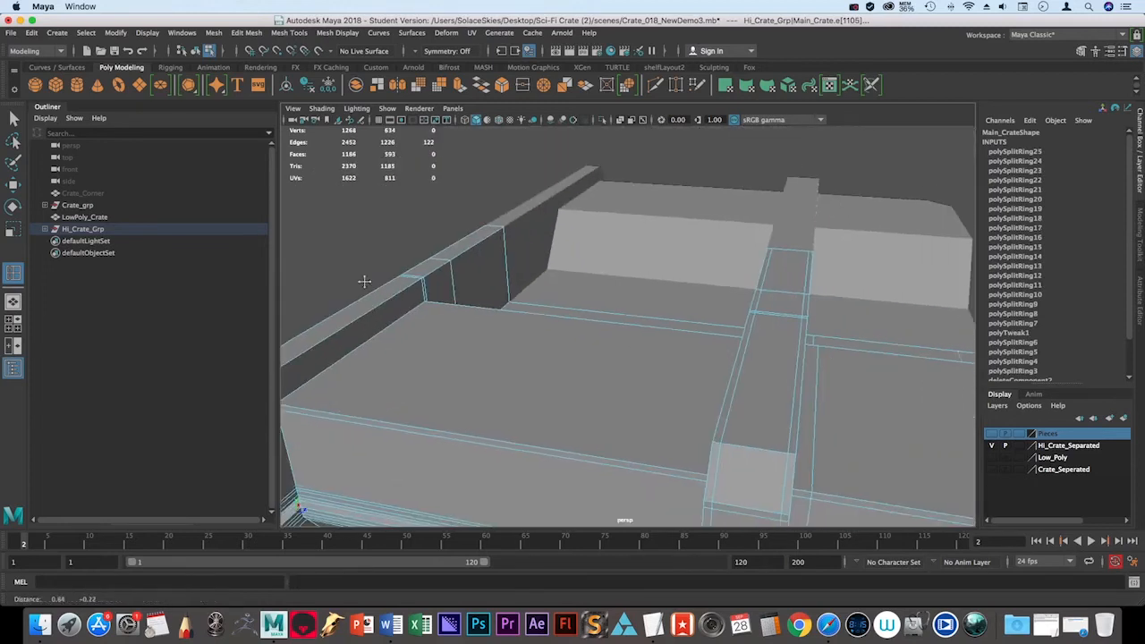
{"action": "left_click_drag", "start_coordinate": [599, 365], "coordinate": [769, 336], "text": "alt"}
{"action": "middle_click_drag", "start_coordinate": [664, 355], "coordinate": [684, 419], "text": "alt"}
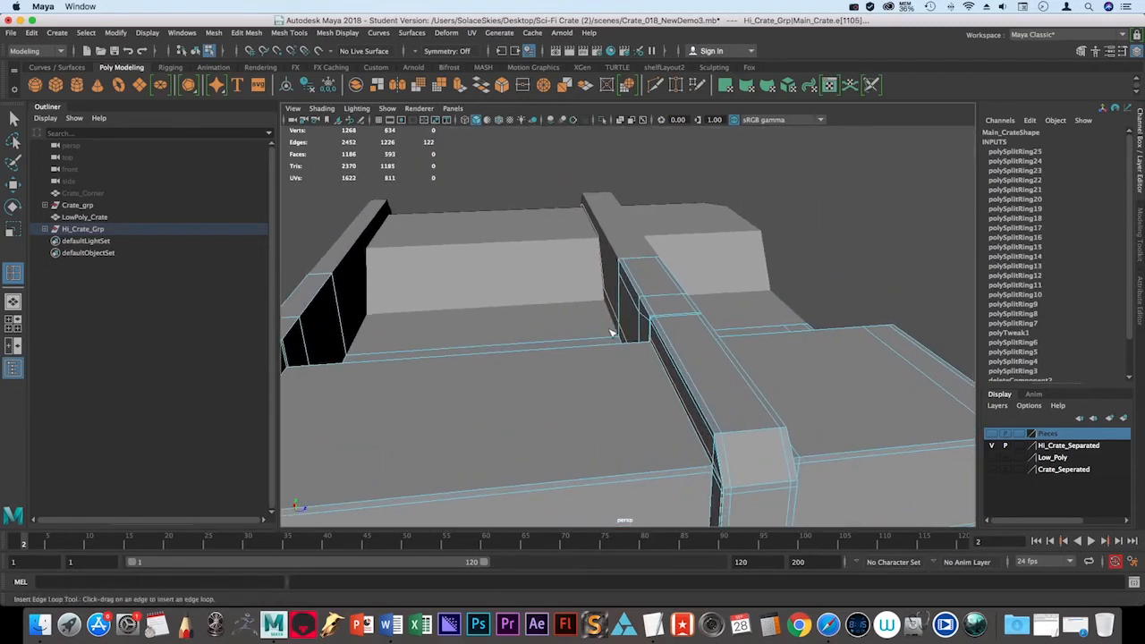
{"action": "left_click_drag", "start_coordinate": [648, 346], "coordinate": [647, 346]}
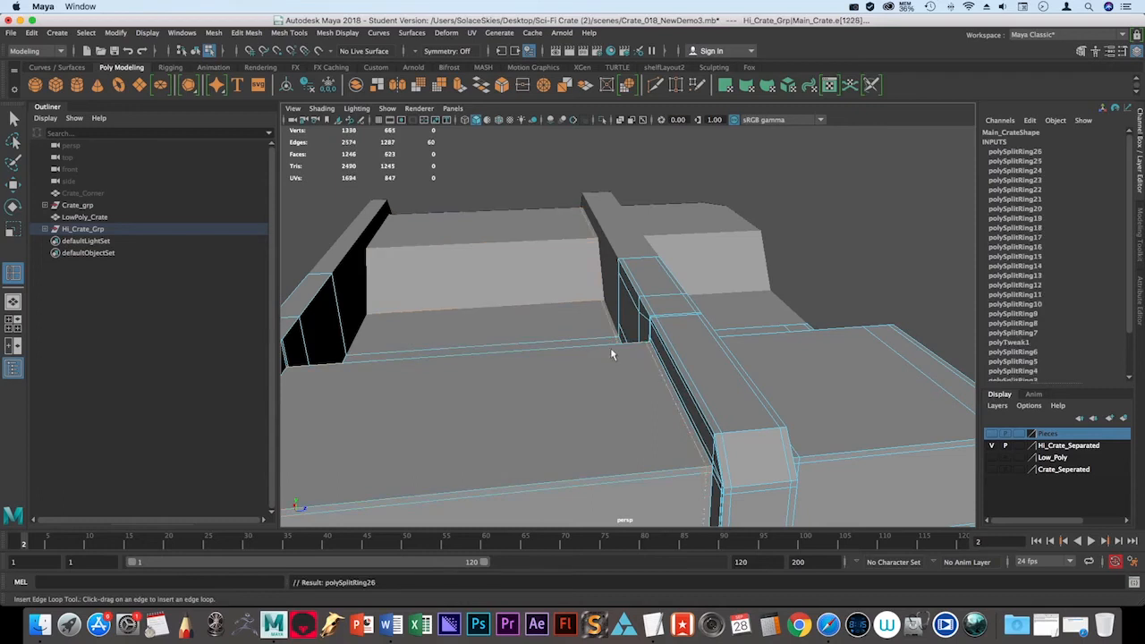
{"action": "middle_click_drag", "start_coordinate": [528, 390], "coordinate": [593, 414], "text": "alt"}
{"action": "mouse_move", "coordinate": [593, 414]}
{"action": "left_mouse_down", "text": "alt"}
{"action": "mouse_move", "coordinate": [645, 423]}
{"action": "mouse_move", "coordinate": [603, 394]}
{"action": "left_mouse_up", "text": "alt"}
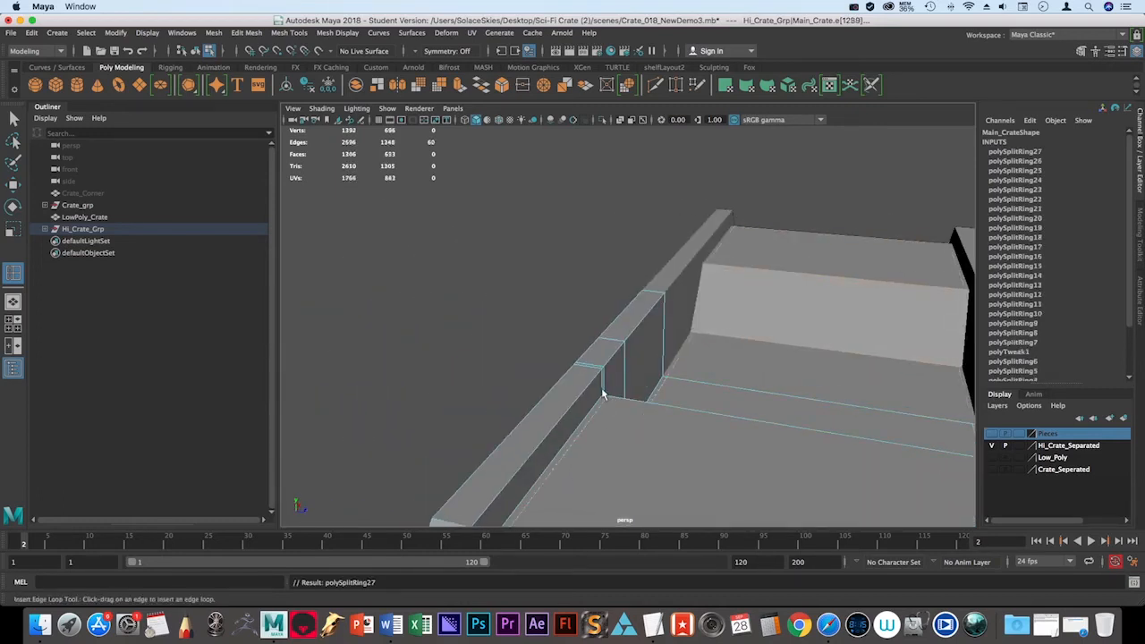
Insert edge loops along the outer ridge, one near the base and one higher on its inner side, plus one near its top face's inner border.
{"action": "left_click", "coordinate": [604, 393]}
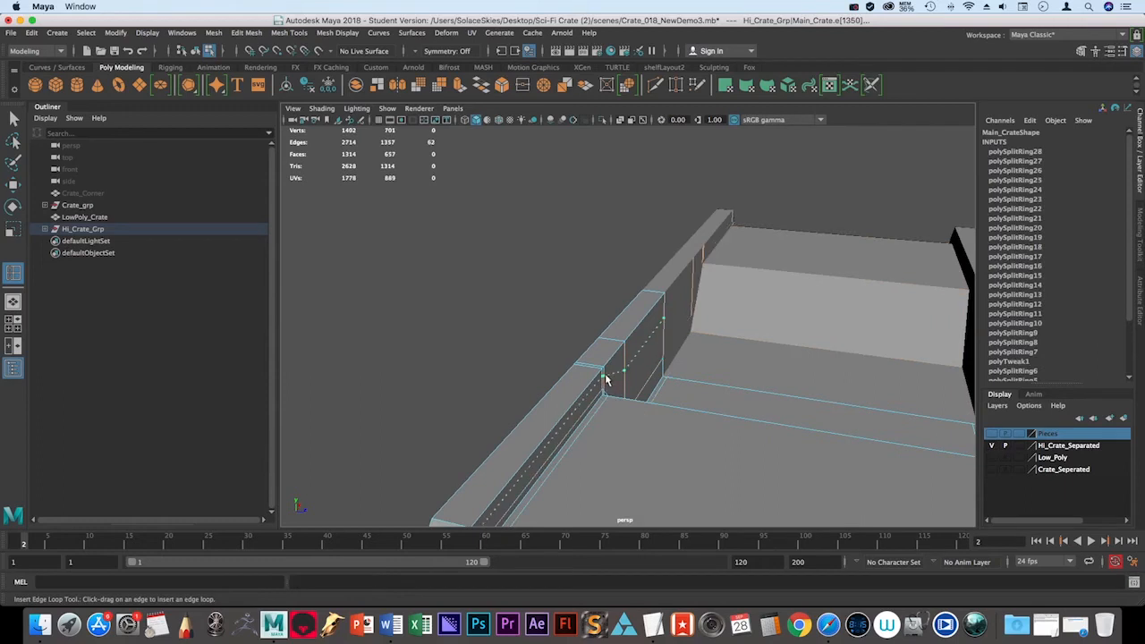
{"action": "left_click", "coordinate": [606, 377]}
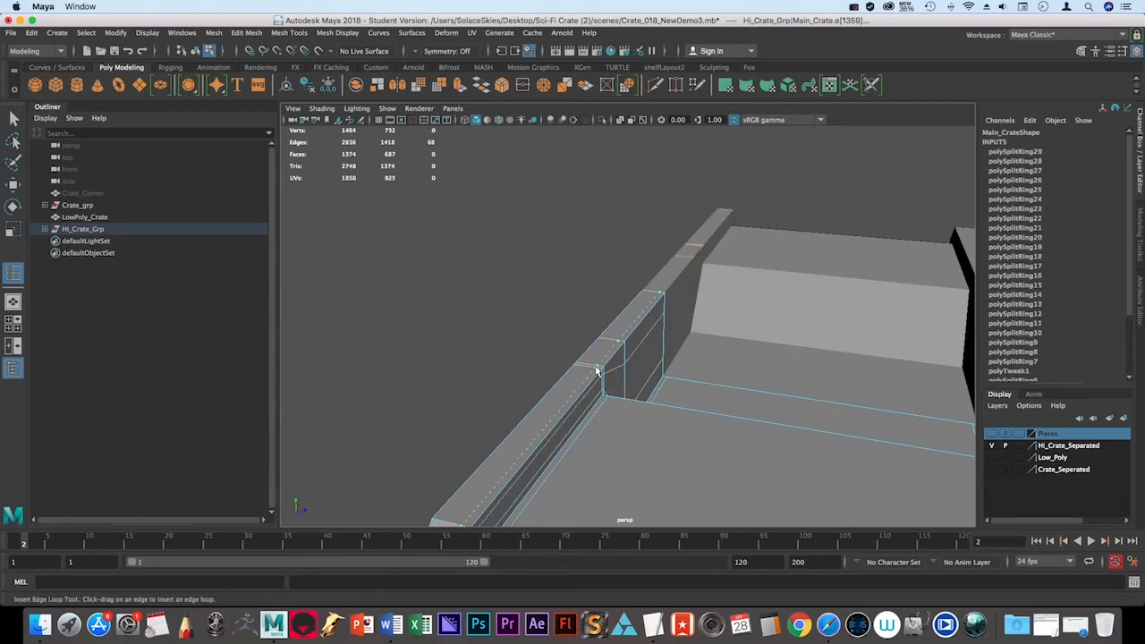
{"action": "left_click", "coordinate": [597, 372]}
Preview the crate smoothed and inspect its lid, ridges and body from several sides.
{"action": "right_click_drag", "start_coordinate": [846, 454], "coordinate": [663, 376], "text": "alt"}
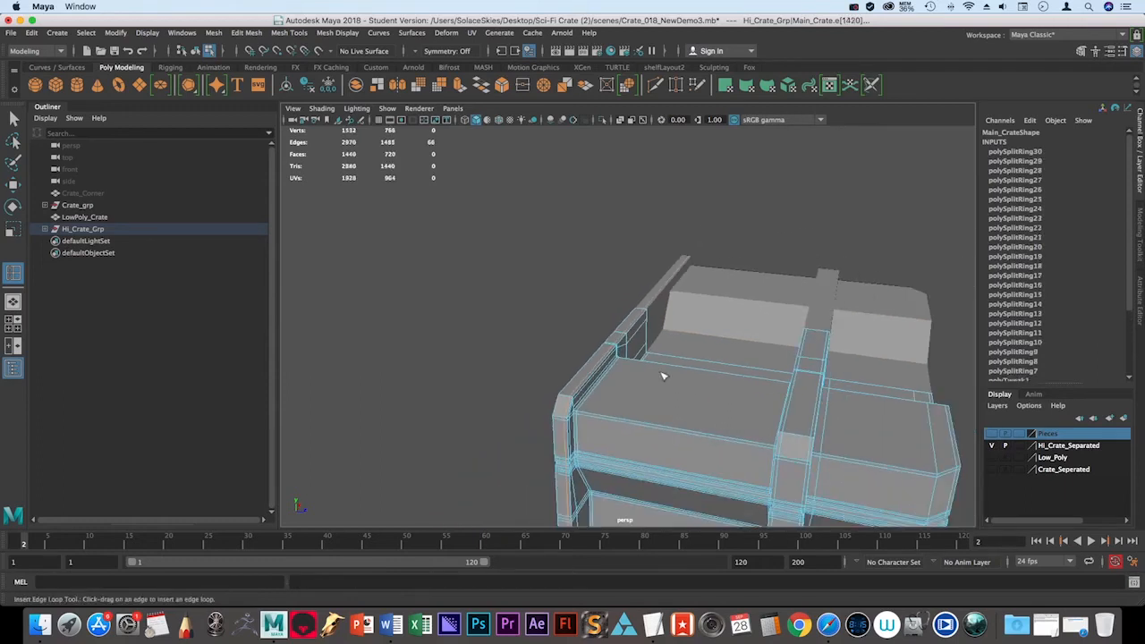
{"action": "left_click_drag", "start_coordinate": [822, 405], "coordinate": [733, 317], "text": "alt"}
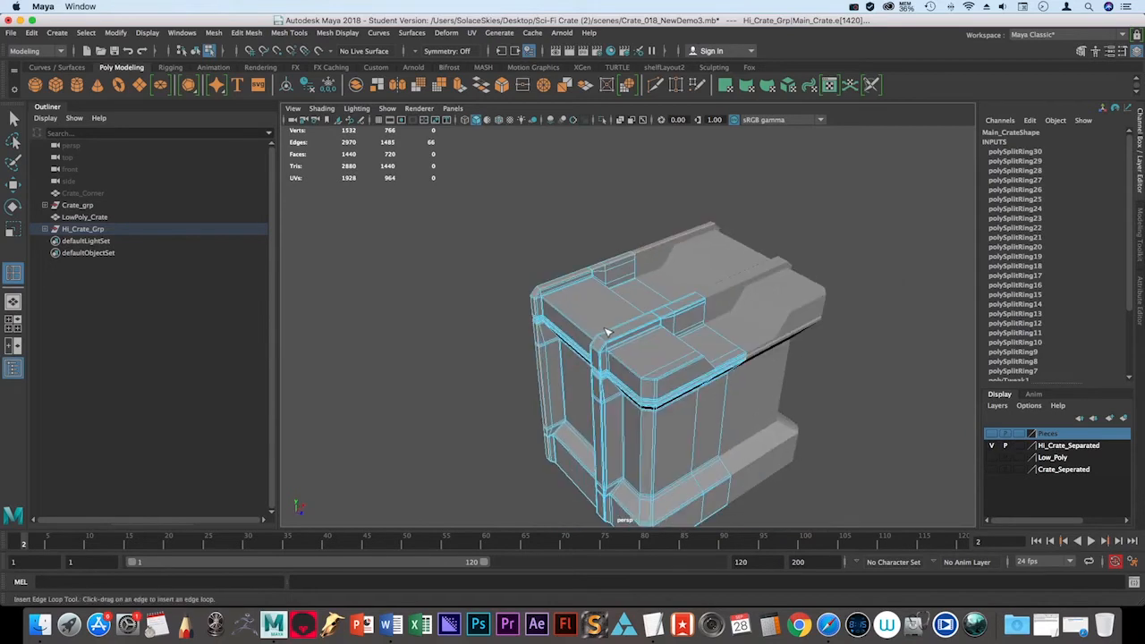
{"action": "key", "text": "3"}
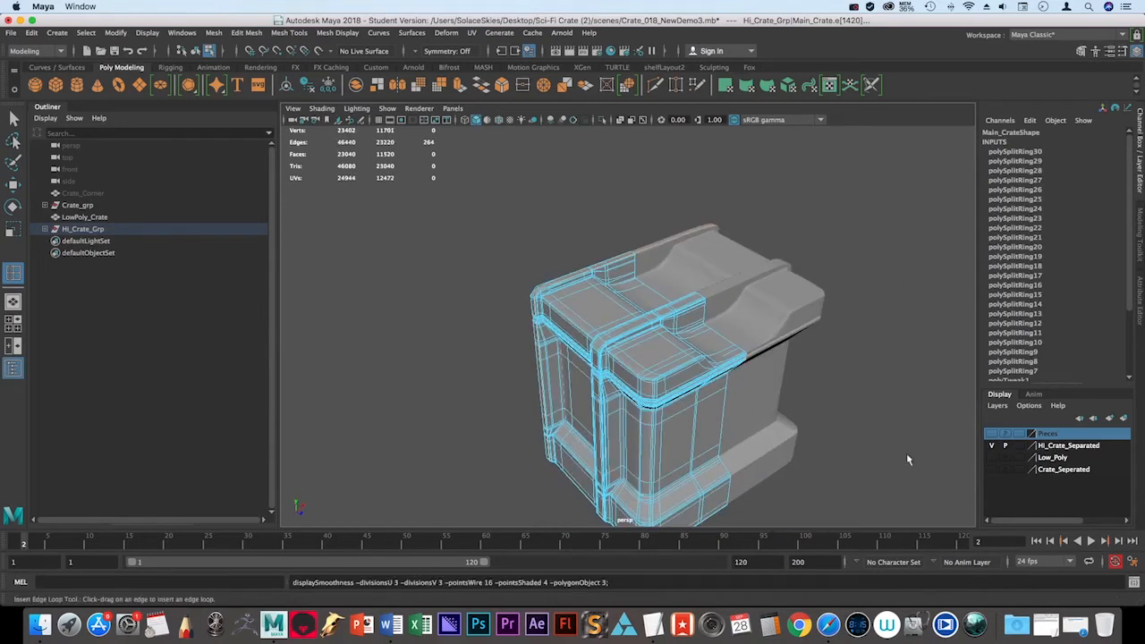
{"action": "left_click_drag", "start_coordinate": [908, 458], "coordinate": [760, 289], "text": "alt"}
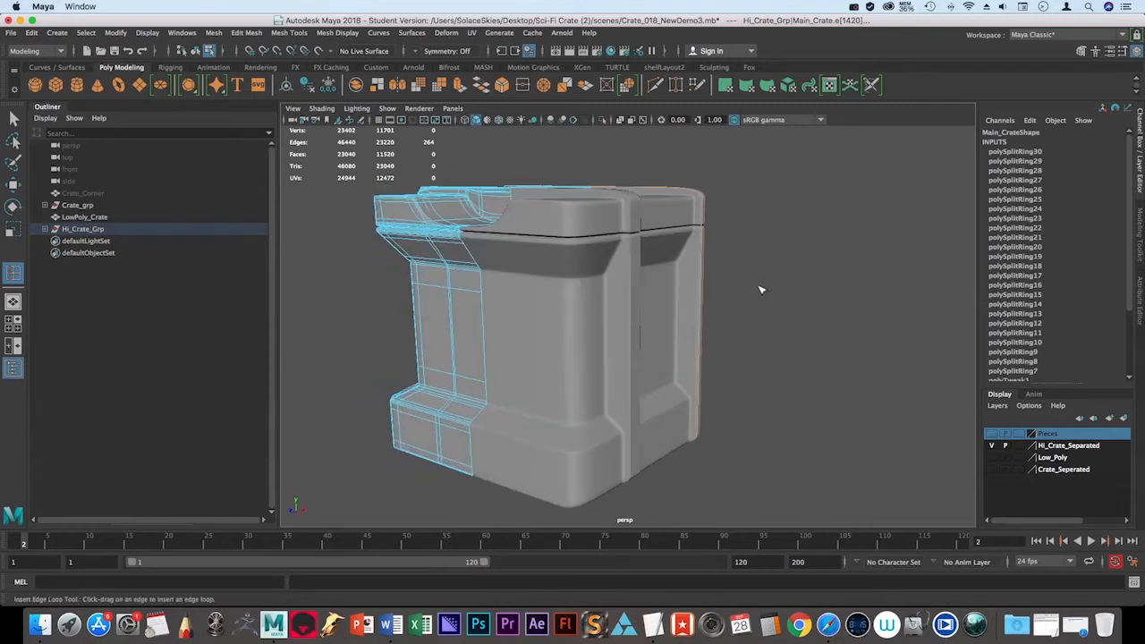
{"action": "left_click_drag", "start_coordinate": [640, 253], "coordinate": [526, 259], "text": "alt"}
{"action": "right_click_drag", "start_coordinate": [526, 259], "coordinate": [542, 274], "text": "alt"}
{"action": "middle_click_drag", "start_coordinate": [542, 274], "coordinate": [585, 411], "text": "alt"}
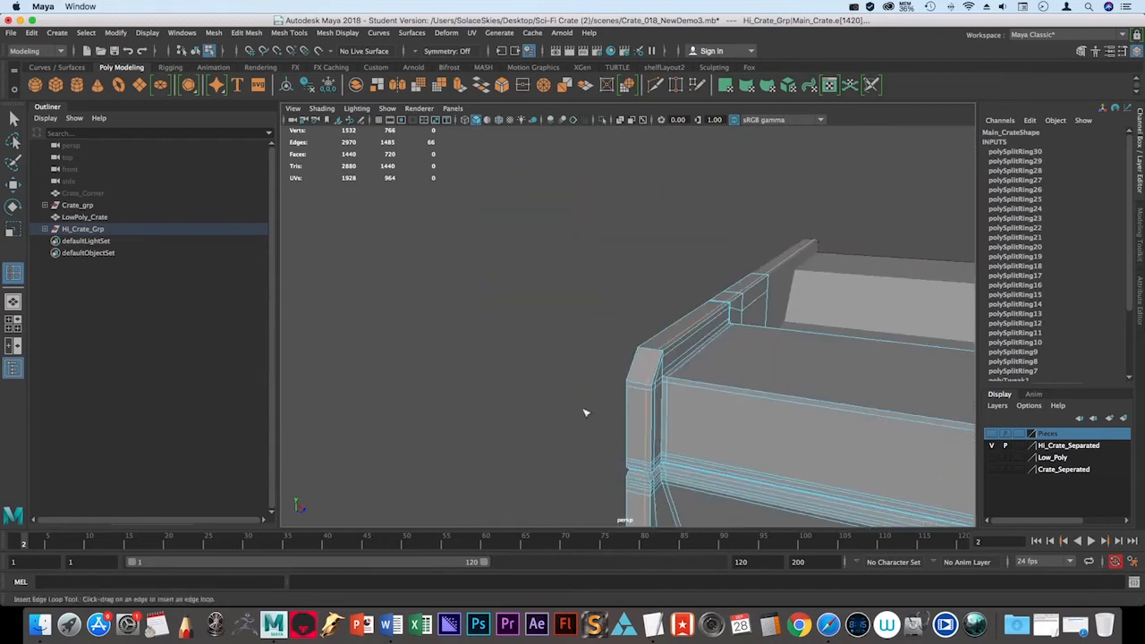
Insert supporting edge loops across the outer ridge's slanted corner face, close to its lower and upper edges.
{"action": "left_click_drag", "start_coordinate": [585, 411], "coordinate": [608, 409], "text": "alt"}
{"action": "middle_click_drag", "start_coordinate": [608, 409], "coordinate": [554, 368], "text": "alt"}
{"action": "left_click_drag", "start_coordinate": [555, 368], "coordinate": [576, 357], "text": "alt"}
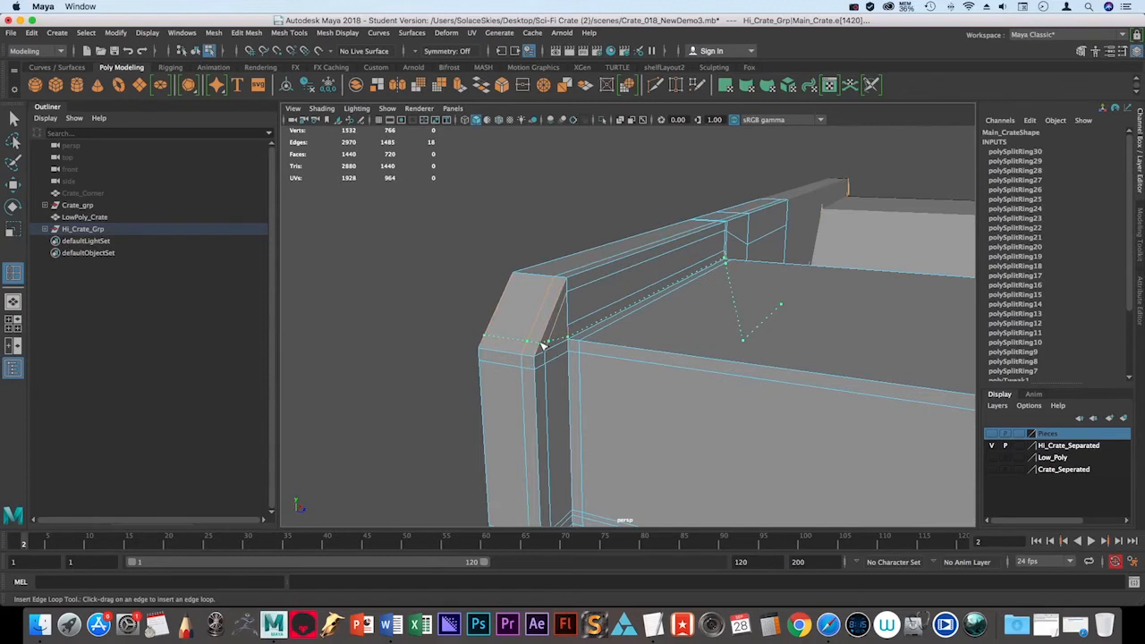
{"action": "left_click", "coordinate": [541, 344]}
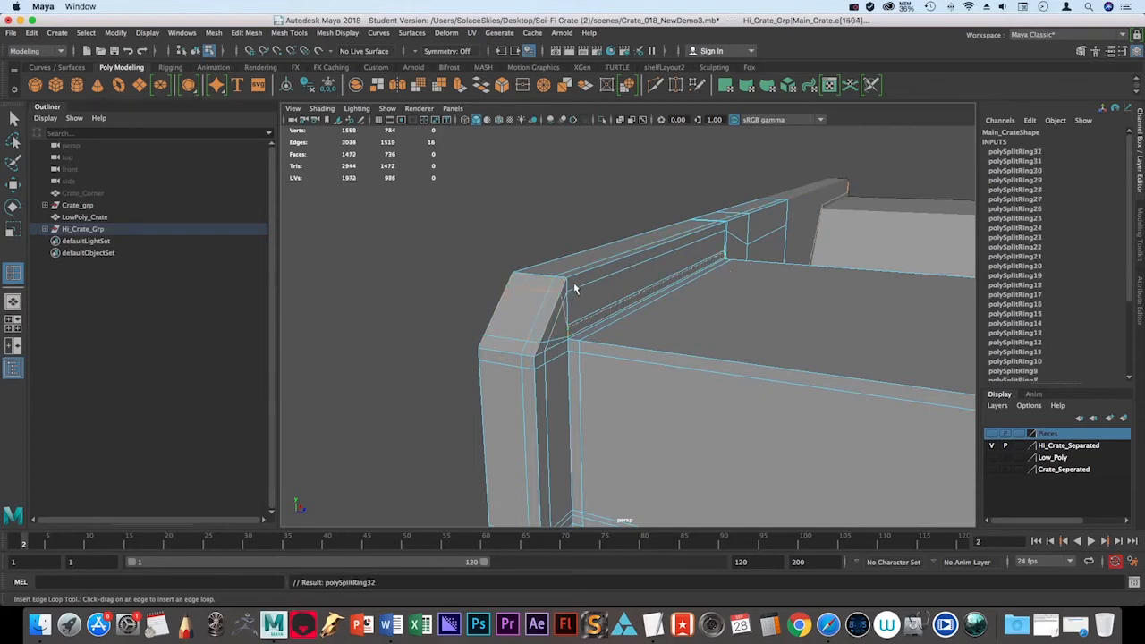
{"action": "left_click_drag", "start_coordinate": [574, 288], "coordinate": [697, 444]}
Insert supporting edge loops across the middle ridge's slanted corner face, one near its upper edge and one near its lower edge.
{"action": "right_click_drag", "start_coordinate": [697, 444], "coordinate": [784, 404], "text": "alt"}
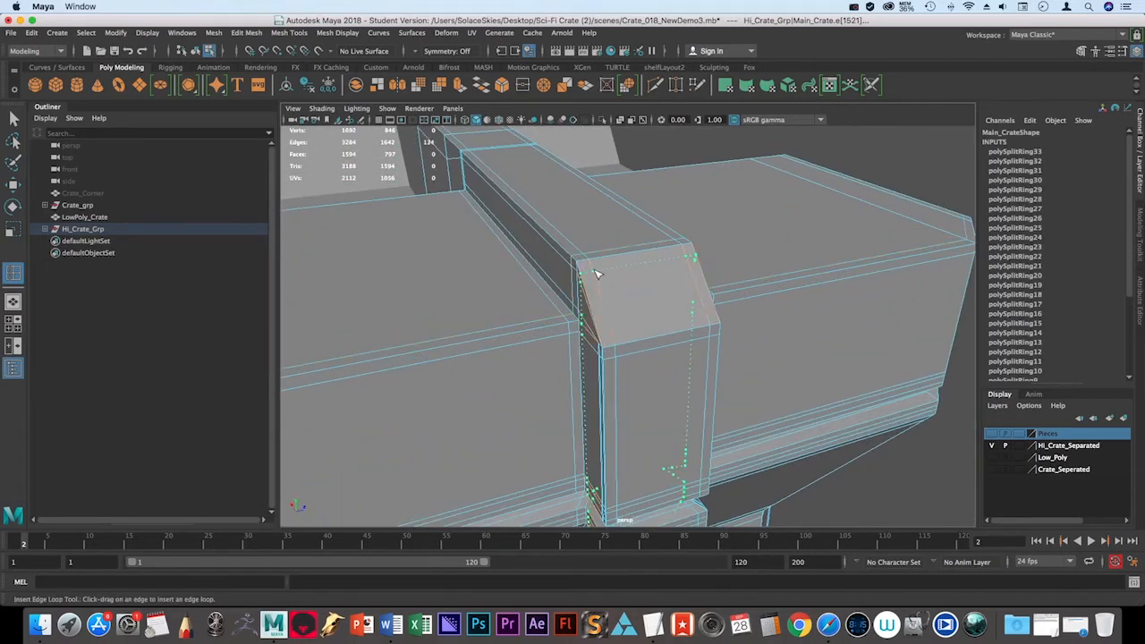
{"action": "left_click_drag", "start_coordinate": [601, 275], "coordinate": [593, 290]}
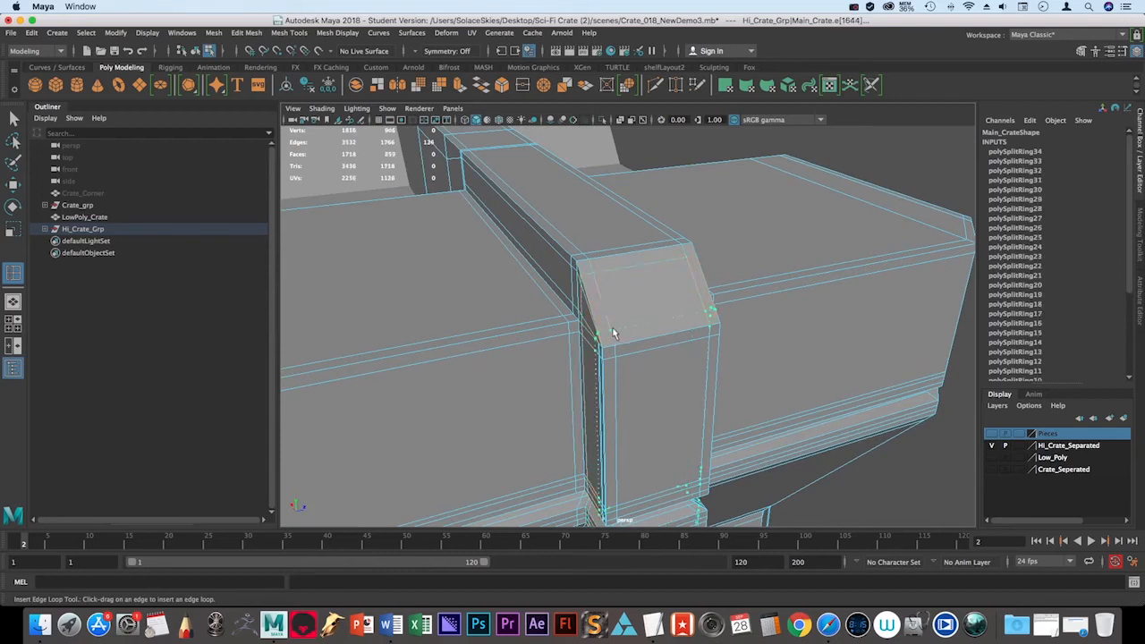
{"action": "left_click_drag", "start_coordinate": [613, 332], "coordinate": [572, 248]}
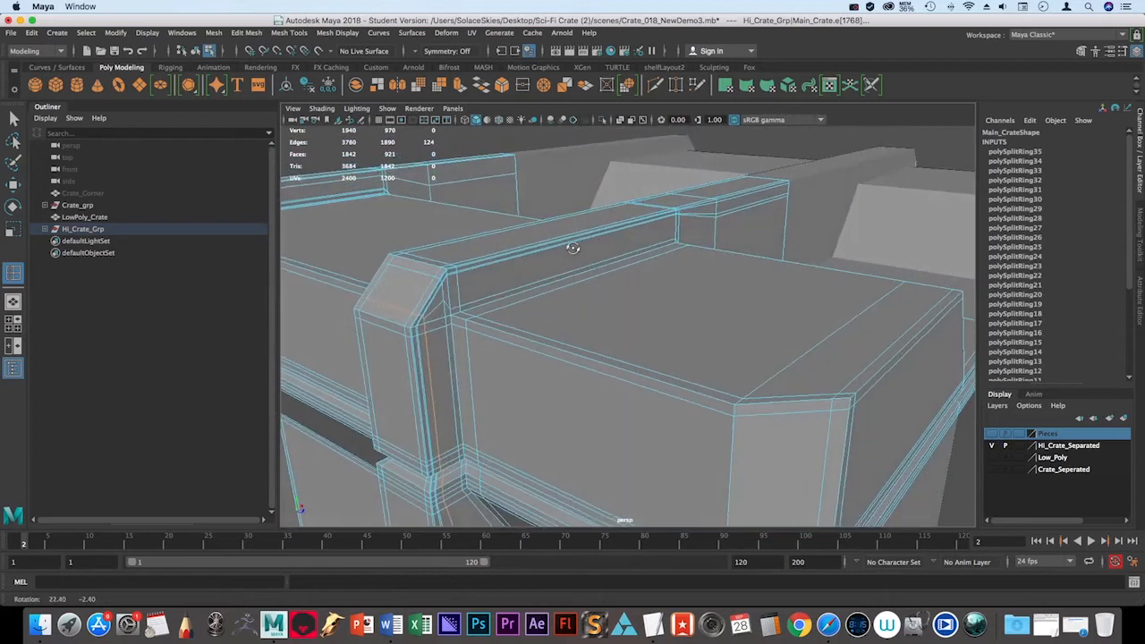
{"action": "left_click_drag", "start_coordinate": [499, 314], "coordinate": [566, 322], "text": "alt"}
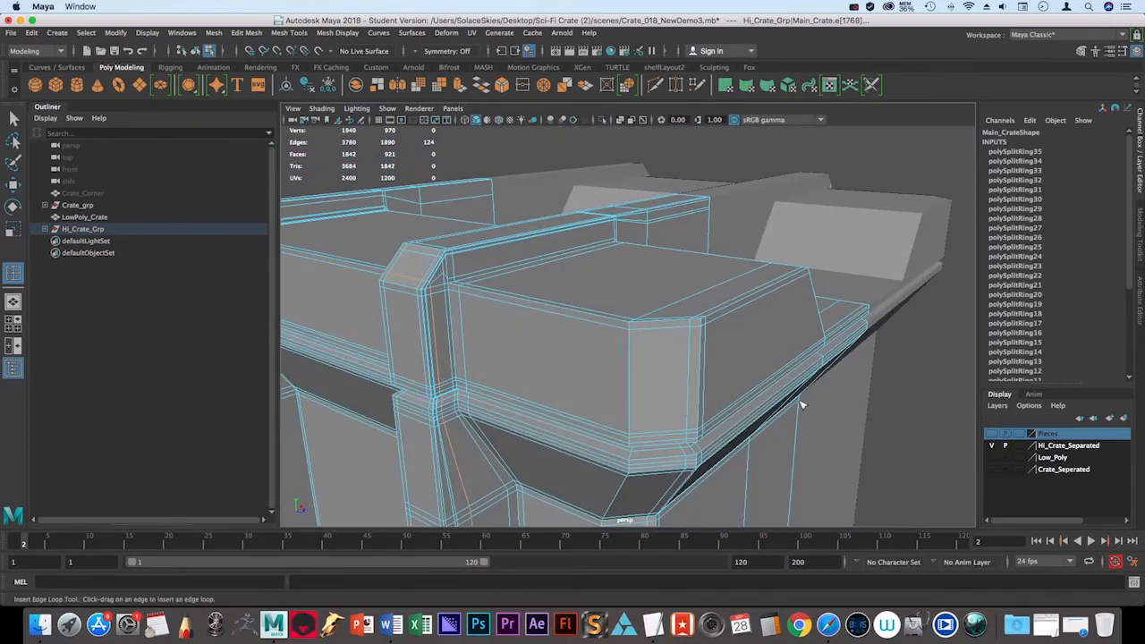
Insert two vertical edge loops at the crate's chamfered corner, one on each side of the edge facing the middle ridge.
{"action": "left_click_drag", "start_coordinate": [801, 405], "coordinate": [668, 327], "text": "alt"}
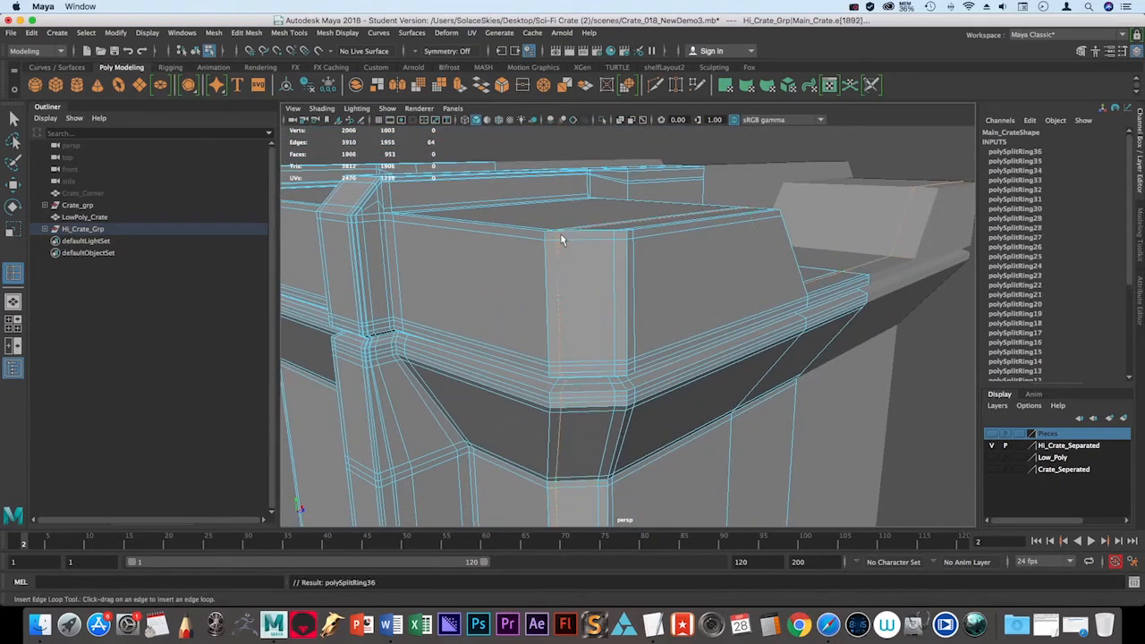
{"action": "left_click", "coordinate": [534, 234]}
{"action": "scroll", "coordinate": [585, 258], "scroll_direction": "down", "scroll_amount": 4}
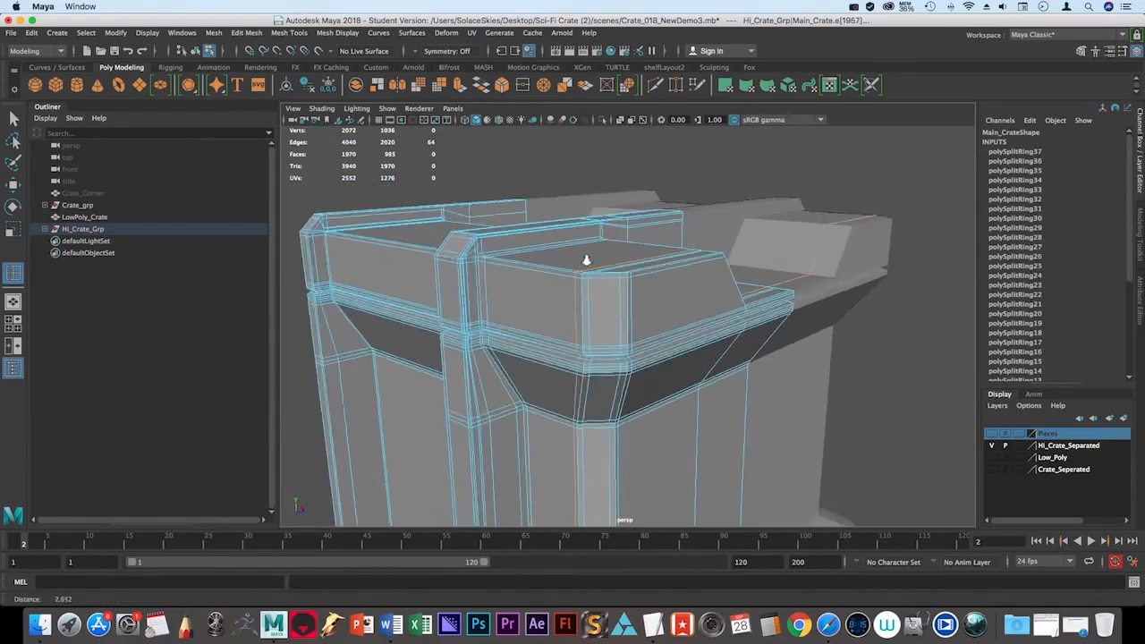
Preview the crate with its new corner loops smoothed, inspect it, and return to the unsmoothed display.
{"action": "left_click_drag", "start_coordinate": [585, 259], "coordinate": [547, 209], "text": "alt"}
{"action": "scroll", "coordinate": [577, 325], "scroll_direction": "down", "scroll_amount": 5}
{"action": "left_click_drag", "start_coordinate": [577, 324], "coordinate": [575, 291], "text": "alt"}
{"action": "key", "text": "3"}
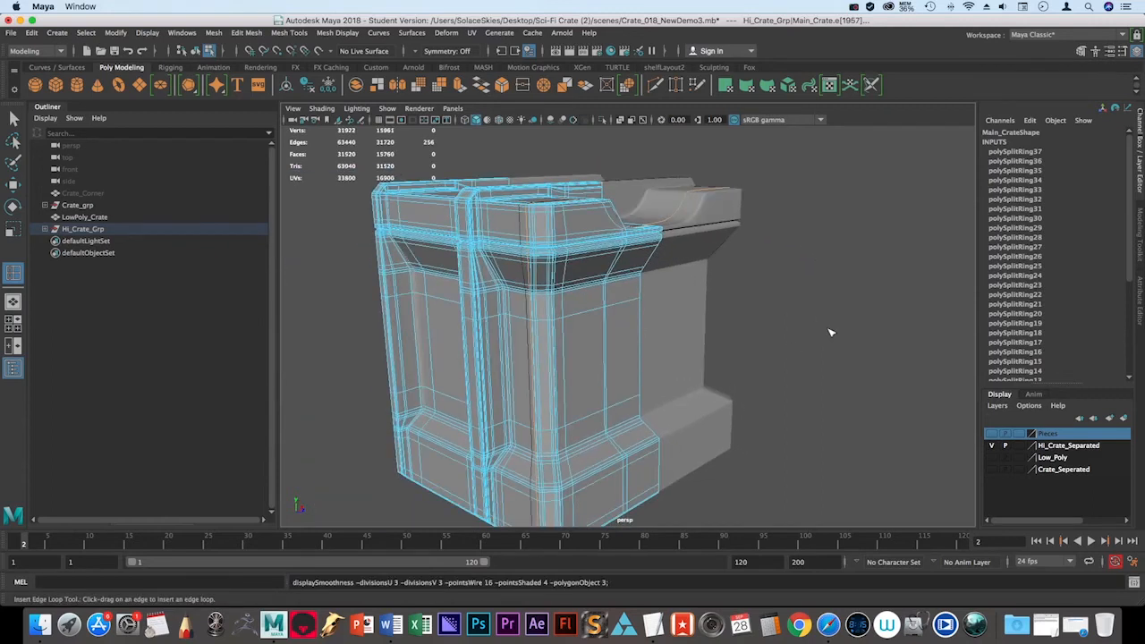
{"action": "left_click", "coordinate": [835, 330]}
{"action": "left_click_drag", "start_coordinate": [868, 311], "coordinate": [796, 333], "text": "alt"}
{"action": "key", "text": "super+z"}
{"action": "key", "text": "1"}
Insert three supporting edge loops running around the lid and body close to the slope of the lid's recess.
{"action": "left_click_drag", "start_coordinate": [515, 357], "coordinate": [578, 322], "text": "alt"}
{"action": "scroll", "coordinate": [577, 324], "scroll_direction": "up", "scroll_amount": 5}
{"action": "mouse_move", "coordinate": [461, 347]}
{"action": "left_mouse_down", "text": "alt"}
{"action": "mouse_move", "coordinate": [498, 342]}
{"action": "mouse_move", "coordinate": [473, 341]}
{"action": "left_mouse_up", "text": "alt"}
{"action": "scroll", "coordinate": [497, 343], "scroll_direction": "up", "scroll_amount": 5}
{"action": "mouse_move", "coordinate": [575, 398]}
{"action": "left_mouse_down"}
{"action": "mouse_move", "coordinate": [603, 401]}
{"action": "mouse_move", "coordinate": [590, 406]}
{"action": "left_mouse_up"}
{"action": "scroll", "coordinate": [633, 400], "scroll_direction": "down", "scroll_amount": 5}
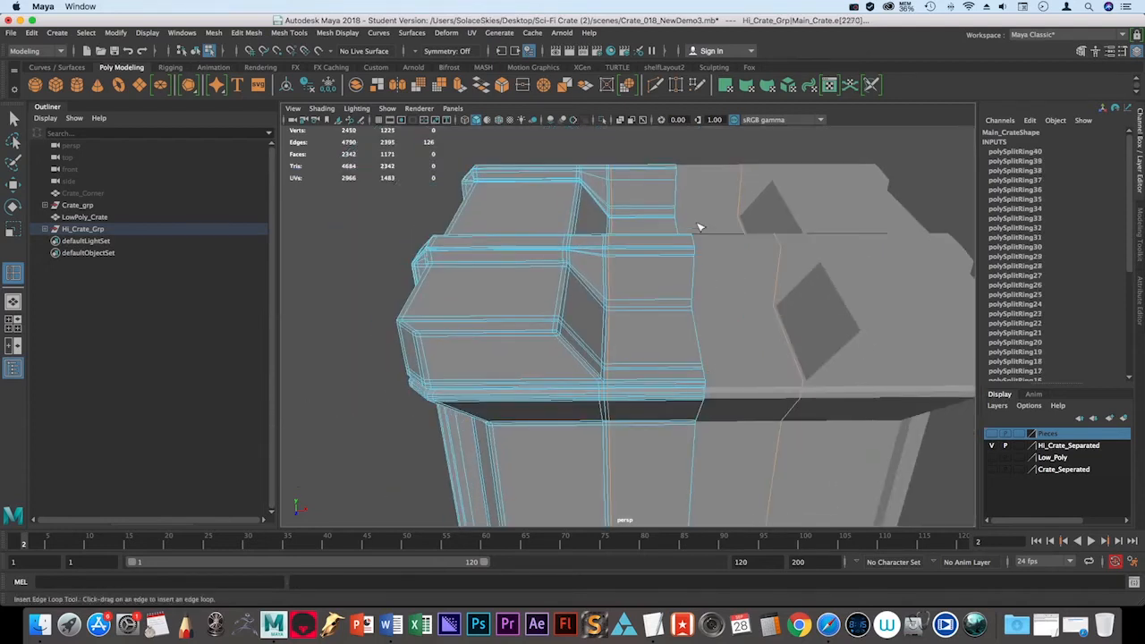
Preview the crate smoothed and examine the recess, ridges, corners and body panels from all around.
{"action": "right_click_drag", "start_coordinate": [777, 362], "coordinate": [665, 363], "text": "alt"}
{"action": "key", "text": "3"}
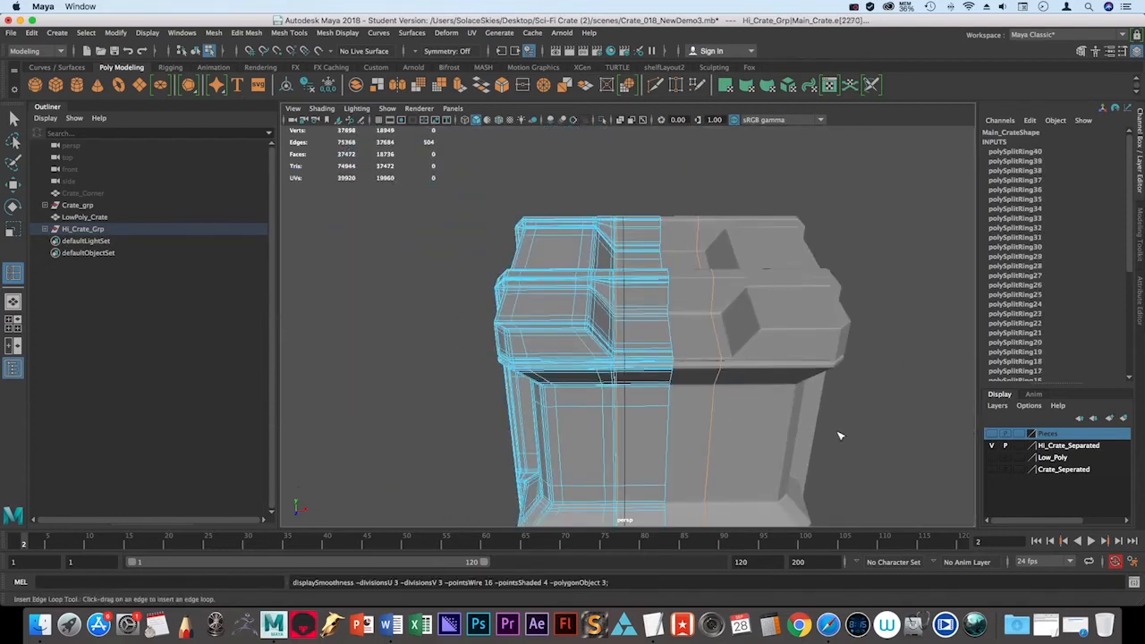
{"action": "left_click", "coordinate": [904, 456]}
{"action": "left_click_drag", "start_coordinate": [917, 480], "coordinate": [876, 441], "text": "alt"}
{"action": "right_click_drag", "start_coordinate": [876, 442], "coordinate": [728, 411], "text": "alt"}
{"action": "left_click_drag", "start_coordinate": [728, 411], "coordinate": [677, 404], "text": "alt"}
{"action": "right_click_drag", "start_coordinate": [677, 403], "coordinate": [746, 447], "text": "alt"}
{"action": "left_click_drag", "start_coordinate": [747, 447], "coordinate": [741, 487], "text": "alt"}
{"action": "right_click_drag", "start_coordinate": [740, 487], "coordinate": [756, 493], "text": "alt"}
{"action": "left_click_drag", "start_coordinate": [757, 492], "coordinate": [760, 338], "text": "alt"}
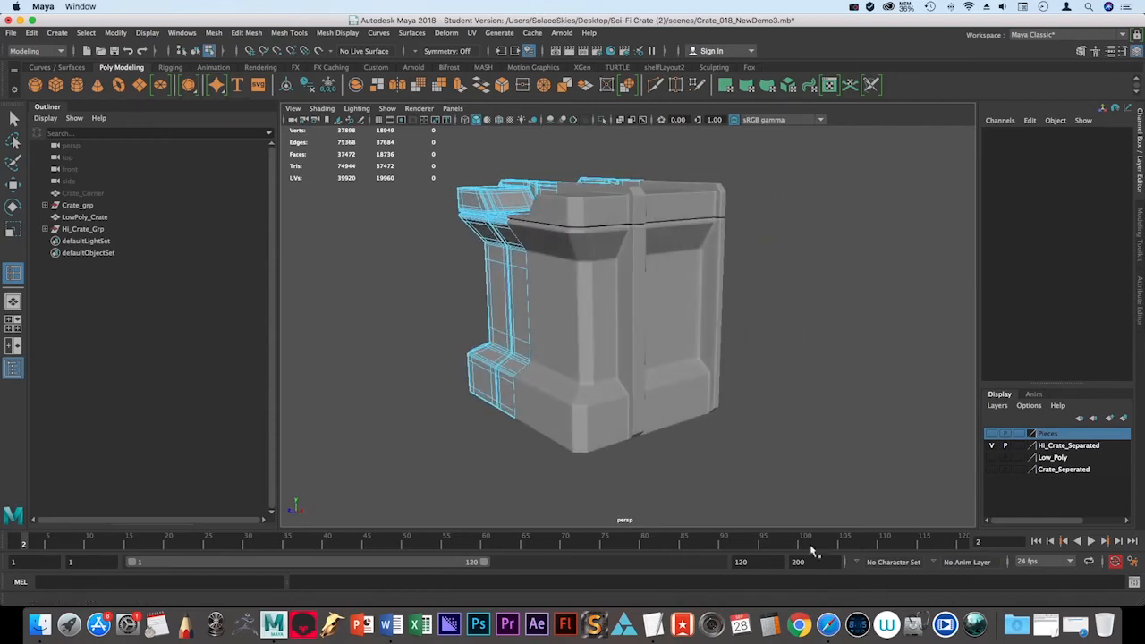
{"action": "left_click_drag", "start_coordinate": [832, 501], "coordinate": [834, 399], "text": "alt"}
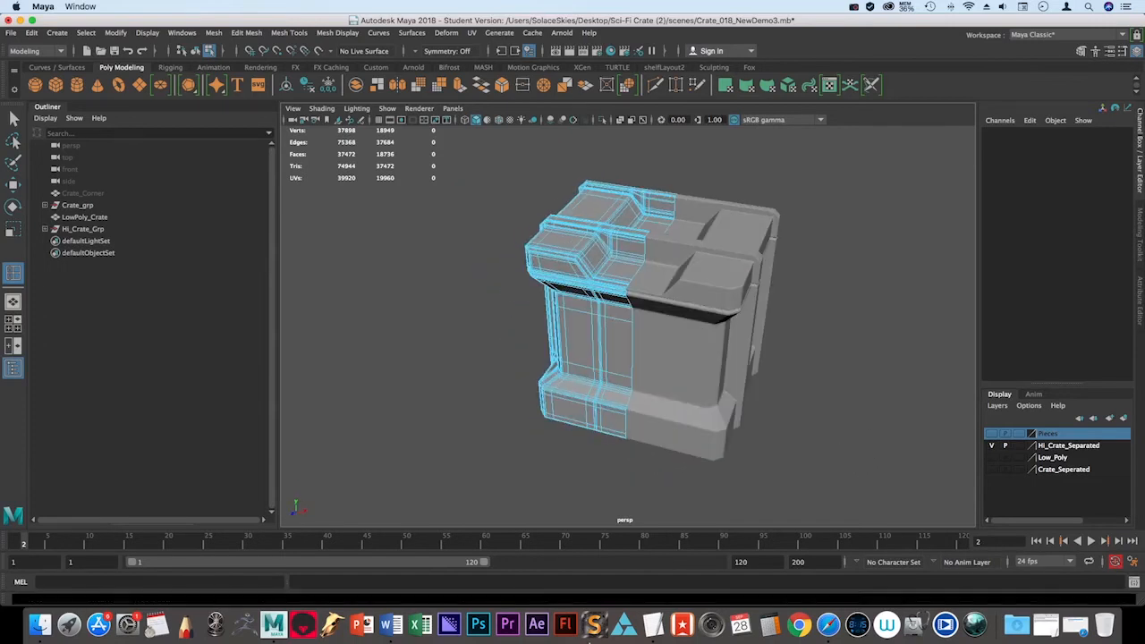
Leave the Insert Edge Loop tool and switch to object selection with nothing selected.
{"action": "left_click", "coordinate": [14, 117]}
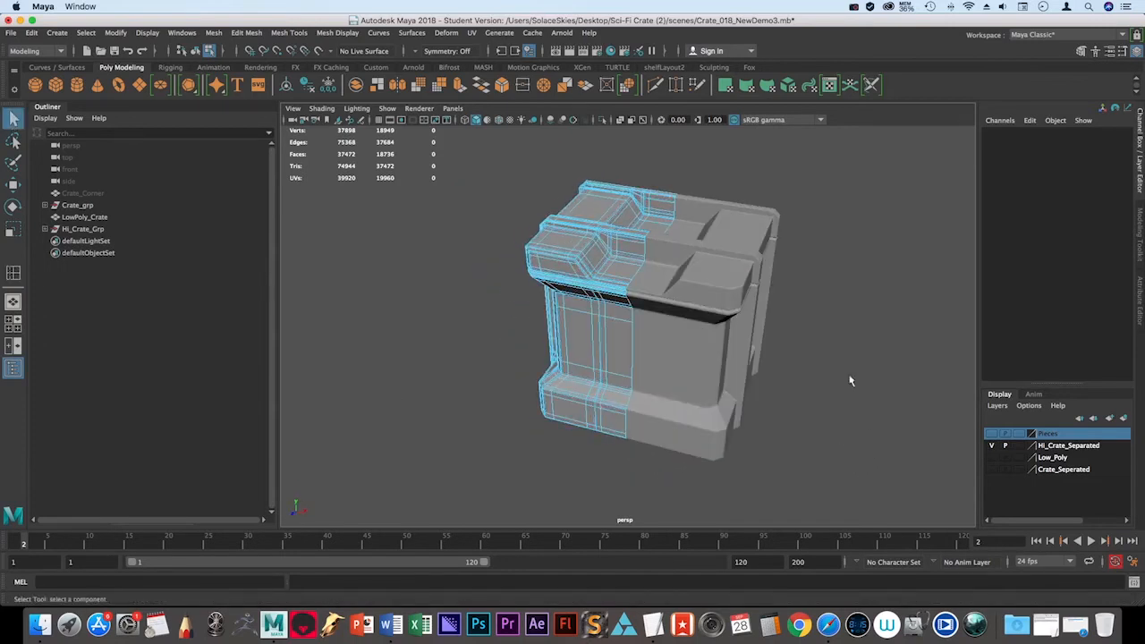
{"action": "key", "text": "F8"}
{"action": "left_click", "coordinate": [881, 311]}
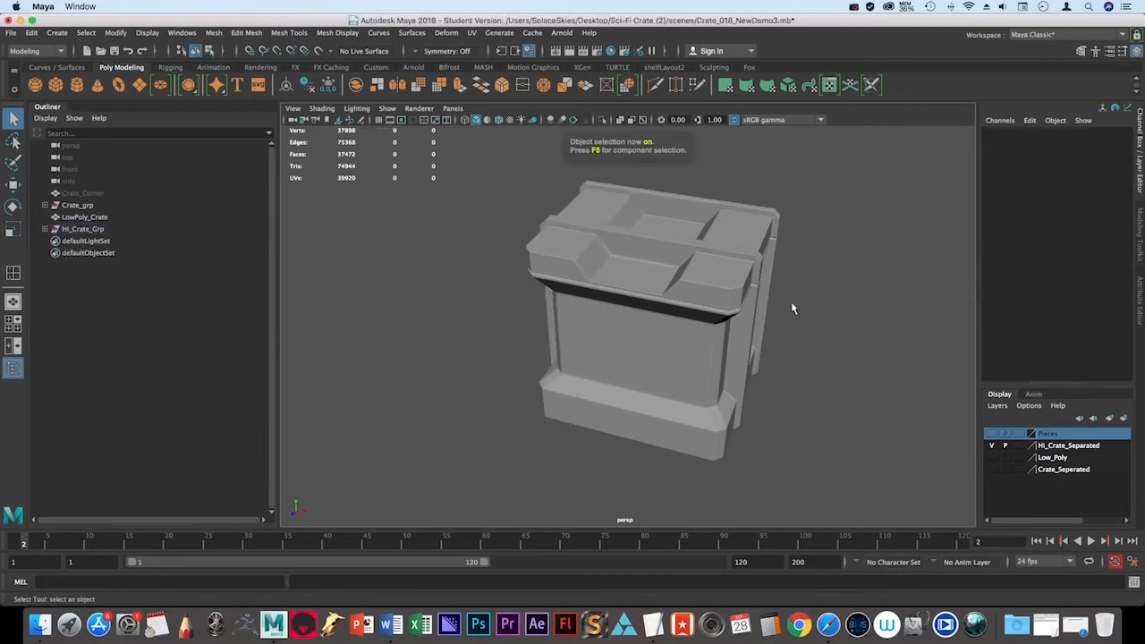
Select both the original crate piece and its mirrored instance and delete their construction history.
{"action": "left_click_drag", "start_coordinate": [792, 307], "coordinate": [830, 425], "text": "alt"}
{"action": "left_click", "coordinate": [617, 434]}
{"action": "left_click", "coordinate": [785, 392]}
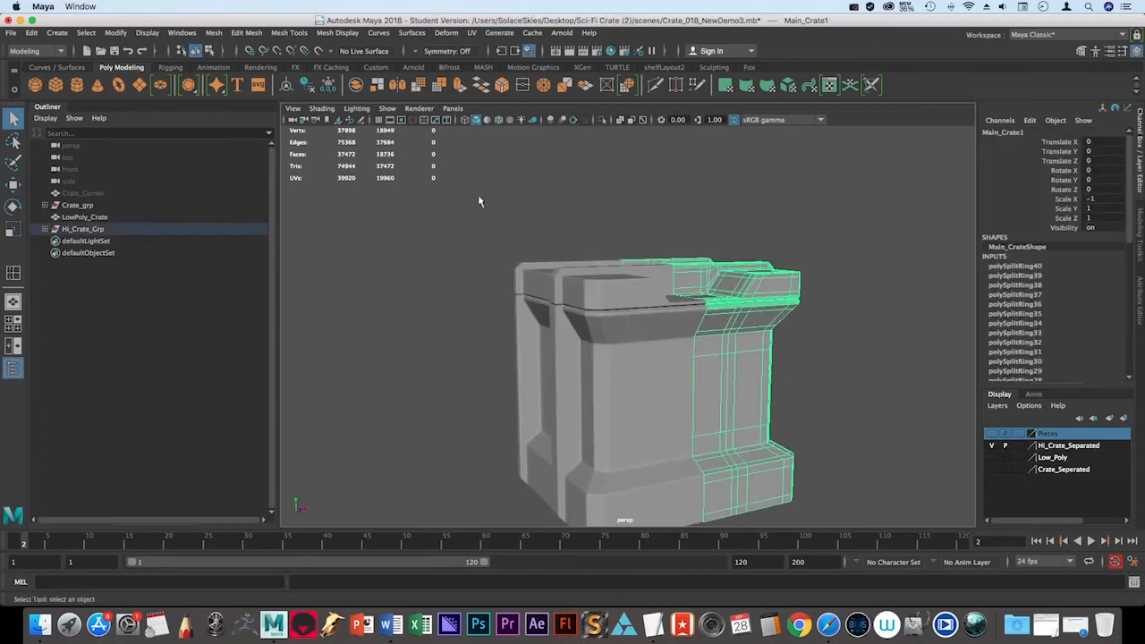
{"action": "left_click_drag", "start_coordinate": [479, 201], "coordinate": [911, 418]}
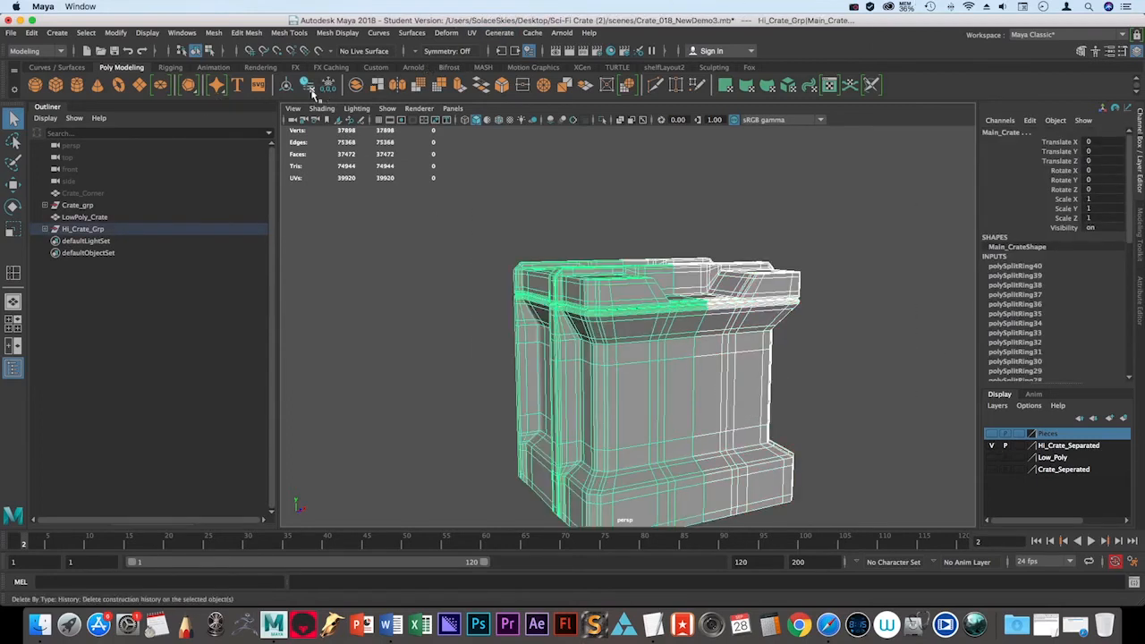
{"action": "left_click", "coordinate": [429, 232]}
Try picking a vertex on the original piece's lid for moving, and undo it.
{"action": "right_click", "coordinate": [655, 324]}
{"action": "right_click_drag", "start_coordinate": [654, 323], "coordinate": [596, 289]}
{"action": "left_click", "coordinate": [600, 287]}
{"action": "key", "text": "w"}
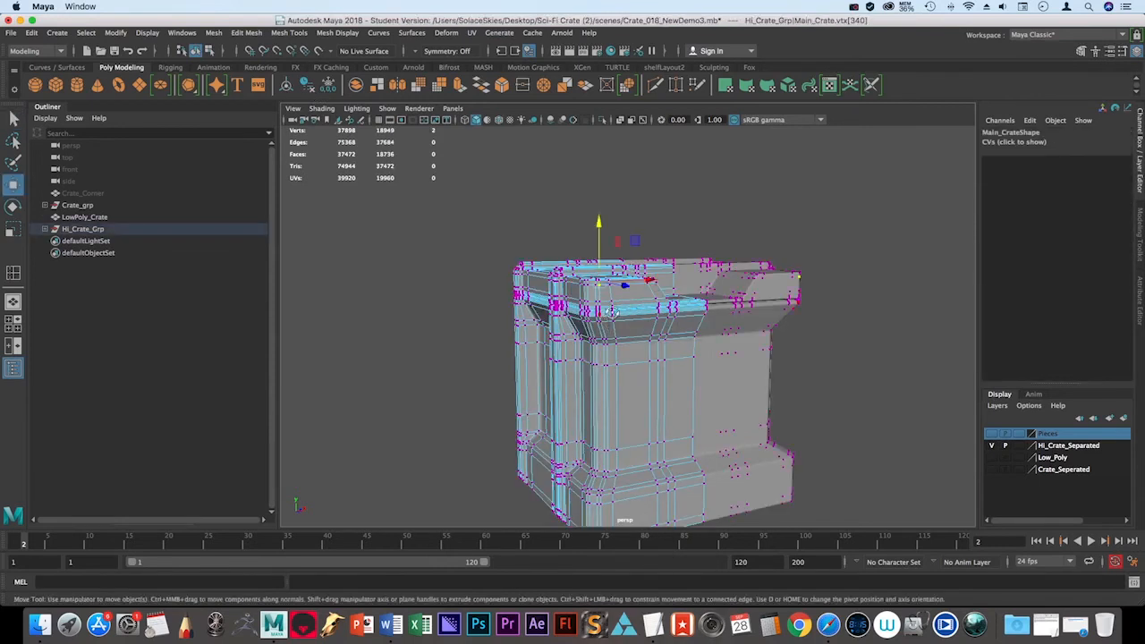
{"action": "left_click_drag", "start_coordinate": [628, 284], "coordinate": [761, 316], "text": "alt"}
{"action": "key", "text": "super+z"}
Leave vertex editing and return to object selection with the original crate piece selected.
{"action": "left_click", "coordinate": [862, 338]}
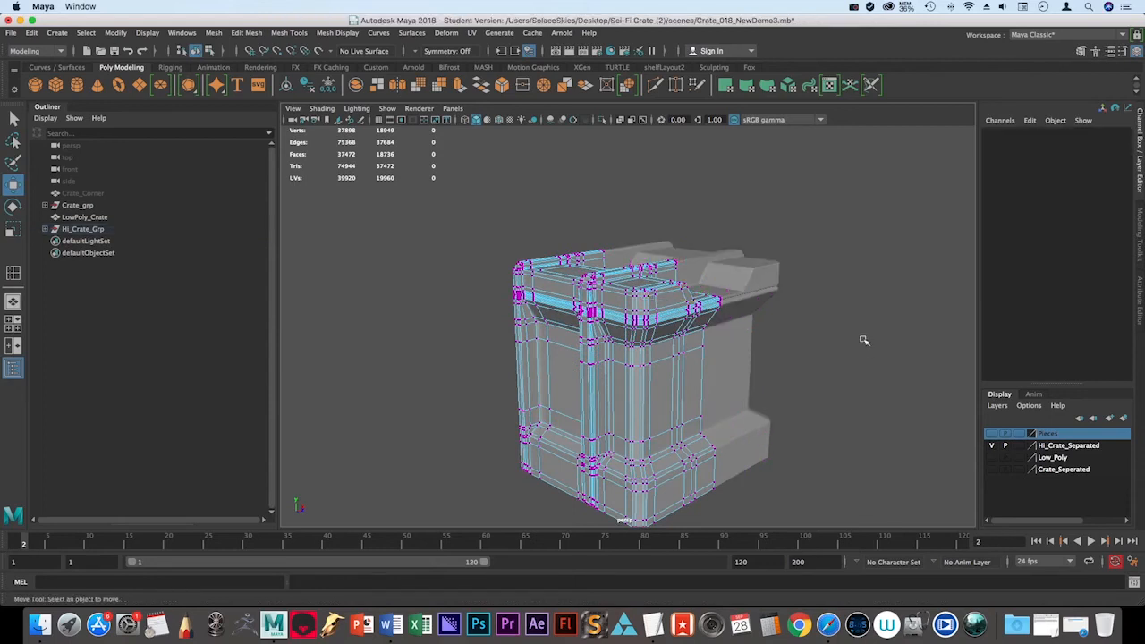
{"action": "key", "text": "F8"}
{"action": "key", "text": "F8"}
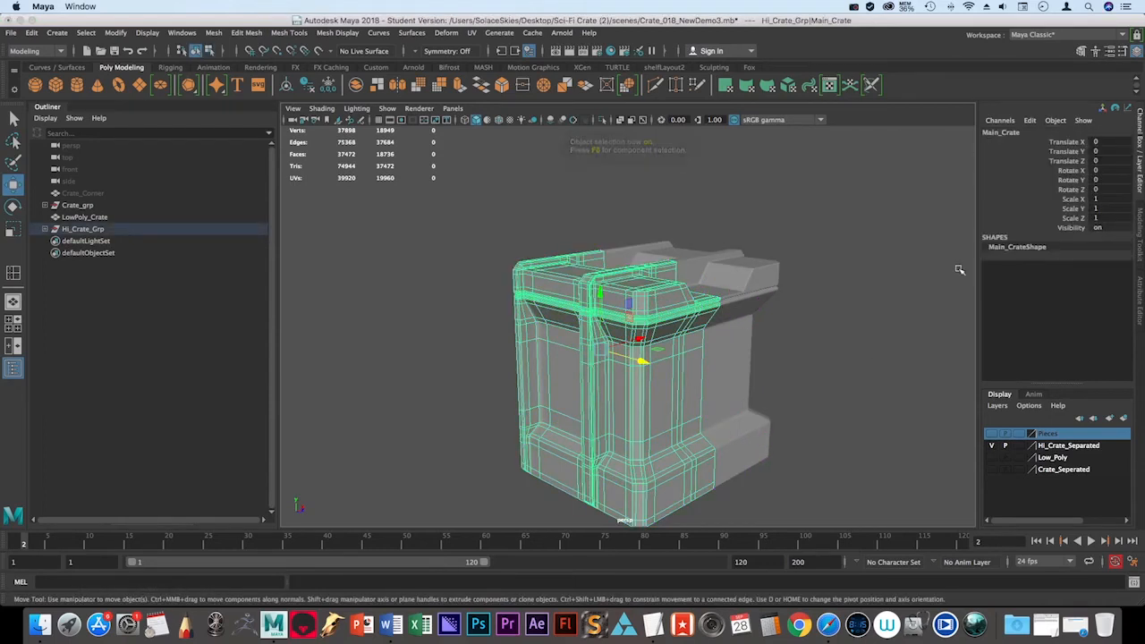
Delete the mirrored instance of the crate piece.
{"action": "left_click_drag", "start_coordinate": [841, 287], "coordinate": [770, 247], "text": "alt"}
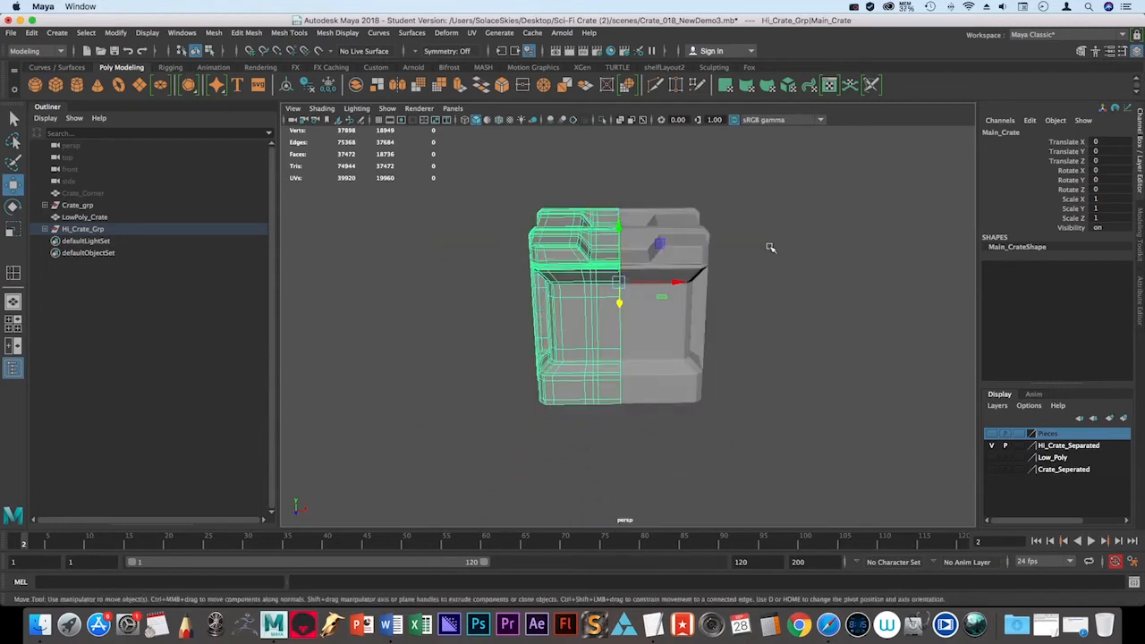
{"action": "left_click", "coordinate": [780, 244]}
{"action": "left_click", "coordinate": [681, 310]}
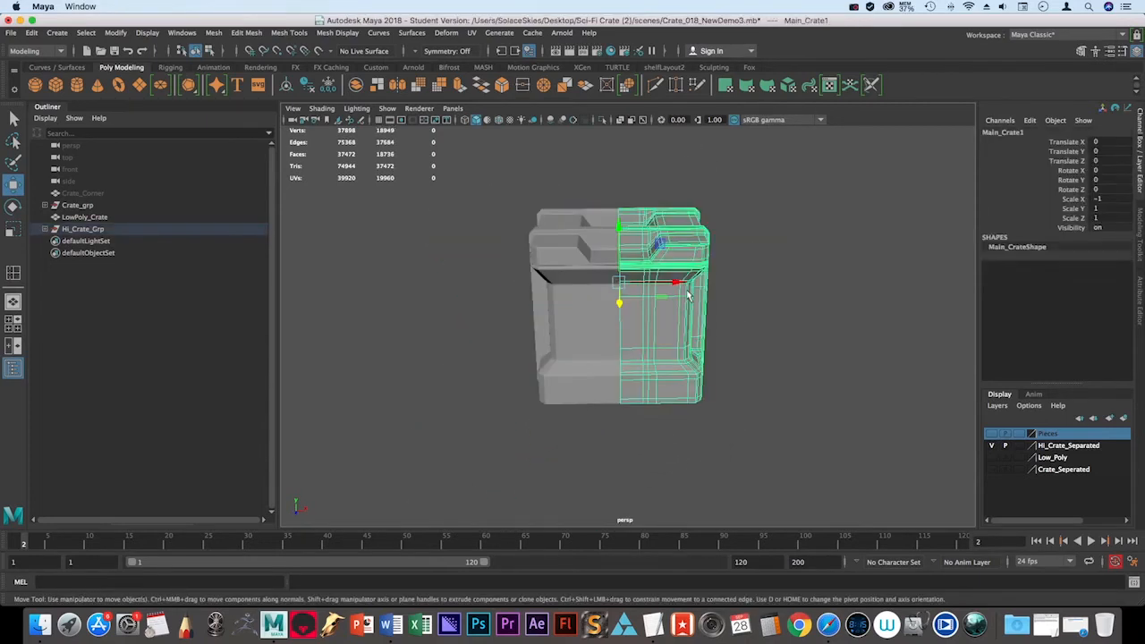
{"action": "key", "text": "Delete"}
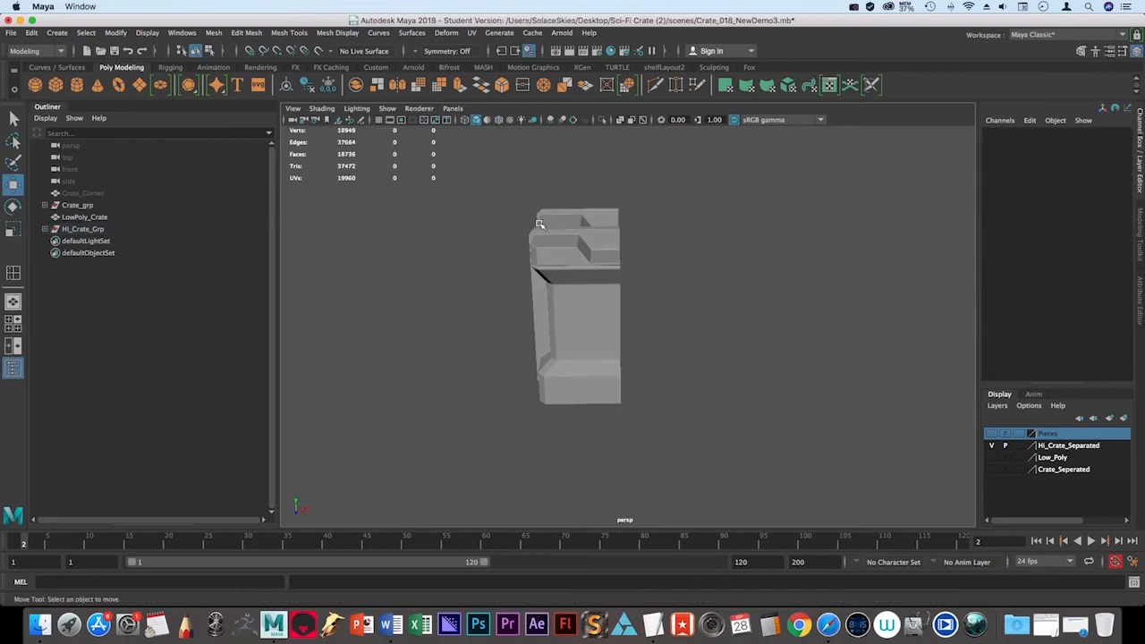
Select the remaining original crate piece and check the contents of Hi_Crate_Grp in the Outliner.
{"action": "left_click_drag", "start_coordinate": [519, 289], "coordinate": [564, 277], "text": "alt"}
{"action": "left_click", "coordinate": [613, 251]}
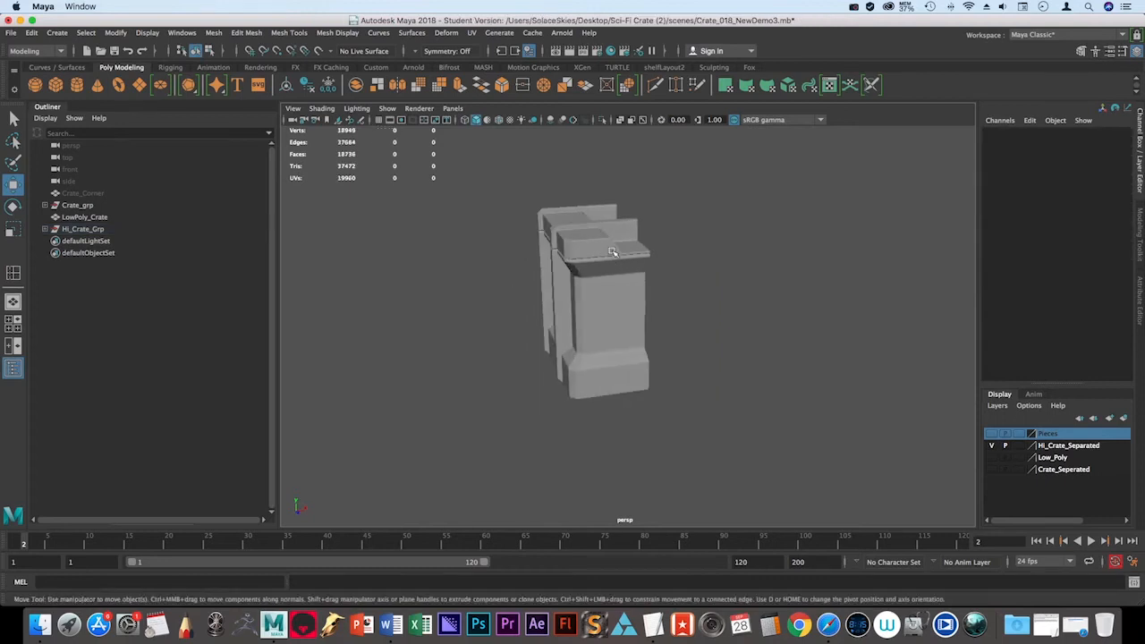
{"action": "left_click", "coordinate": [45, 229]}
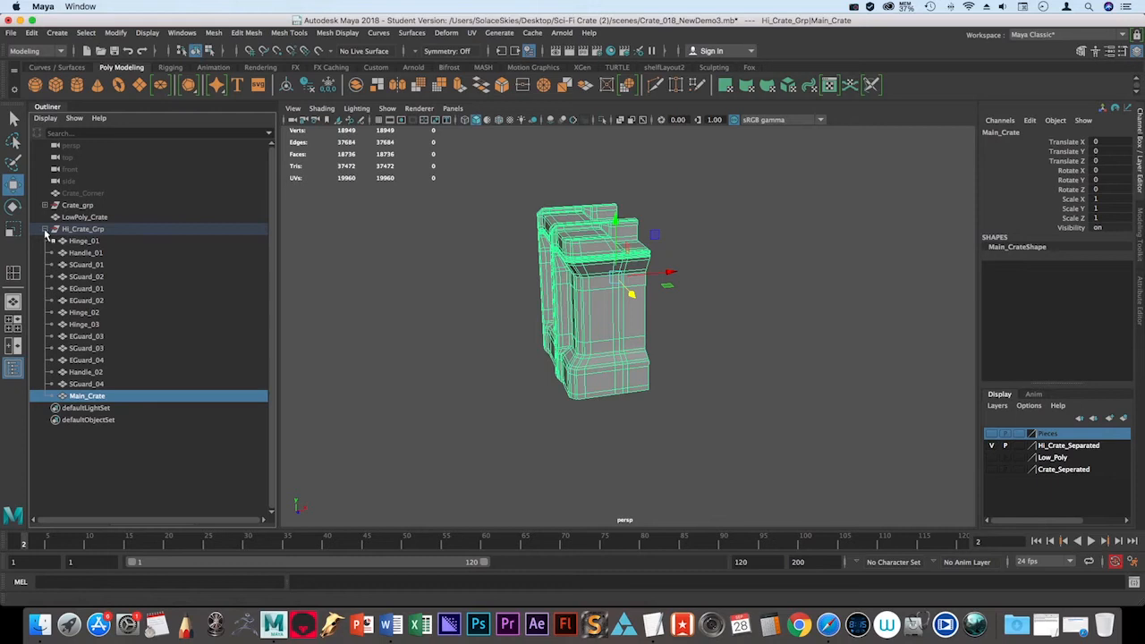
{"action": "left_click", "coordinate": [45, 229]}
Mirror the crate piece as a copy across the world X axis, combined with the original and with borders not merged.
{"action": "left_click_drag", "start_coordinate": [662, 310], "coordinate": [555, 370], "text": "alt"}
{"action": "right_click", "coordinate": [535, 345], "text": "shift"}
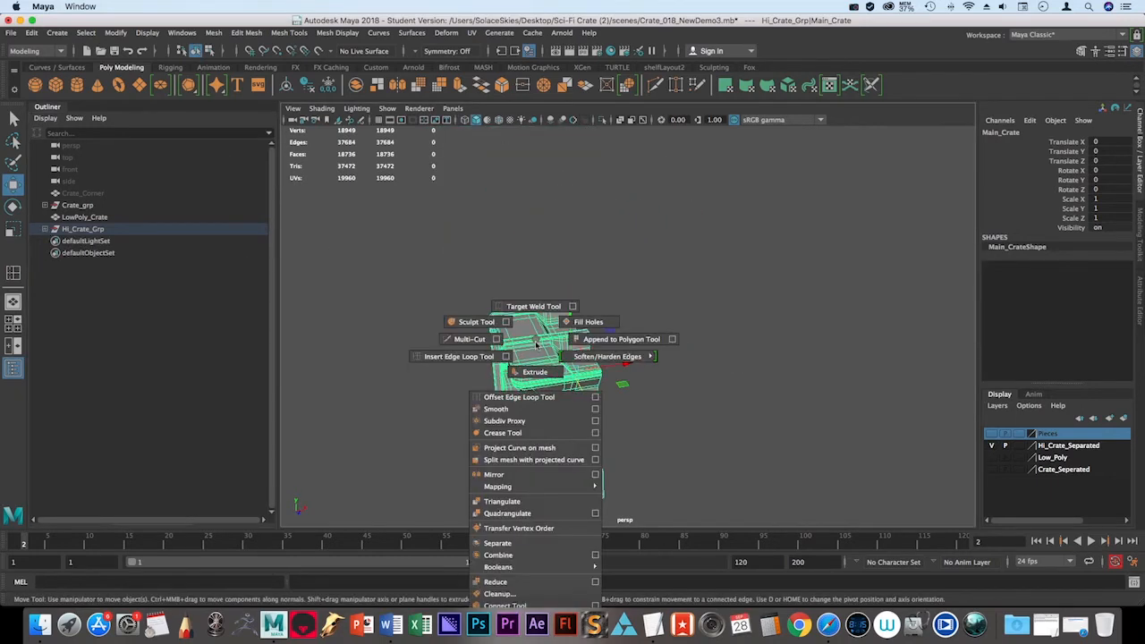
{"action": "left_click", "coordinate": [595, 473]}
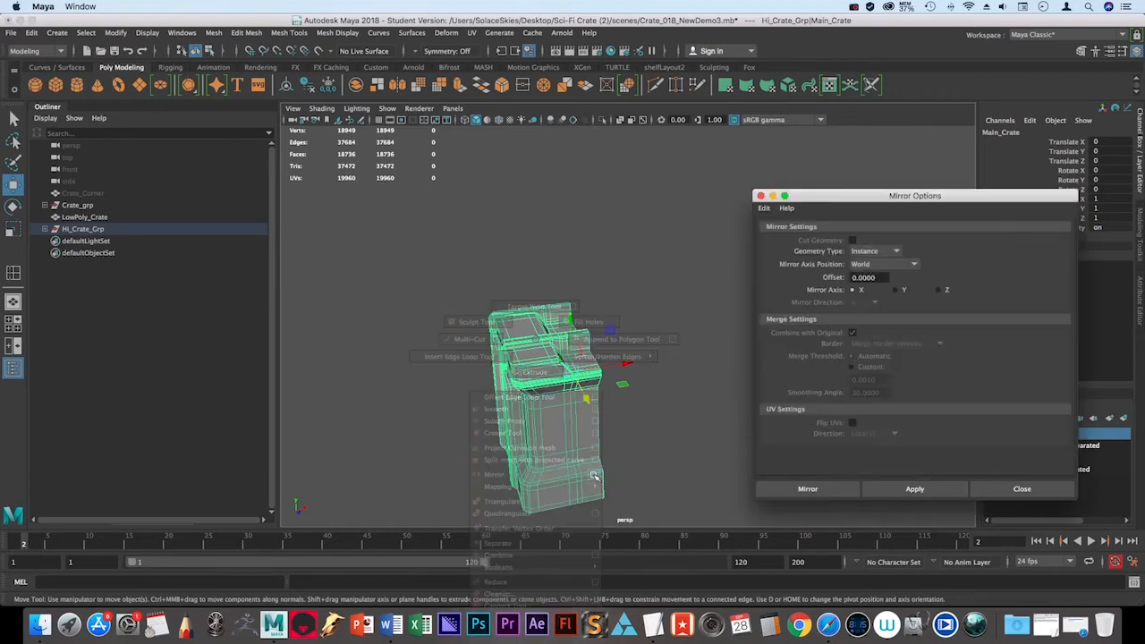
{"action": "left_click", "coordinate": [874, 252]}
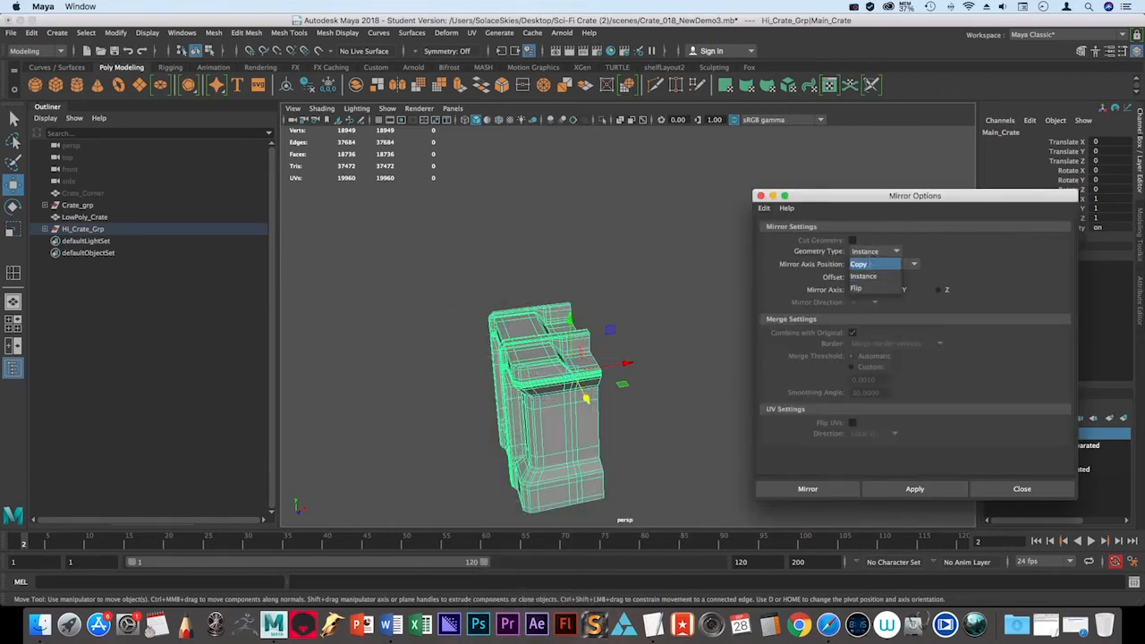
{"action": "left_click", "coordinate": [872, 259]}
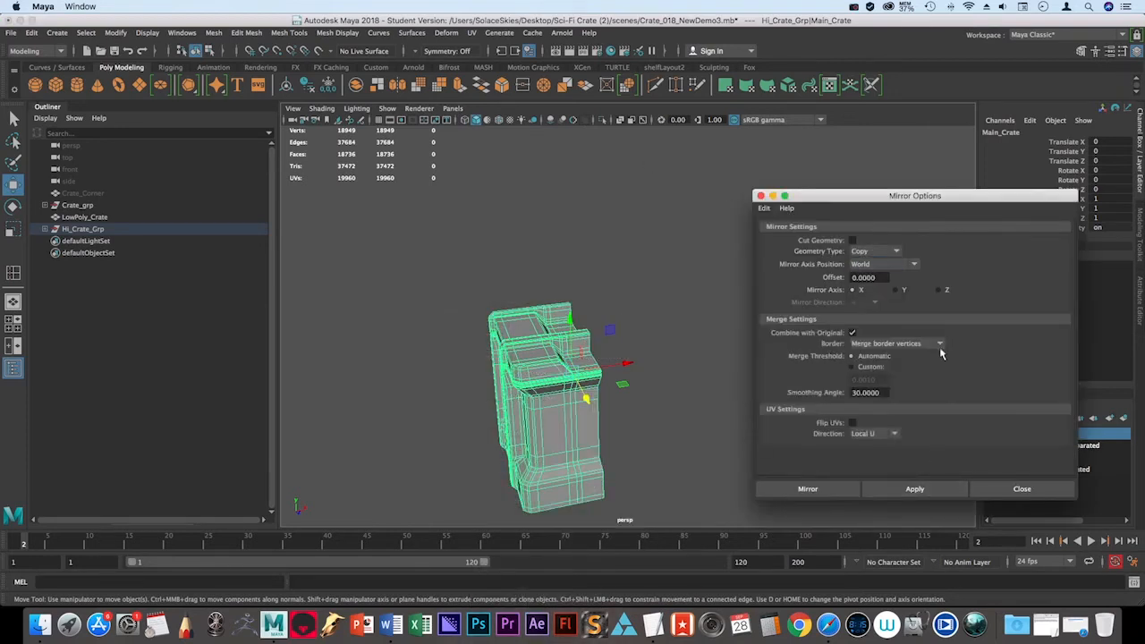
{"action": "left_click", "coordinate": [872, 347]}
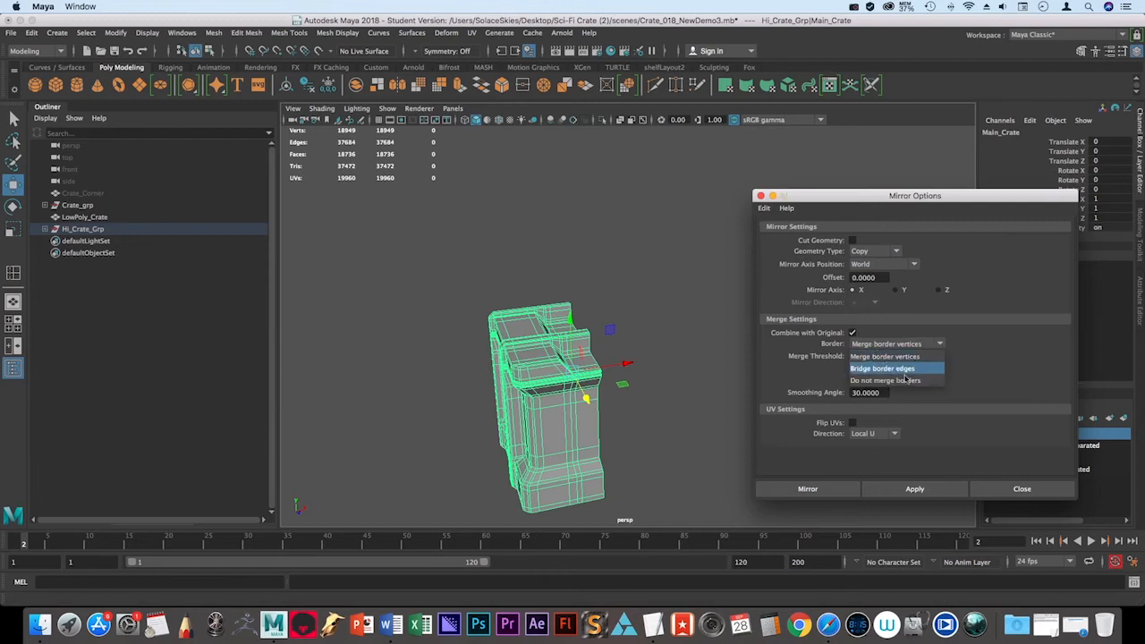
{"action": "left_click", "coordinate": [907, 379]}
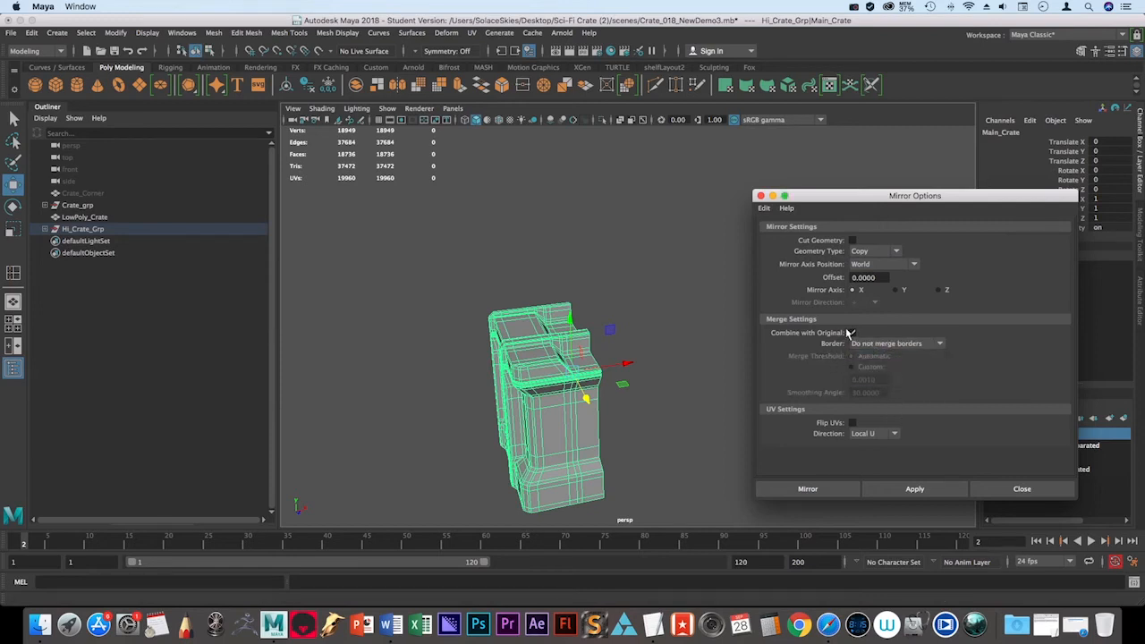
{"action": "left_click", "coordinate": [930, 490]}
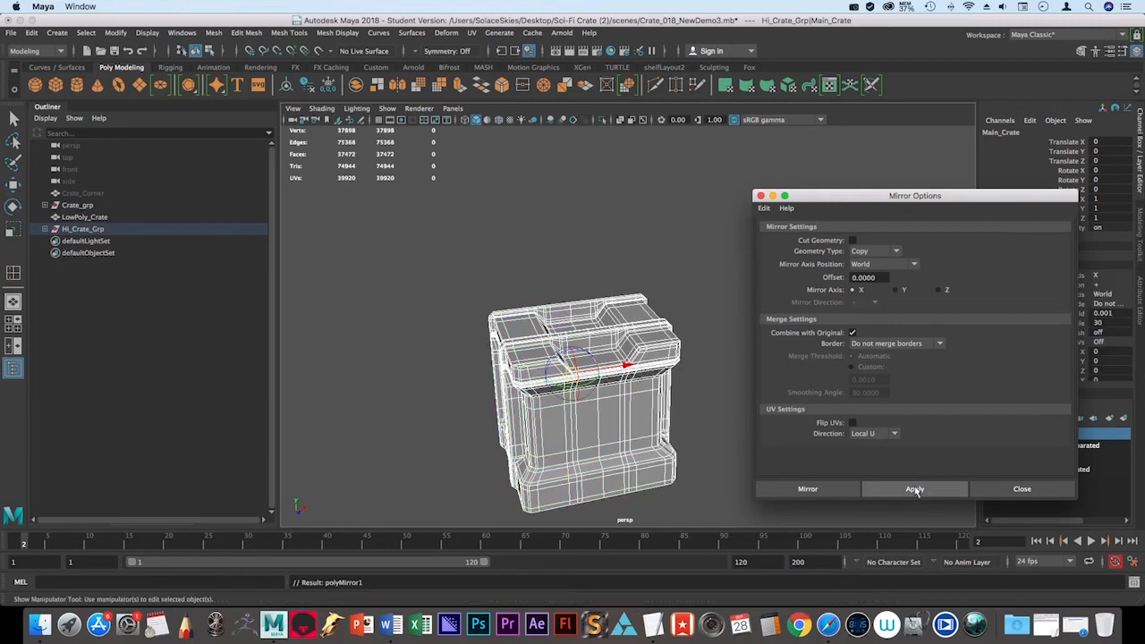
{"action": "left_click", "coordinate": [712, 440]}
{"action": "left_click", "coordinate": [642, 351]}
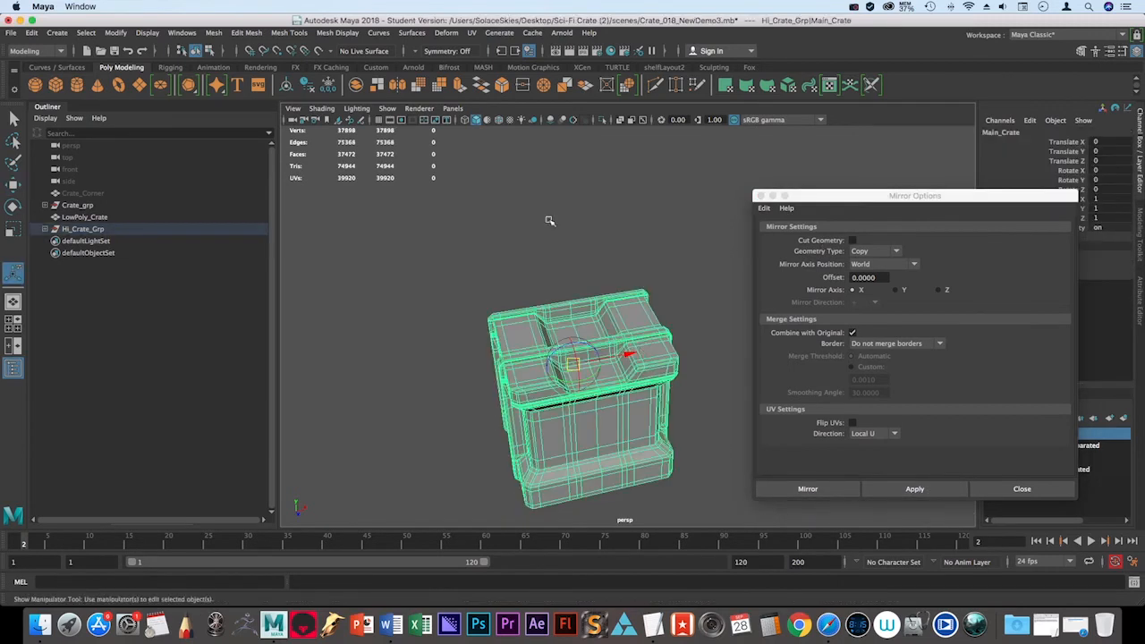
Mirror the combined half across the world Z axis with the same copy settings to complete the crate.
{"action": "left_click_drag", "start_coordinate": [549, 220], "coordinate": [676, 239], "text": "alt"}
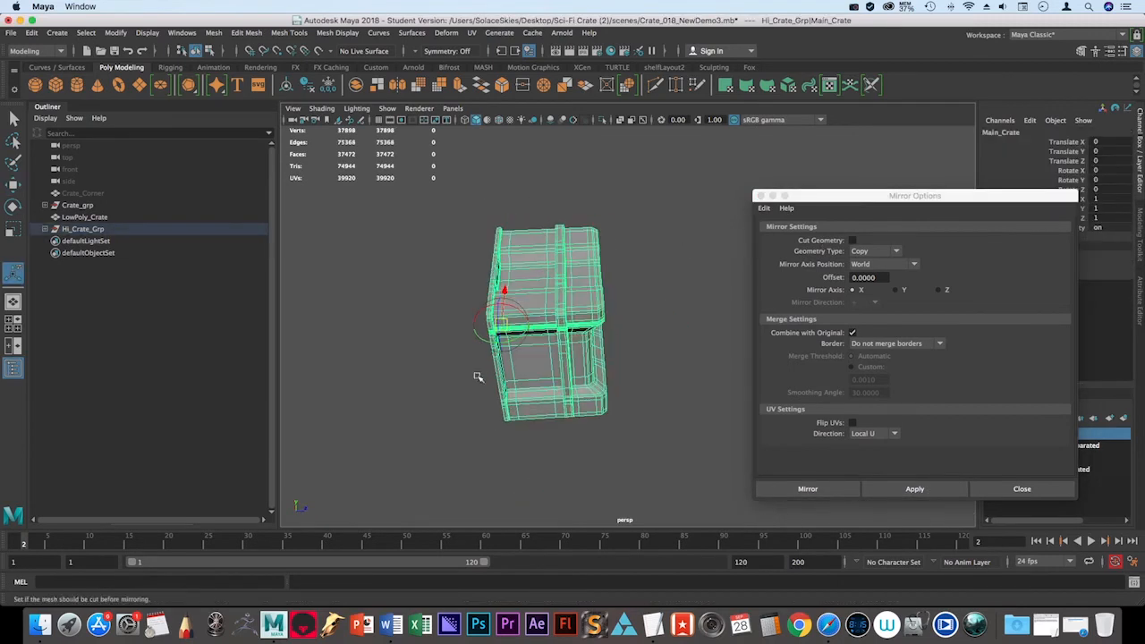
{"action": "left_click", "coordinate": [939, 291]}
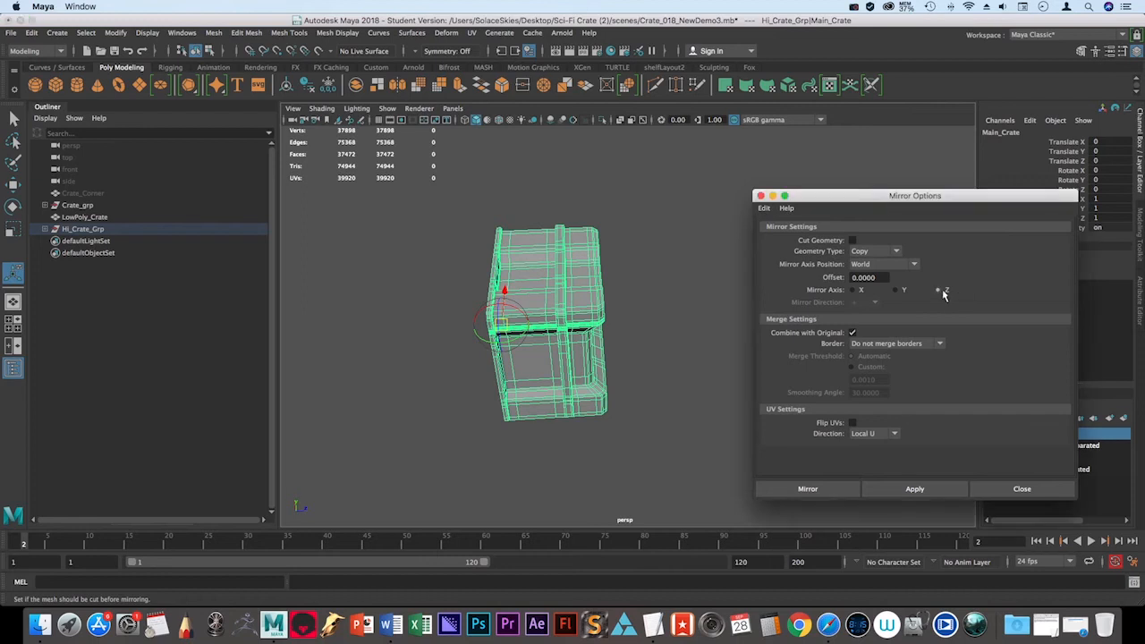
{"action": "left_click", "coordinate": [932, 490]}
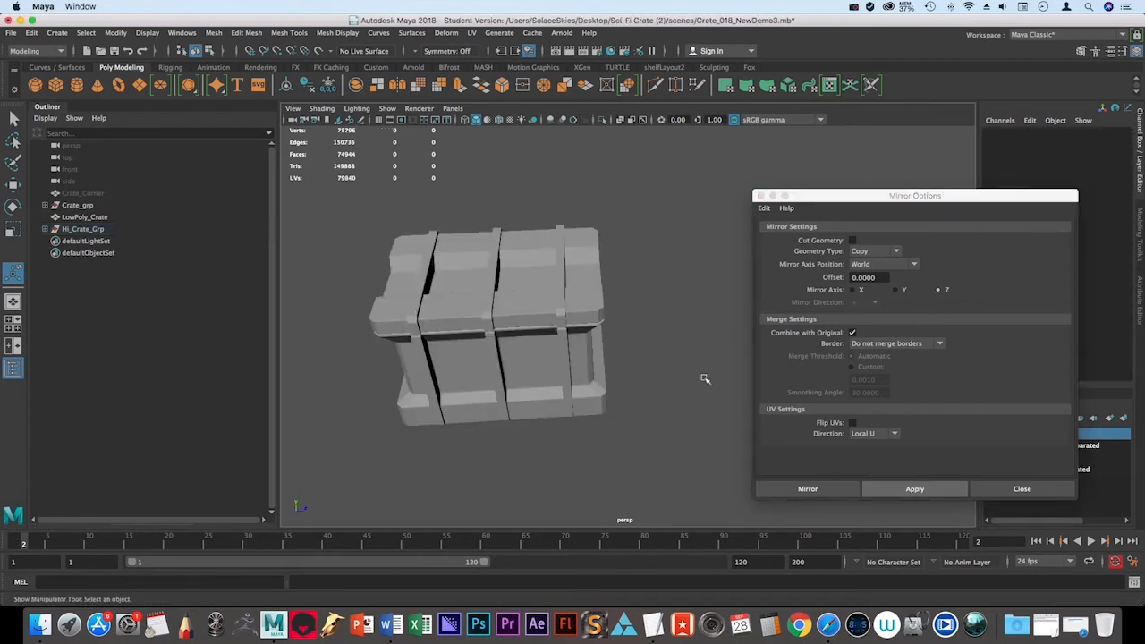
{"action": "left_click_drag", "start_coordinate": [704, 379], "coordinate": [663, 350], "text": "alt"}
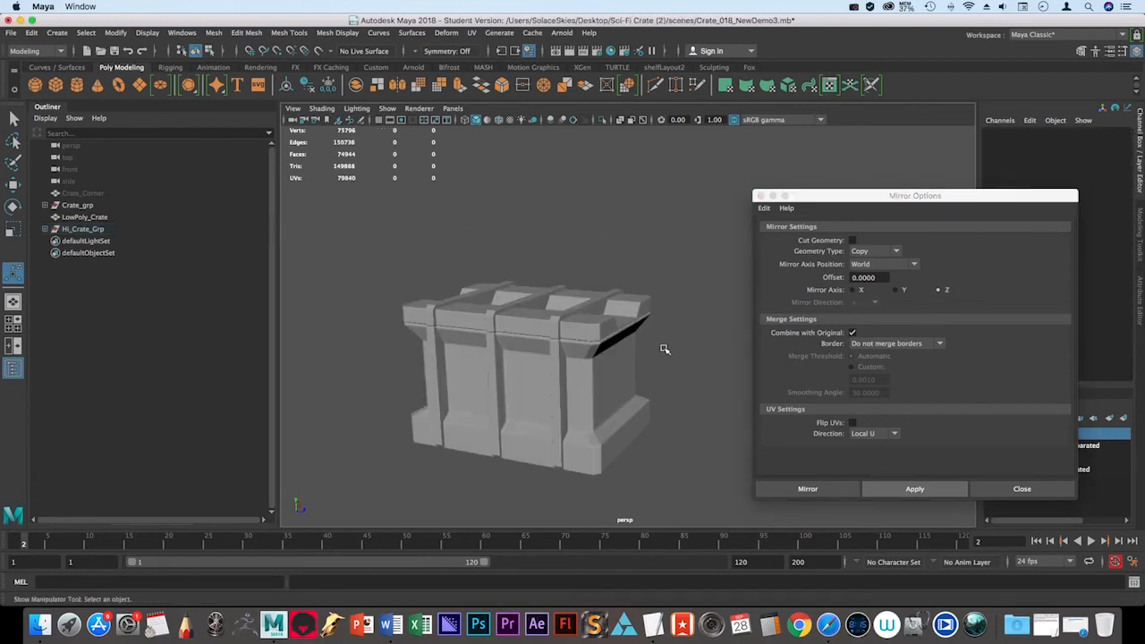
Switch the complete crate to vertex editing and select all of its vertices.
{"action": "left_click", "coordinate": [548, 391]}
{"action": "left_click_drag", "start_coordinate": [666, 320], "coordinate": [564, 313], "text": "alt"}
{"action": "right_click_drag", "start_coordinate": [555, 289], "coordinate": [483, 294]}
{"action": "scroll", "coordinate": [623, 334], "scroll_direction": "down", "scroll_amount": 6}
{"action": "left_click_drag", "start_coordinate": [436, 236], "coordinate": [851, 456]}
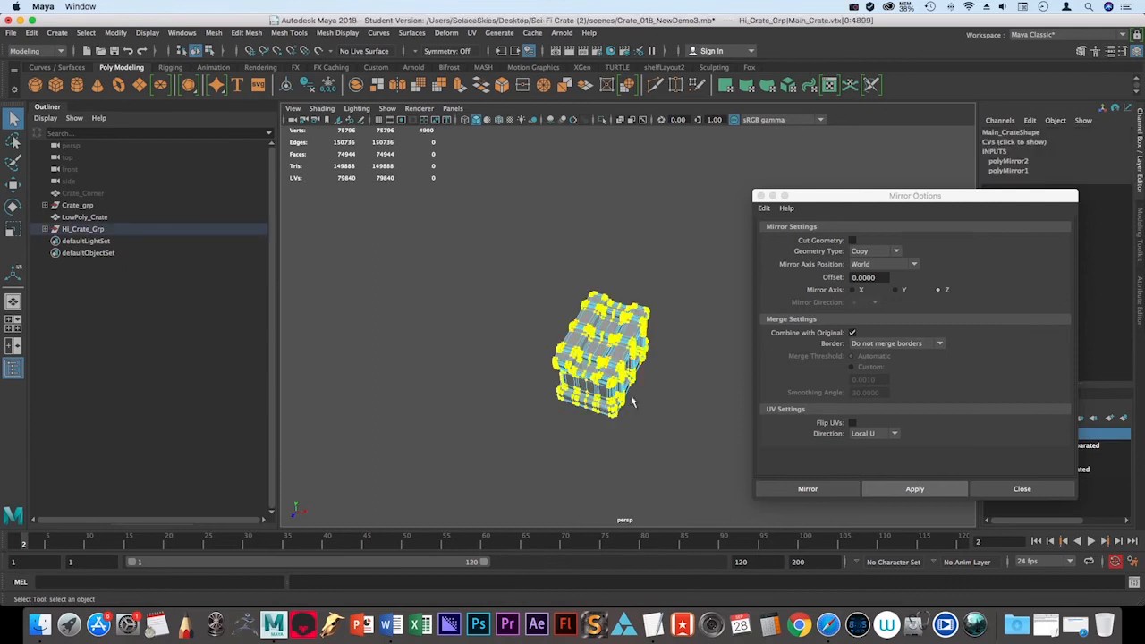
{"action": "left_click_drag", "start_coordinate": [631, 399], "coordinate": [603, 395], "text": "alt"}
{"action": "scroll", "coordinate": [603, 394], "scroll_direction": "up", "scroll_amount": 5}
{"action": "middle_click_drag", "start_coordinate": [602, 387], "coordinate": [609, 318], "text": "alt"}
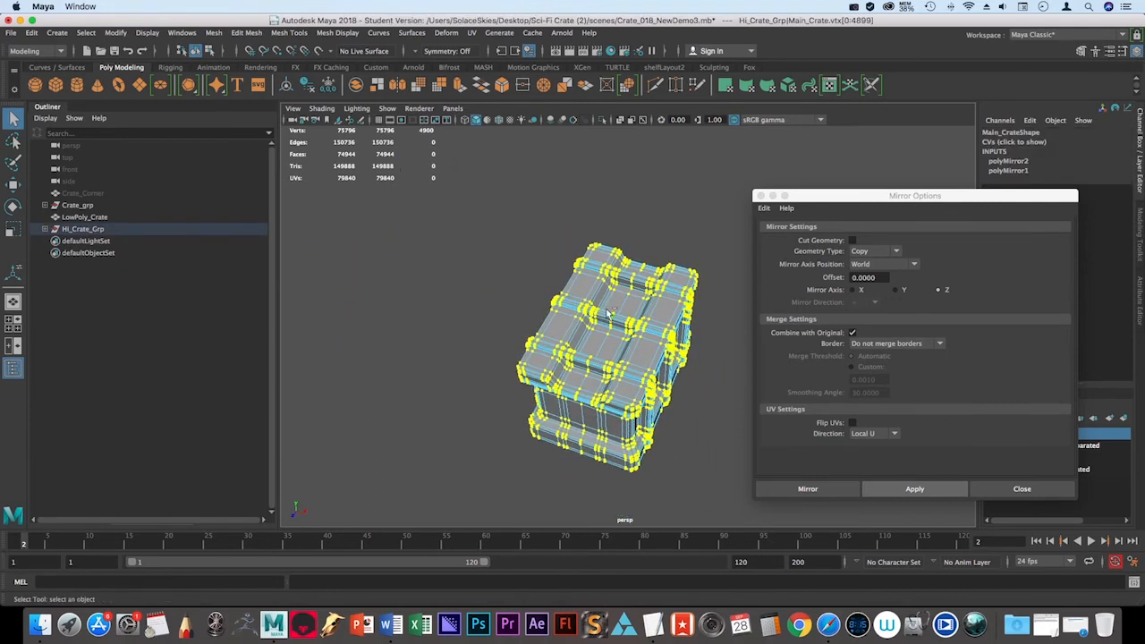
Merge the selected crate vertices with a threshold of 0.0010 and return to object selection.
{"action": "right_click_drag", "start_coordinate": [607, 310], "coordinate": [704, 257], "text": "shift"}
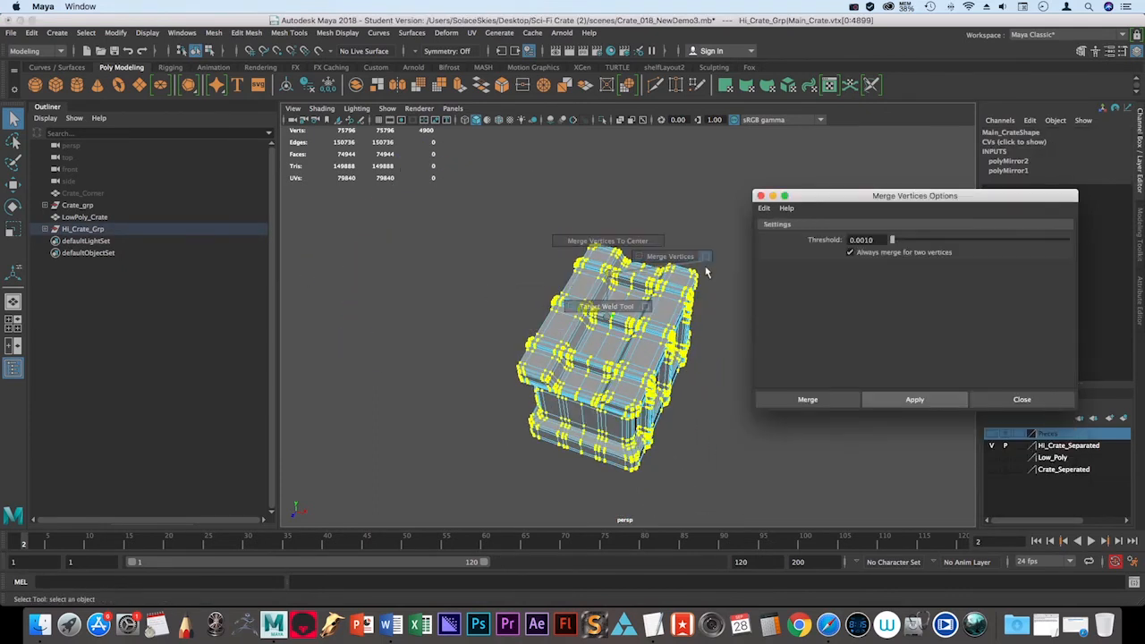
{"action": "scroll", "coordinate": [572, 387], "scroll_direction": "up", "scroll_amount": 5}
{"action": "left_click_drag", "start_coordinate": [572, 388], "coordinate": [613, 384], "text": "alt"}
{"action": "scroll", "coordinate": [613, 385], "scroll_direction": "up", "scroll_amount": 5}
{"action": "right_click_drag", "start_coordinate": [636, 412], "coordinate": [362, 246], "text": "alt"}
{"action": "left_click", "coordinate": [882, 239]}
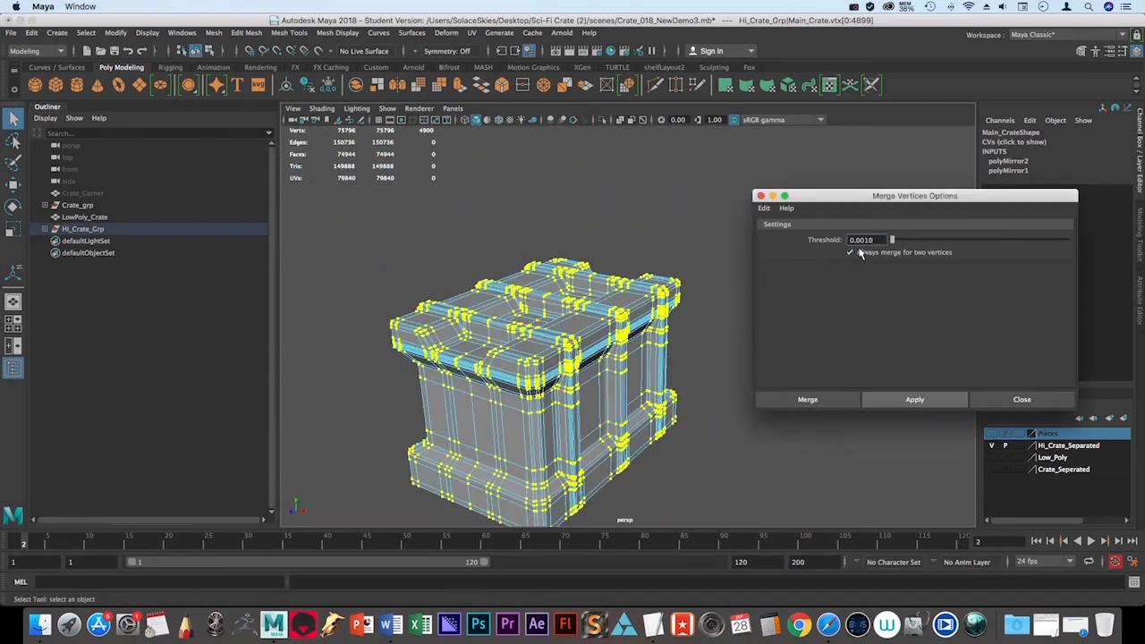
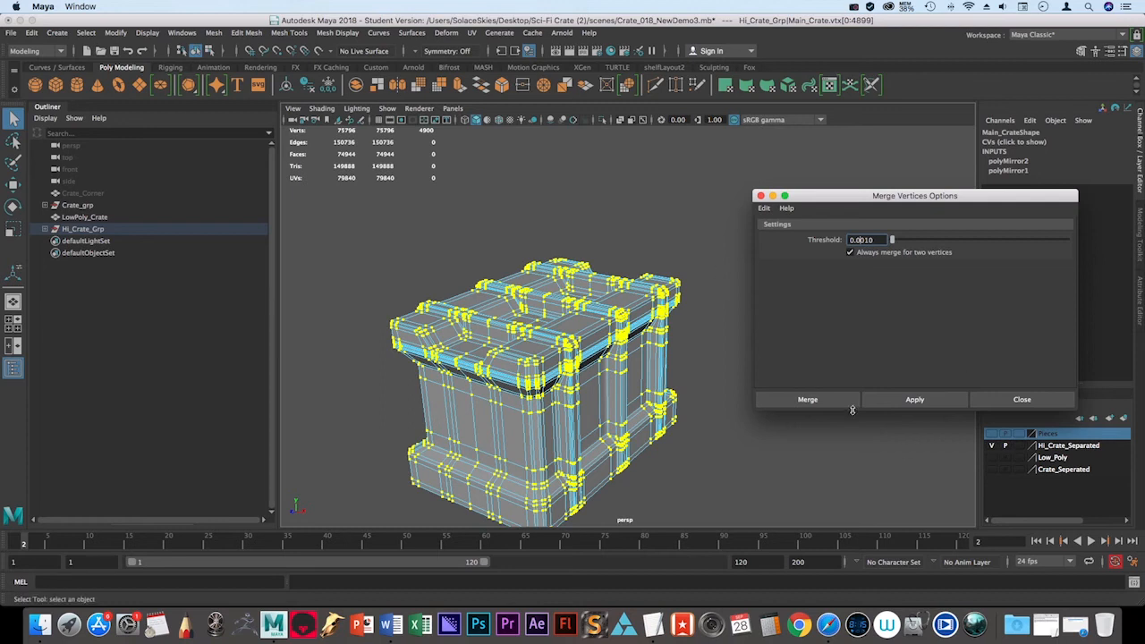
{"action": "left_click", "coordinate": [808, 399]}
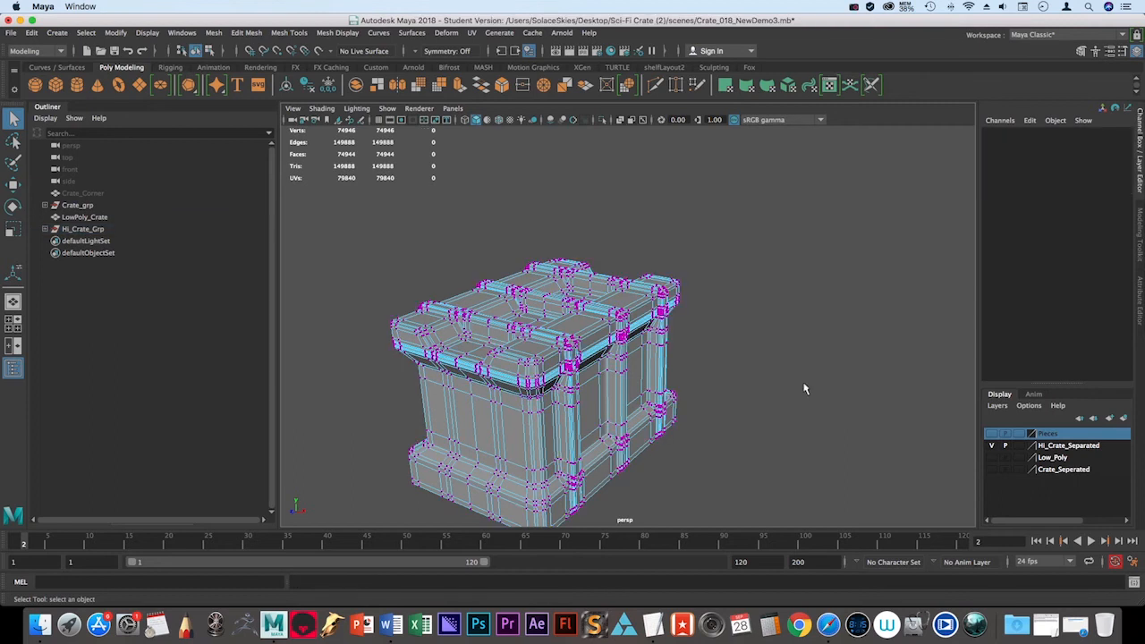
{"action": "key", "text": "F8"}
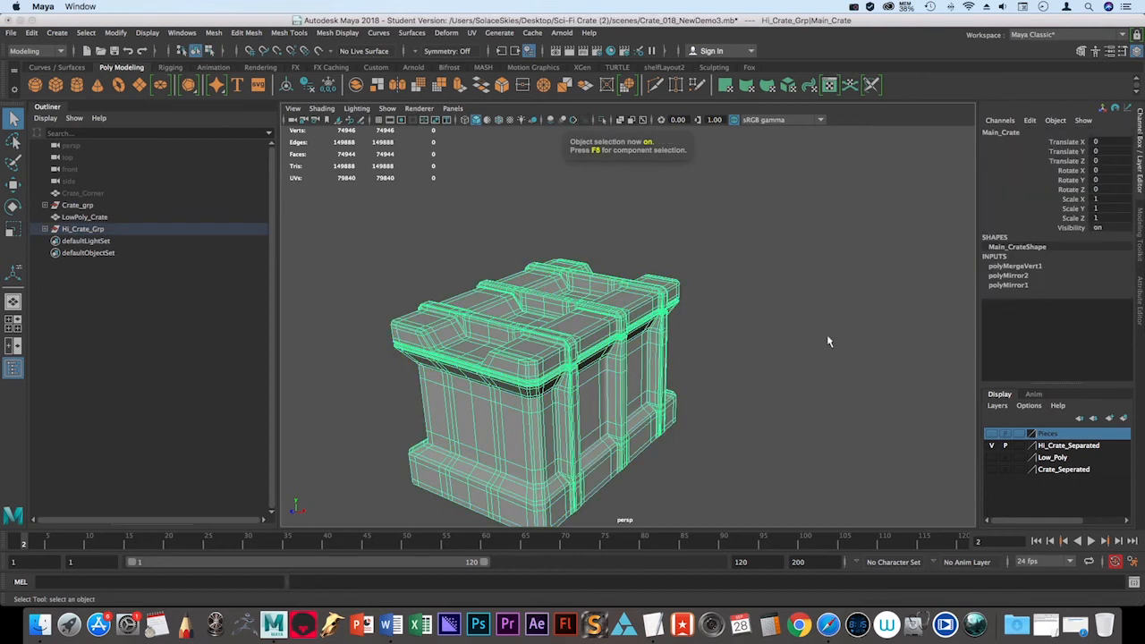
Turn off the crate's smooth preview and delete the lengthwise edge loop along the X mirror seam.
{"action": "right_click_drag", "start_coordinate": [550, 383], "coordinate": [541, 264]}
{"action": "left_click_drag", "start_coordinate": [530, 286], "coordinate": [608, 291], "text": "alt"}
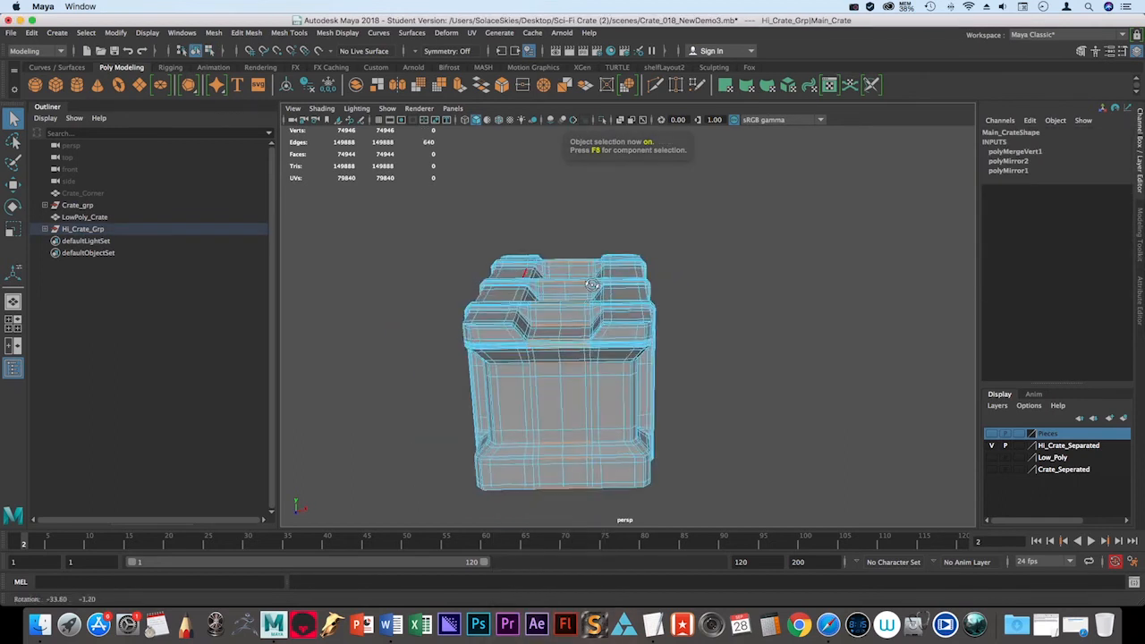
{"action": "scroll", "coordinate": [463, 332], "scroll_direction": "up", "scroll_amount": 5}
{"action": "key", "text": "1"}
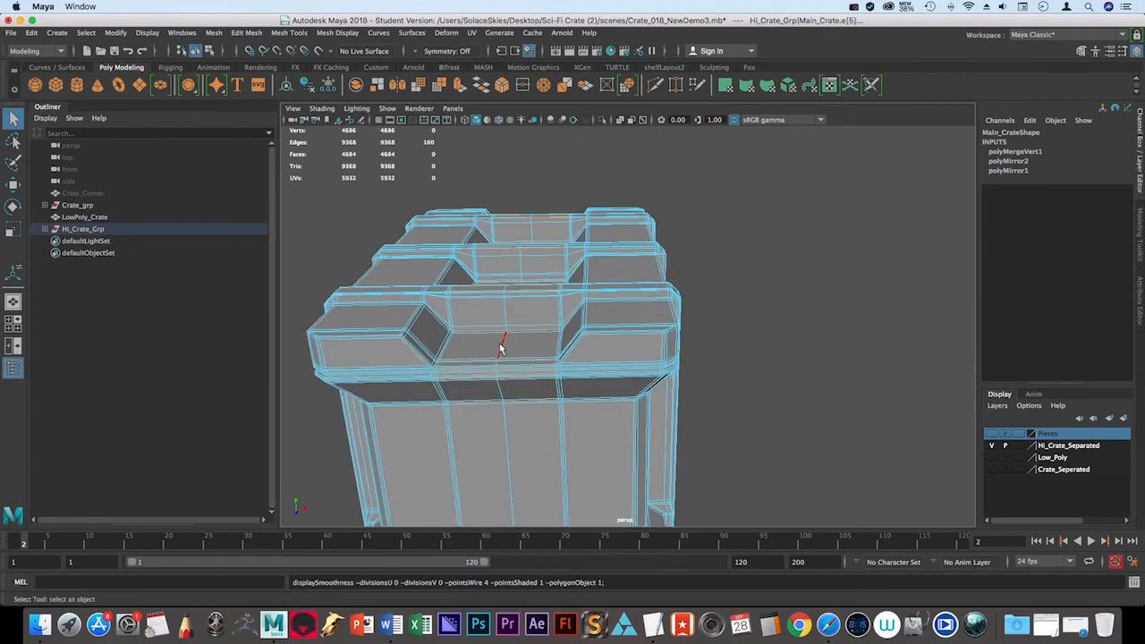
{"action": "left_click", "coordinate": [500, 347]}
{"action": "right_click_drag", "start_coordinate": [501, 347], "coordinate": [457, 365], "text": "shift"}
Select the edge loop along the middle of the central strap, check it in wireframe, and delete it.
{"action": "left_click_drag", "start_coordinate": [457, 365], "coordinate": [575, 328], "text": "alt"}
{"action": "right_click_drag", "start_coordinate": [575, 328], "coordinate": [756, 539], "text": "alt"}
{"action": "left_click_drag", "start_coordinate": [755, 538], "coordinate": [756, 359], "text": "alt"}
{"action": "right_click_drag", "start_coordinate": [528, 332], "coordinate": [573, 360], "text": "alt"}
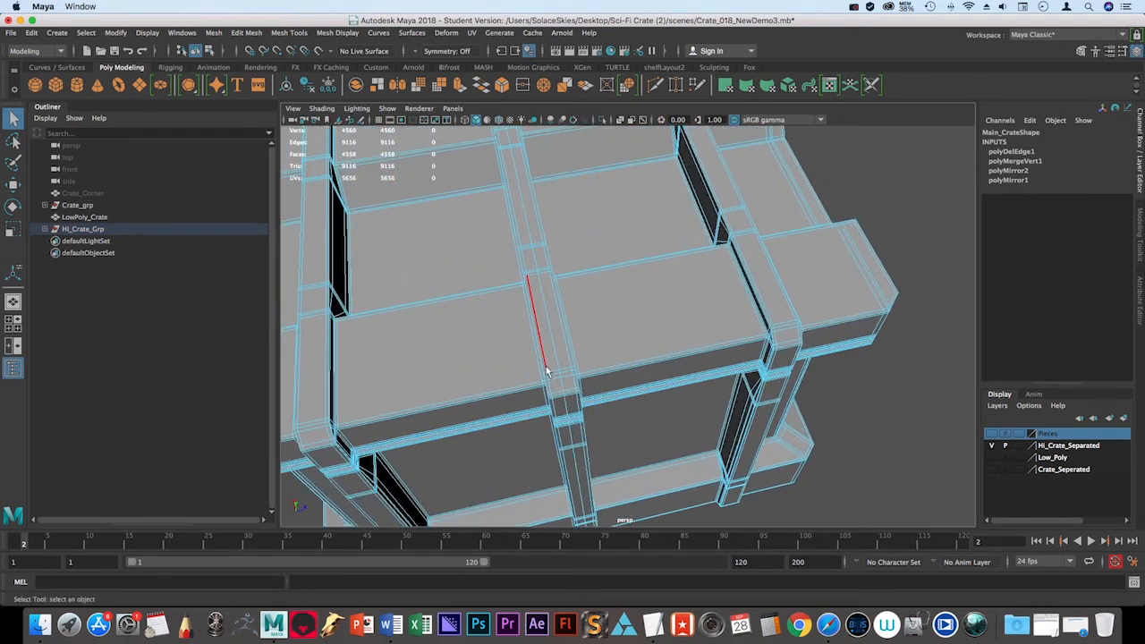
{"action": "double_click", "coordinate": [558, 364]}
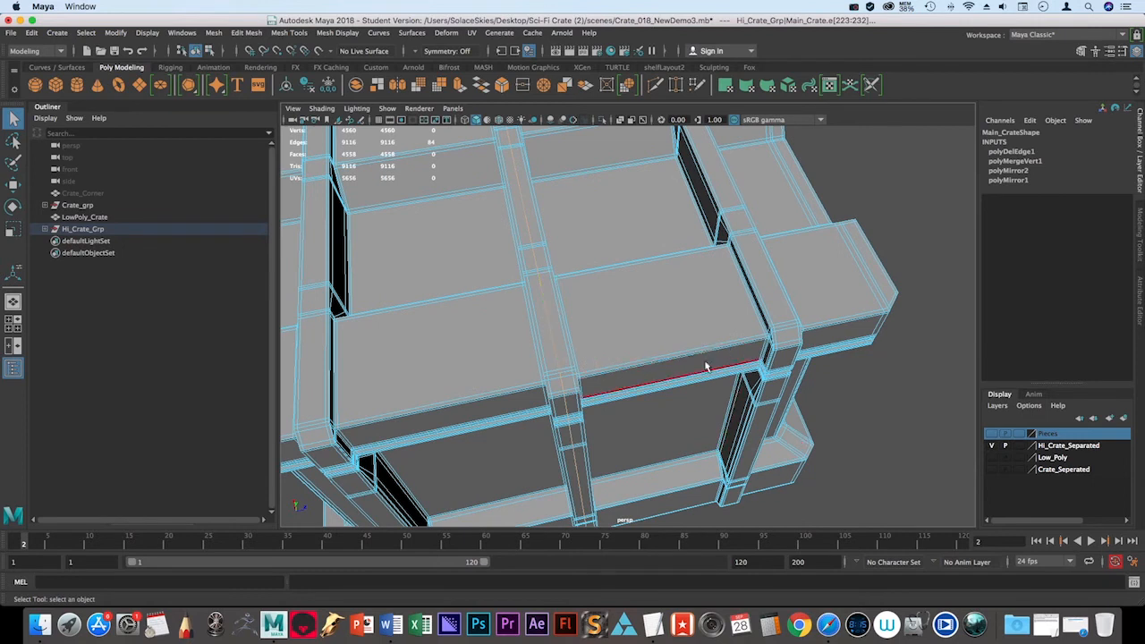
{"action": "key", "text": "4"}
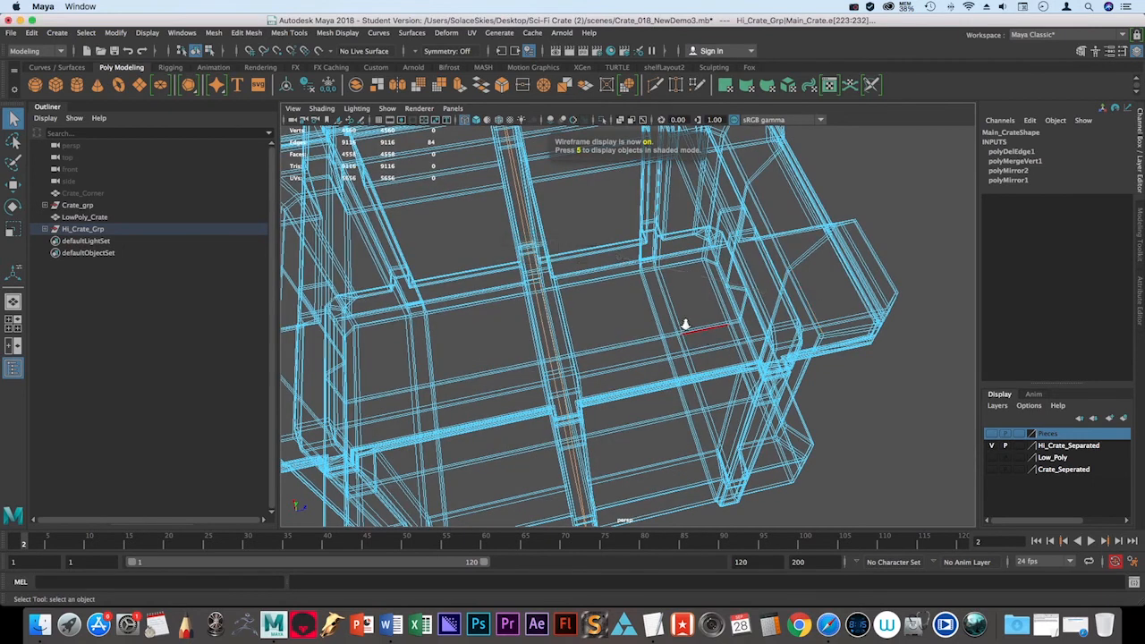
{"action": "left_click_drag", "start_coordinate": [625, 280], "coordinate": [608, 285], "text": "alt"}
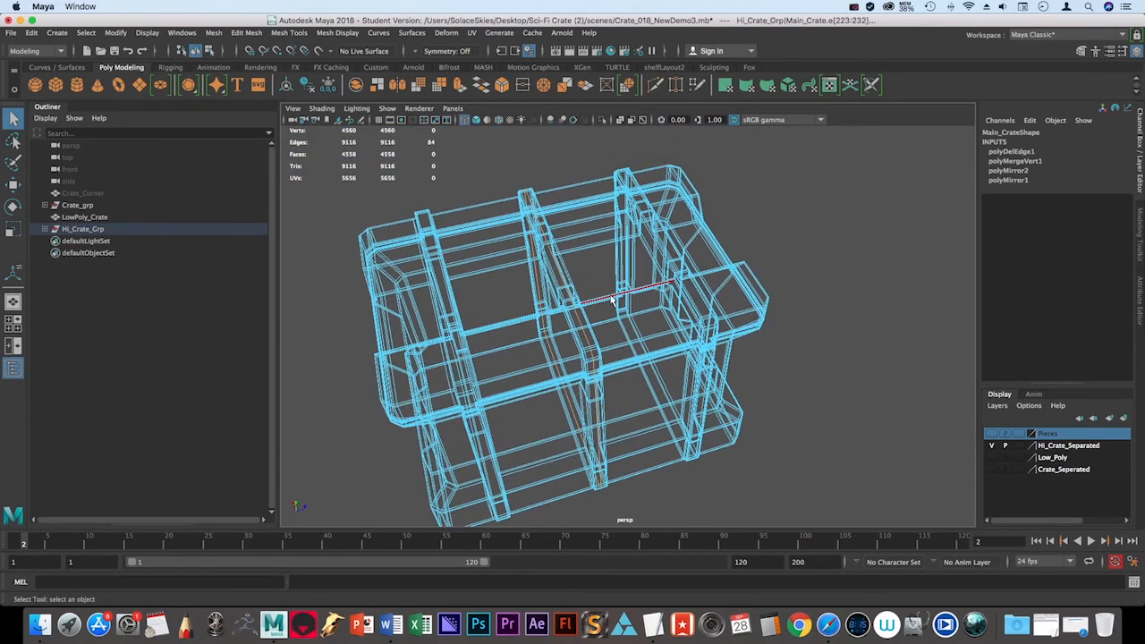
{"action": "key", "text": "5"}
{"action": "right_click_drag", "start_coordinate": [582, 330], "coordinate": [532, 344], "text": "shift"}
{"action": "left_click_drag", "start_coordinate": [751, 295], "coordinate": [829, 285], "text": "alt"}
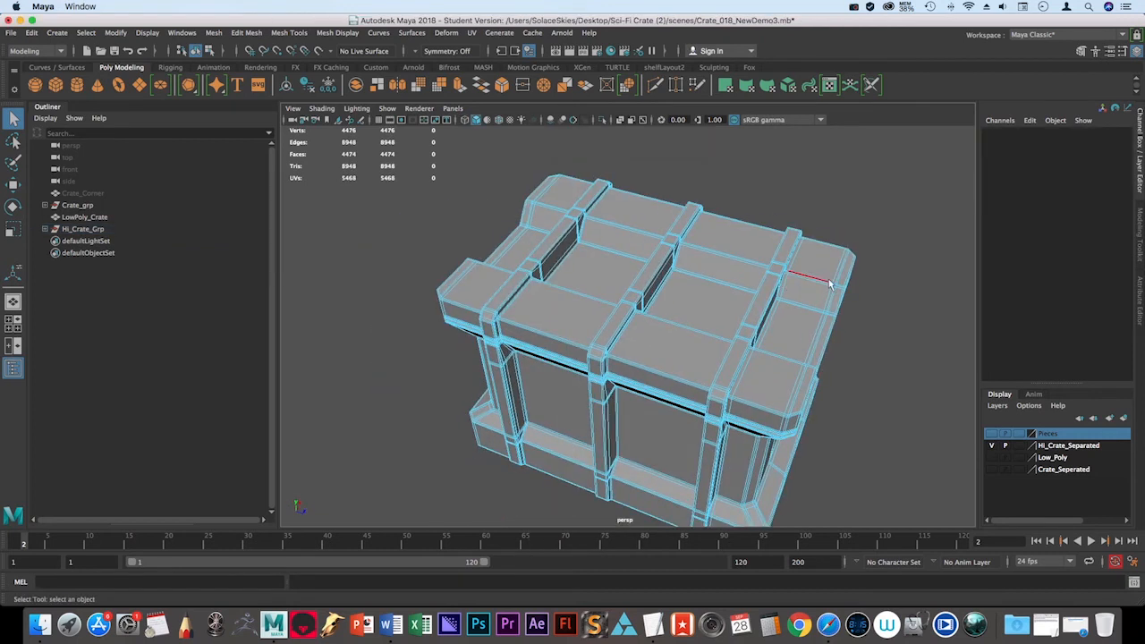
Return to object selection, delete the crate's construction history, freeze its transformations, and deselect it.
{"action": "key", "text": "F8"}
{"action": "right_click_drag", "start_coordinate": [839, 354], "coordinate": [787, 340], "text": "alt"}
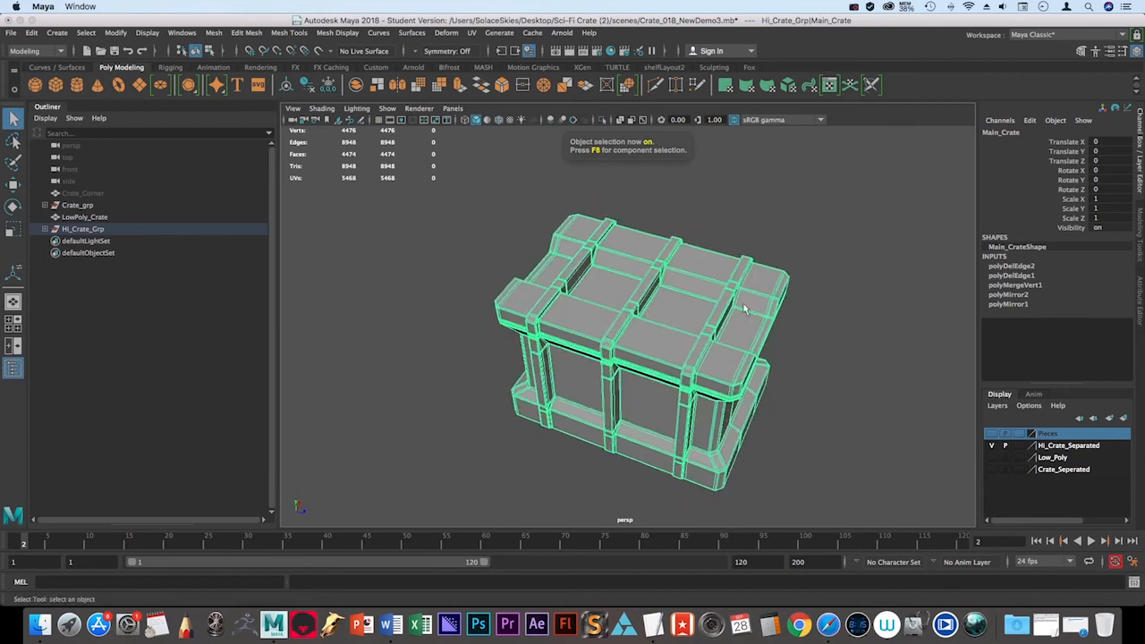
{"action": "left_click_drag", "start_coordinate": [787, 340], "coordinate": [664, 291], "text": "alt"}
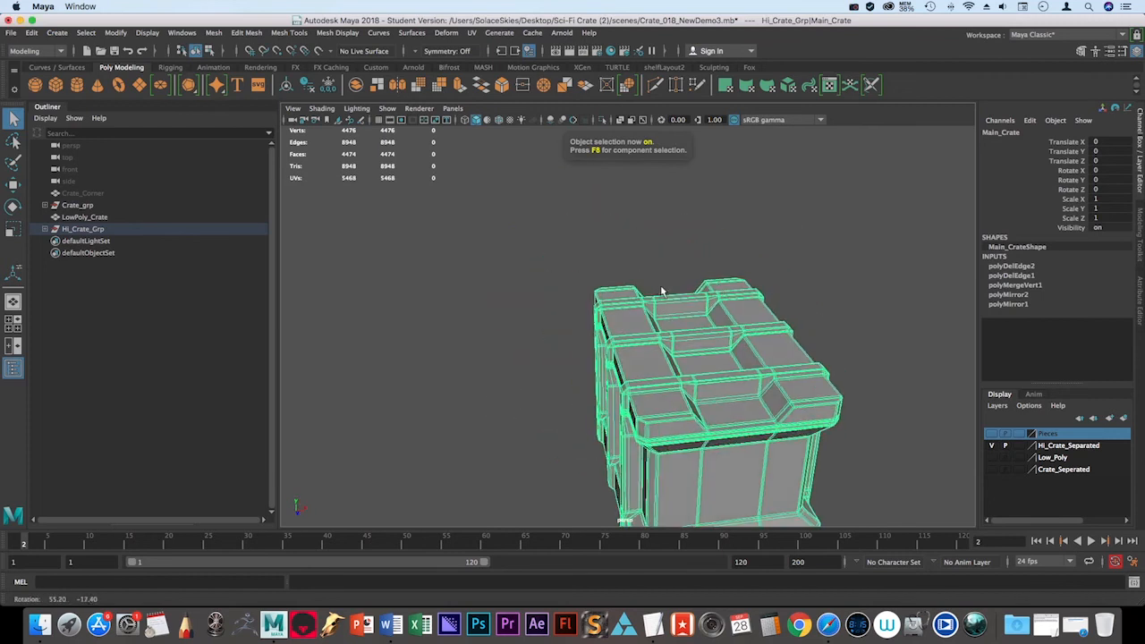
{"action": "left_click", "coordinate": [308, 87]}
{"action": "left_click", "coordinate": [327, 84]}
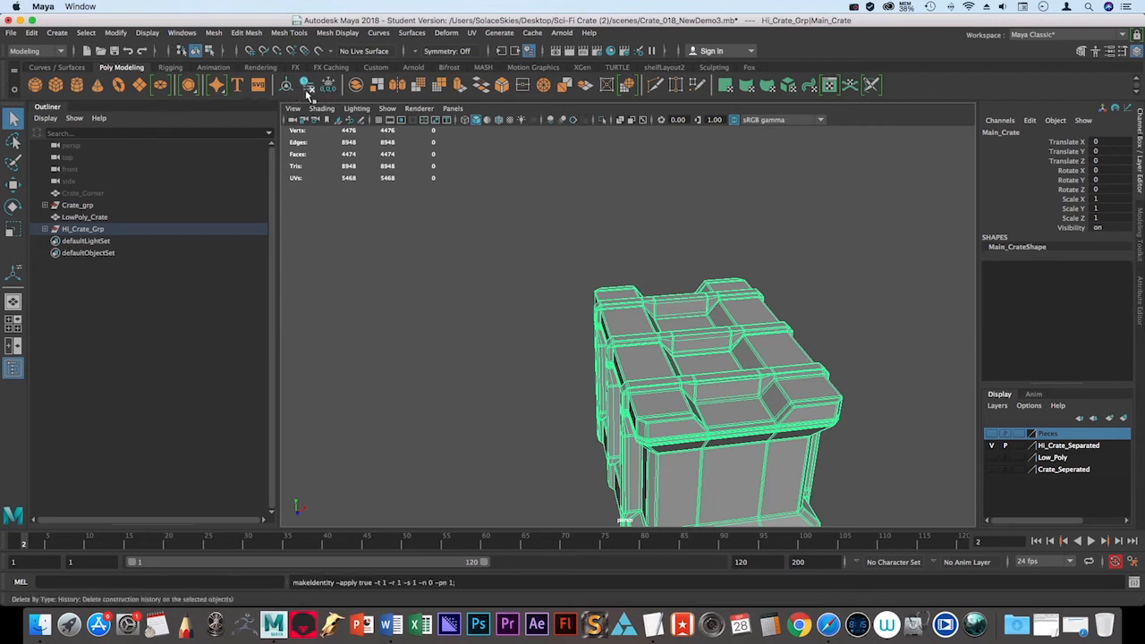
{"action": "left_click", "coordinate": [562, 384]}
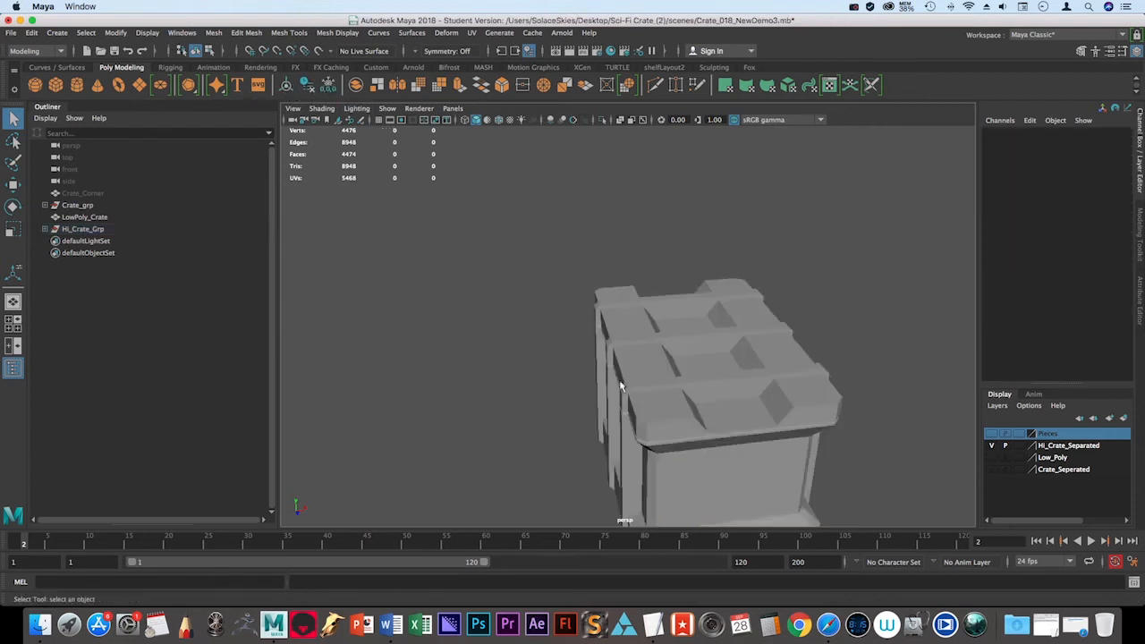
Inspect the complete crate from several sides with its smooth preview turned off, and deselect it.
{"action": "mouse_move", "coordinate": [620, 386]}
{"action": "left_mouse_down", "text": "alt"}
{"action": "mouse_move", "coordinate": [519, 332]}
{"action": "mouse_move", "coordinate": [577, 316]}
{"action": "mouse_move", "coordinate": [621, 384]}
{"action": "left_mouse_up", "text": "alt"}
{"action": "left_click", "coordinate": [621, 384]}
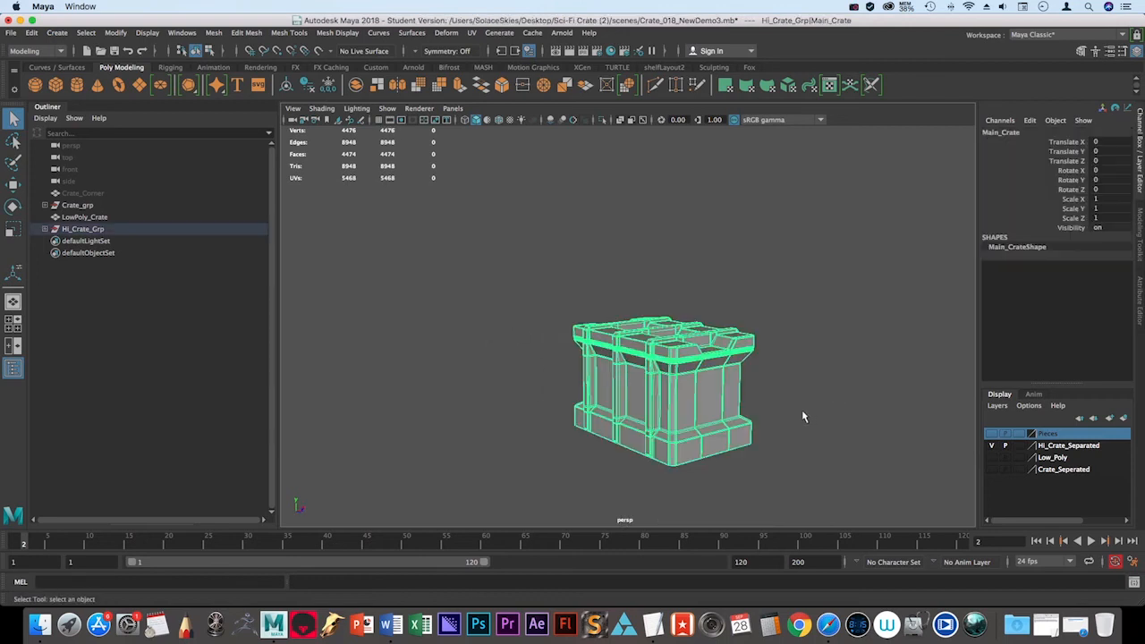
{"action": "left_click", "coordinate": [794, 414]}
{"action": "left_click_drag", "start_coordinate": [787, 372], "coordinate": [703, 389], "text": "alt"}
{"action": "left_click", "coordinate": [702, 389]}
{"action": "key", "text": "1"}
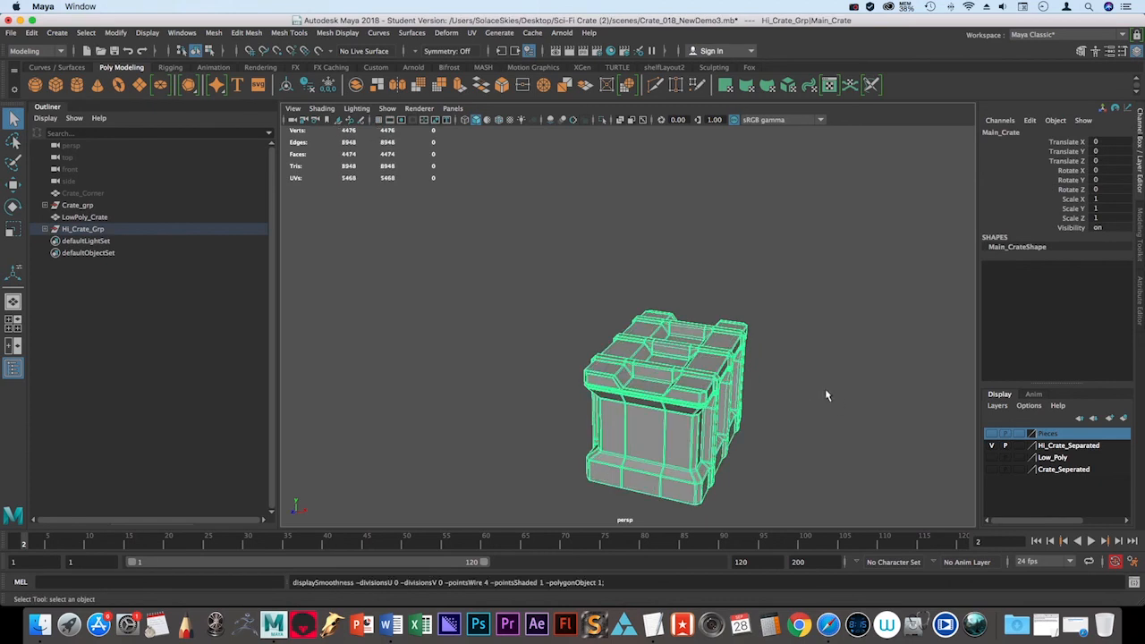
{"action": "left_click", "coordinate": [827, 394]}
{"action": "left_click_drag", "start_coordinate": [519, 270], "coordinate": [687, 263], "text": "alt"}
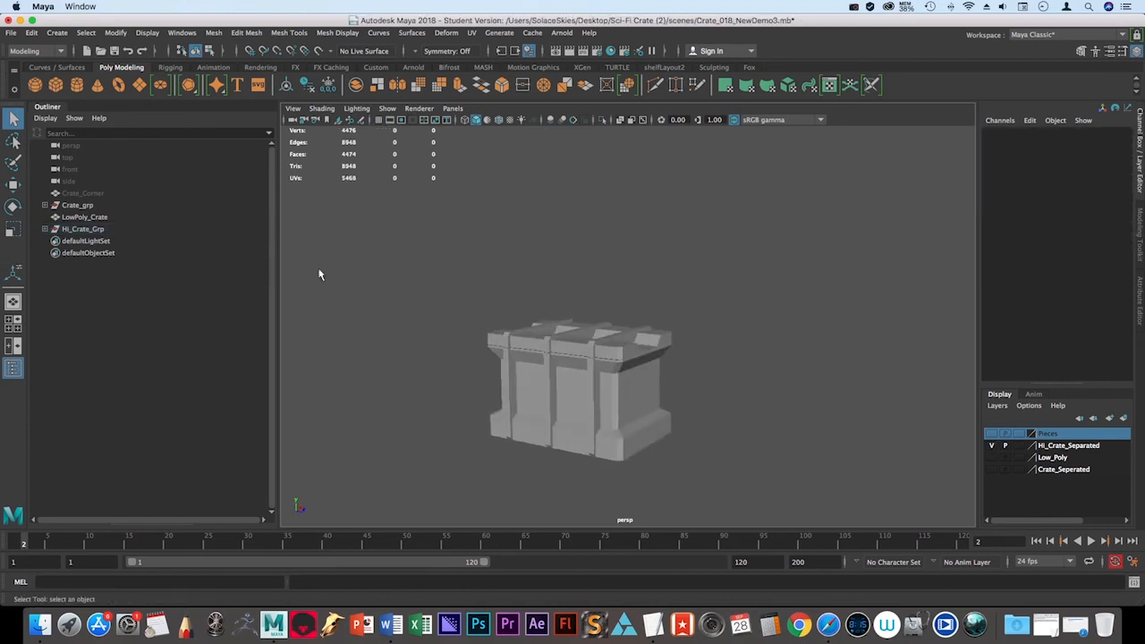
Save the scene as Crate_20_HighPoly in the scenes folder and accept the student version notice.
{"action": "left_click", "coordinate": [10, 32]}
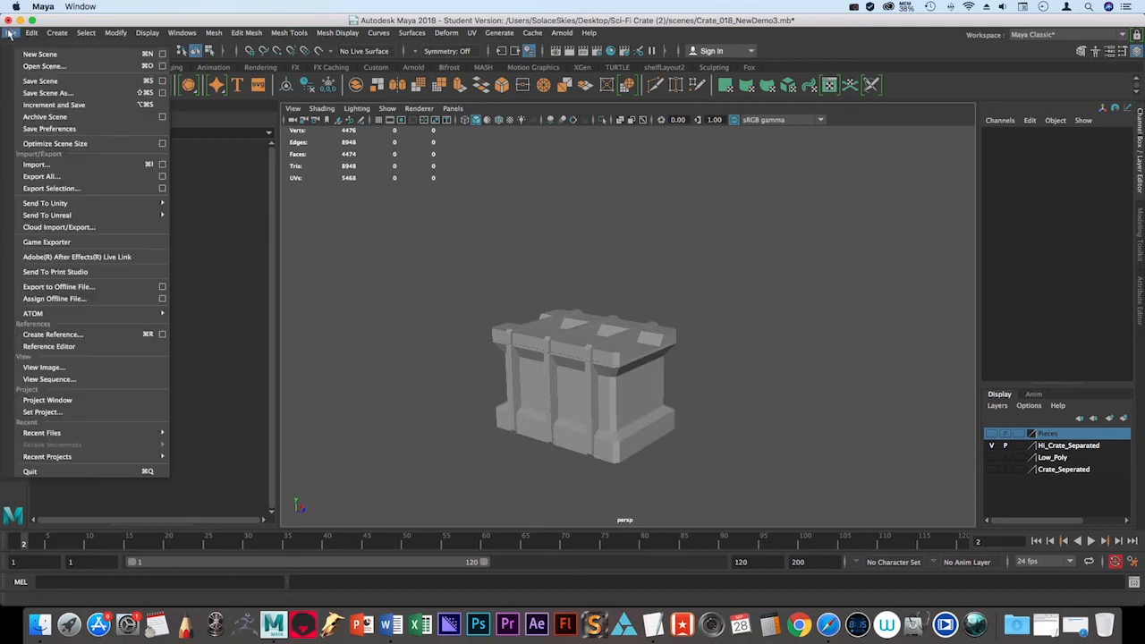
{"action": "left_click", "coordinate": [48, 93]}
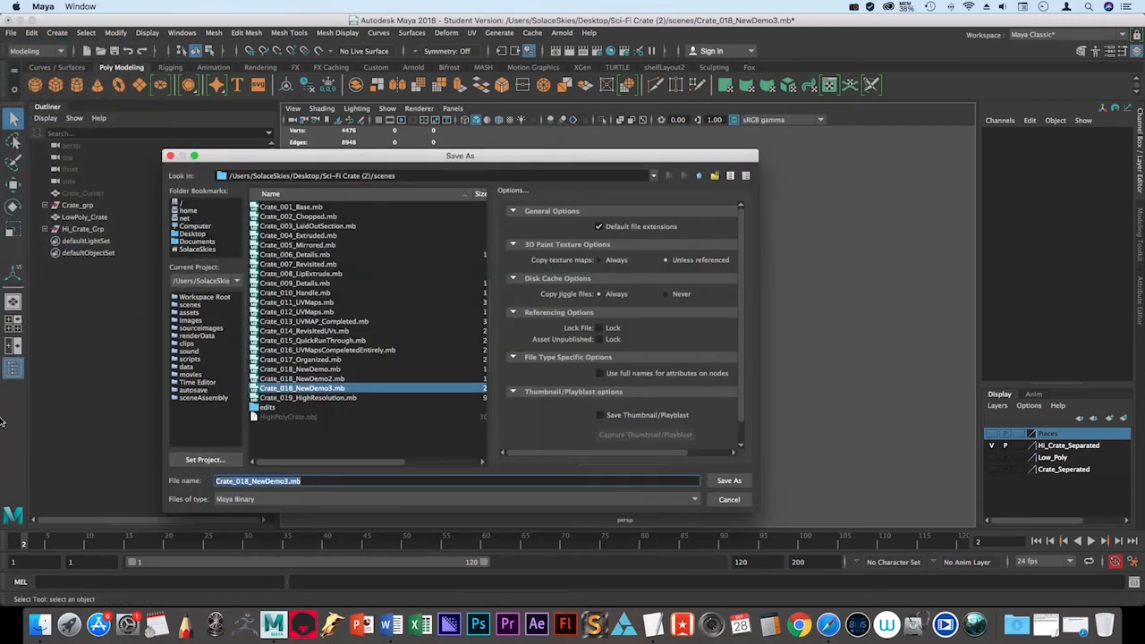
{"action": "type", "text": "Crat"}
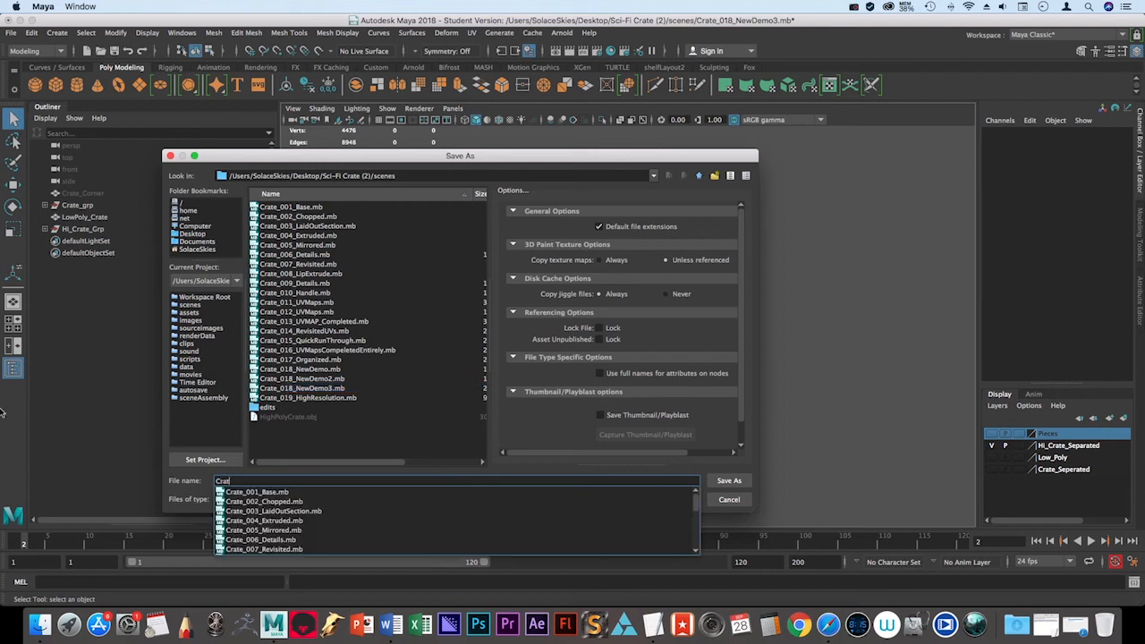
{"action": "type", "text": "e_20_HighPoly"}
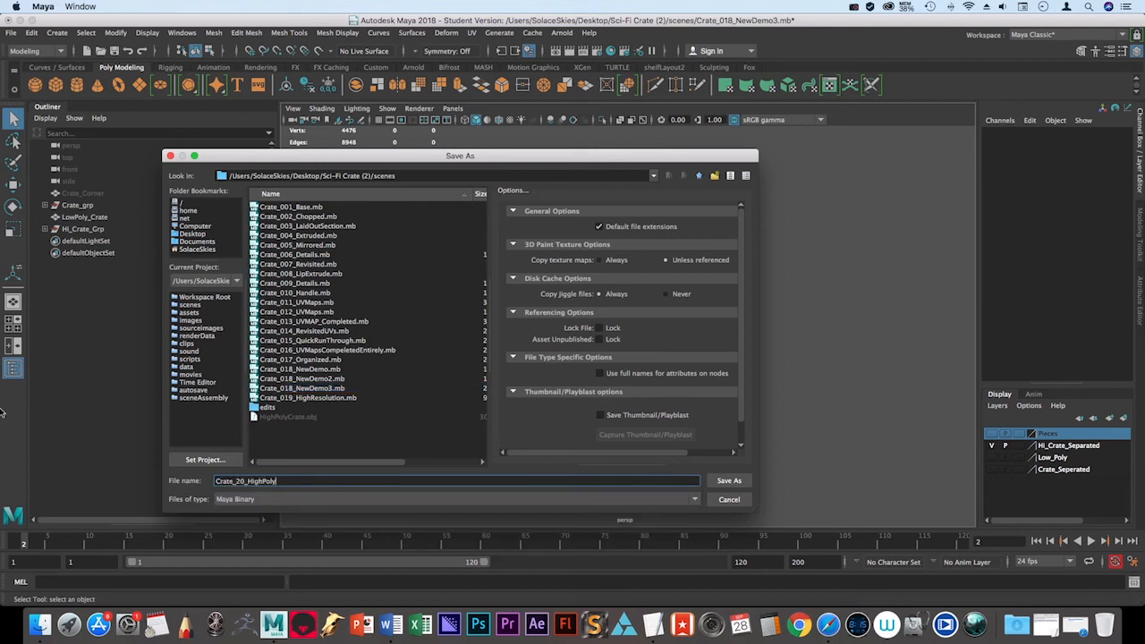
{"action": "key", "text": "Return"}
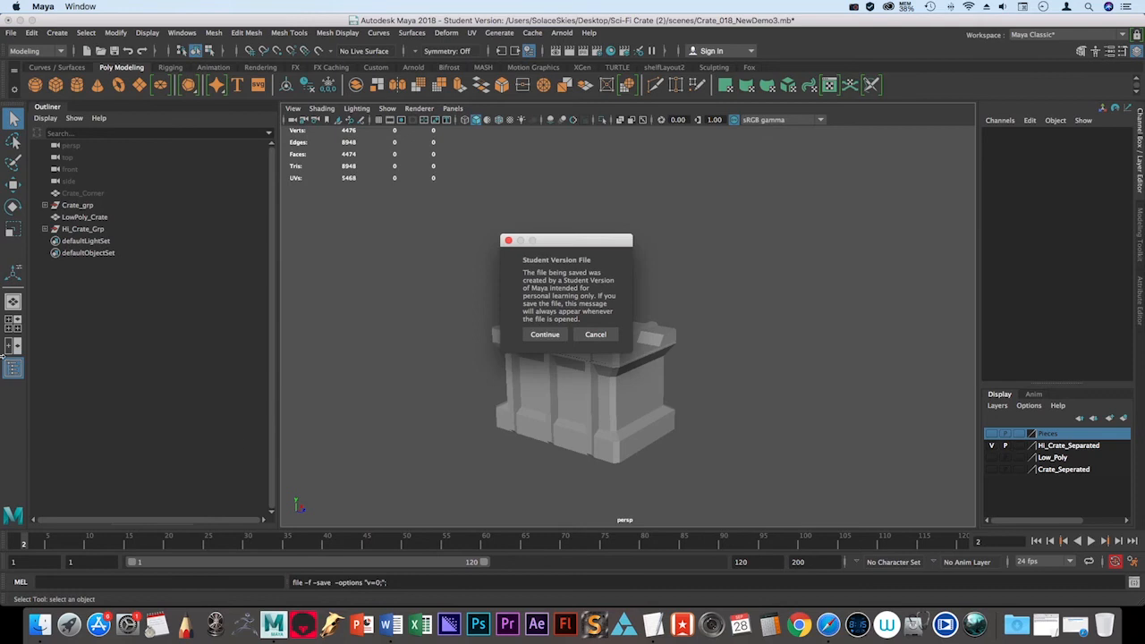
{"action": "left_click", "coordinate": [544, 335]}
{"action": "left_click", "coordinate": [591, 371]}
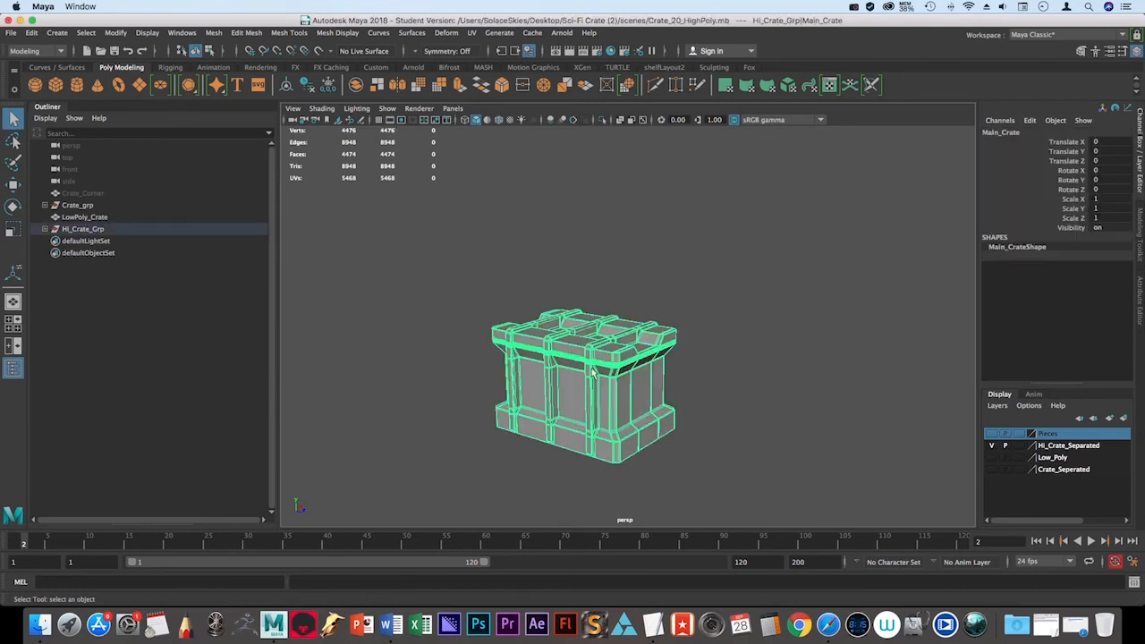
{"action": "left_click", "coordinate": [723, 193]}
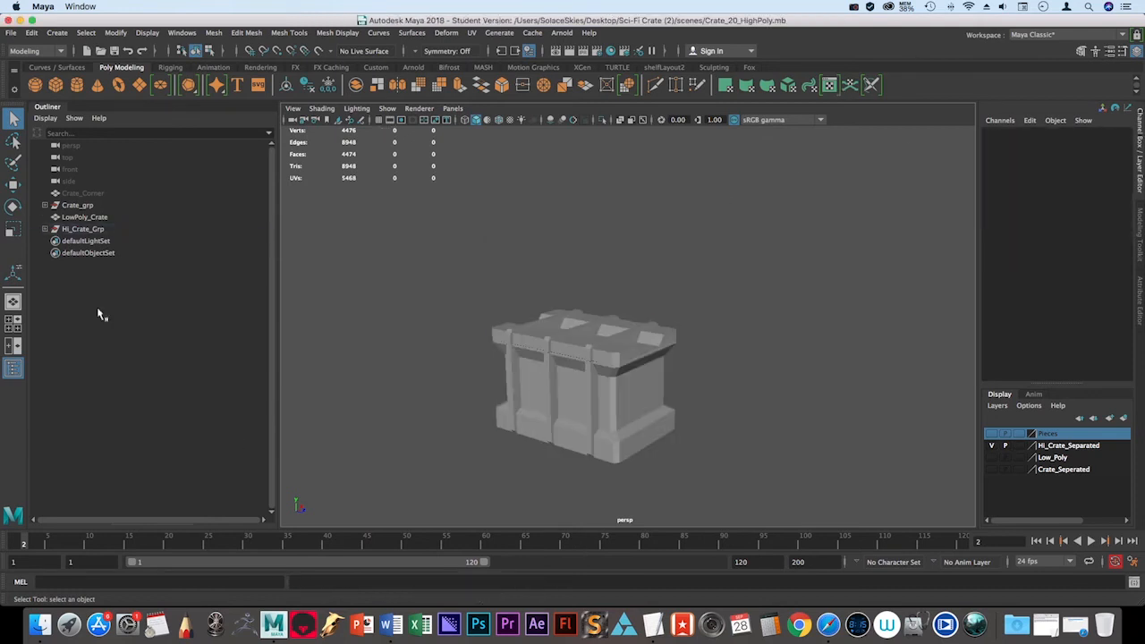
{"action": "left_click", "coordinate": [13, 228]}
{"action": "key", "text": "q"}
{"action": "mouse_move", "coordinate": [450, 247]}
{"action": "right_mouse_down"}
{"action": "mouse_move", "coordinate": [549, 288]}
{"action": "mouse_move", "coordinate": [425, 229]}
{"action": "mouse_move", "coordinate": [451, 248]}
{"action": "right_mouse_up"}
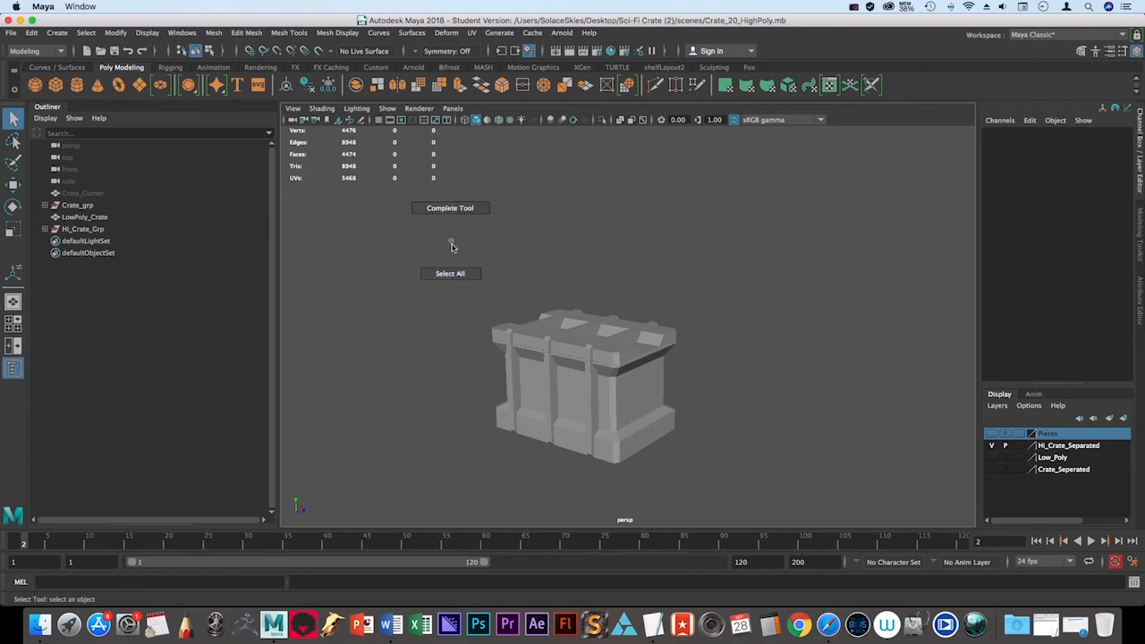
Check the display of the Pieces and Hi_Crate_Separated layers and the isolate-select setting, leaving both layers visible.
{"action": "left_click", "coordinate": [989, 445]}
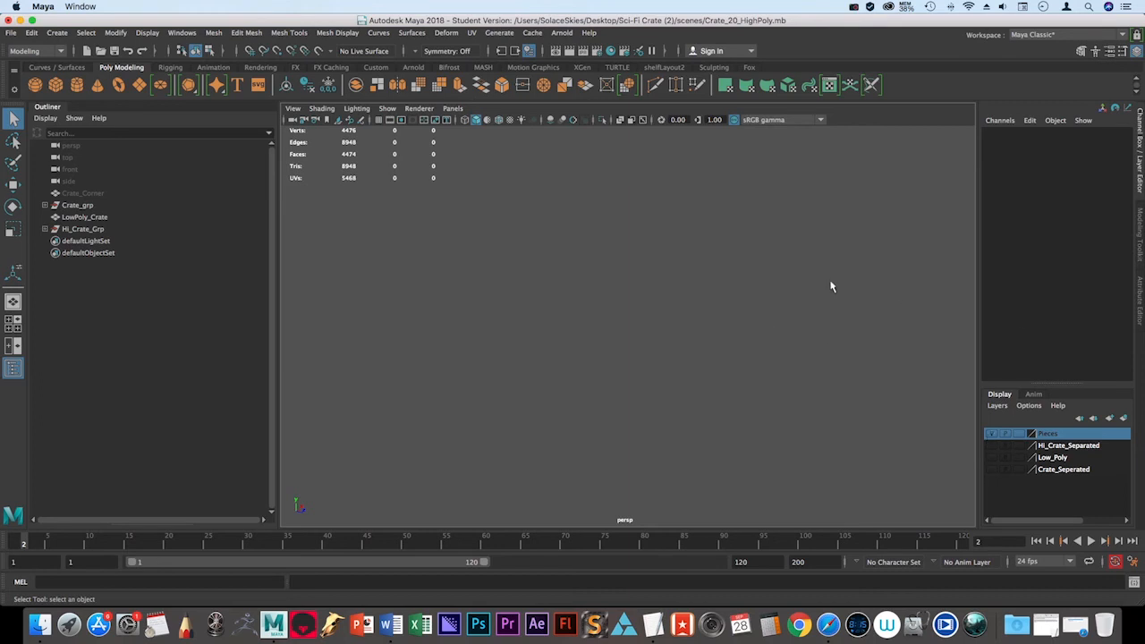
{"action": "key", "text": "ctrl+1"}
{"action": "key", "text": "ctrl+1"}
{"action": "left_click", "coordinate": [386, 108]}
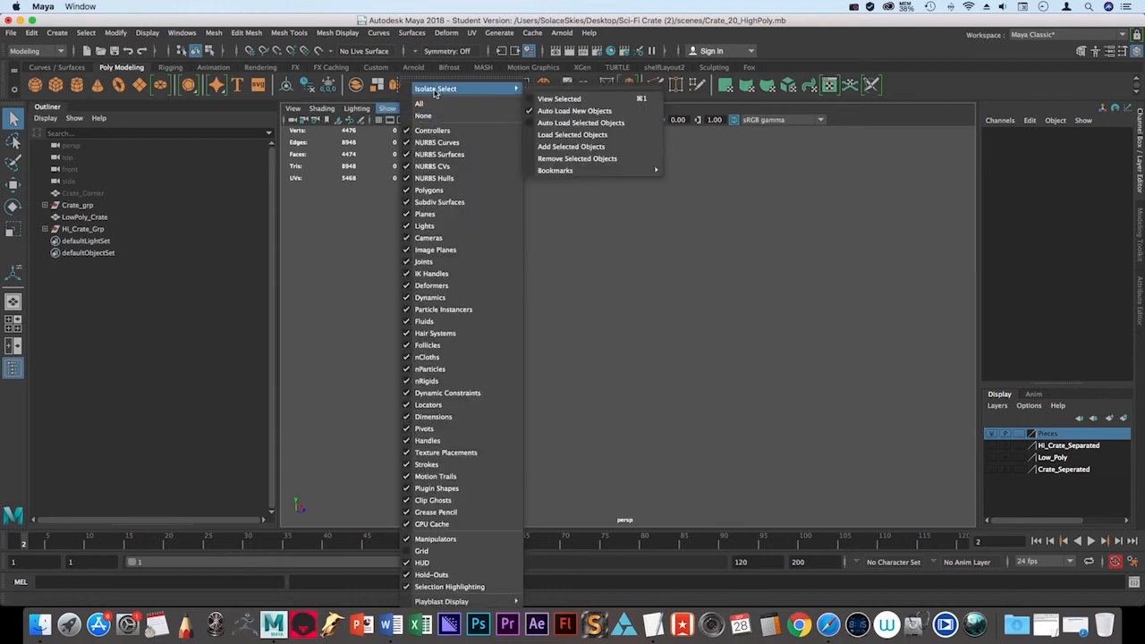
{"action": "left_click", "coordinate": [867, 319]}
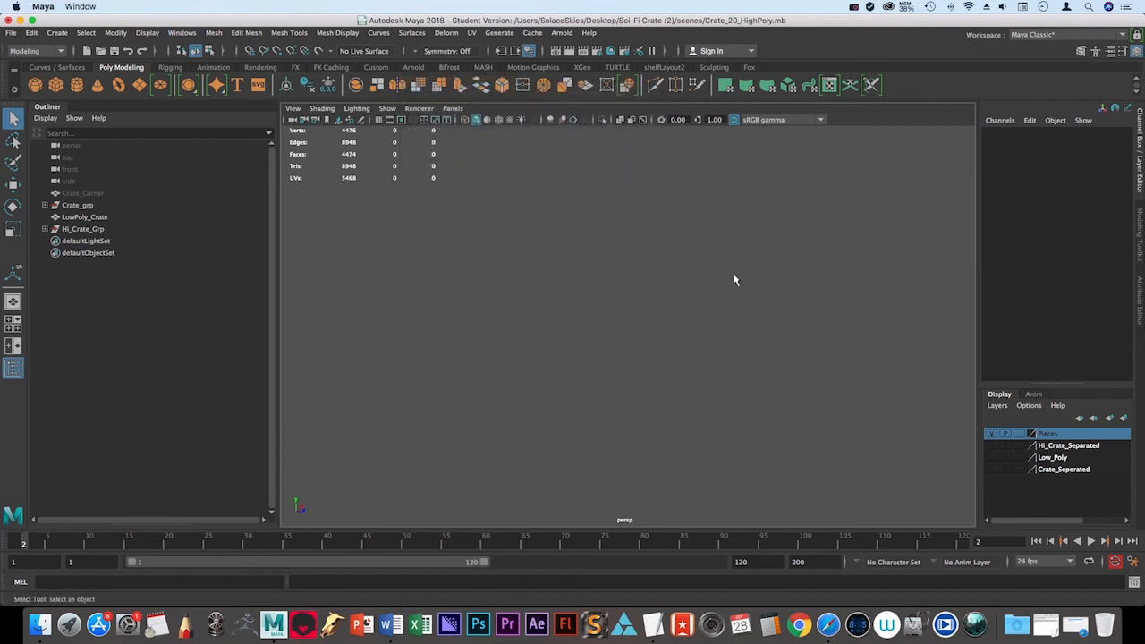
{"action": "left_click", "coordinate": [989, 446]}
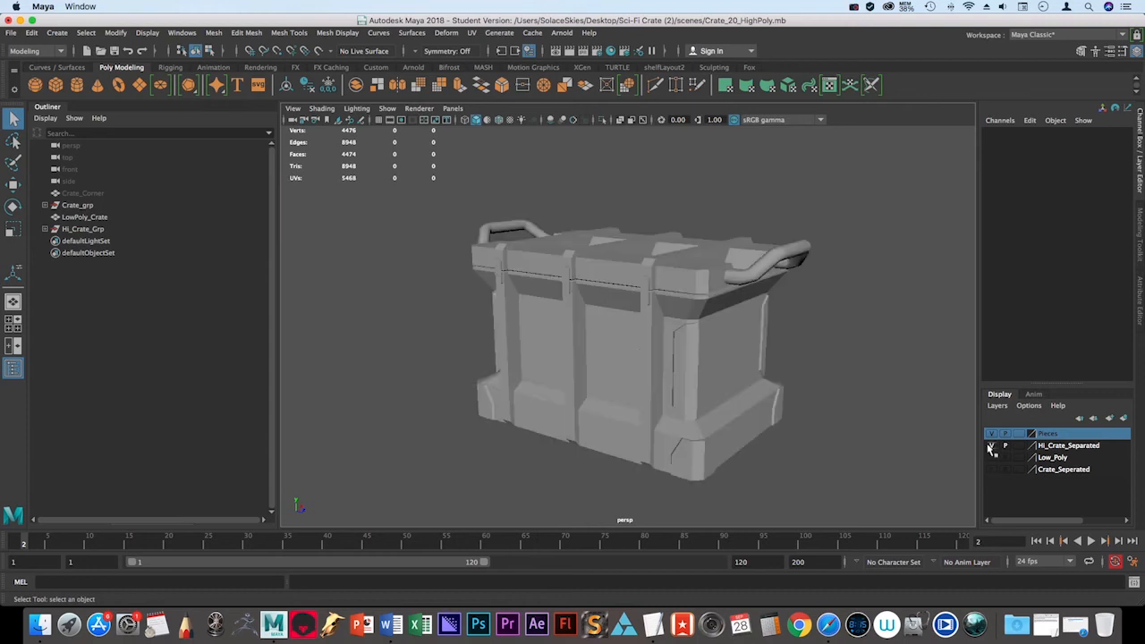
{"action": "right_click_drag", "start_coordinate": [712, 356], "coordinate": [620, 313], "text": "alt"}
{"action": "middle_click_drag", "start_coordinate": [620, 313], "coordinate": [556, 311], "text": "alt"}
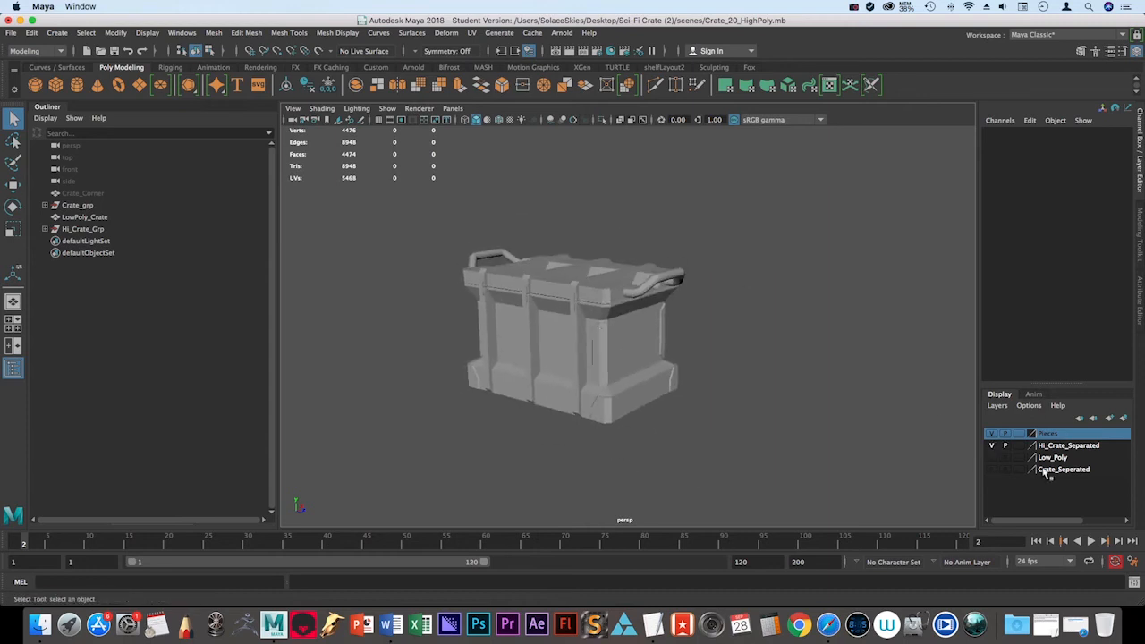
Toggle the visibility of the Pieces and Hi_Crate_Separated layers to compare which crate parts each one controls.
{"action": "left_click", "coordinate": [992, 432]}
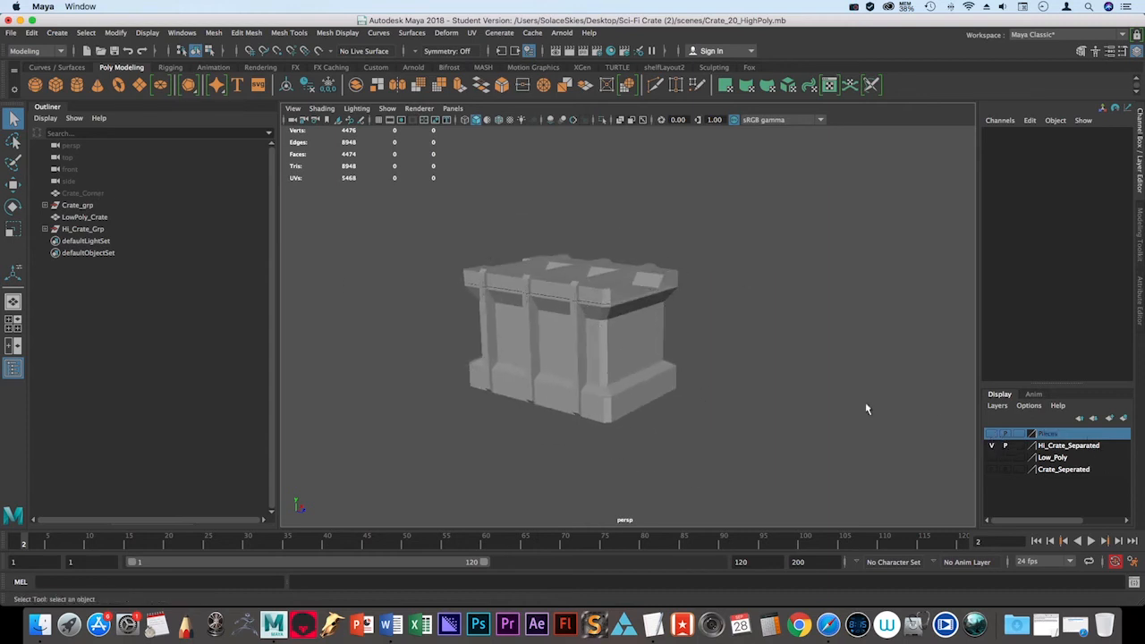
{"action": "left_click", "coordinate": [990, 446]}
{"action": "left_click", "coordinate": [990, 445]}
{"action": "left_click", "coordinate": [1057, 449]}
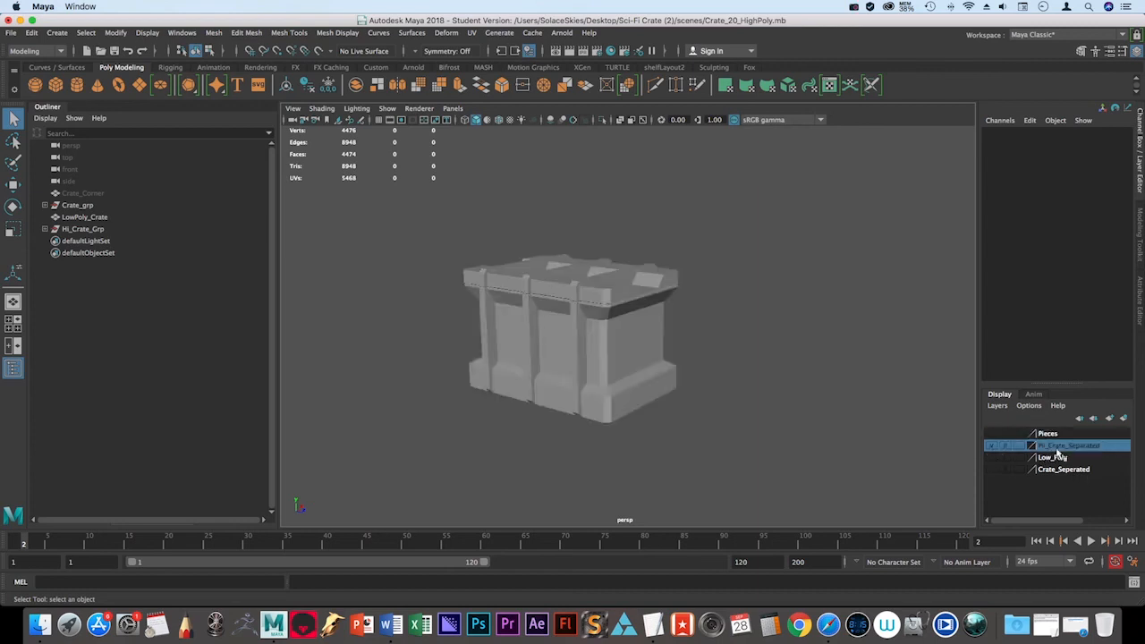
{"action": "left_click", "coordinate": [991, 433]}
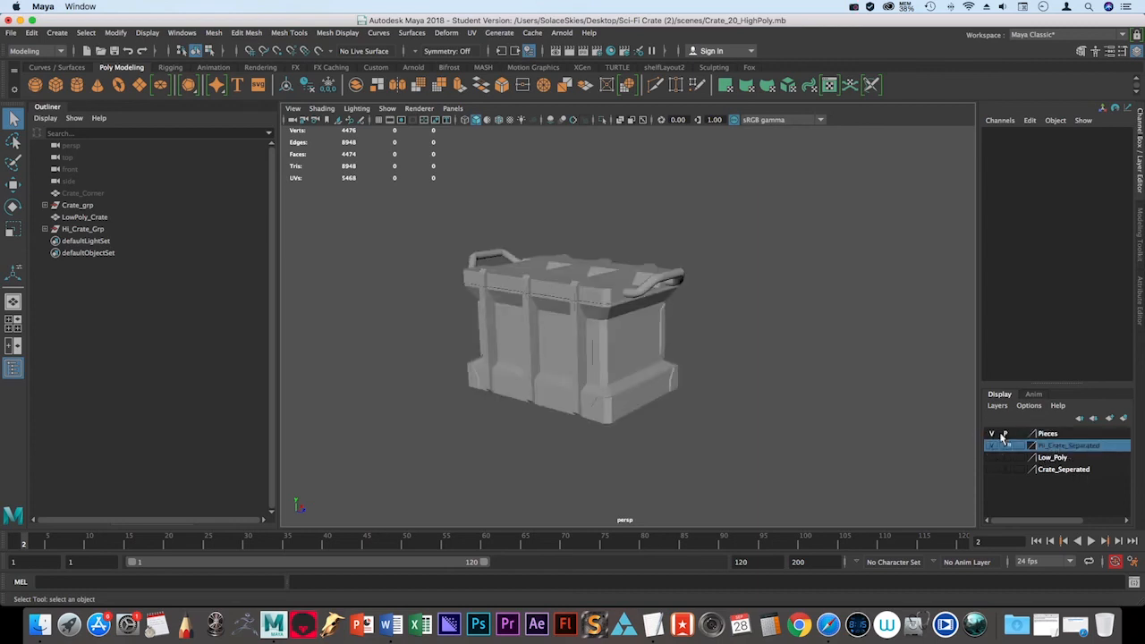
Select all objects in the Pieces layer and apply Remove Selected Objects on the Hi_Crate_Separated layer.
{"action": "right_click", "coordinate": [1073, 435]}
{"action": "left_click", "coordinate": [1069, 489]}
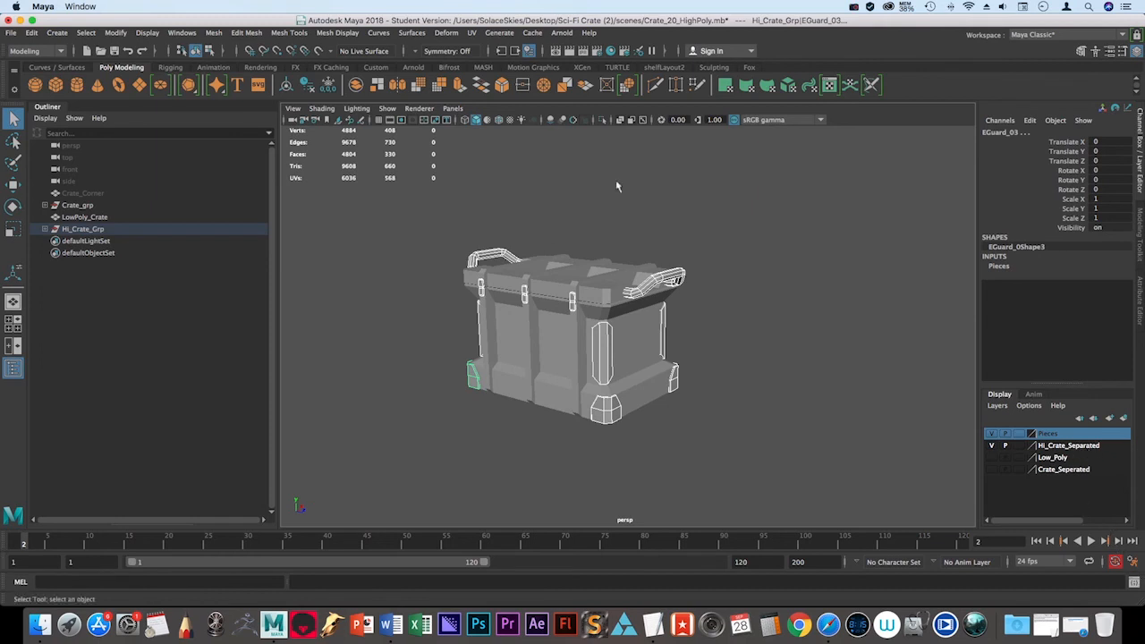
{"action": "left_click", "coordinate": [1084, 446]}
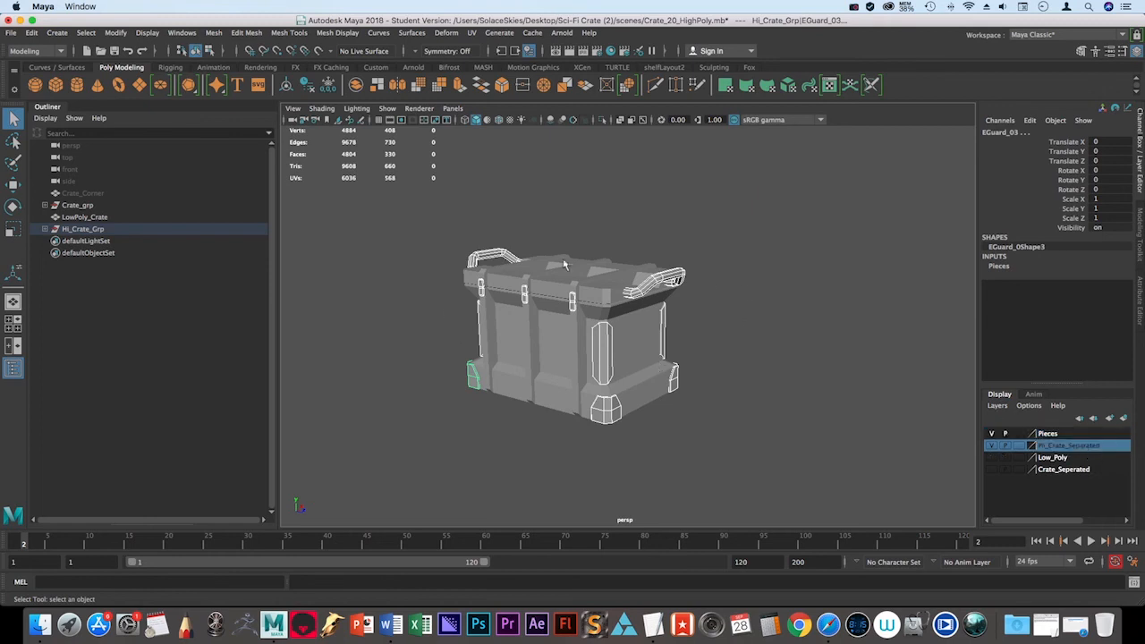
{"action": "right_click", "coordinate": [1073, 447]}
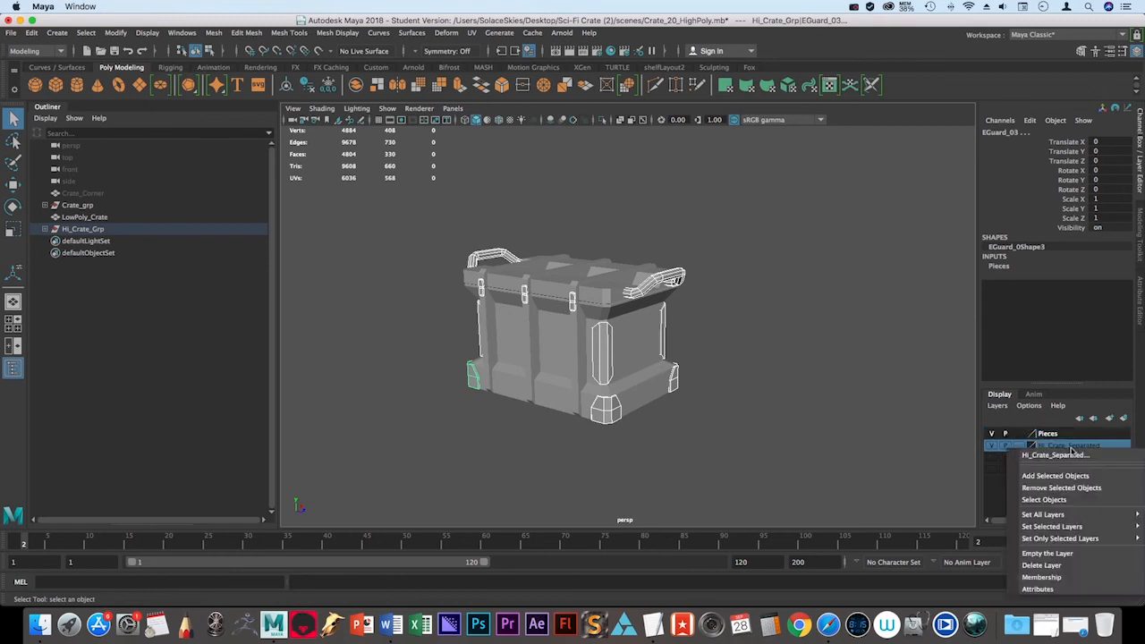
{"action": "left_click", "coordinate": [1083, 488]}
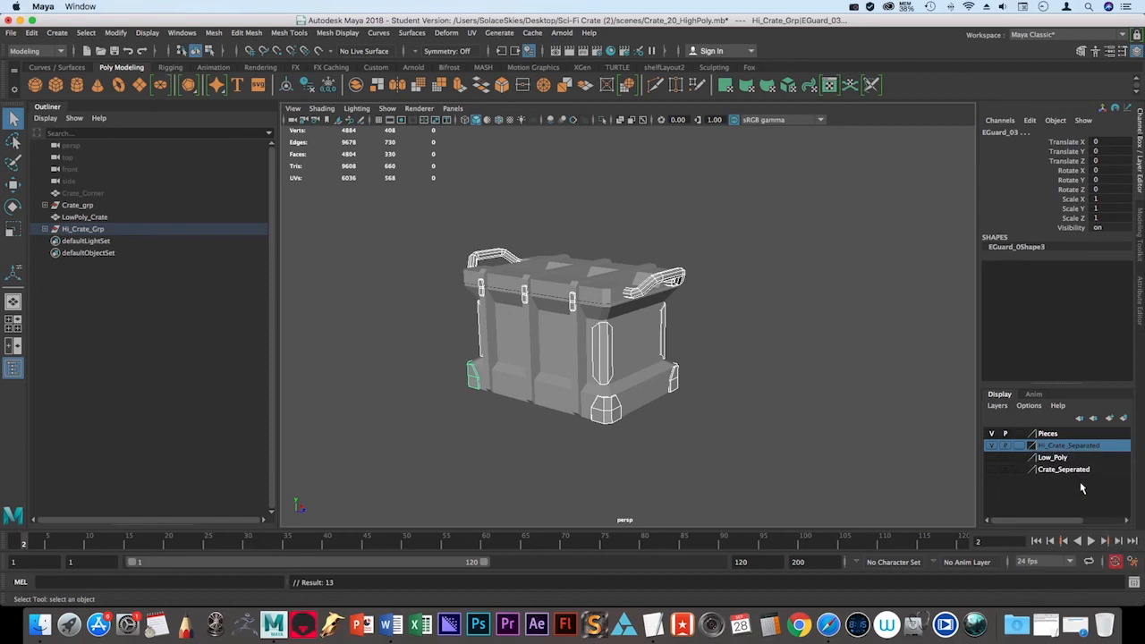
Toggle the Hi_Crate_Separated layer's visibility to check its contents, clear the object selection, and leave the layer visible.
{"action": "left_click", "coordinate": [992, 446]}
{"action": "left_click", "coordinate": [992, 446]}
{"action": "left_click", "coordinate": [992, 446]}
{"action": "left_click", "coordinate": [992, 446]}
{"action": "left_click", "coordinate": [991, 446]}
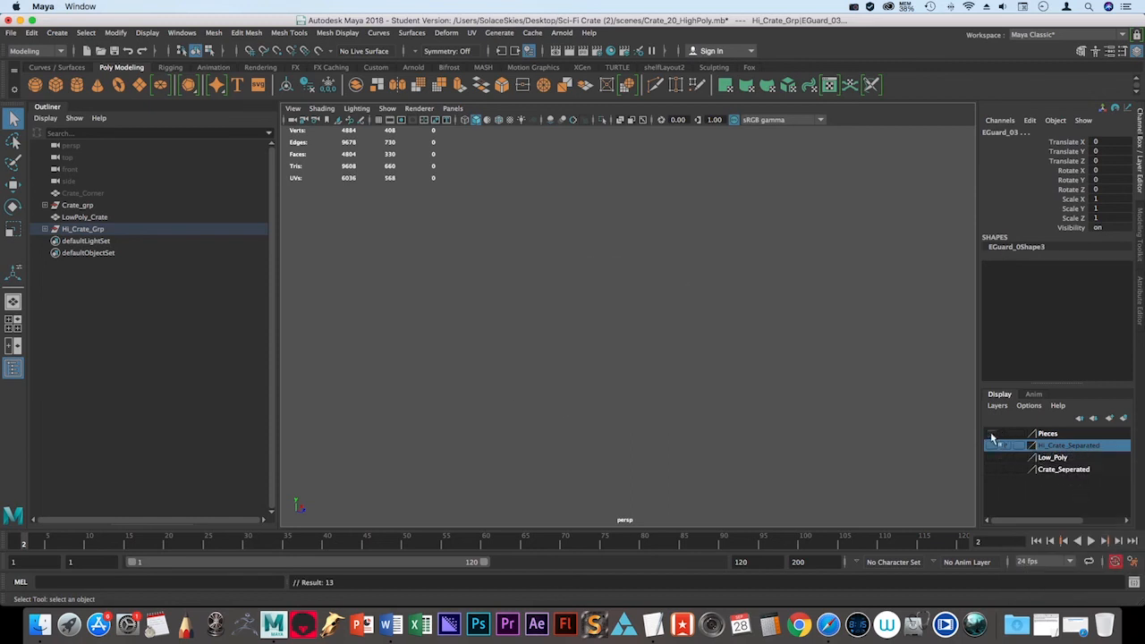
{"action": "left_click", "coordinate": [992, 446]}
{"action": "left_click", "coordinate": [792, 377]}
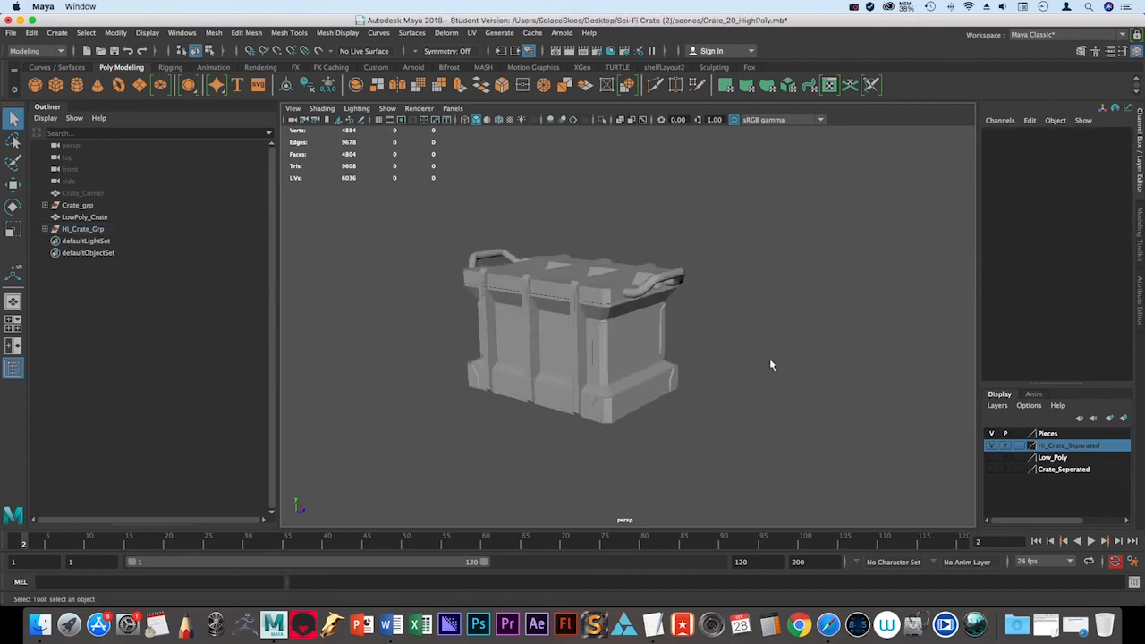
{"action": "left_click", "coordinate": [1058, 435]}
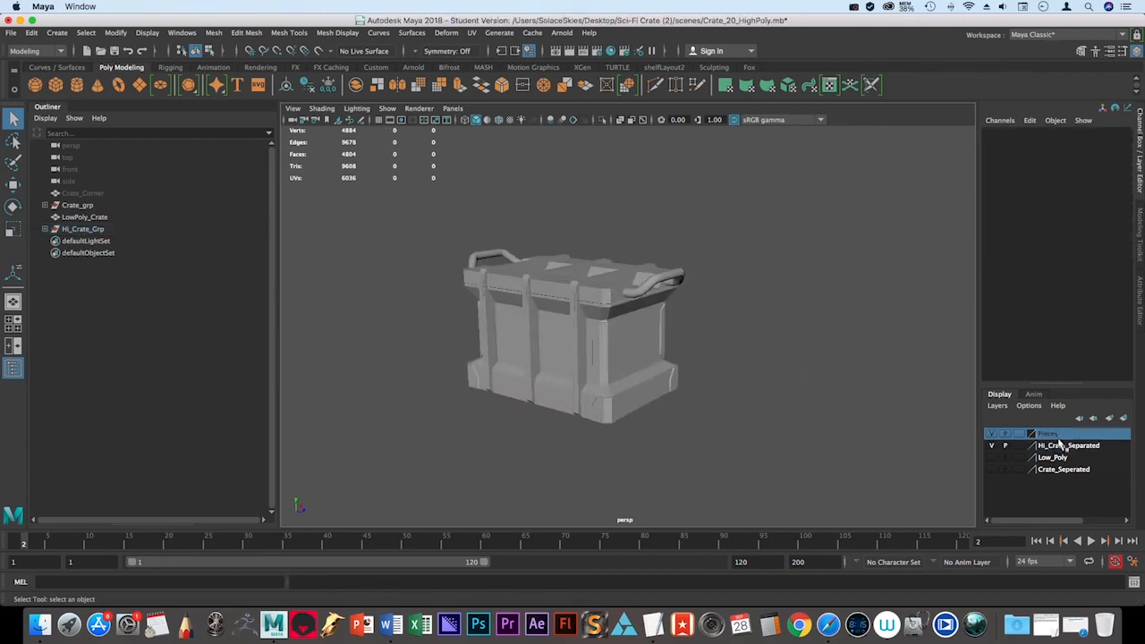
{"action": "left_click", "coordinate": [993, 446]}
{"action": "left_click", "coordinate": [992, 447]}
Select the handles, latches and guards without the main crate body, remove them from the Hi_Crate_Separated layer, and check its visibility.
{"action": "left_click", "coordinate": [1064, 447]}
{"action": "left_click", "coordinate": [566, 374]}
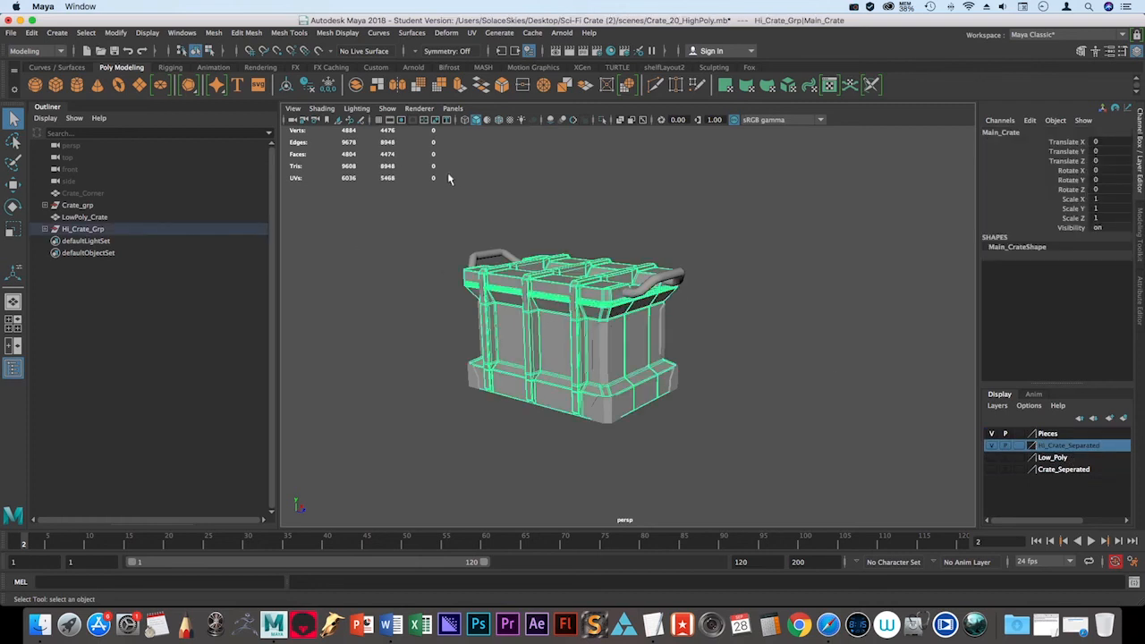
{"action": "left_click_drag", "start_coordinate": [391, 167], "coordinate": [747, 439]}
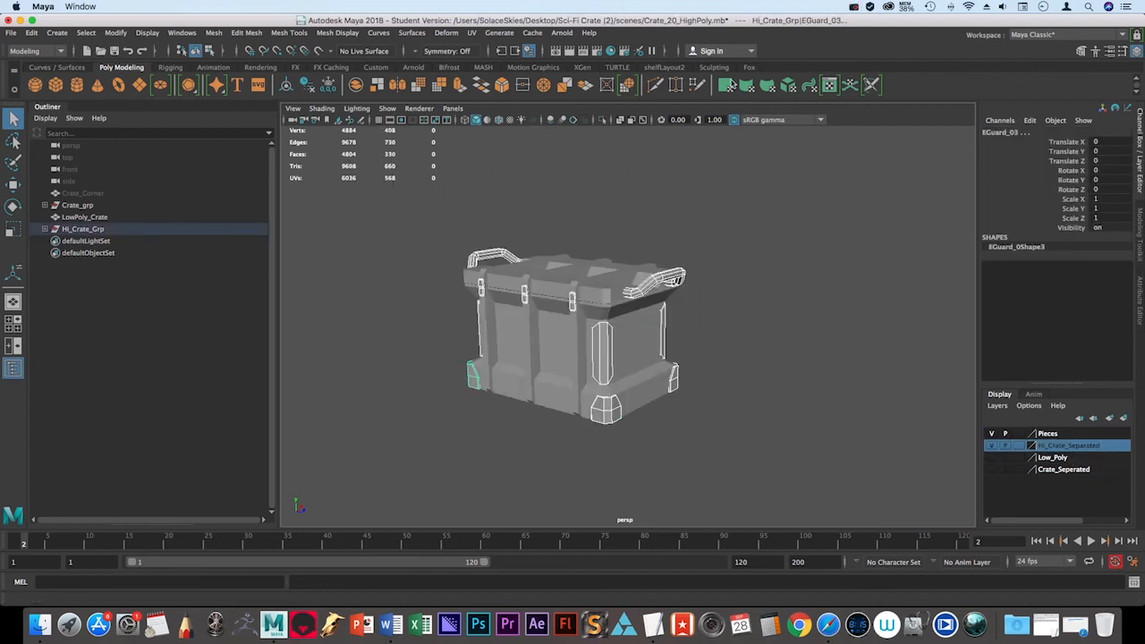
{"action": "mouse_move", "coordinate": [572, 258]}
{"action": "left_mouse_down", "text": "alt"}
{"action": "mouse_move", "coordinate": [603, 258]}
{"action": "mouse_move", "coordinate": [594, 274]}
{"action": "mouse_move", "coordinate": [580, 269]}
{"action": "left_mouse_up", "text": "alt"}
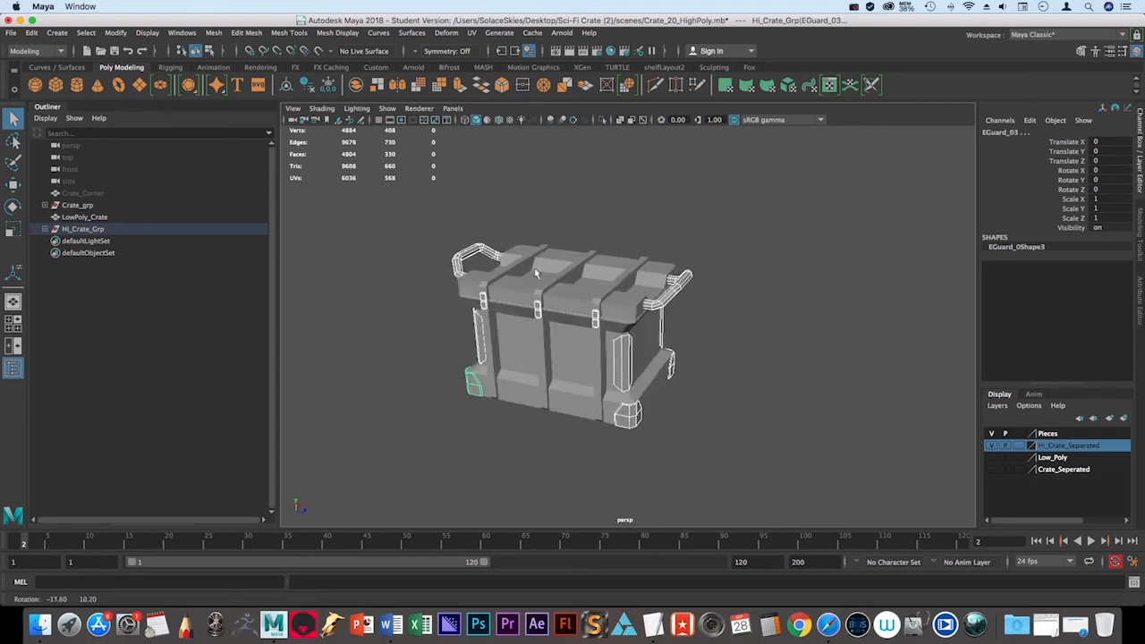
{"action": "right_click", "coordinate": [1102, 450]}
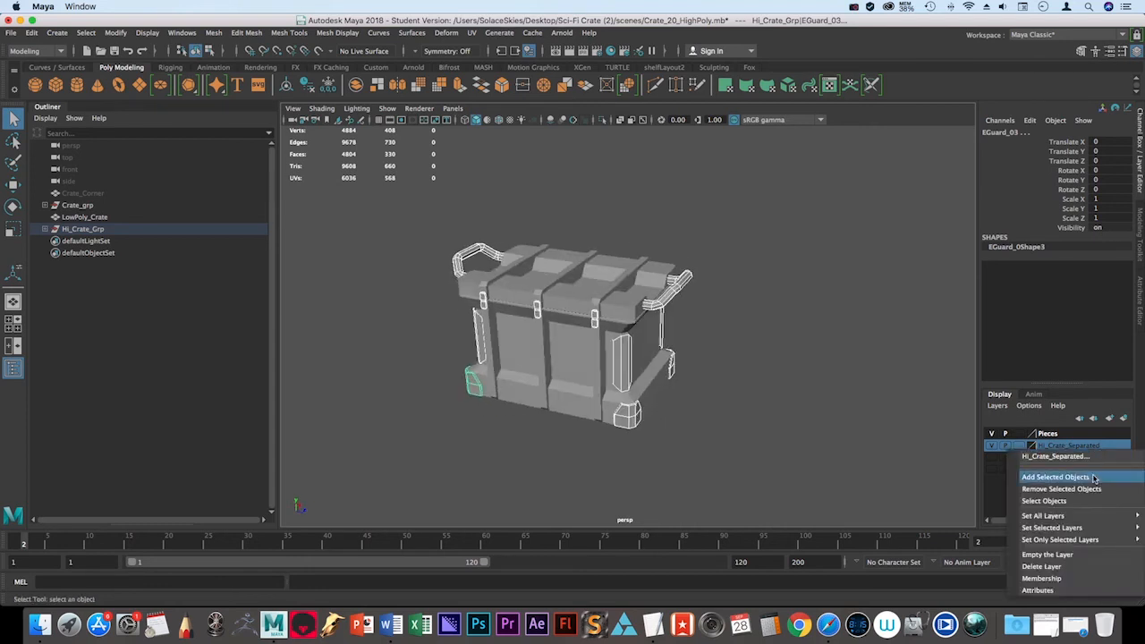
{"action": "left_click", "coordinate": [1095, 490]}
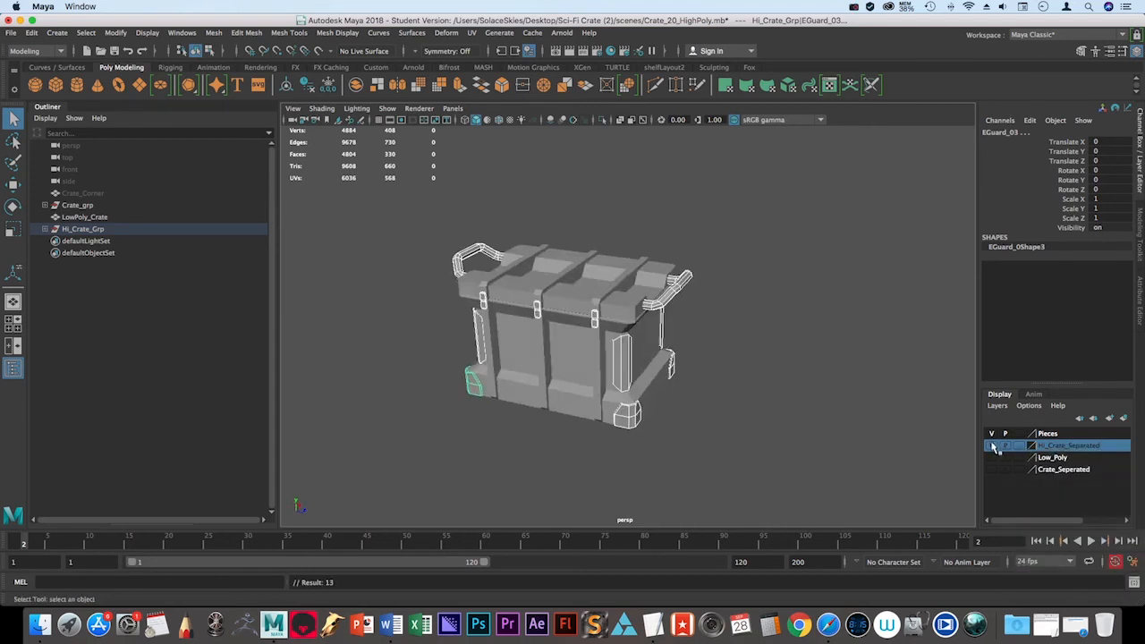
{"action": "left_click", "coordinate": [992, 446]}
{"action": "left_click", "coordinate": [992, 446]}
{"action": "left_click", "coordinate": [965, 447]}
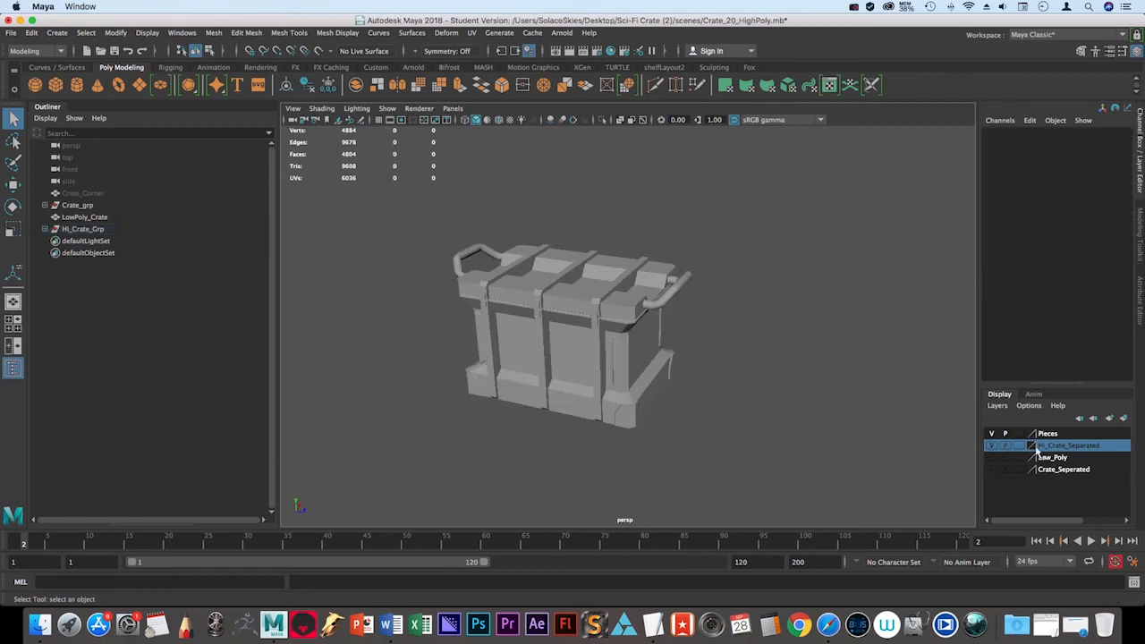
Delete the empty Pieces display layer.
{"action": "left_click", "coordinate": [1057, 434]}
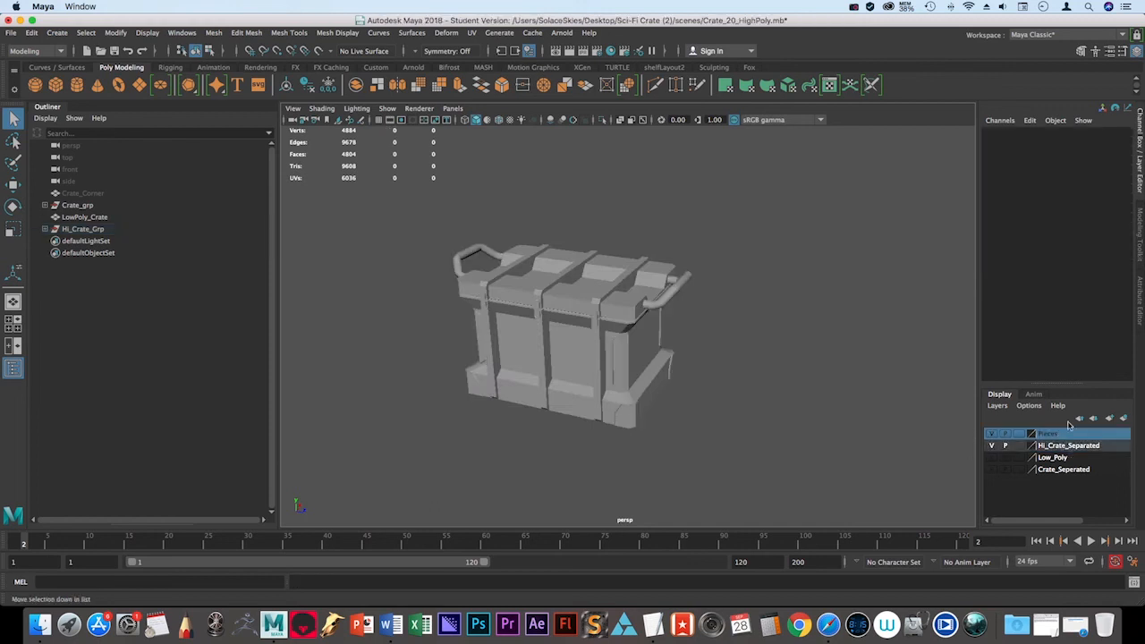
{"action": "right_click", "coordinate": [1100, 435]}
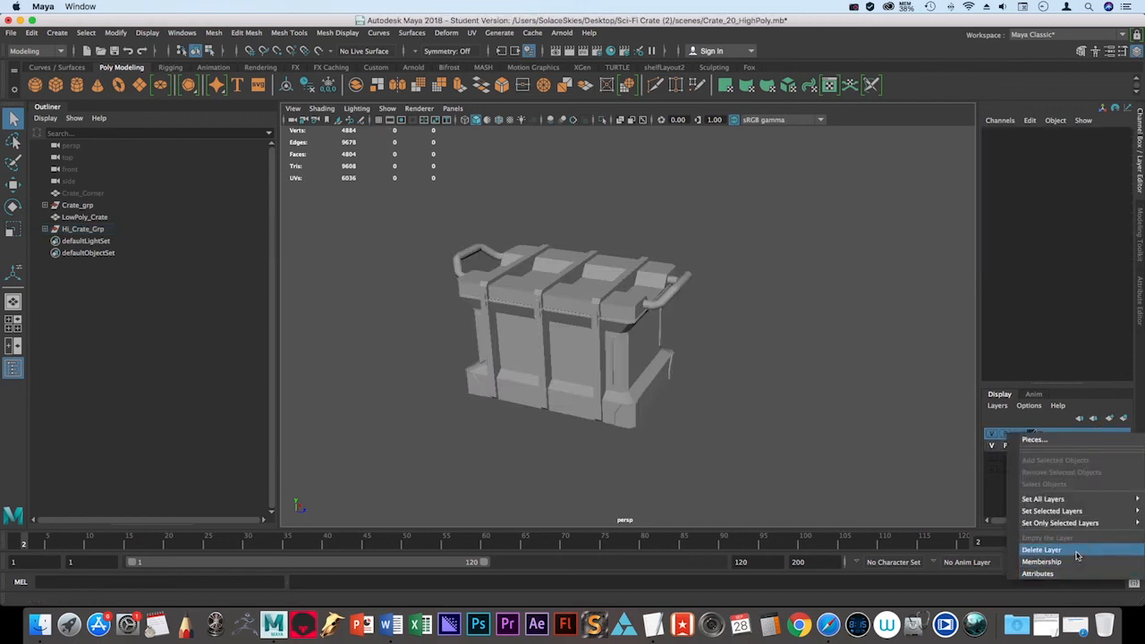
{"action": "left_click", "coordinate": [1046, 549]}
Delete the Hi_Crate_Separated display layer.
{"action": "left_click", "coordinate": [1037, 435]}
{"action": "right_click", "coordinate": [1024, 435]}
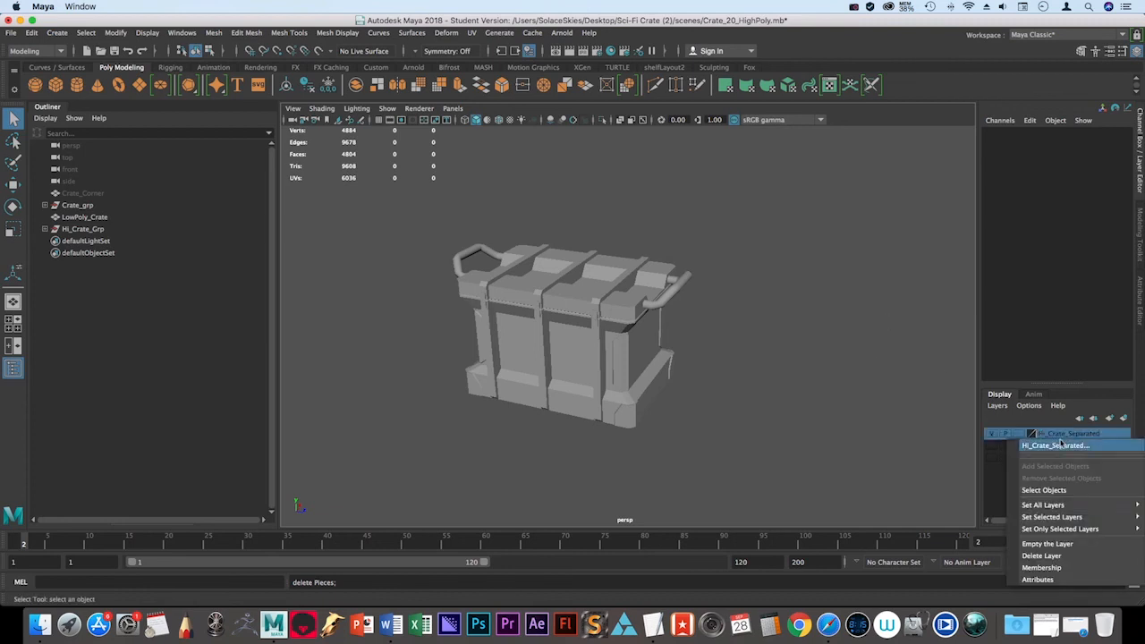
{"action": "left_click", "coordinate": [1046, 549]}
Create a display layer from the selected main crate body and name it Hi_Poly_Crate.
{"action": "left_click", "coordinate": [605, 310]}
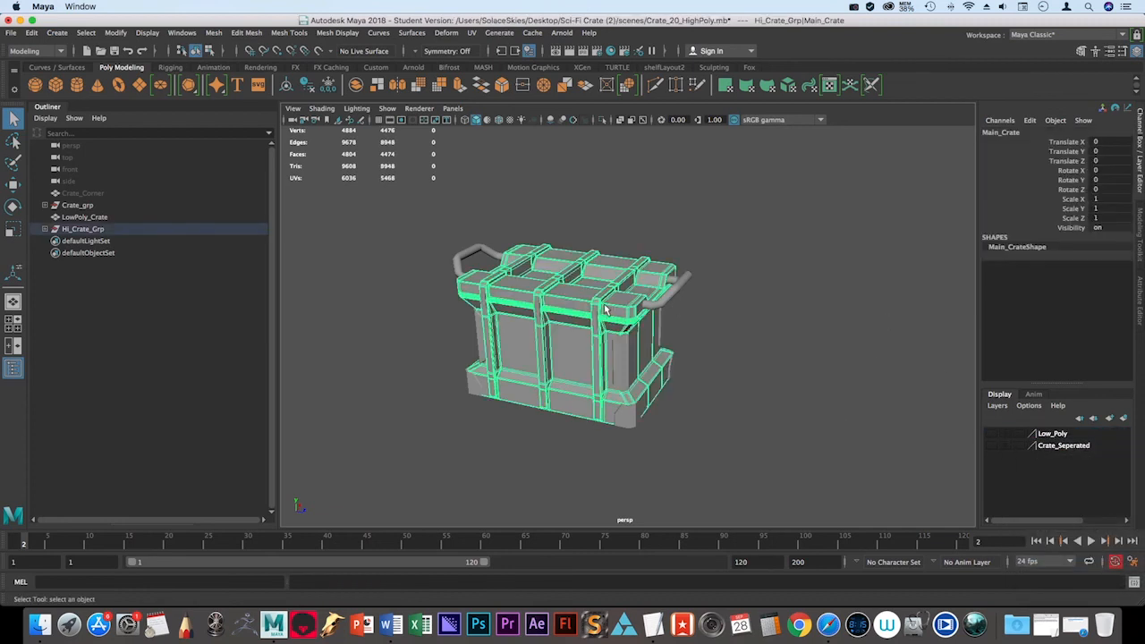
{"action": "left_click", "coordinate": [1123, 417]}
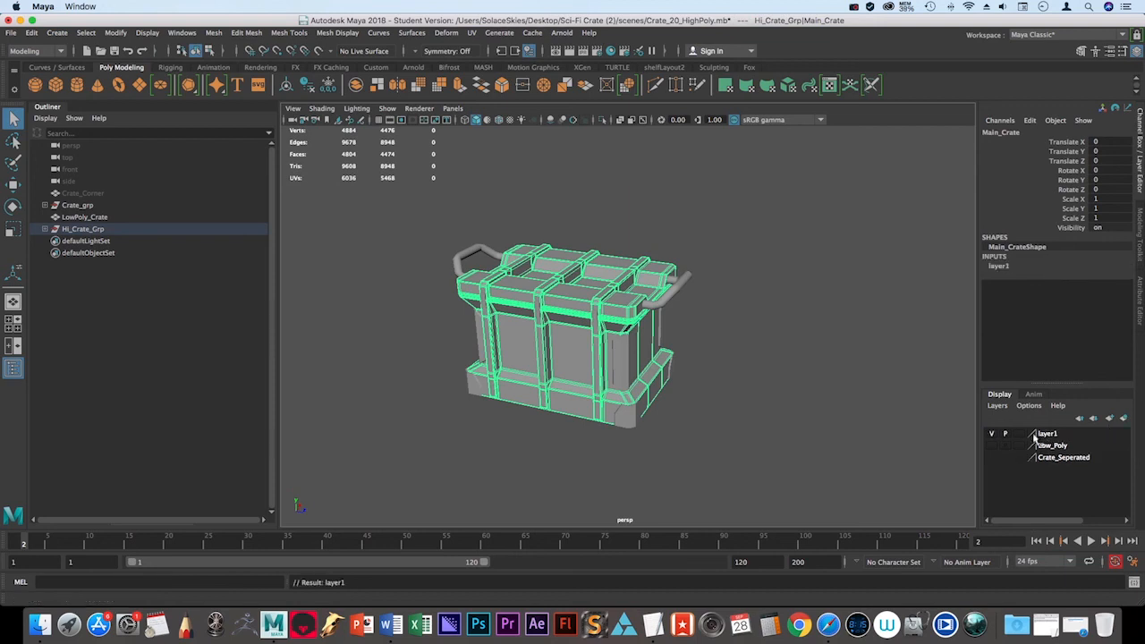
{"action": "double_click", "coordinate": [1048, 436]}
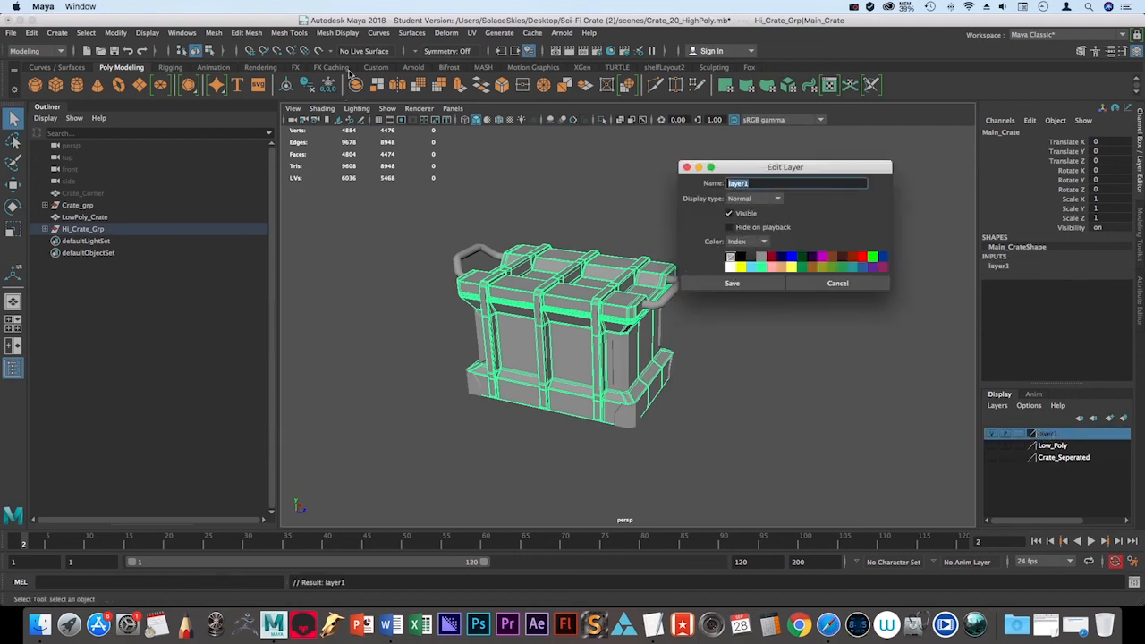
{"action": "type", "text": "Hi Poly Crate"}
{"action": "left_click", "coordinate": [765, 280]}
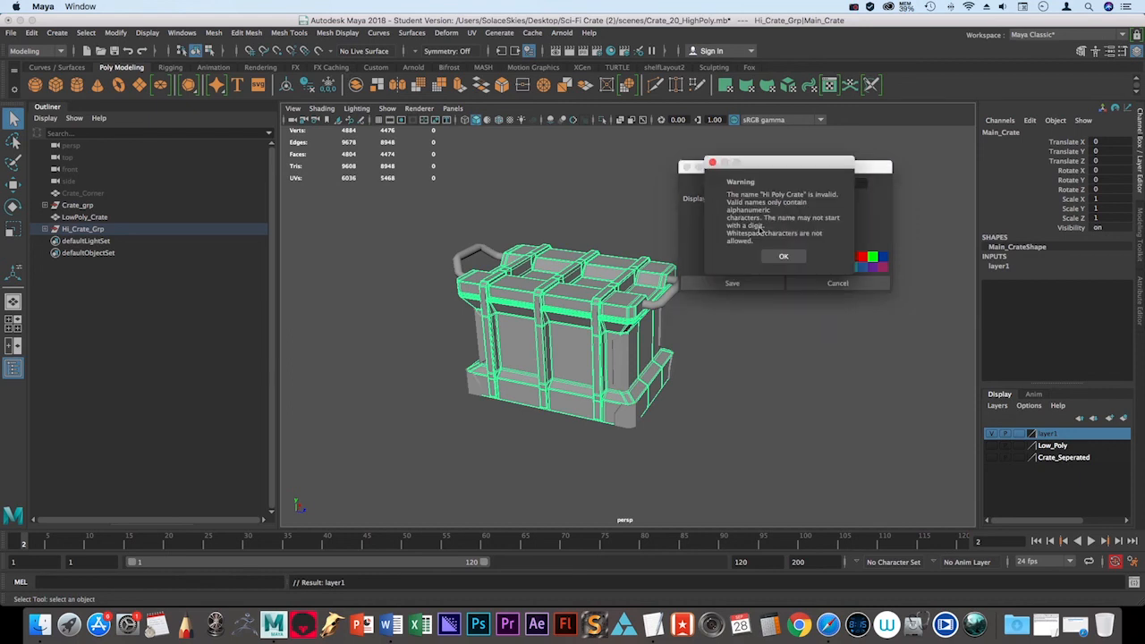
{"action": "left_click", "coordinate": [784, 255]}
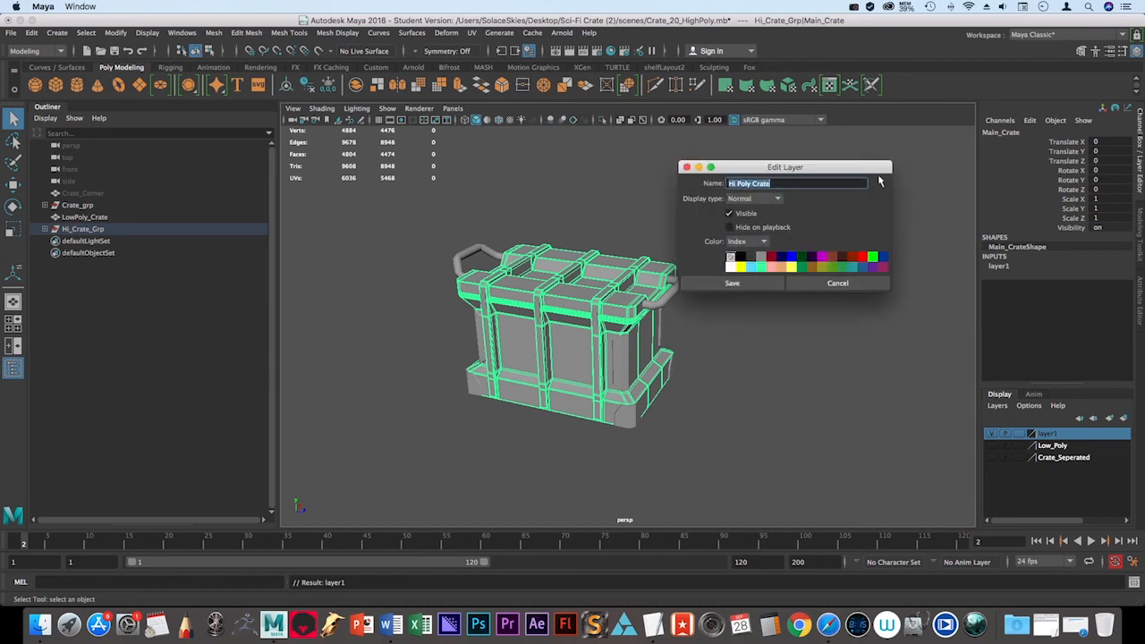
{"action": "type", "text": "Hi"}
{"action": "left_click", "coordinate": [732, 283]}
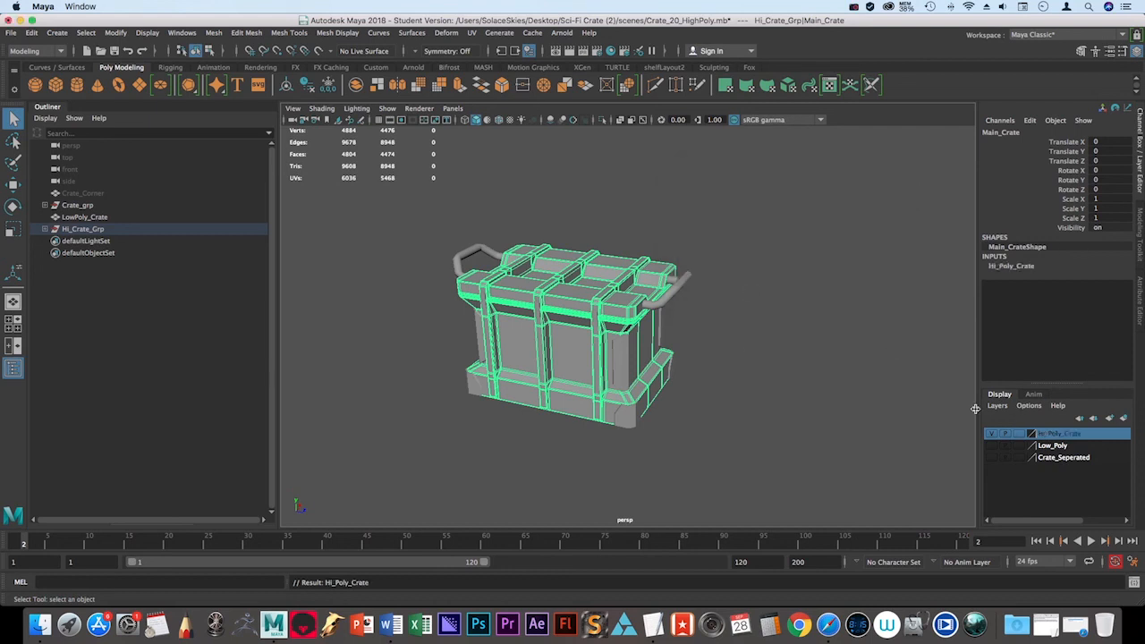
Select the handles, latches and guards without the main crate body and put them in a new display layer named Pieces.
{"action": "left_click", "coordinate": [736, 267]}
{"action": "left_click", "coordinate": [521, 264]}
{"action": "left_click_drag", "start_coordinate": [390, 196], "coordinate": [908, 642]}
{"action": "left_click_drag", "start_coordinate": [909, 525], "coordinate": [909, 527], "text": "shift"}
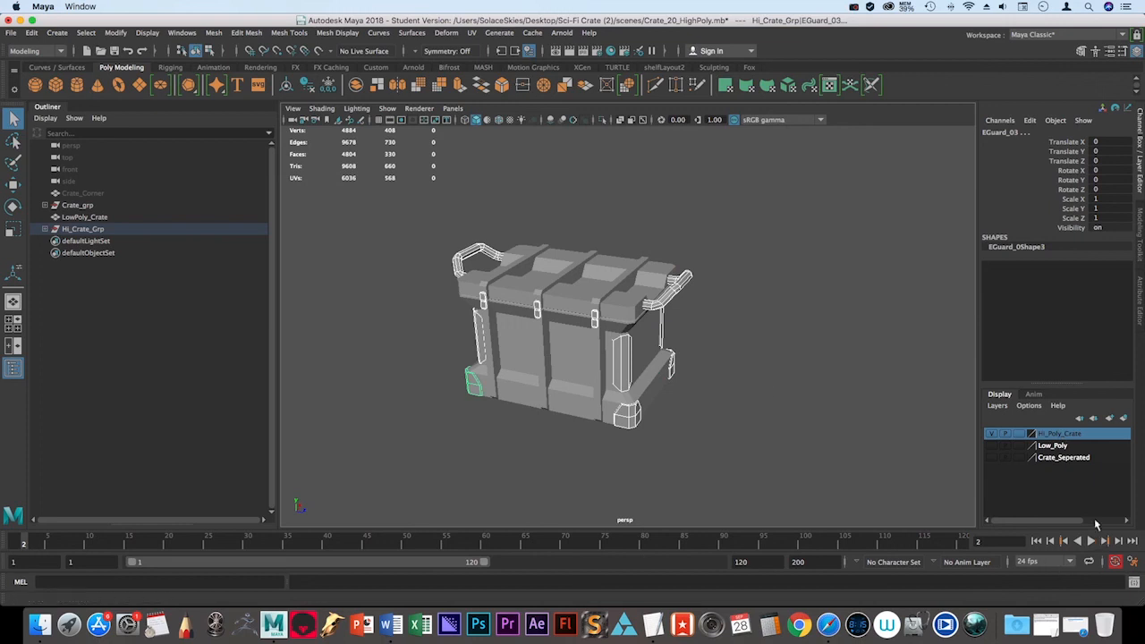
{"action": "left_click", "coordinate": [1123, 418]}
{"action": "double_click", "coordinate": [1046, 433]}
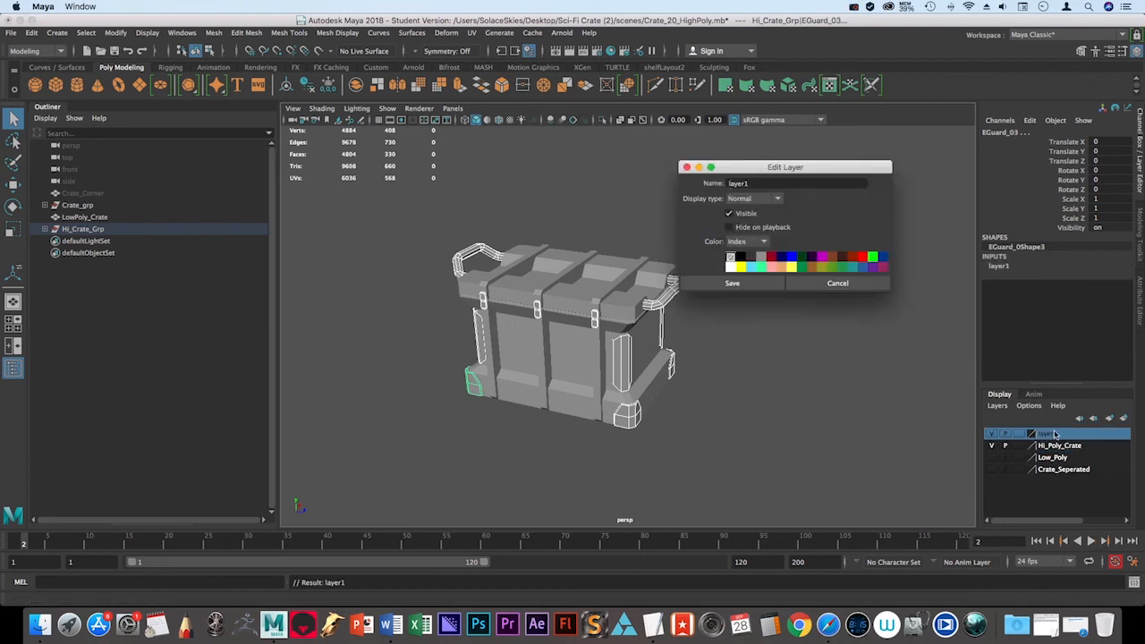
{"action": "left_click", "coordinate": [761, 183]}
{"action": "type", "text": "Pieces"}
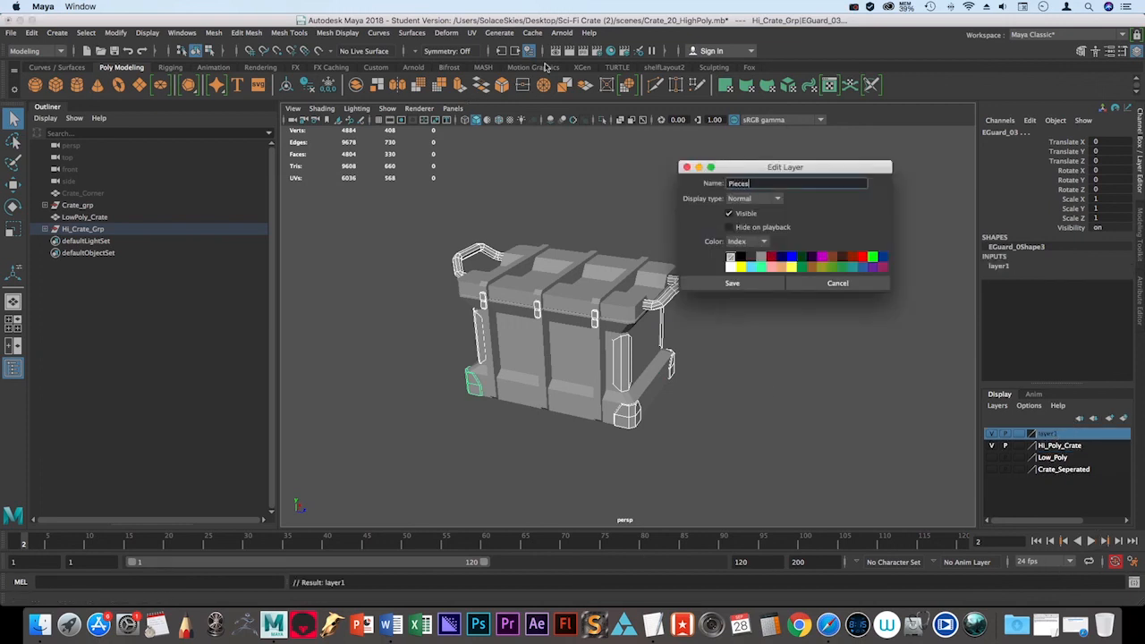
{"action": "left_click", "coordinate": [732, 282]}
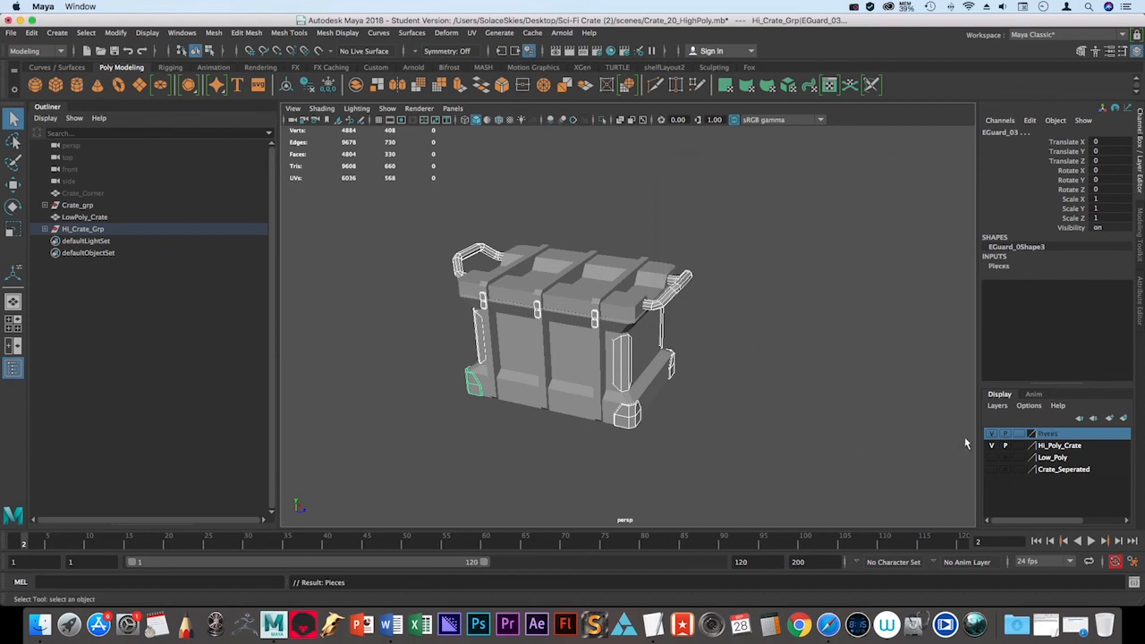
Hide the Hi_Poly_Crate layer and clear the object selection, leaving only the Pieces layer displayed.
{"action": "left_click", "coordinate": [991, 445]}
{"action": "left_click", "coordinate": [739, 386]}
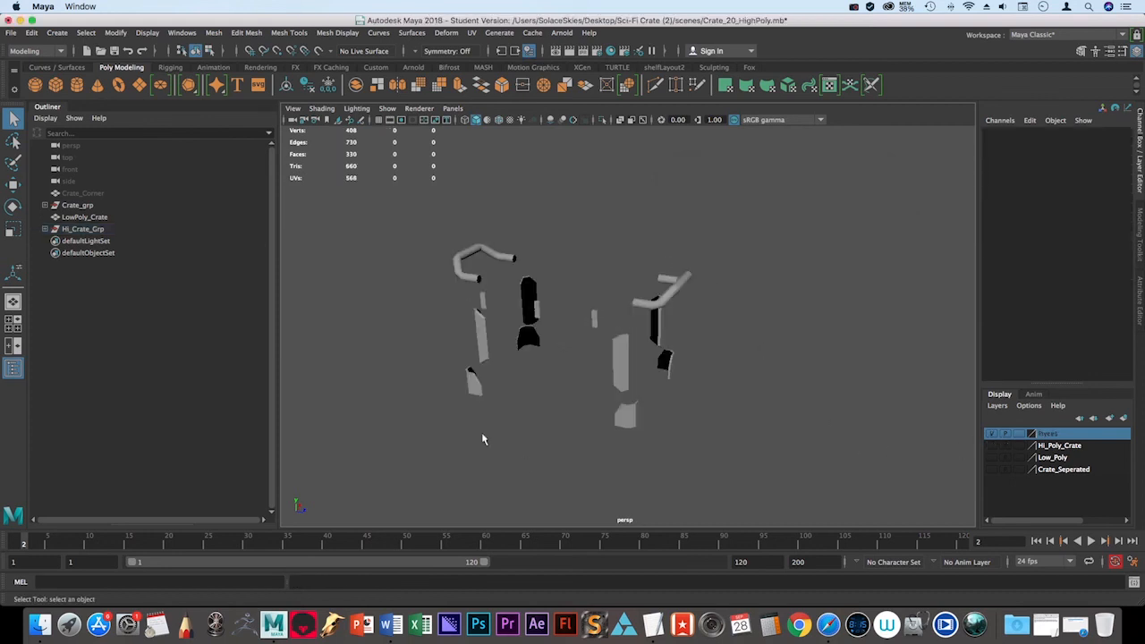
{"action": "left_click_drag", "start_coordinate": [486, 437], "coordinate": [613, 491], "text": "alt"}
{"action": "right_click_drag", "start_coordinate": [613, 490], "coordinate": [599, 451], "text": "alt"}
{"action": "key", "text": "a"}
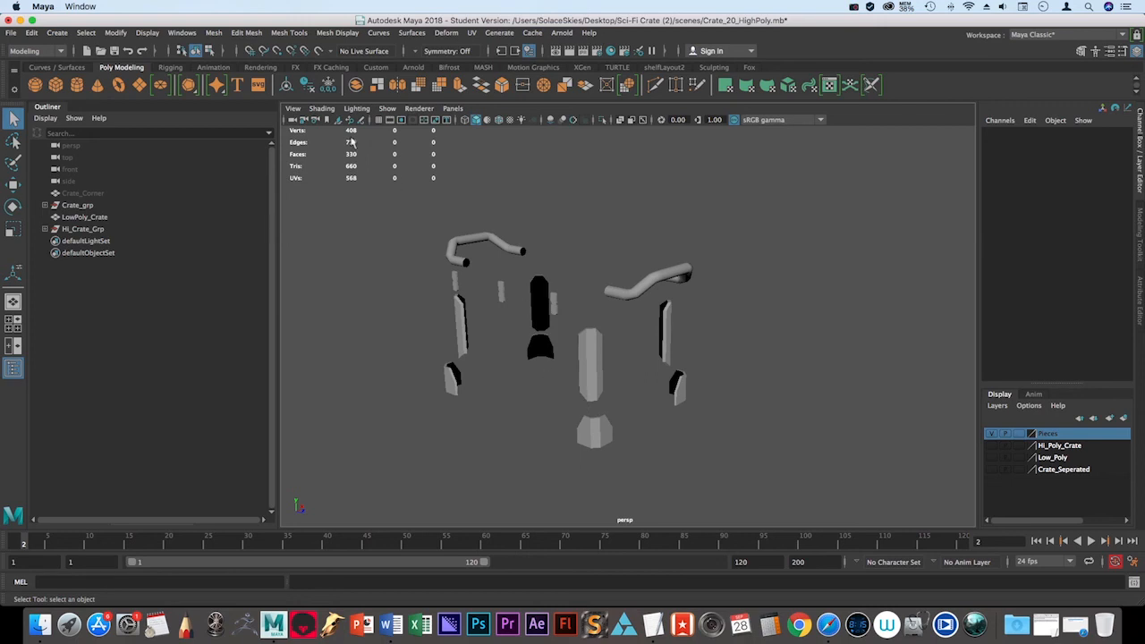
Delete the duplicate pieces, keeping one handle, one latch, one vertical edge guard and one corner guard.
{"action": "left_click_drag", "start_coordinate": [347, 177], "coordinate": [506, 419]}
{"action": "key", "text": "Delete"}
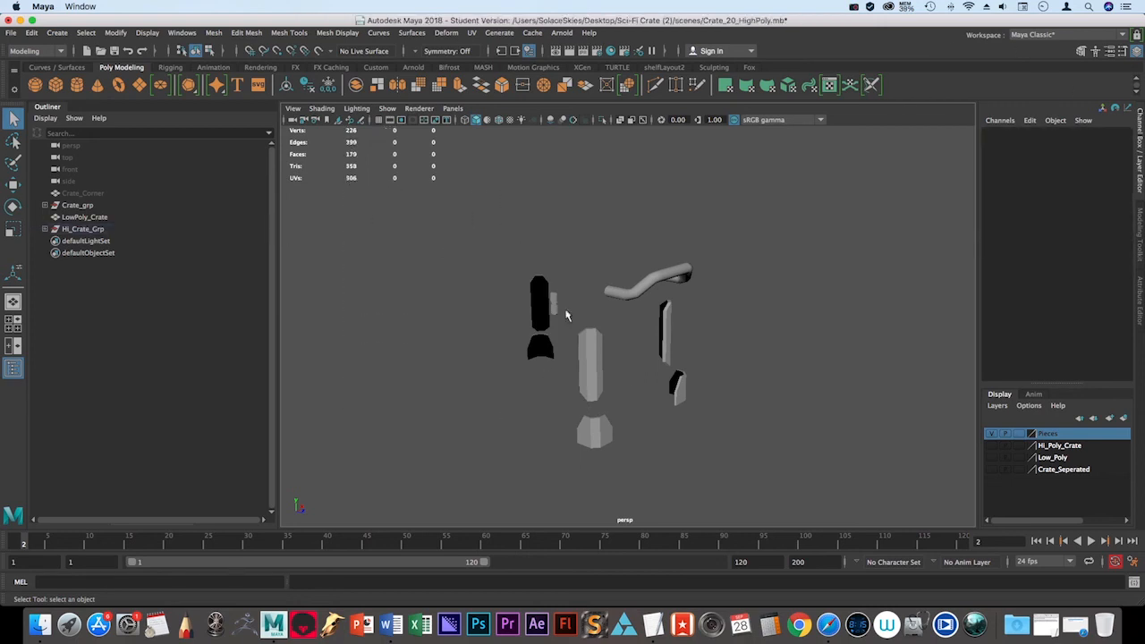
{"action": "left_click_drag", "start_coordinate": [467, 266], "coordinate": [533, 362]}
{"action": "key", "text": "Delete"}
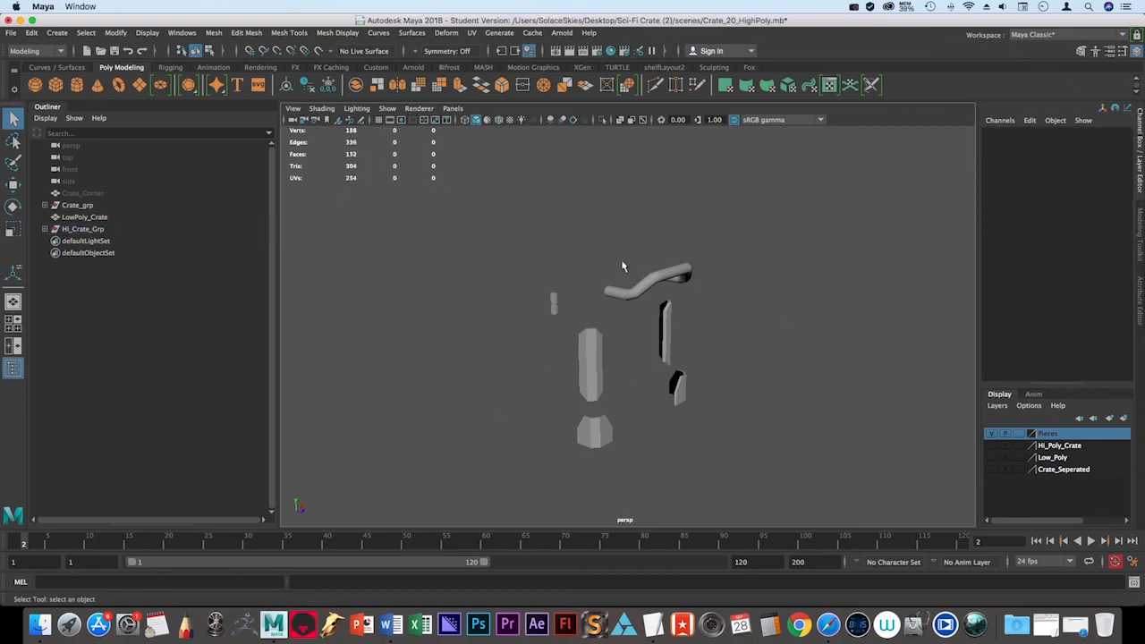
{"action": "left_click_drag", "start_coordinate": [648, 319], "coordinate": [689, 434]}
{"action": "key", "text": "Delete"}
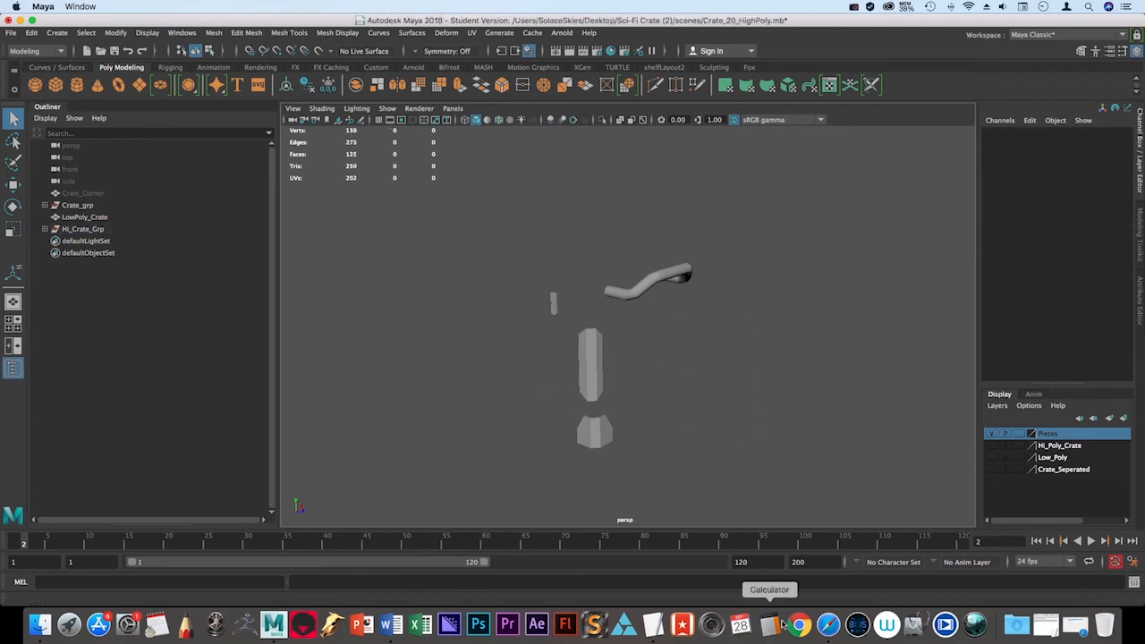
{"action": "left_click_drag", "start_coordinate": [796, 438], "coordinate": [664, 235], "text": "alt"}
{"action": "right_click_drag", "start_coordinate": [728, 253], "coordinate": [586, 234], "text": "alt"}
{"action": "middle_click_drag", "start_coordinate": [586, 234], "coordinate": [641, 245], "text": "alt"}
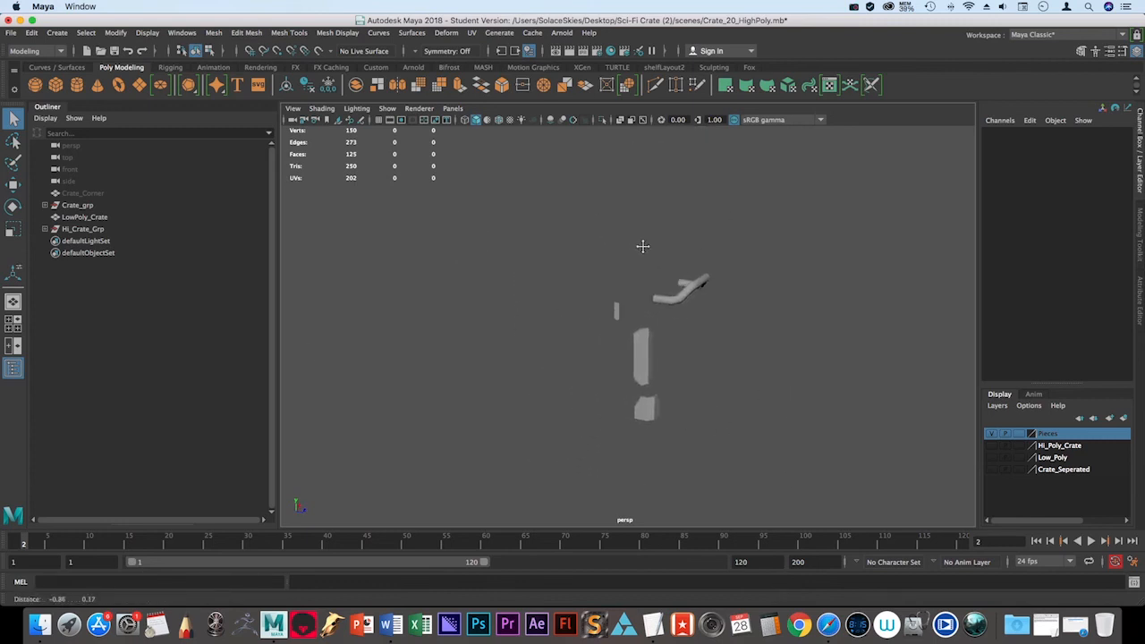
{"action": "left_click_drag", "start_coordinate": [641, 245], "coordinate": [707, 272], "text": "alt"}
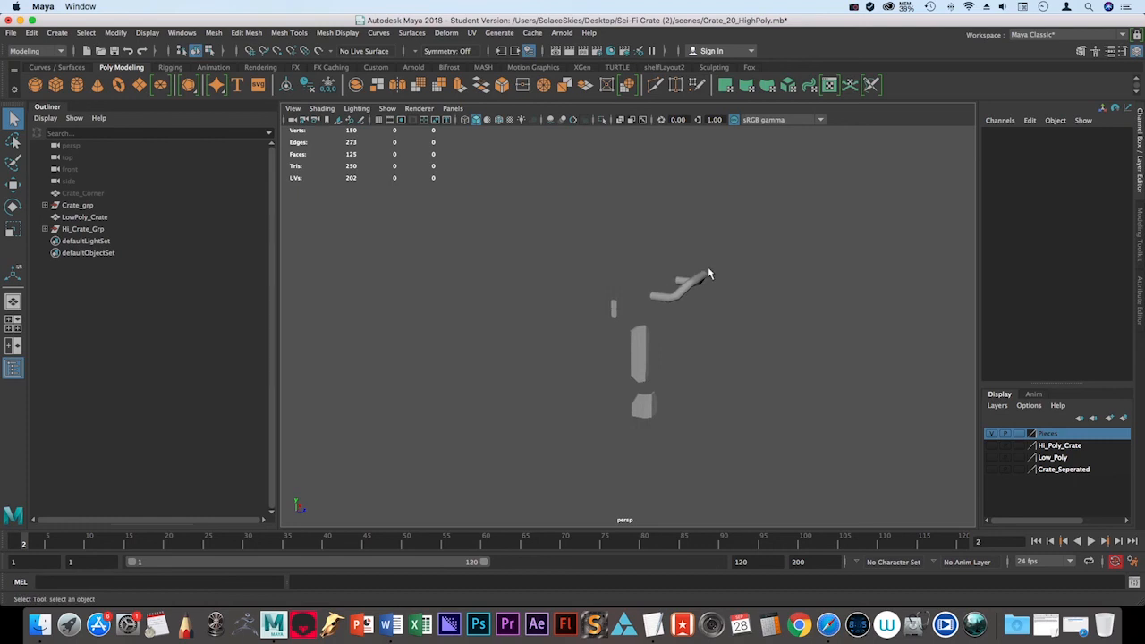
{"action": "left_click_drag", "start_coordinate": [840, 375], "coordinate": [855, 354], "text": "alt"}
{"action": "right_click_drag", "start_coordinate": [421, 346], "coordinate": [562, 421], "text": "alt"}
{"action": "middle_click_drag", "start_coordinate": [562, 421], "coordinate": [640, 393], "text": "alt"}
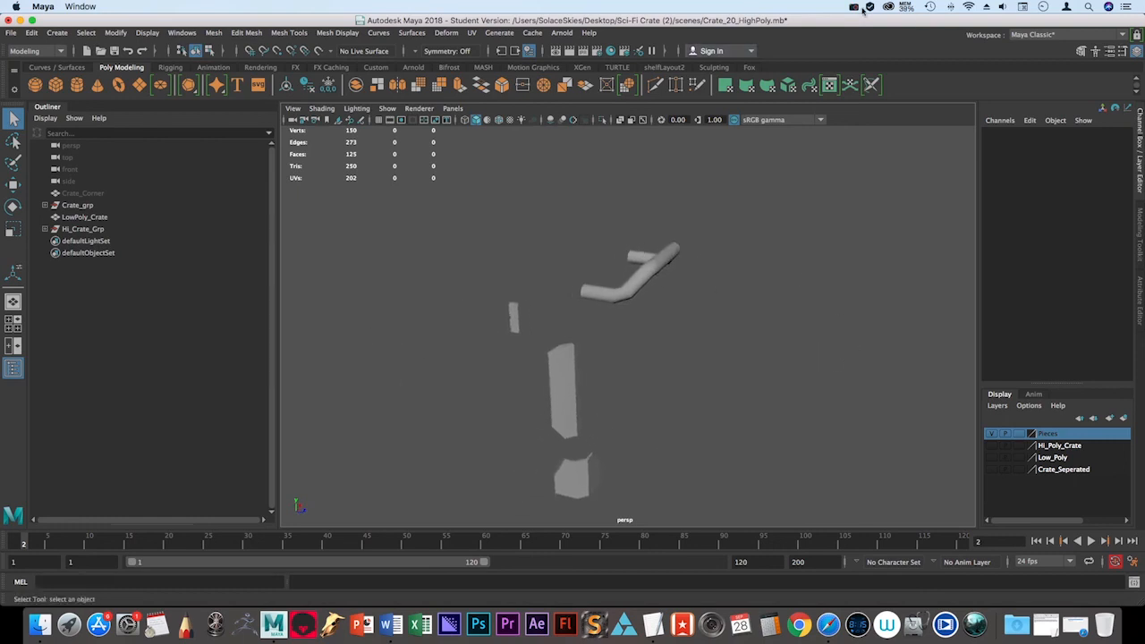